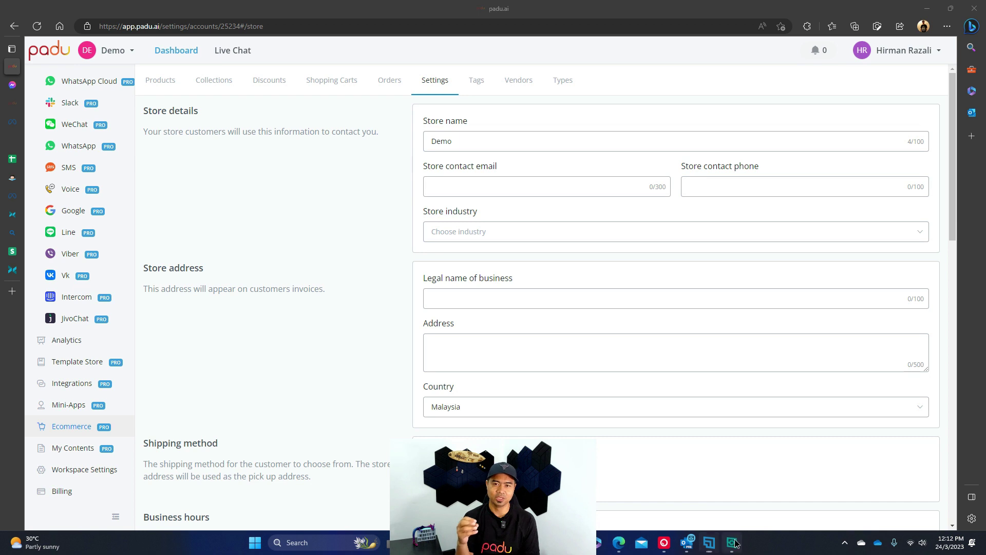
Go to the workspace dashboard and open the ecommerce store settings.
left_click(790, 255)
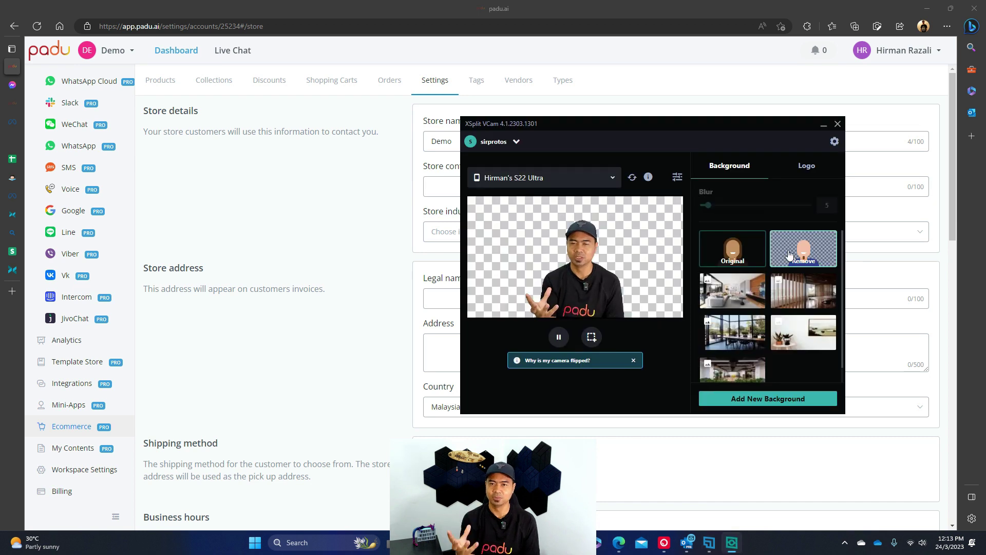
left_click(723, 55)
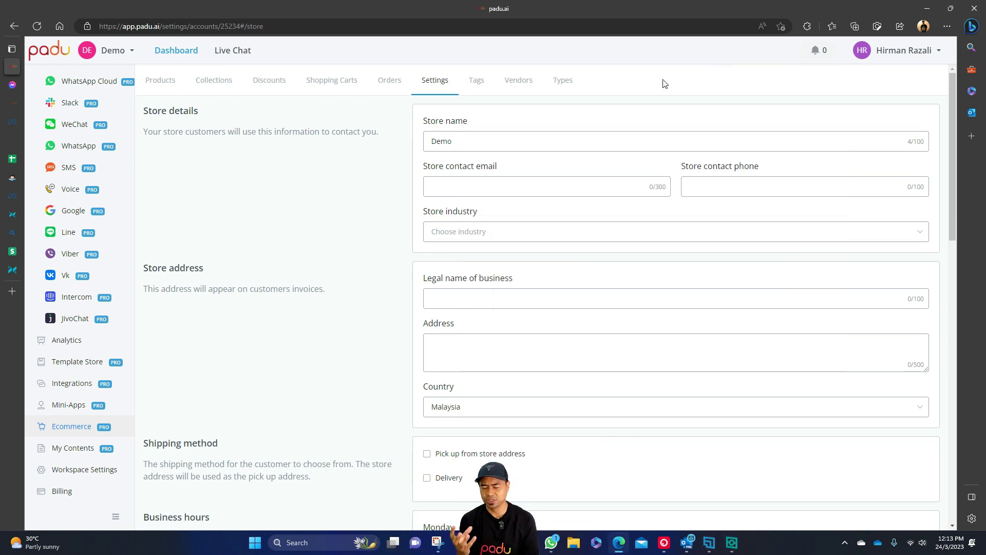
scroll(90, 136, "up", 3)
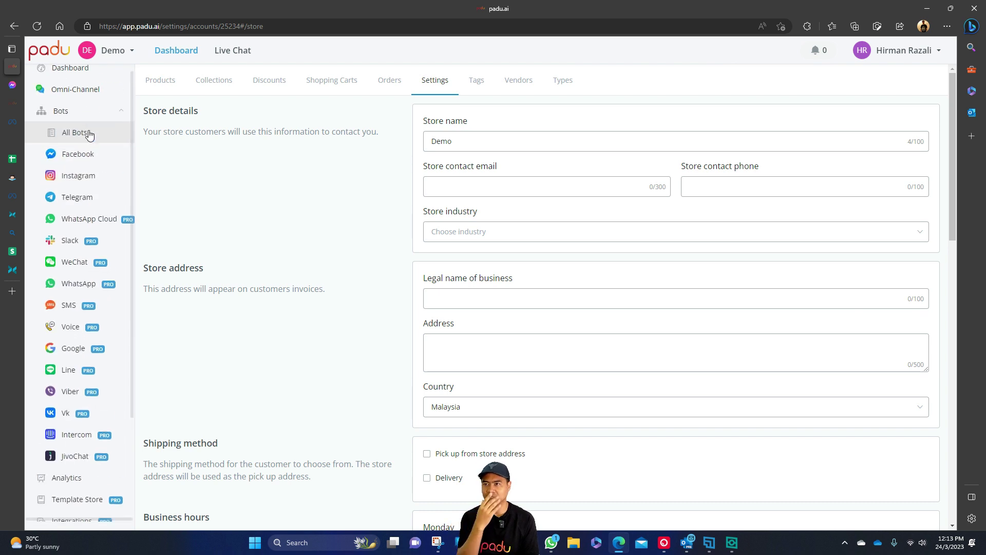
left_click(77, 77)
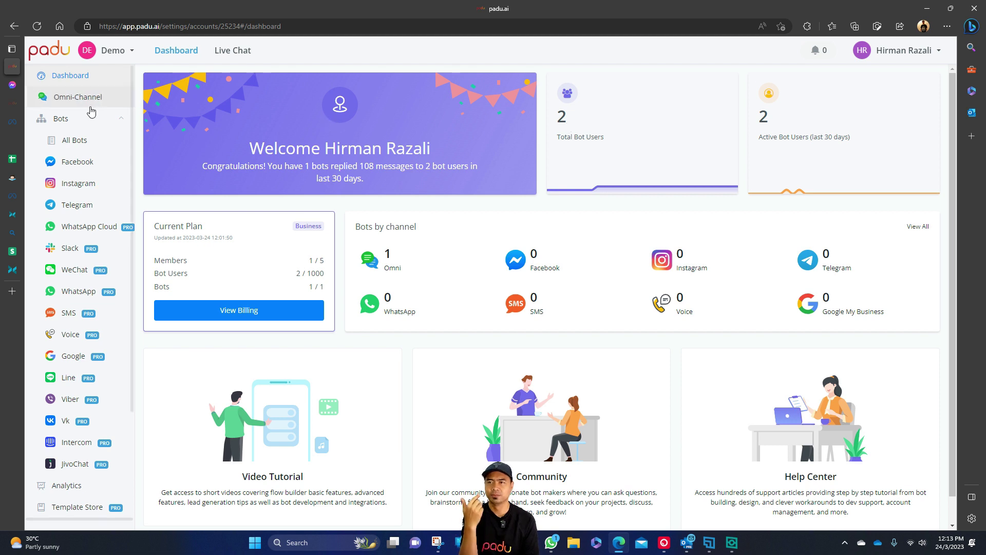
scroll(90, 112, "down", 3)
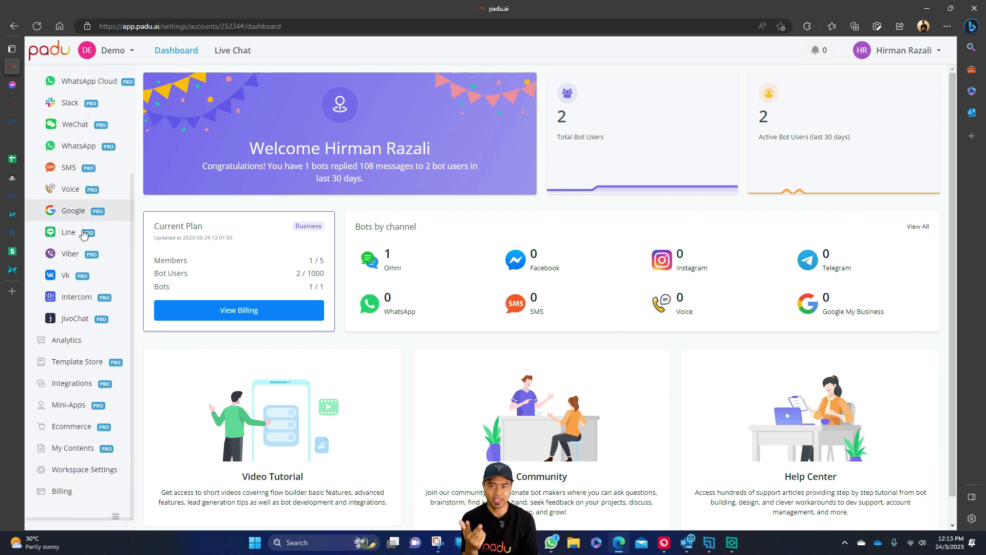
left_click(83, 429)
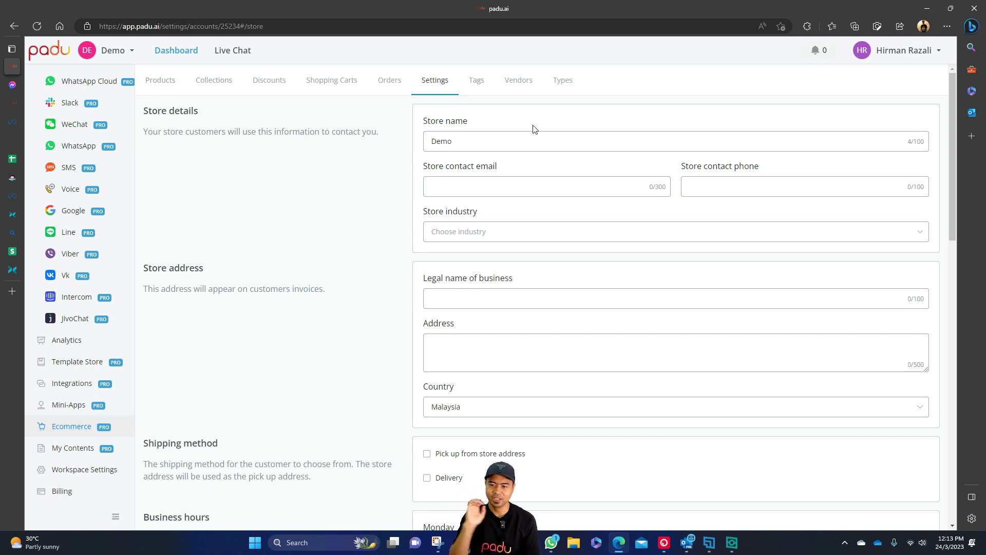
Tick Cash on Delivery, Credit Card (Stripe) and Bank Transfer in the Payment method list.
scroll(545, 118, "down", 3)
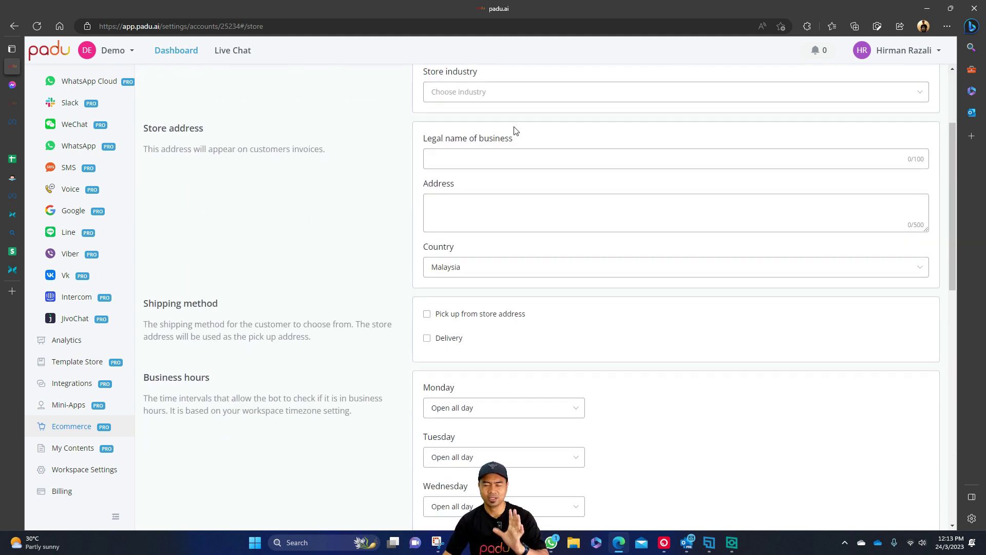
scroll(544, 126, "down", 10)
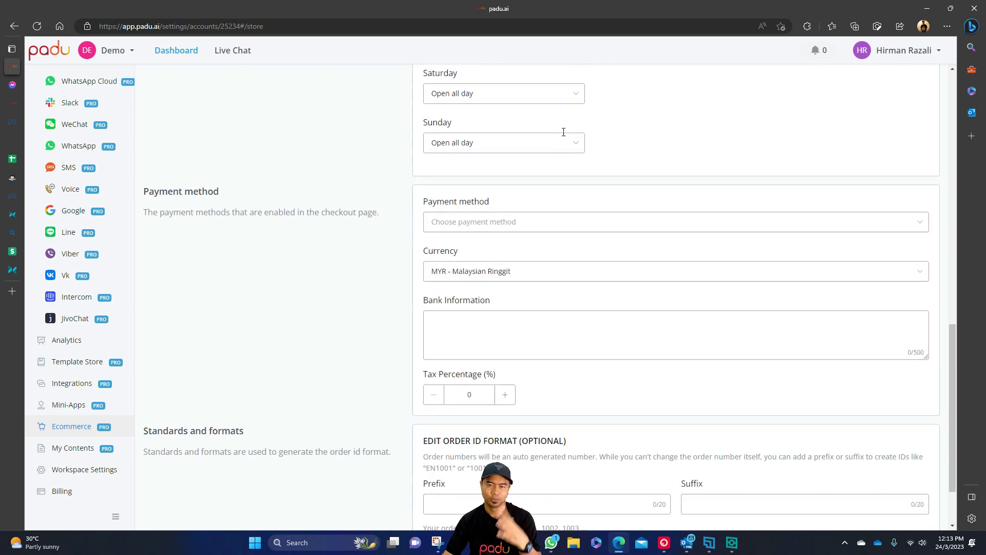
scroll(563, 132, "down", 2)
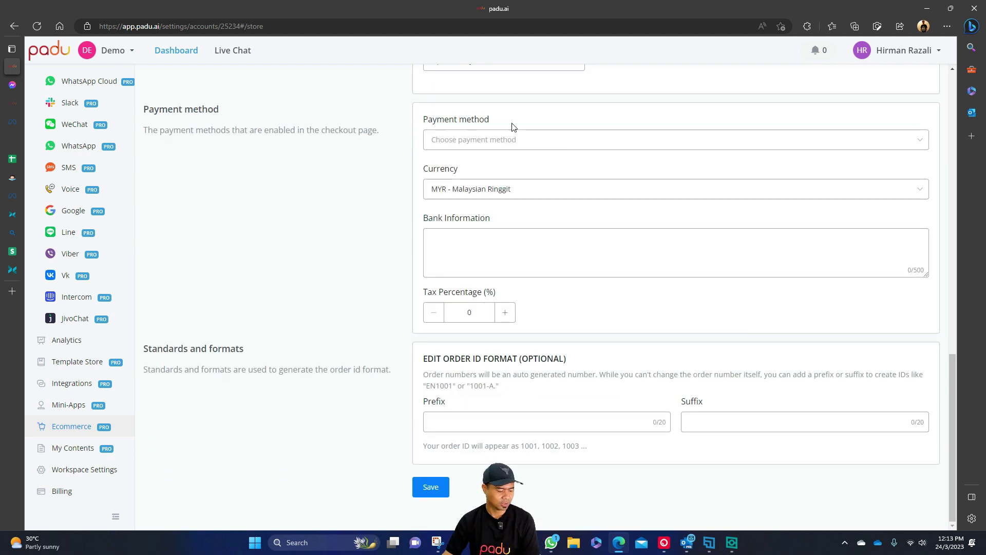
left_click(600, 147)
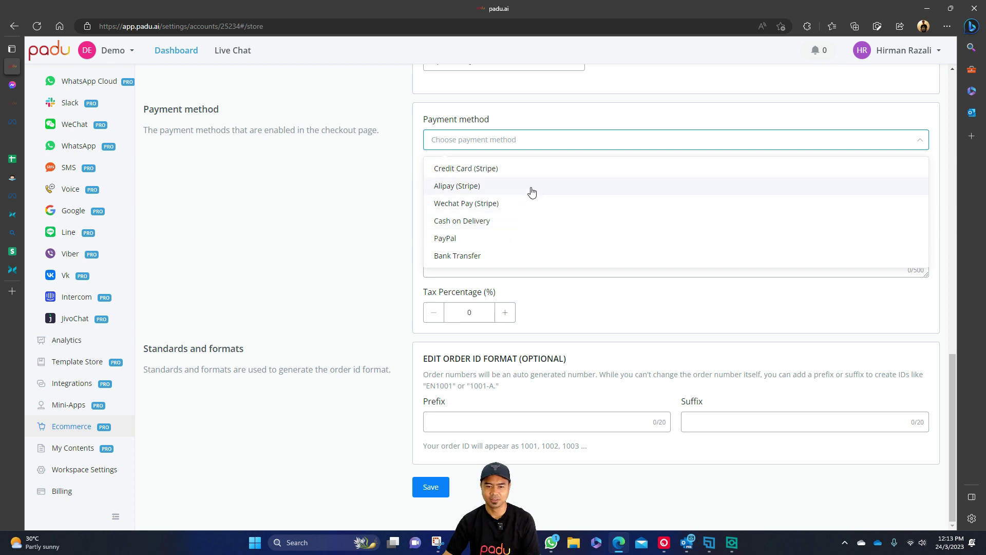
left_click(535, 224)
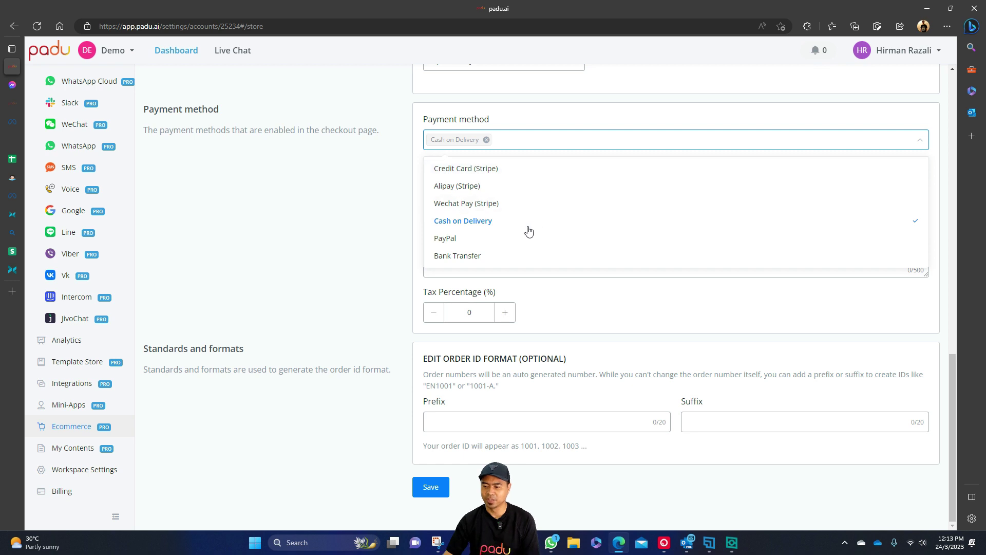
left_click(515, 170)
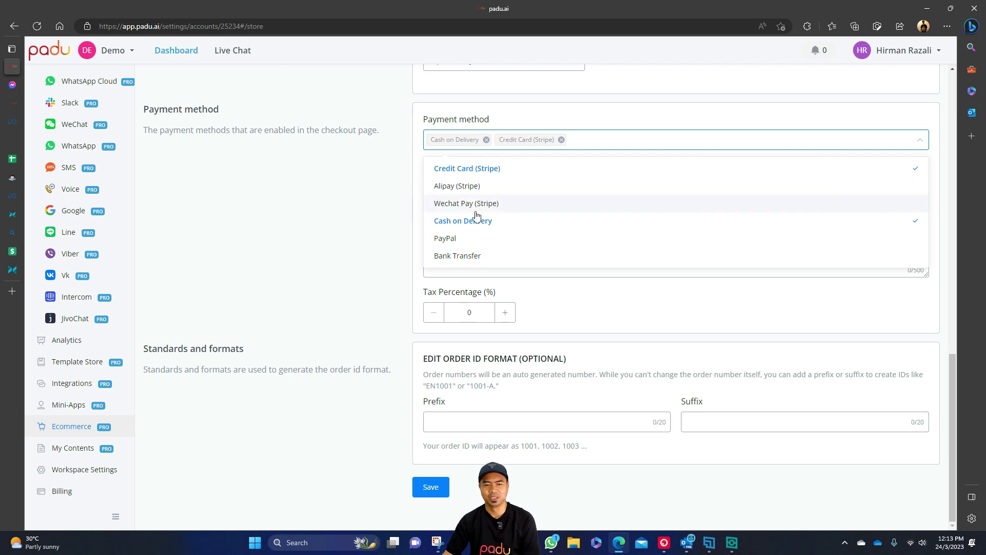
left_click(473, 257)
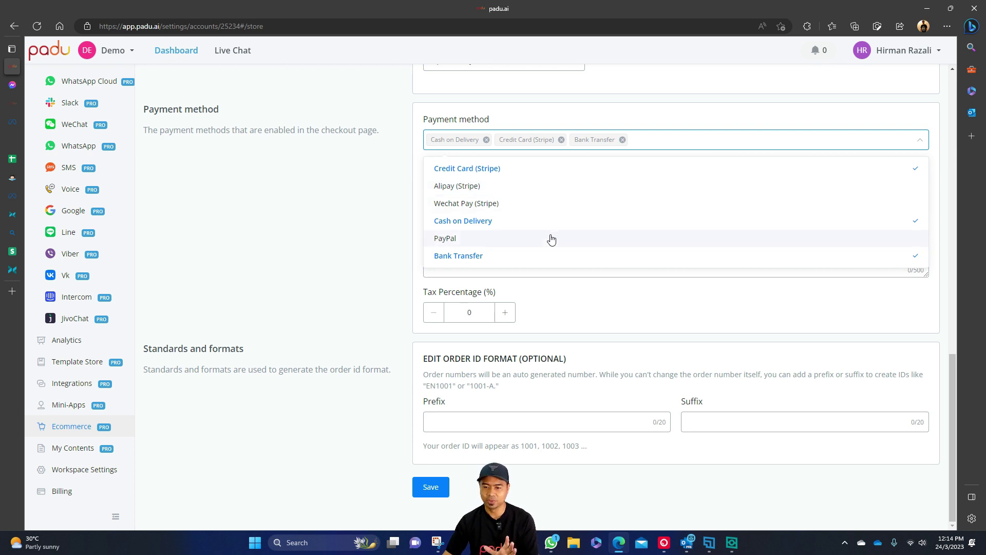
left_click(673, 126)
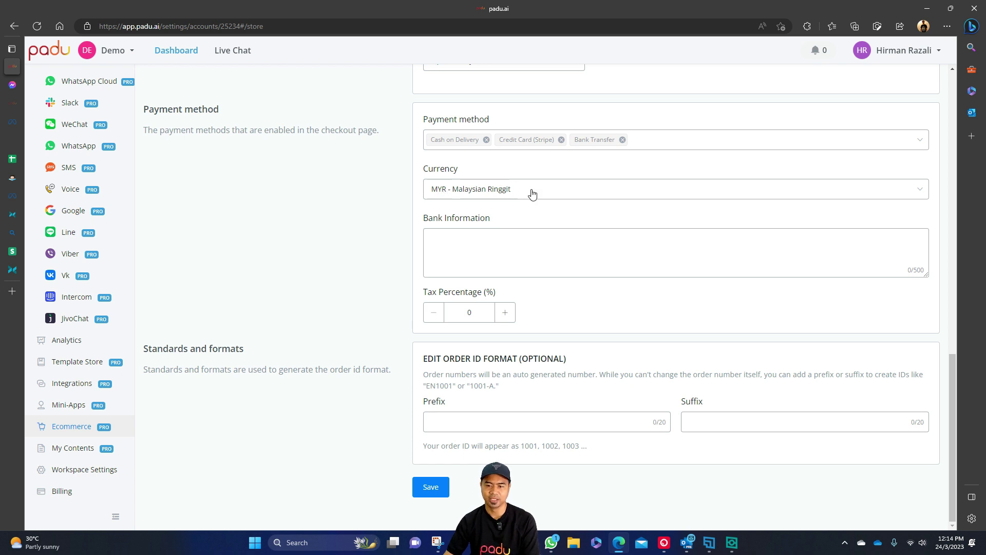
left_click(545, 250)
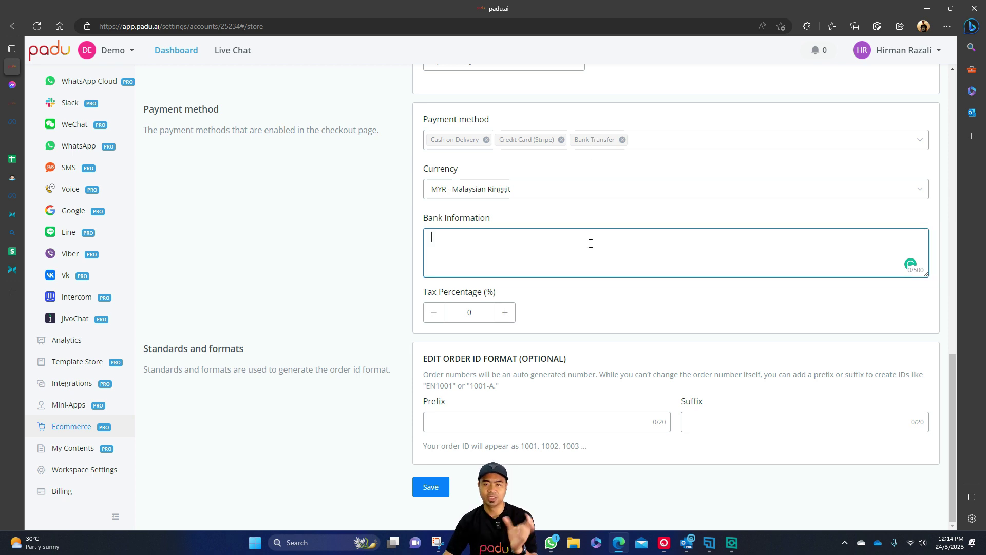
Enter Game of Life Sdn Bhd, Maybank and the account number, with a bank-in instruction line on top.
type("ame of Life Sdn Bhd")
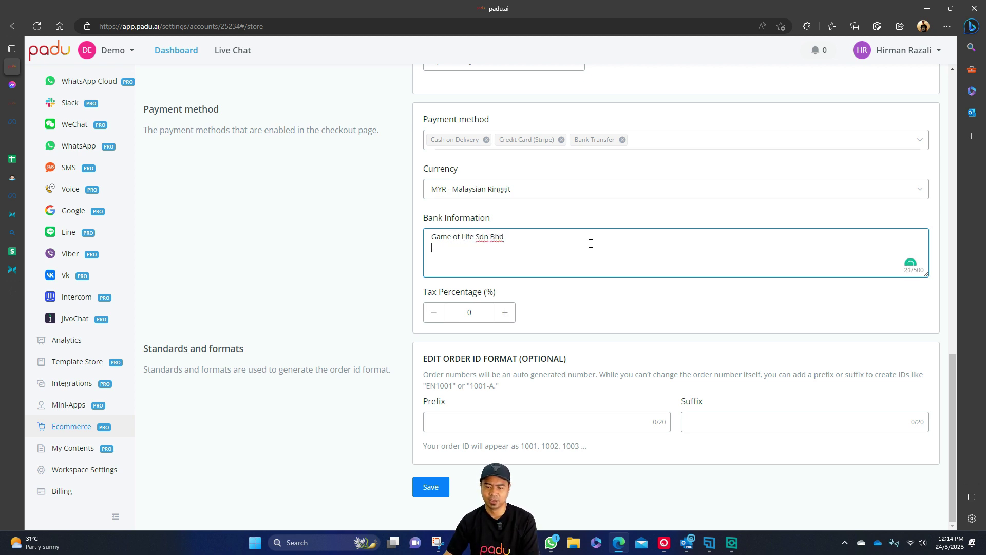
type("Maybank ")
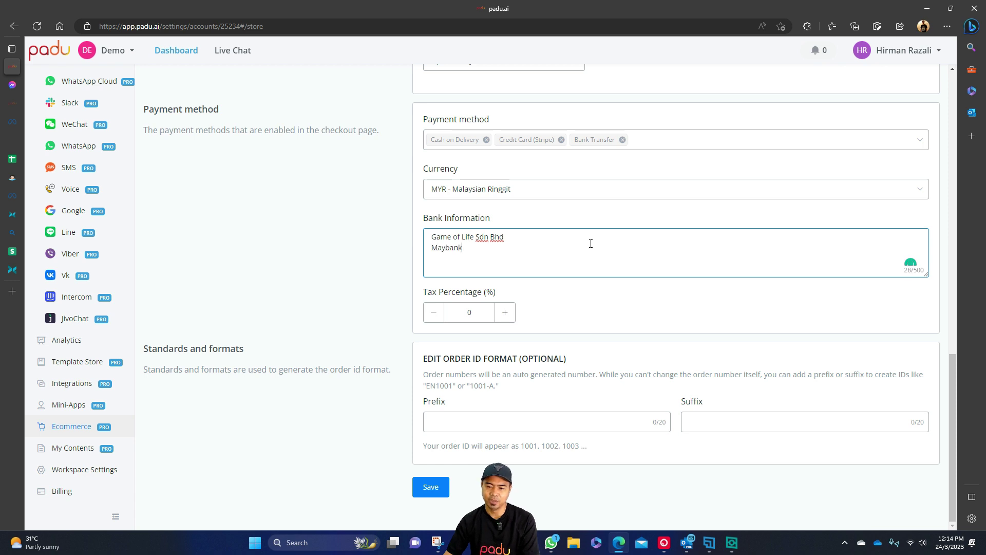
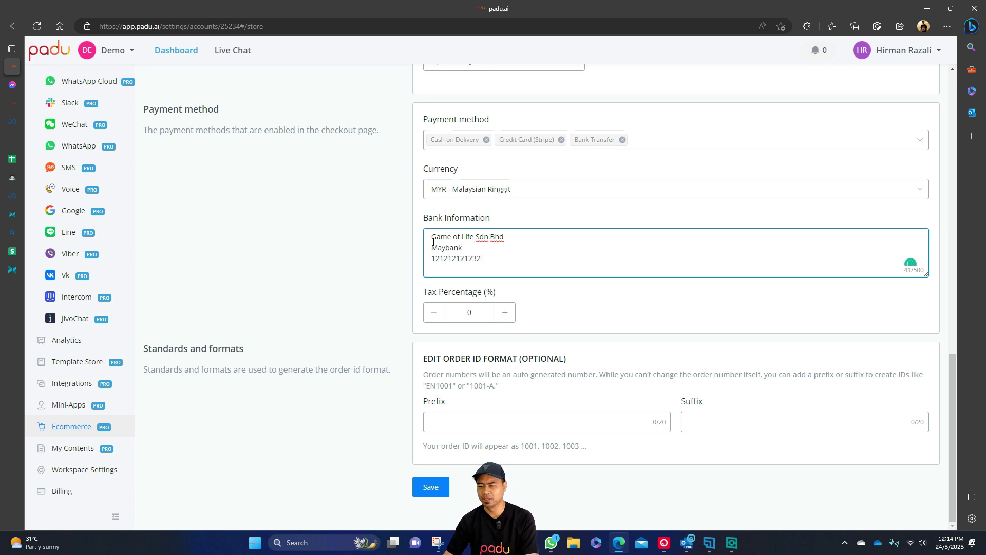
left_click(434, 241)
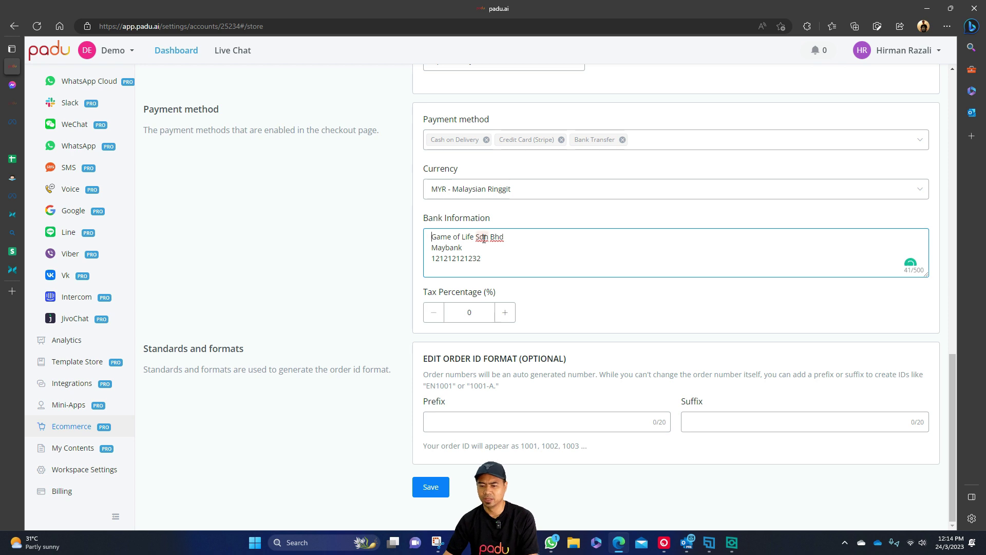
key("Return")
type("Sll")
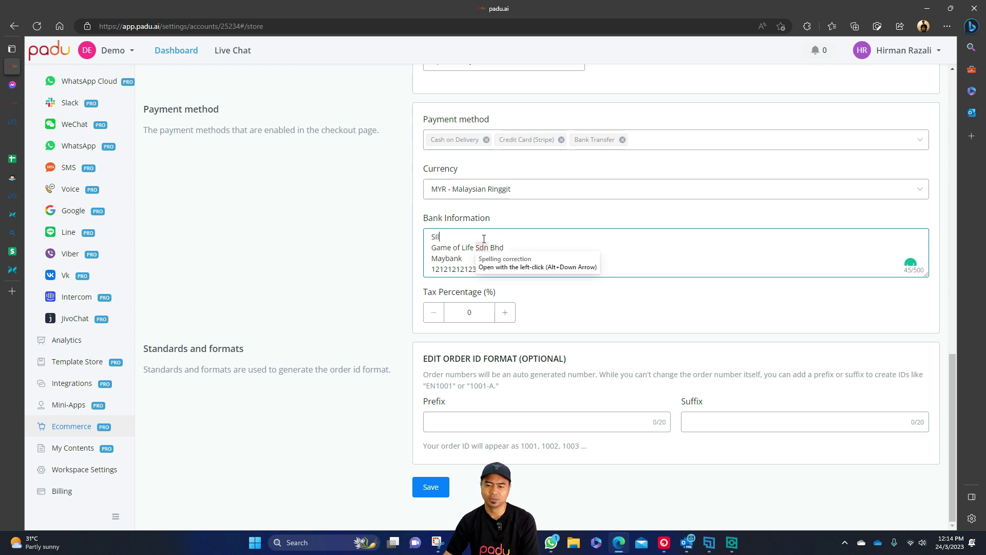
type("a bank in di aka")
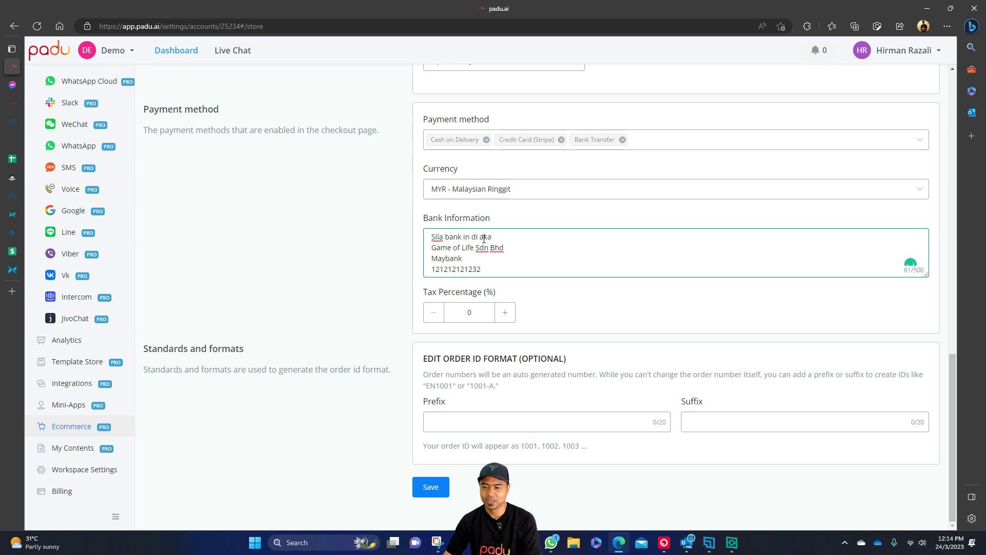
type("wah")
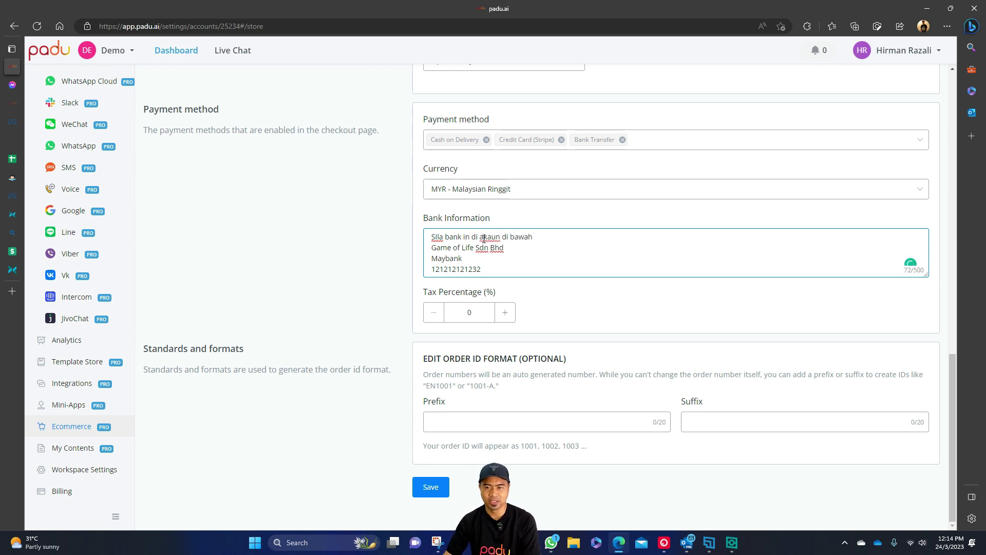
key("Return")
Save the store settings with the new bank information.
scroll(522, 248, "down", 1)
left_click(619, 308)
scroll(539, 401, "up", 1)
scroll(488, 463, "down", 1)
left_click(445, 490)
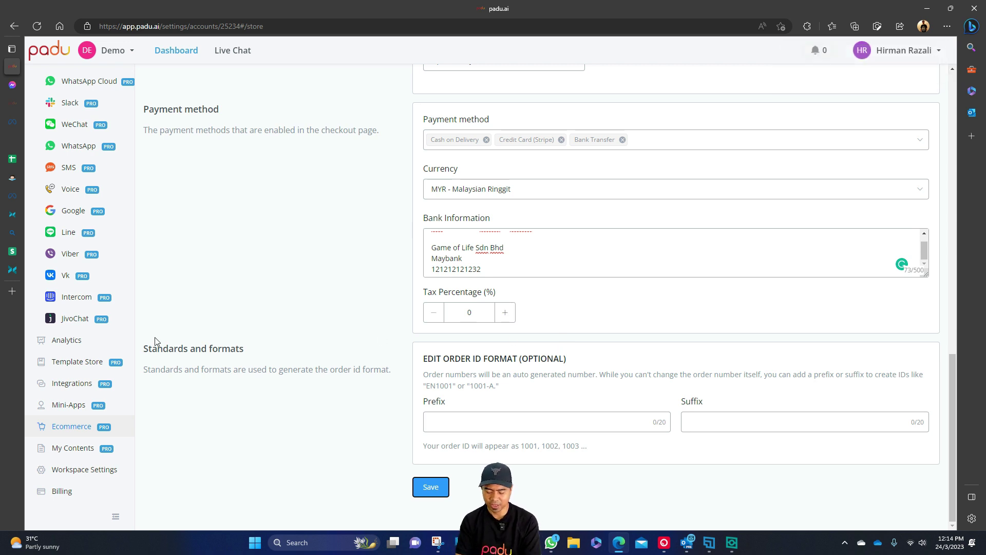
scroll(112, 342, "up", 1)
scroll(112, 342, "up", 2)
From All Bots, open the Demo bot's Flows and start editing the checkout flow.
left_click(95, 146)
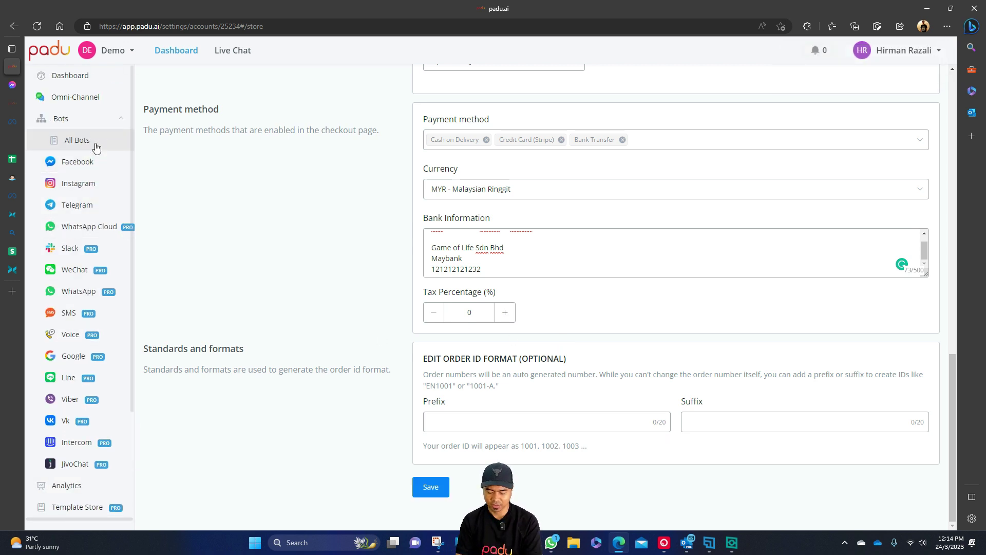
left_click(236, 128)
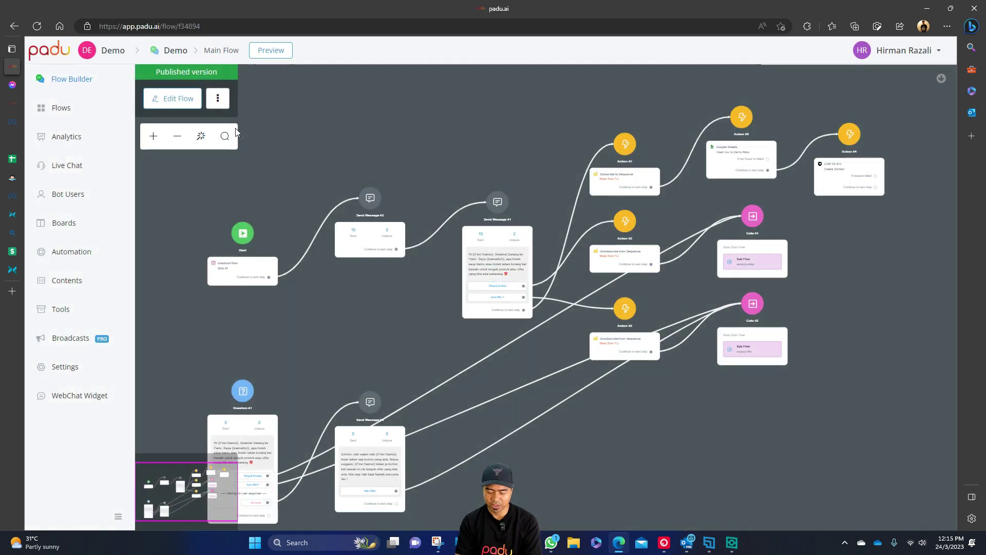
left_click(70, 109)
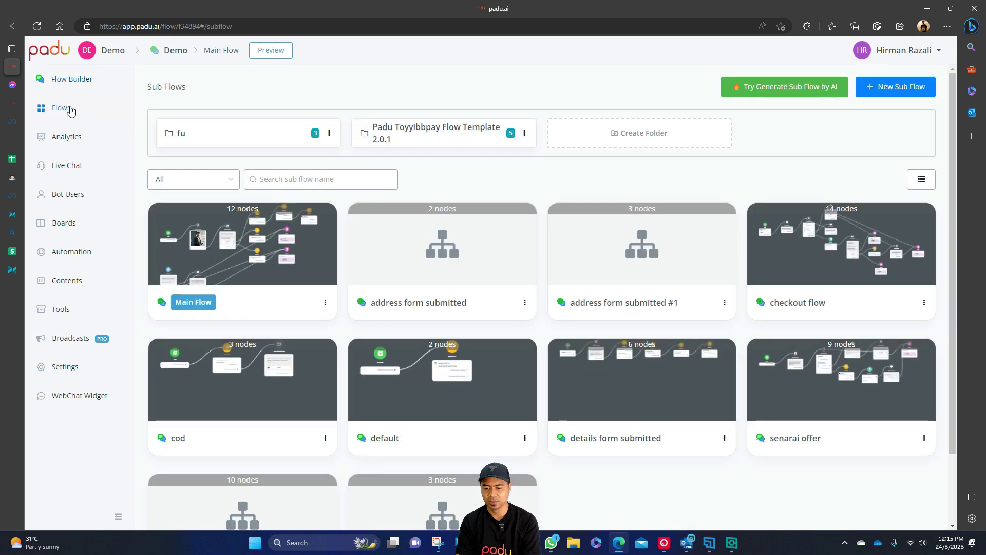
left_click(841, 263)
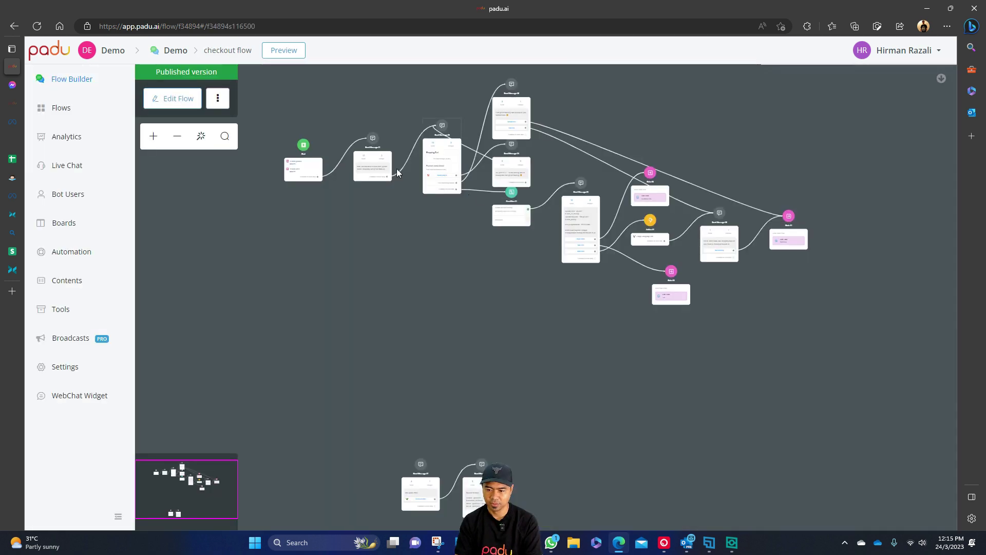
left_click(185, 100)
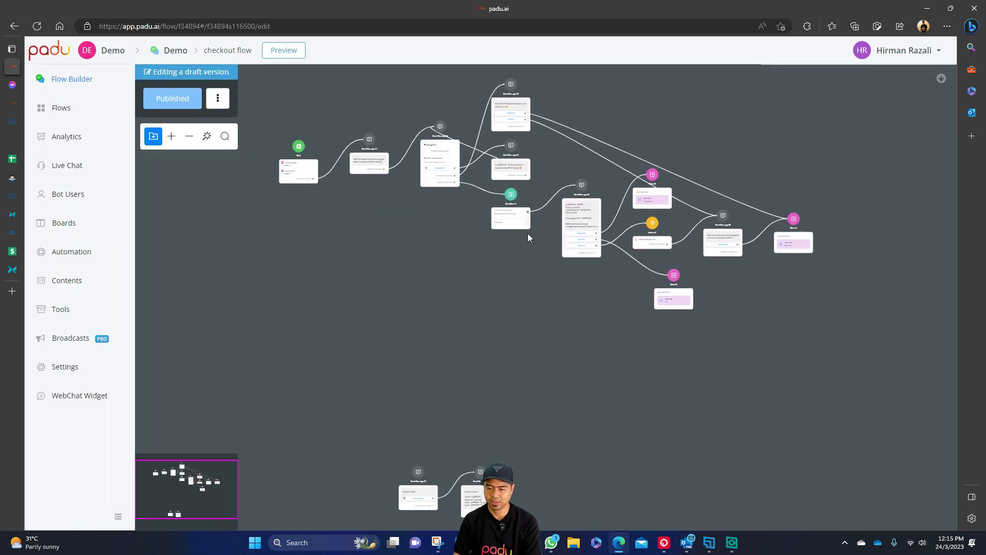
scroll(528, 233, "up", 5)
scroll(528, 235, "up", 3)
left_click_drag(544, 247, 286, 285)
left_click(523, 207)
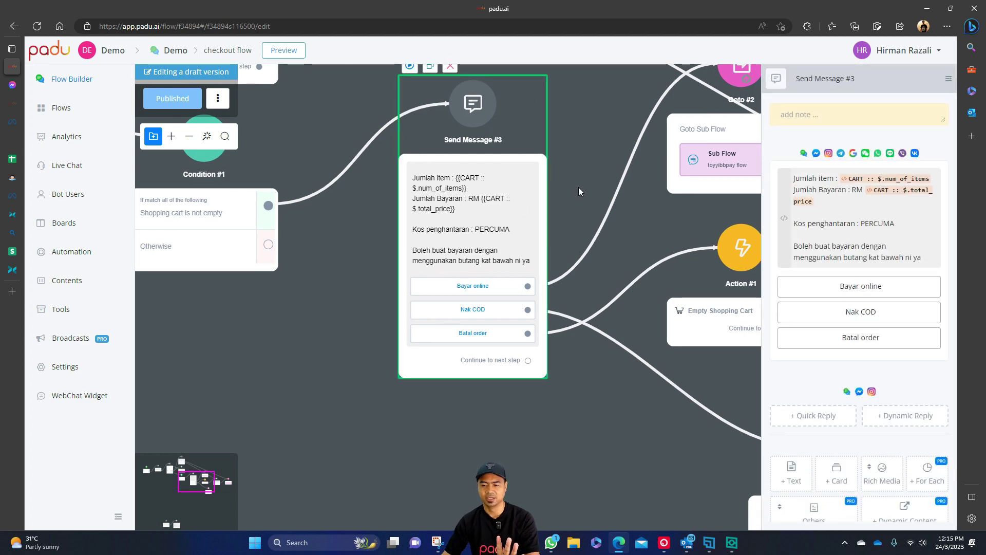
scroll(840, 184, "down", 3)
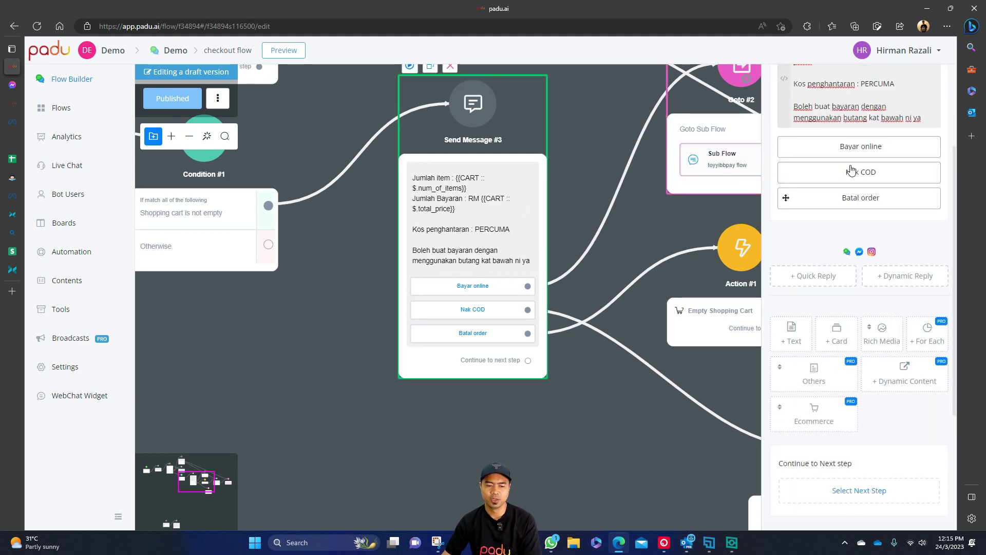
scroll(841, 180, "up", 2)
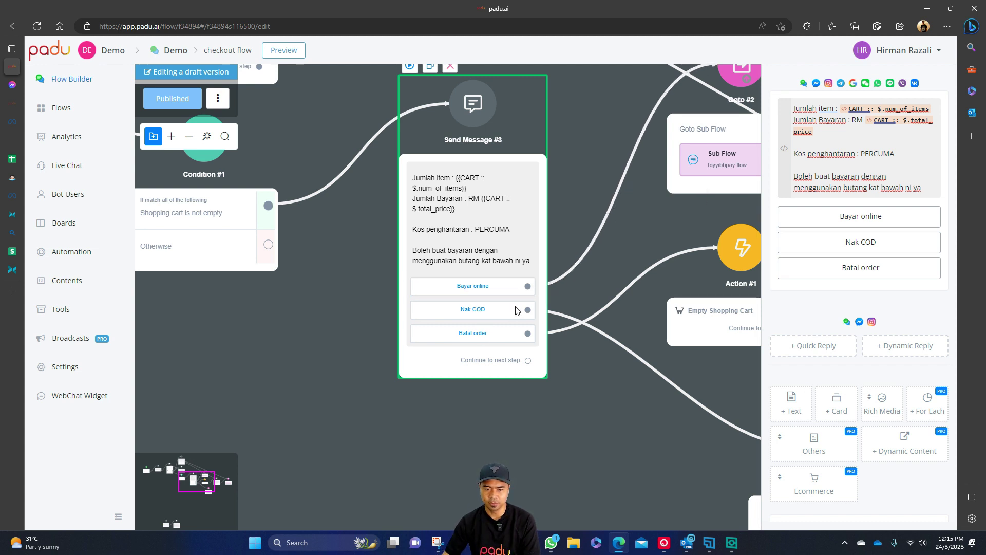
mouse_move(605, 338)
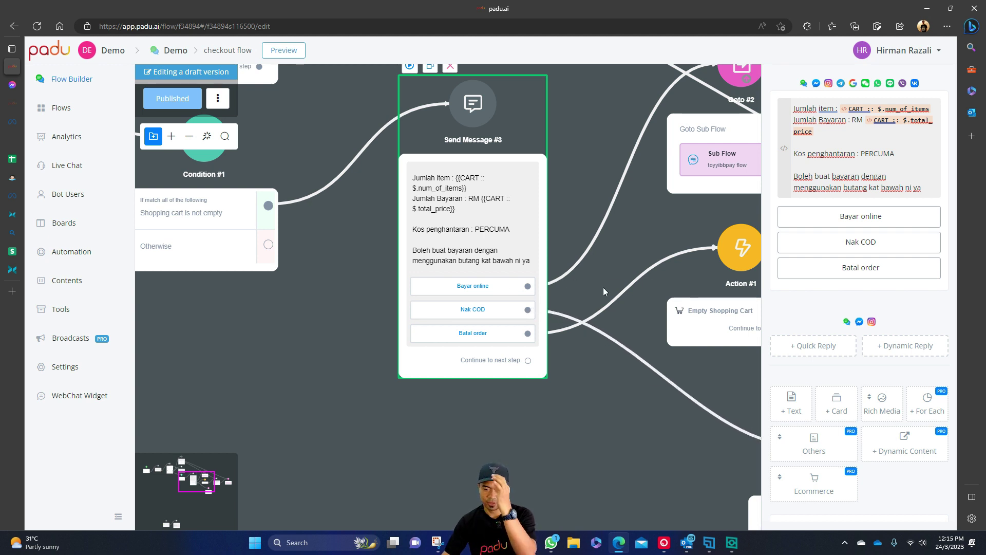
left_click_drag(600, 407, 567, 381)
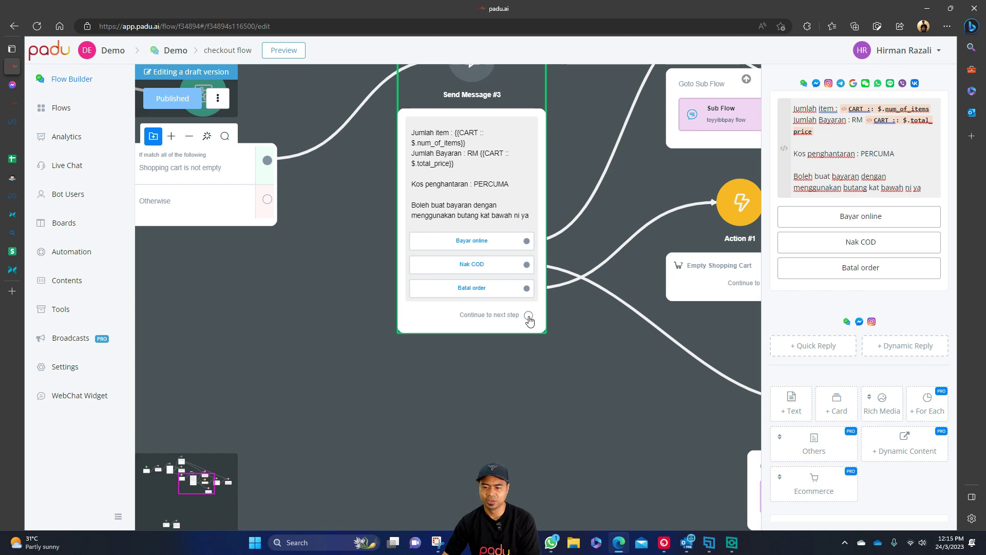
Create Send Message #9 from Send Message #3's continue path and place it below the checkout message.
left_click_drag(529, 316, 514, 411)
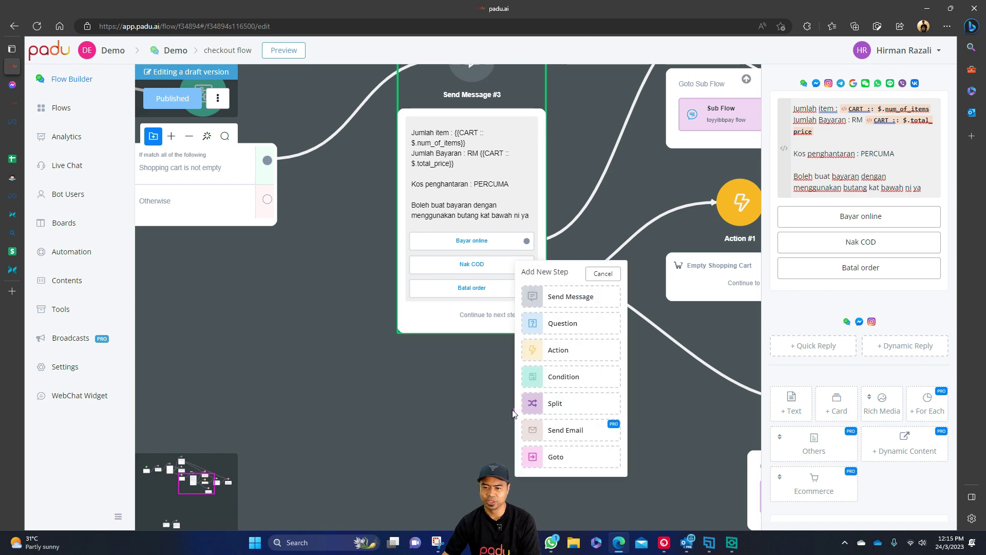
left_click(573, 297)
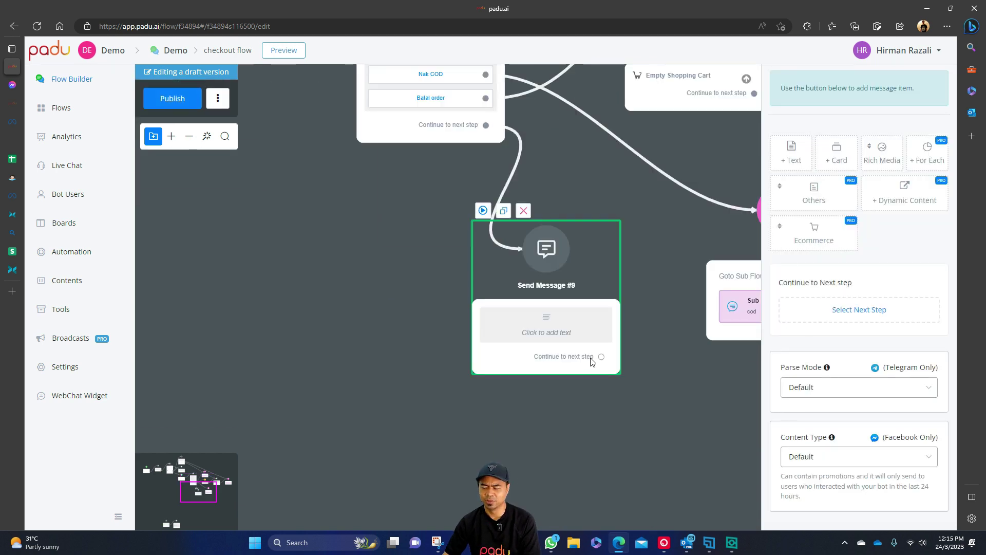
left_click_drag(560, 323, 468, 318)
left_click_drag(573, 190, 611, 303)
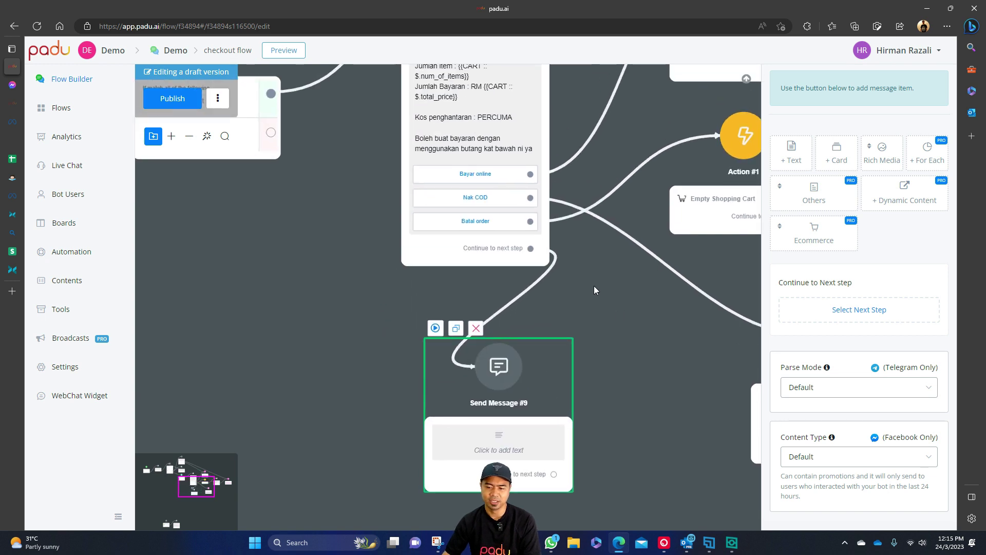
left_click(507, 178)
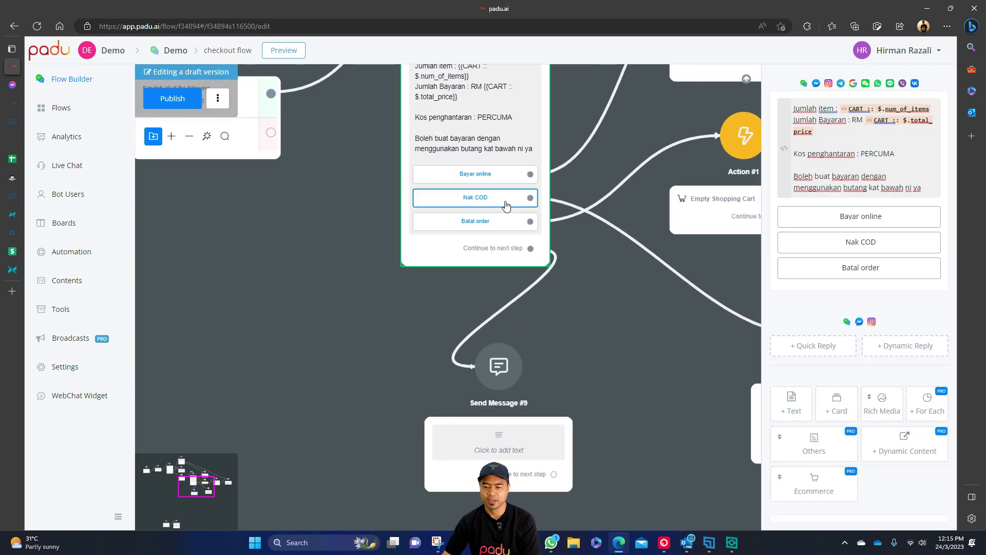
left_click_drag(540, 420, 520, 405)
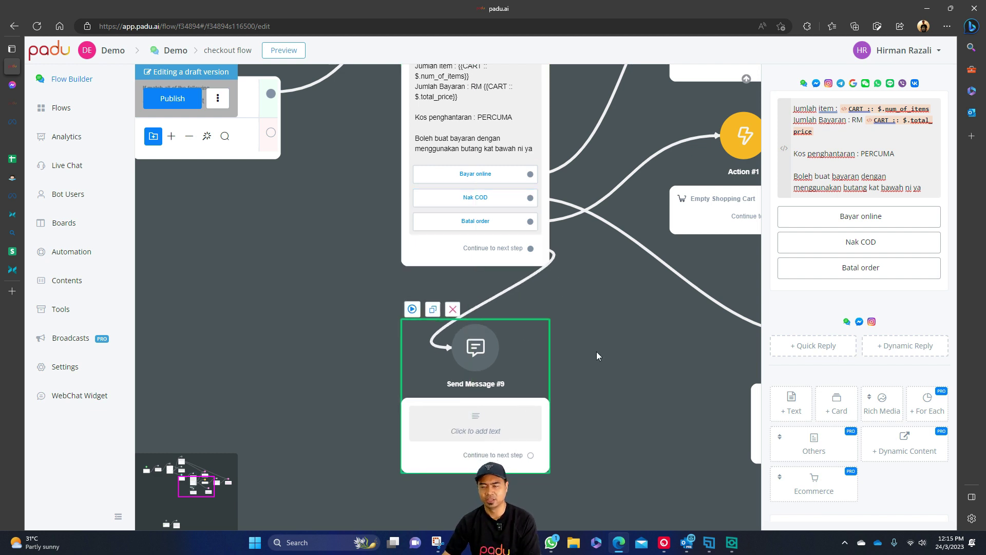
left_click(597, 352)
left_click(535, 383)
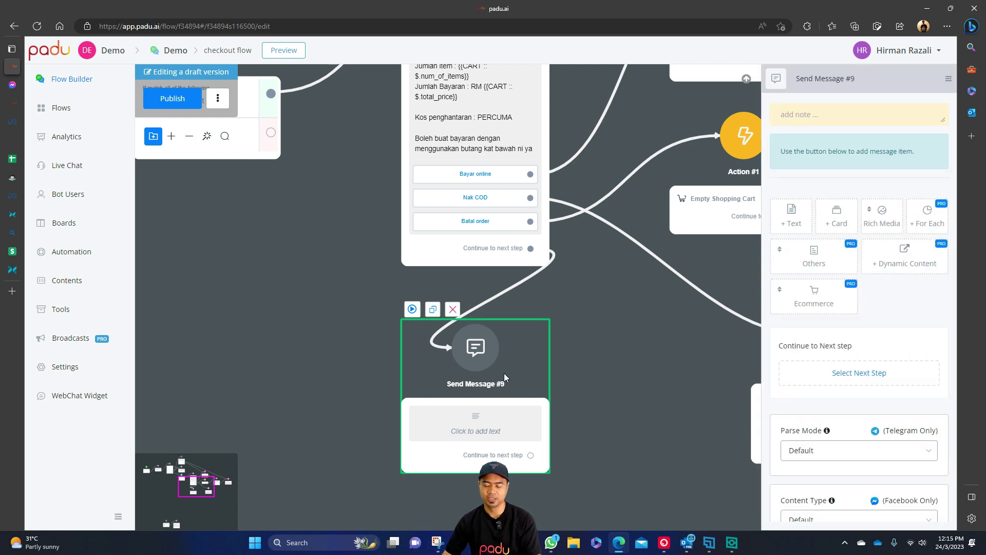
Type 'atau boleh guna Debit / credit card' into a new text item in Send Message #9.
left_click(805, 222)
left_click(865, 123)
type("atau boleh guna stripe")
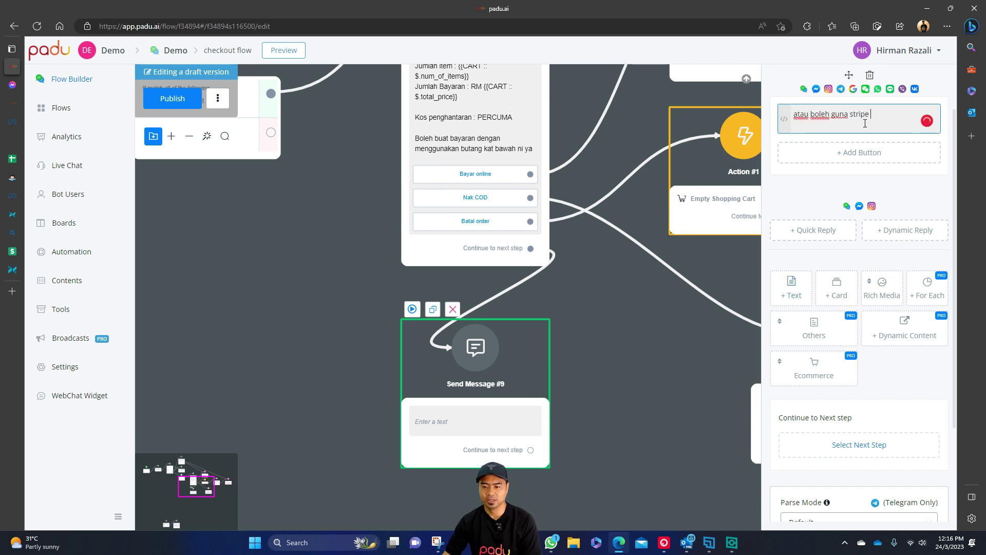
type(" (cered")
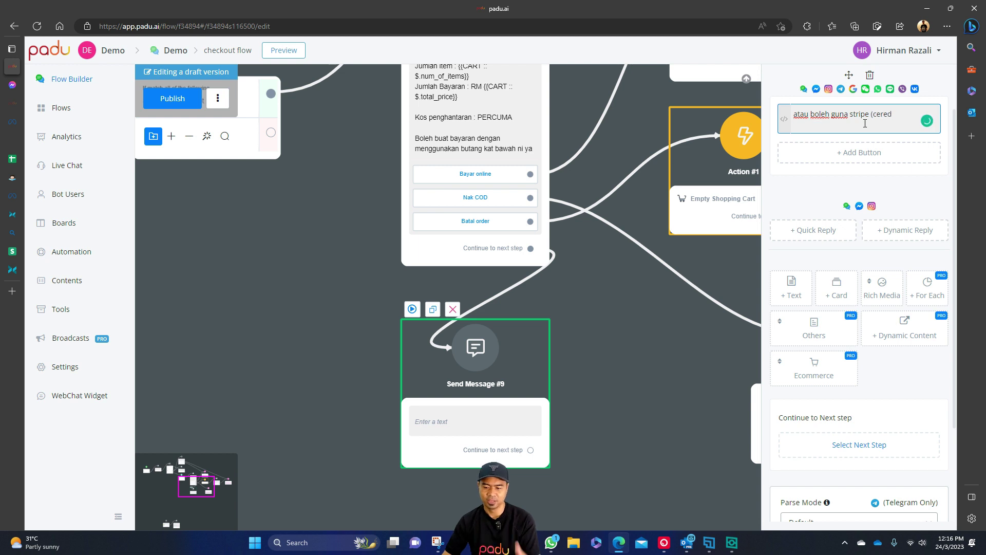
key("BackSpace")
key("BackSpace")
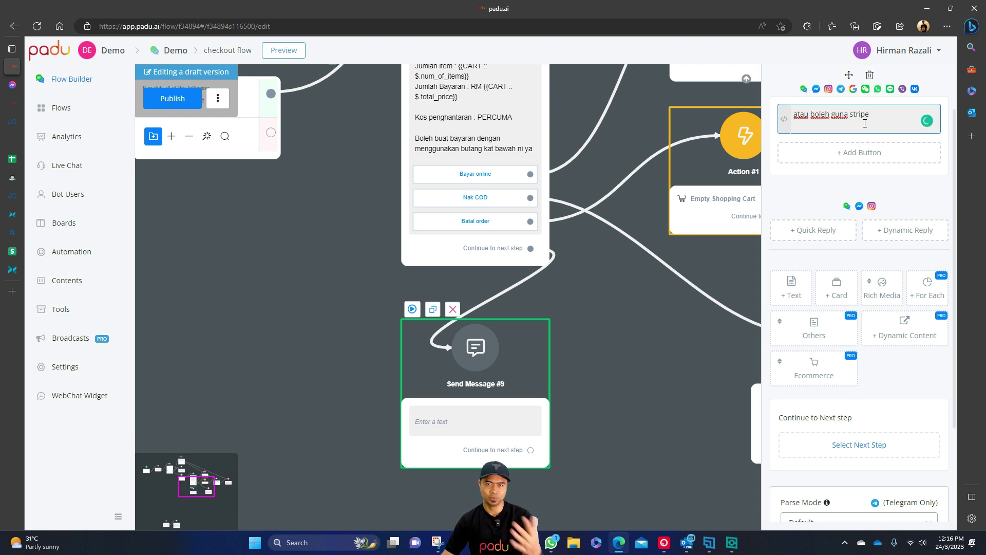
type("credit card")
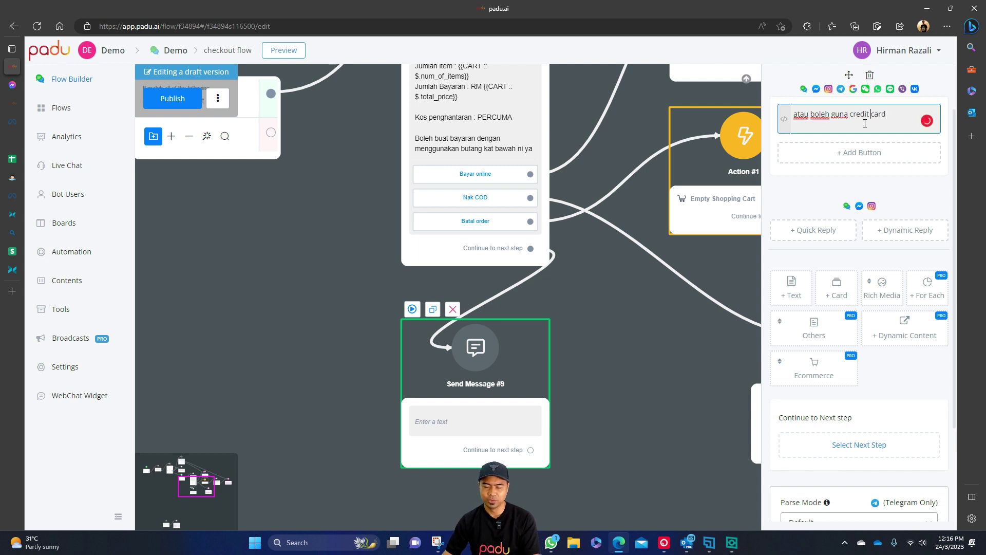
type("Debit")
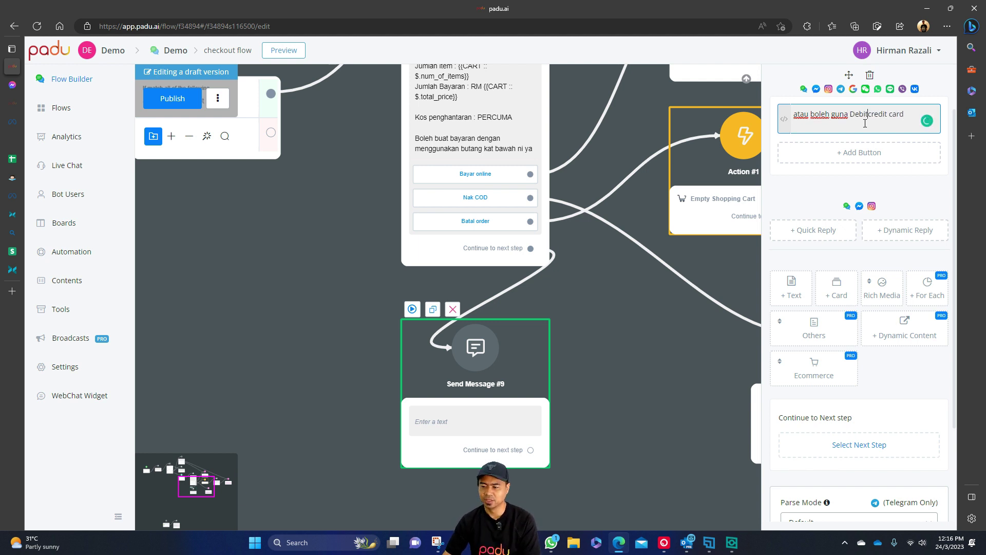
type(" /")
left_click(577, 159)
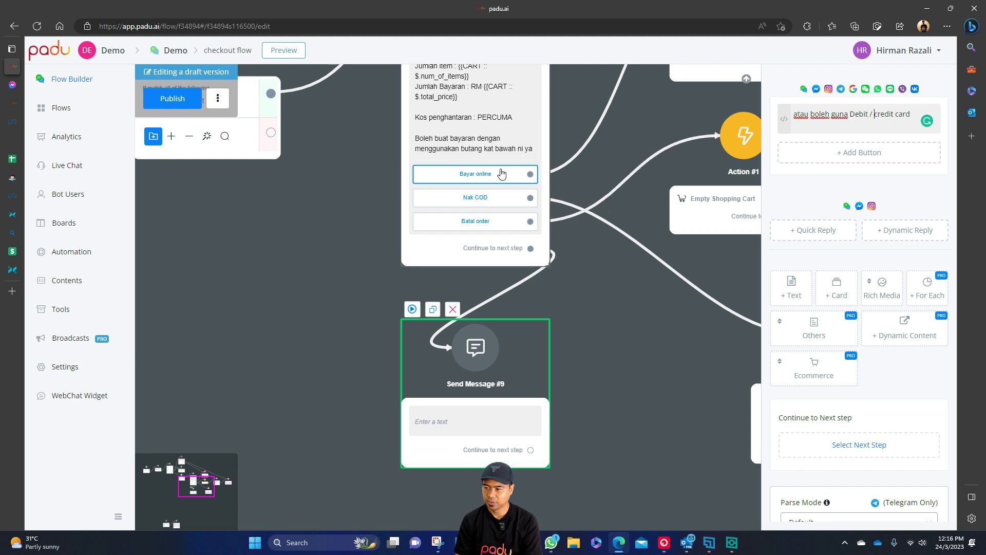
Check Send Message #9's text against the checkout message and reopen its settings.
left_click(620, 311)
left_click(493, 366)
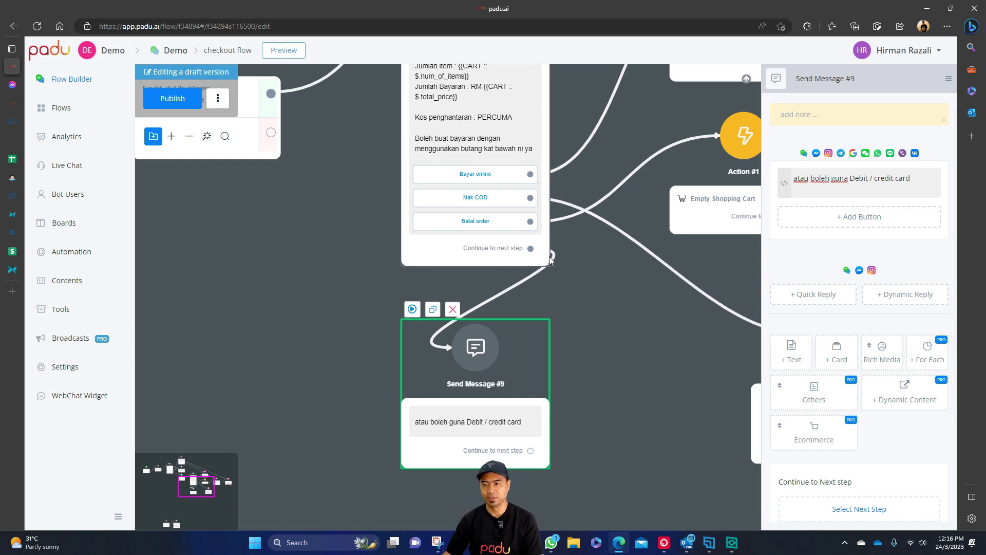
left_click_drag(611, 283, 605, 365)
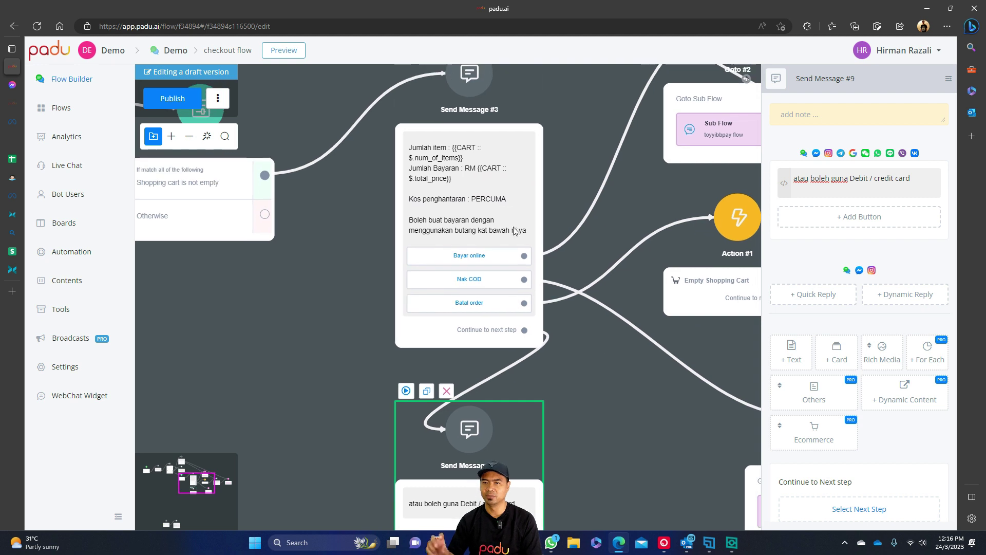
left_click(427, 170)
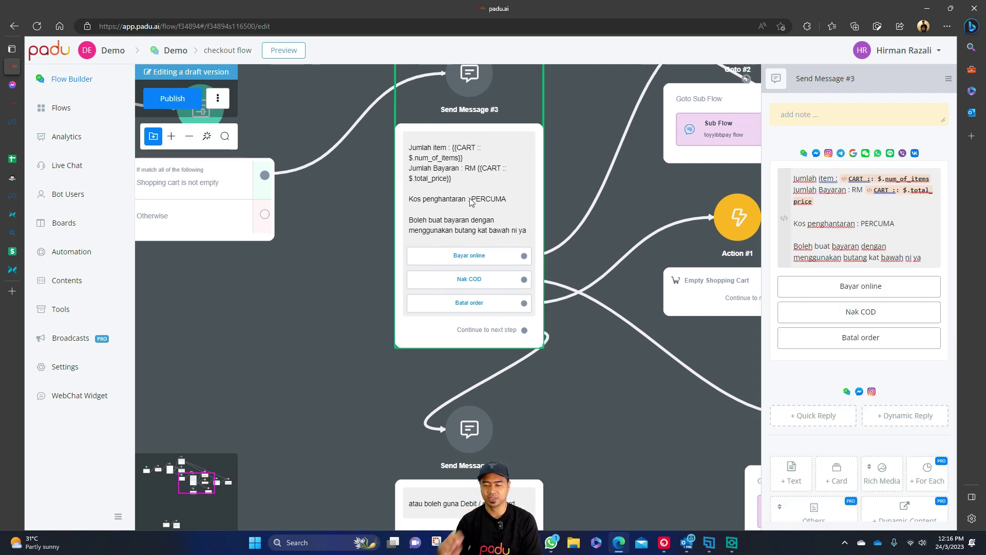
left_click_drag(582, 386, 584, 266)
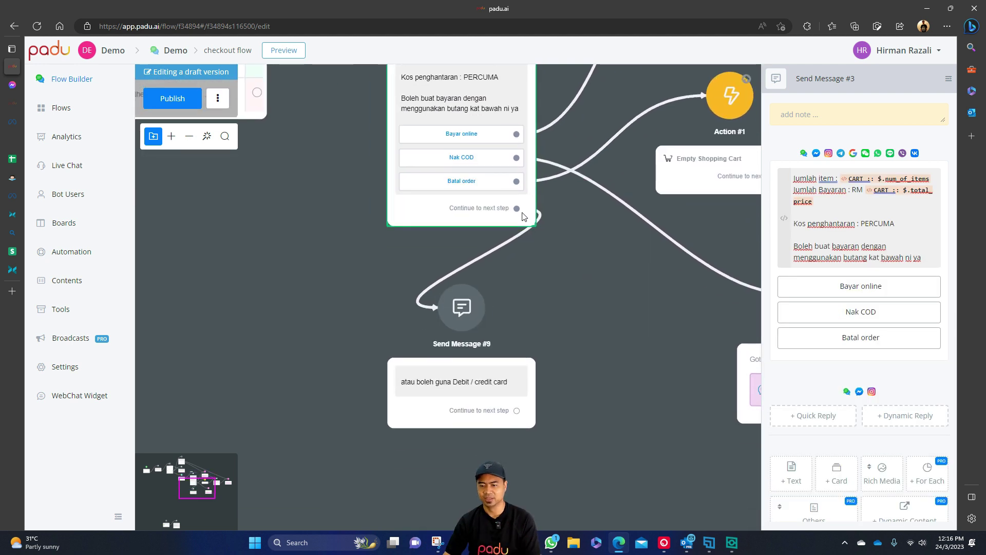
left_click(492, 372)
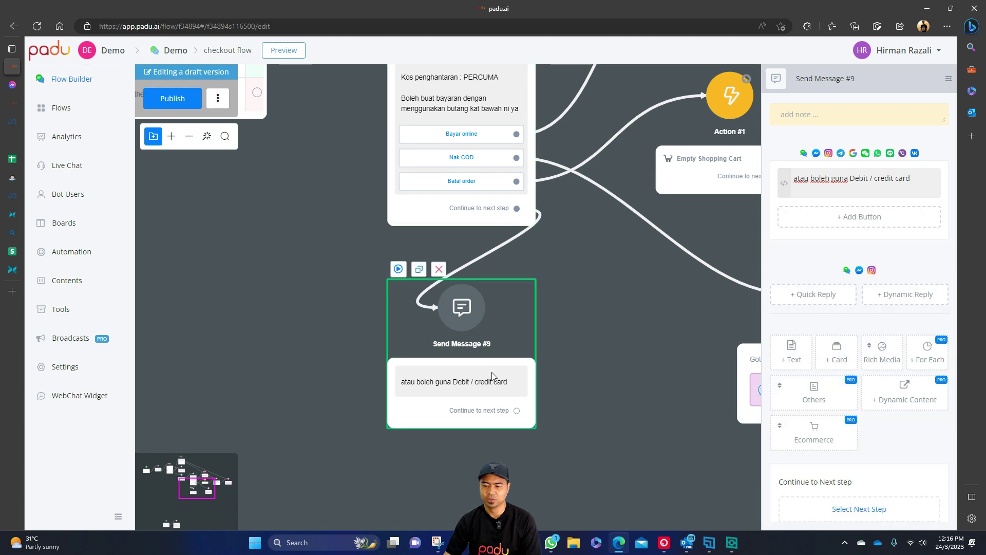
Add a button to Send Message #9 titled 'Debit / credit card'.
left_click(880, 215)
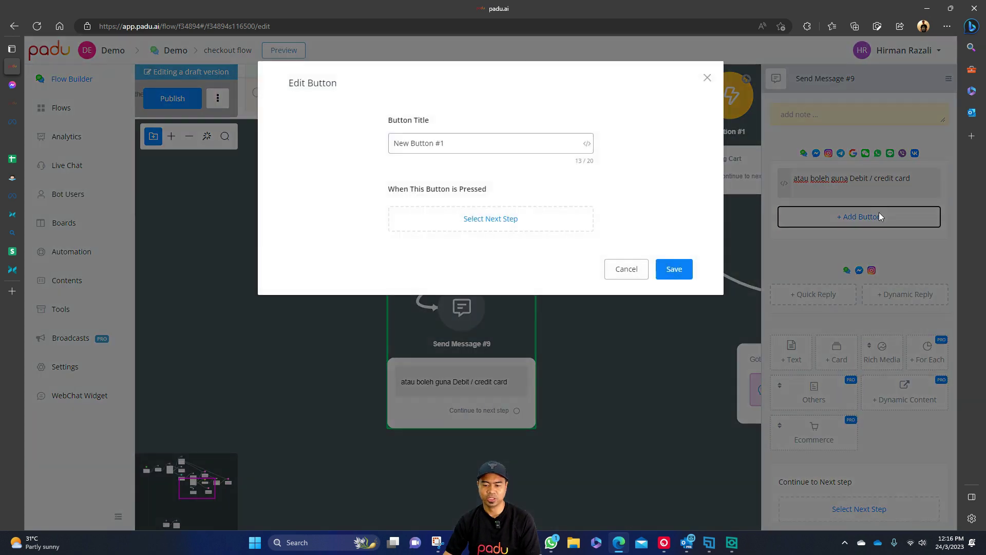
left_click(550, 142)
key("ctrl+a")
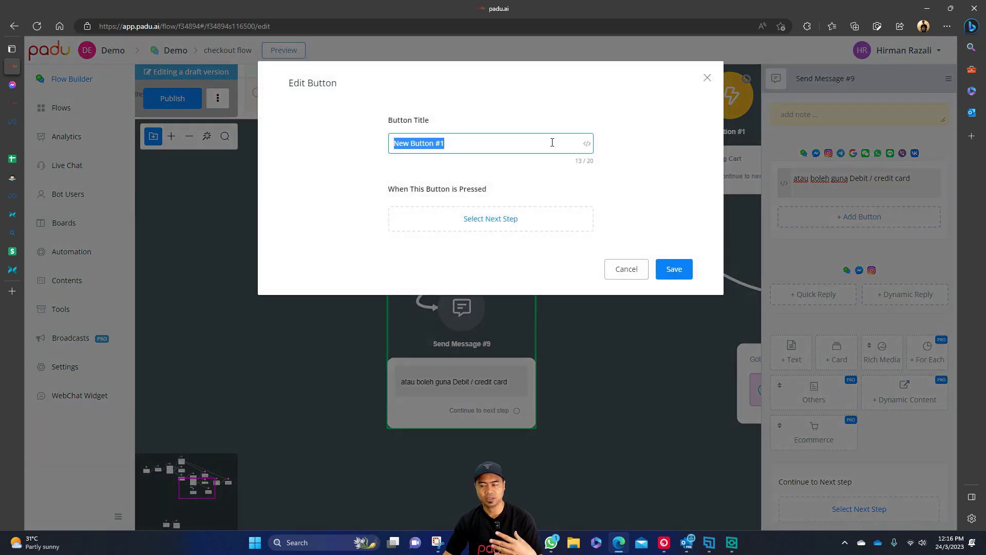
key("BackSpace")
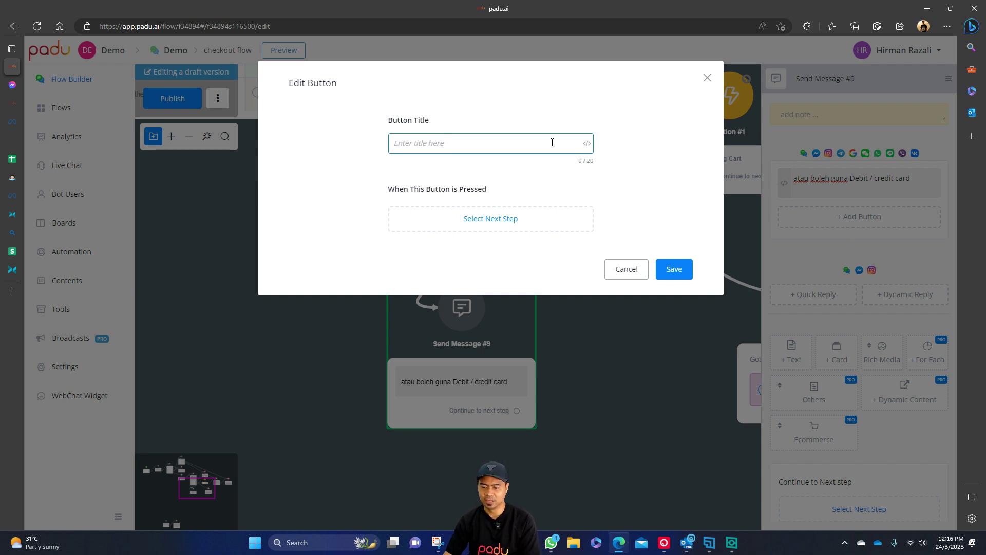
type("S")
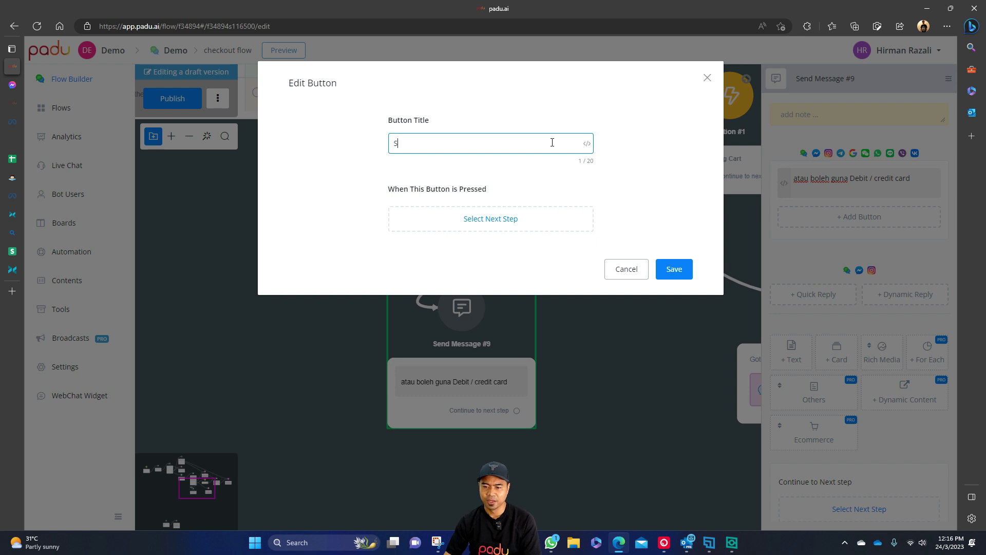
type("tripe")
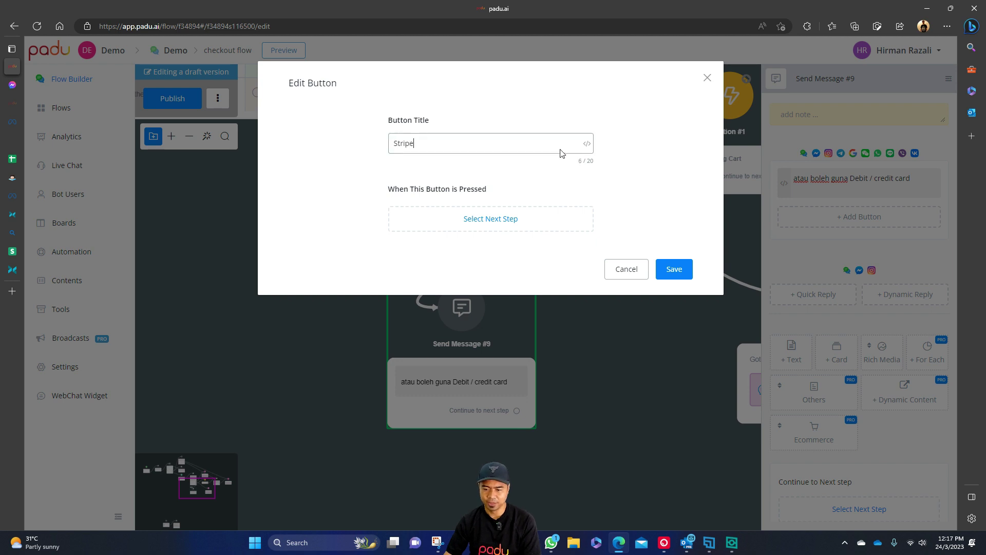
double_click(548, 144)
type("Debit")
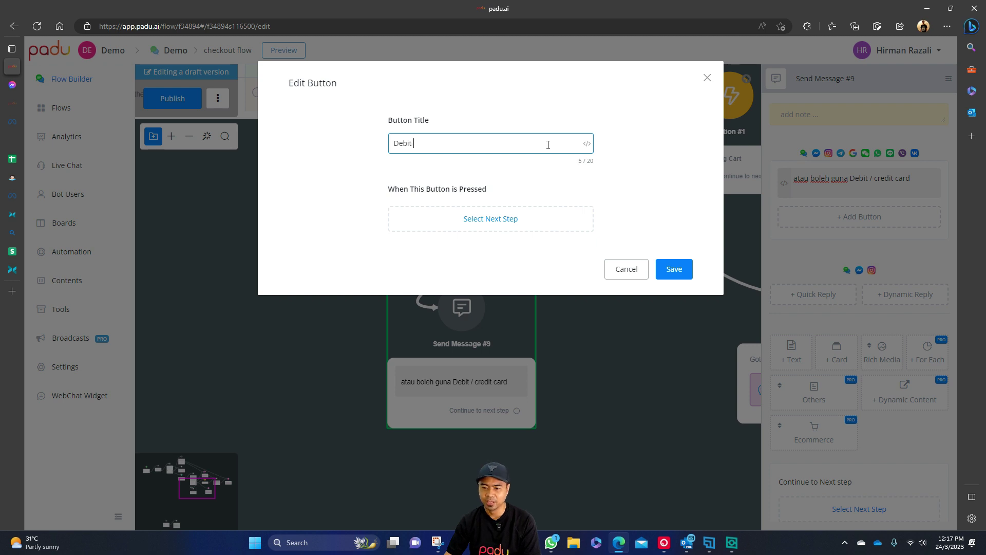
type(" / credit card")
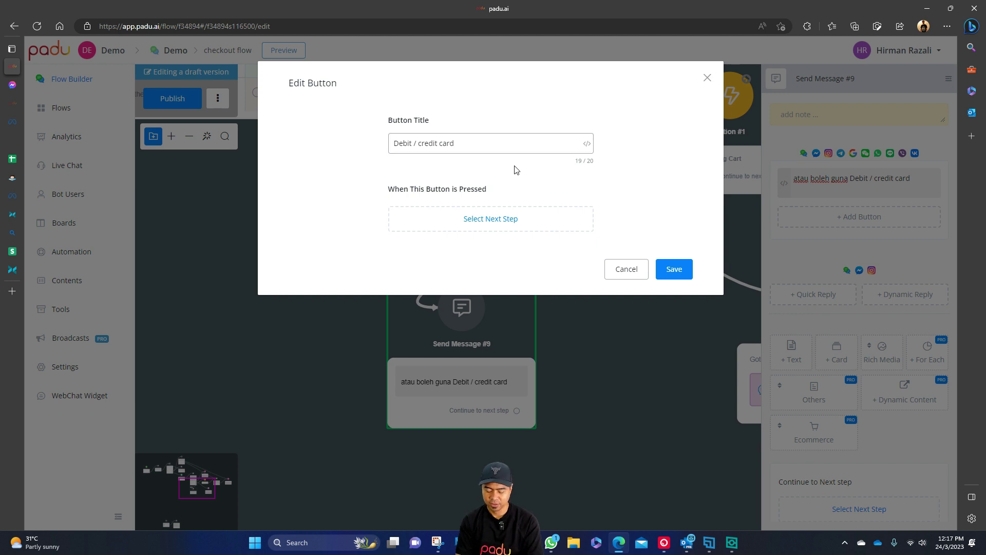
Set the button's action to Checkout and save it.
left_click(536, 225)
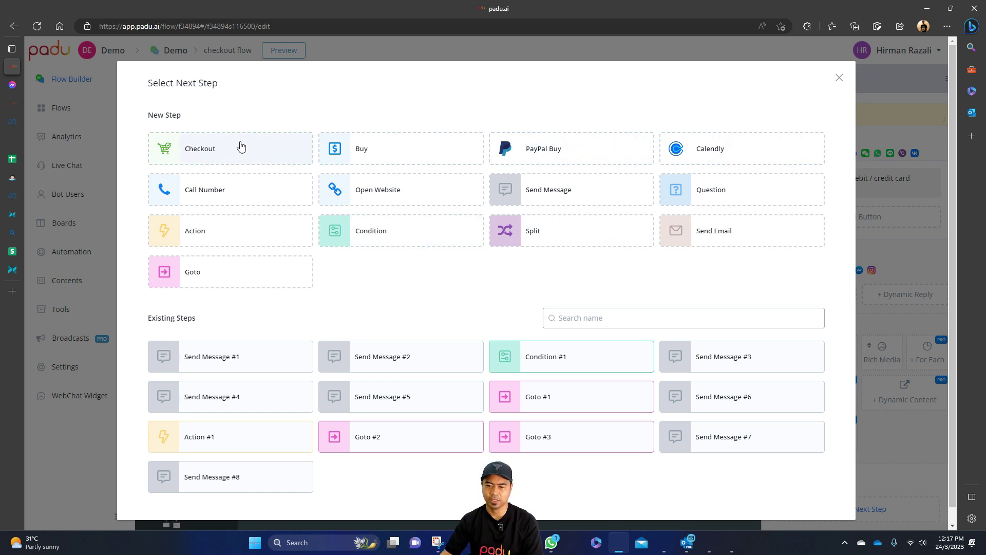
left_click(240, 146)
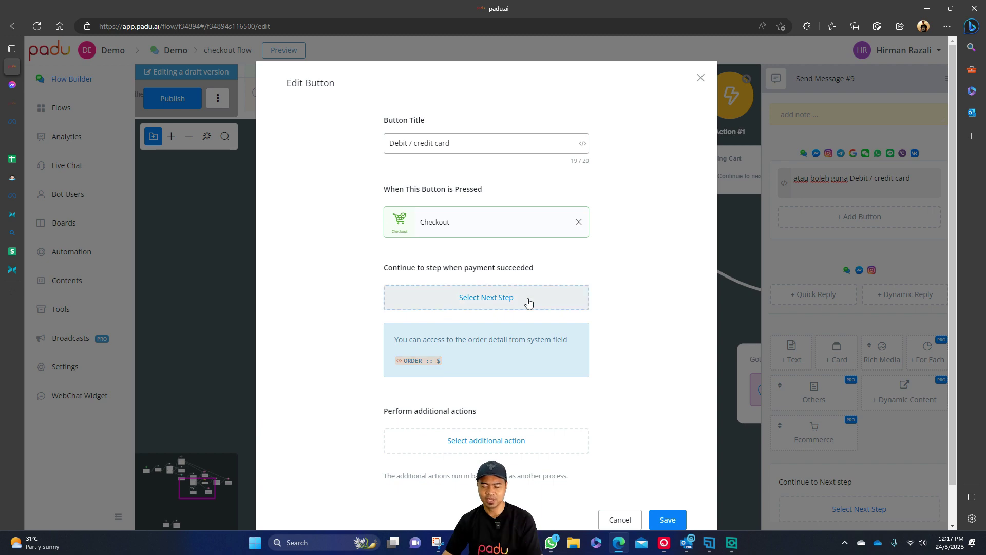
scroll(606, 312, "down", 1)
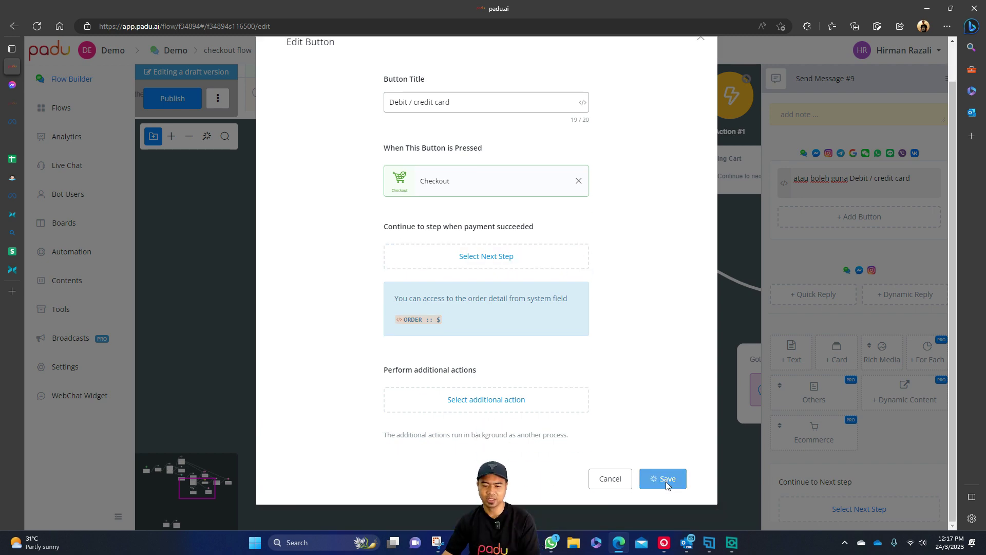
left_click(667, 478)
left_click(630, 397)
left_click_drag(599, 424, 591, 357)
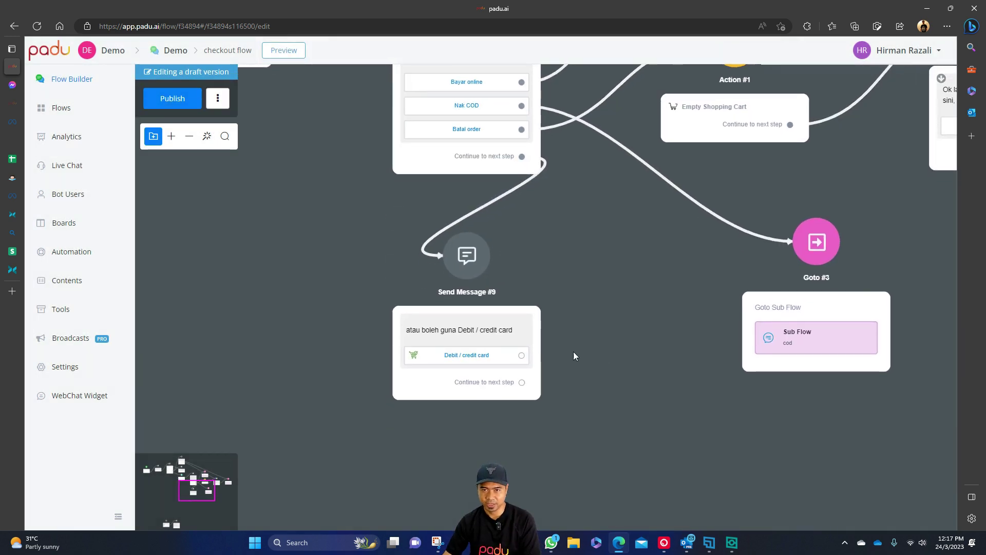
scroll(618, 327, "up", 3)
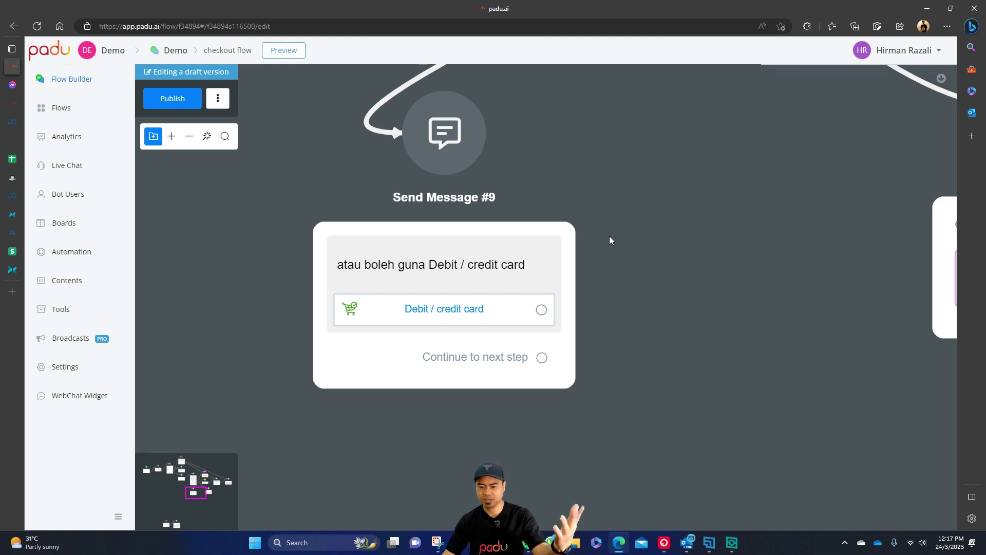
Drag a connection from the Debit / credit card button onto empty canvas.
left_click_drag(541, 311, 668, 307)
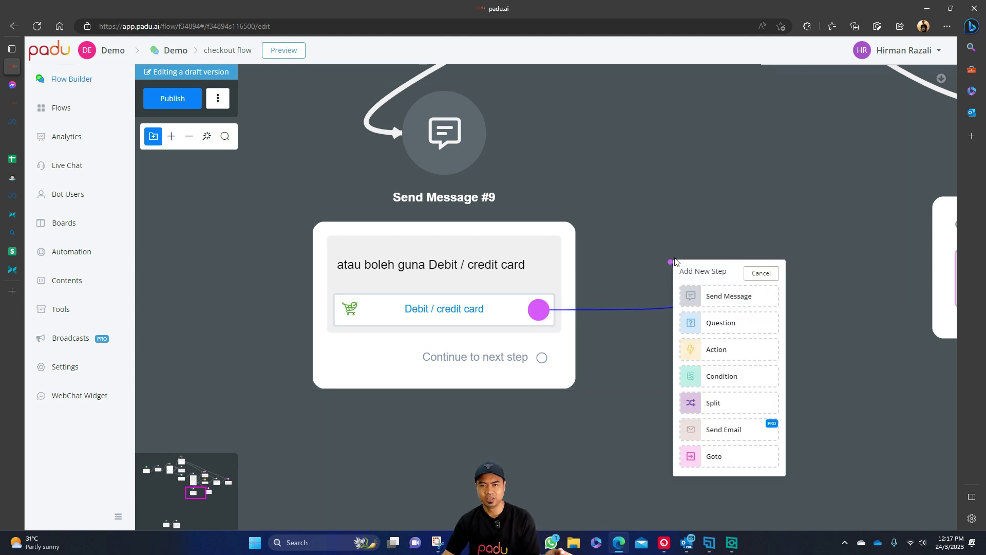
Create a connected Send Message #10 with the text 'OK Tq, bayaran telah diterima.'.
left_click(732, 293)
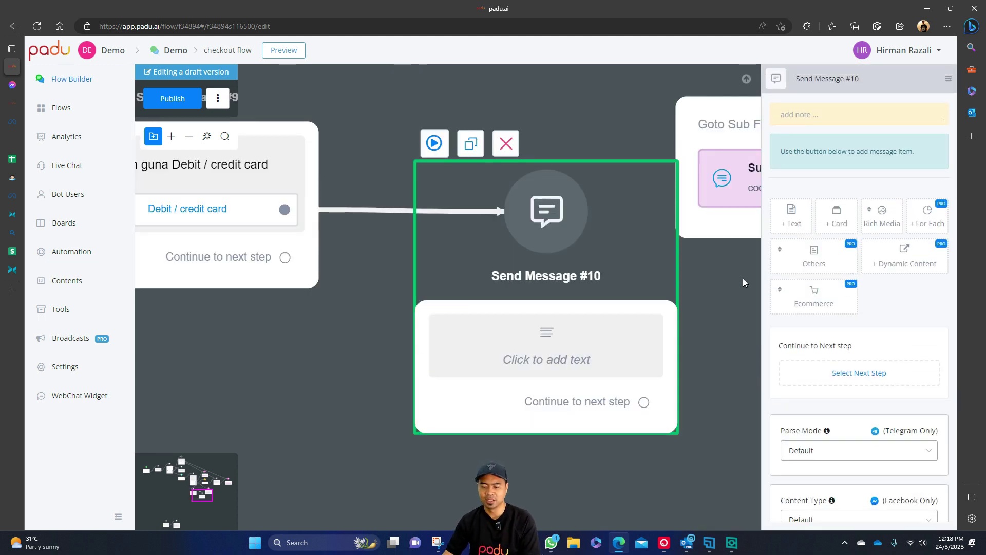
left_click(788, 221)
left_click(872, 123)
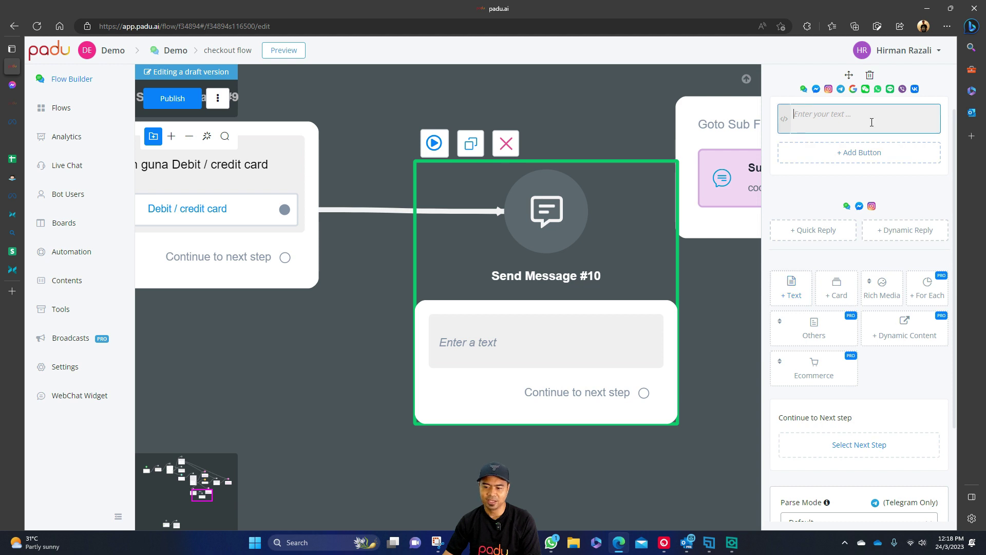
type("OK, bayaran ")
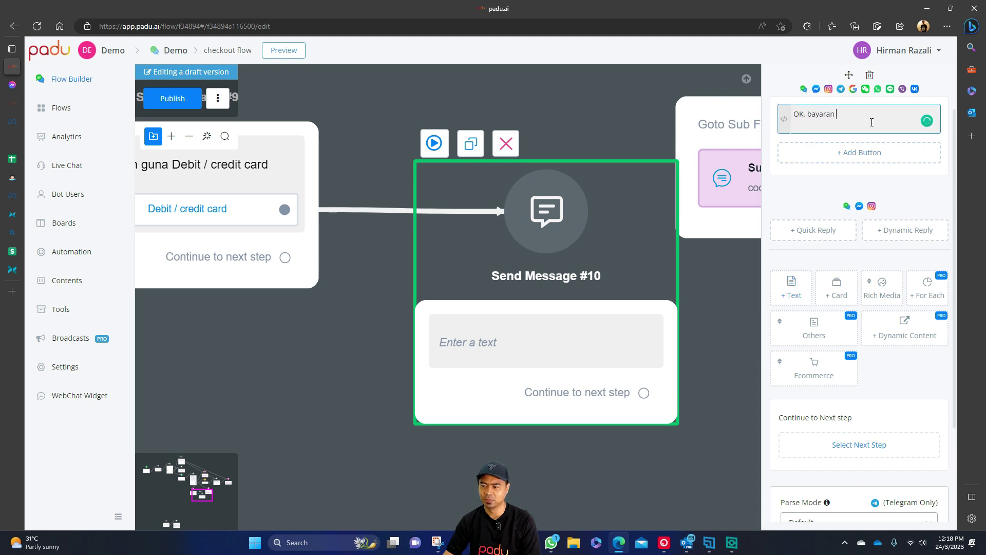
type("telah diterima")
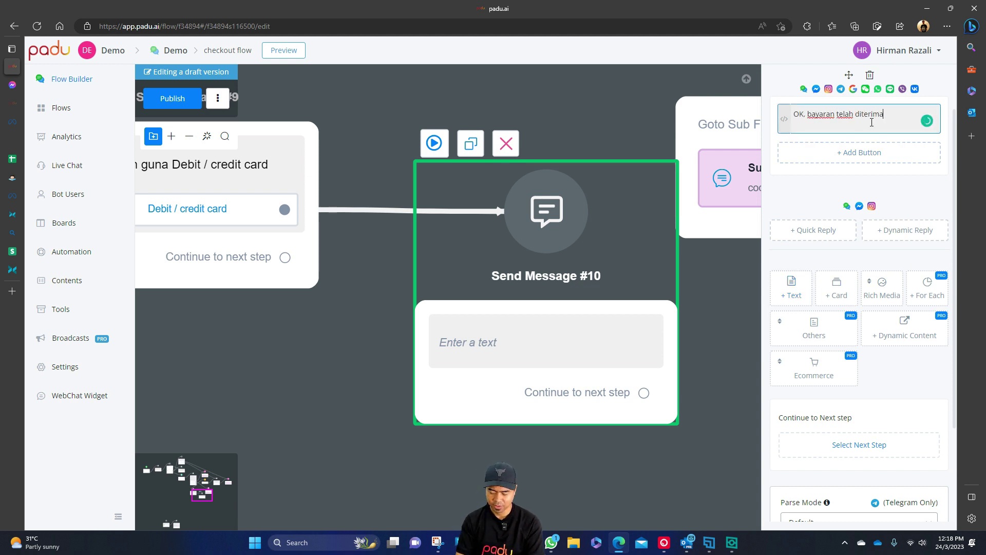
type(".")
key("Home")
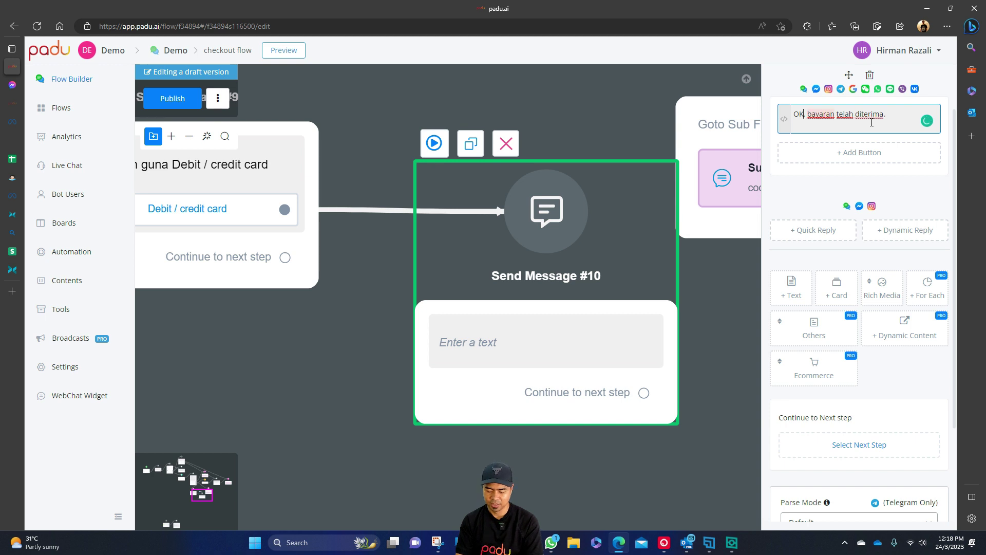
type("Tq")
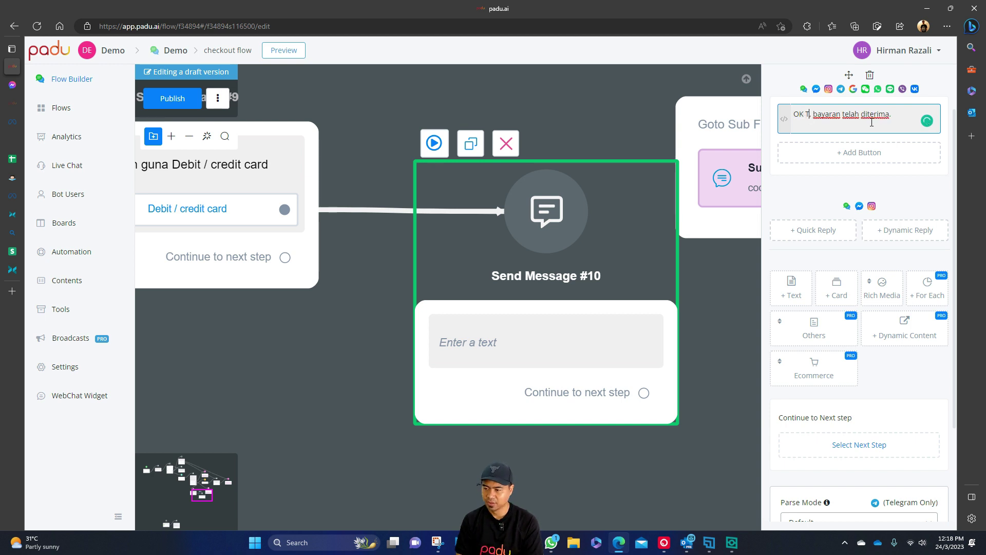
key("ctrl+Right")
key("ctrl+Right")
key("End")
key("BackSpace")
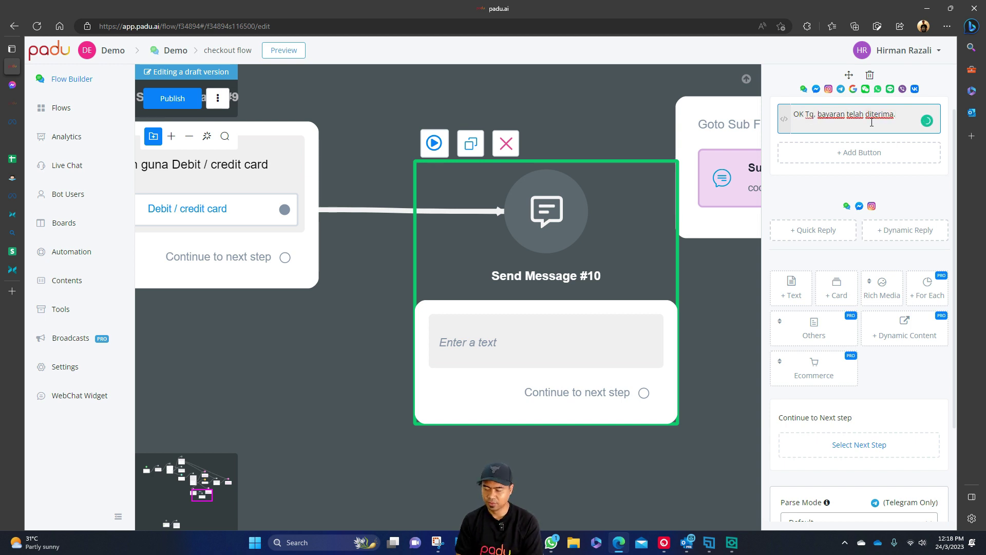
Position Send Message #10 beside Send Message #9 and reopen its settings.
left_click(710, 333)
scroll(709, 333, "down", 3)
left_click_drag(534, 360, 540, 414)
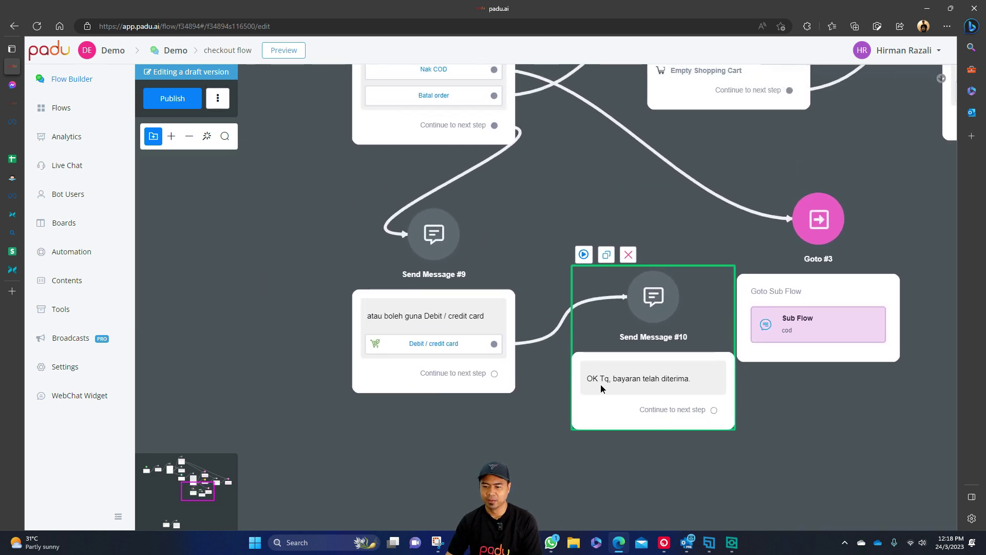
left_click_drag(602, 381, 586, 482)
scroll(471, 254, "down", 1)
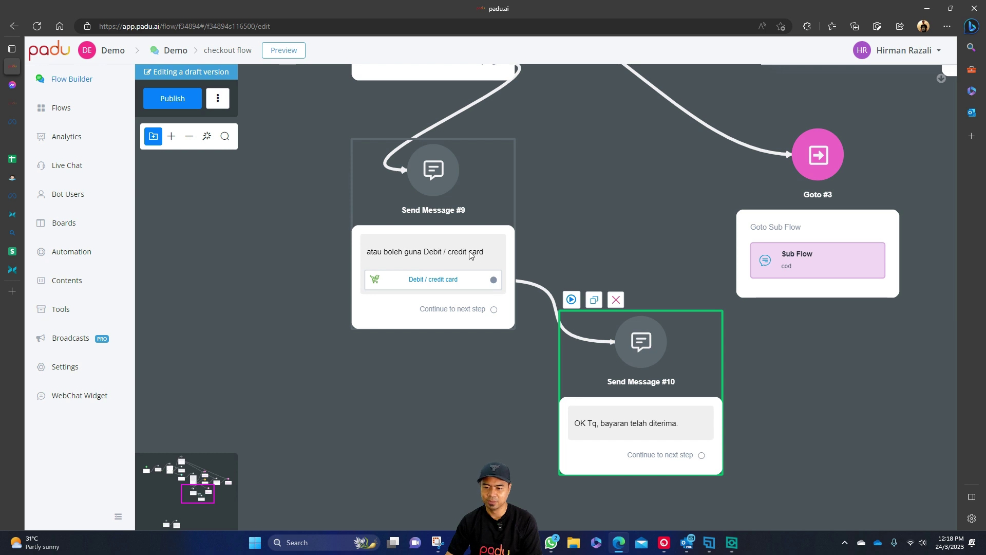
left_click(621, 383)
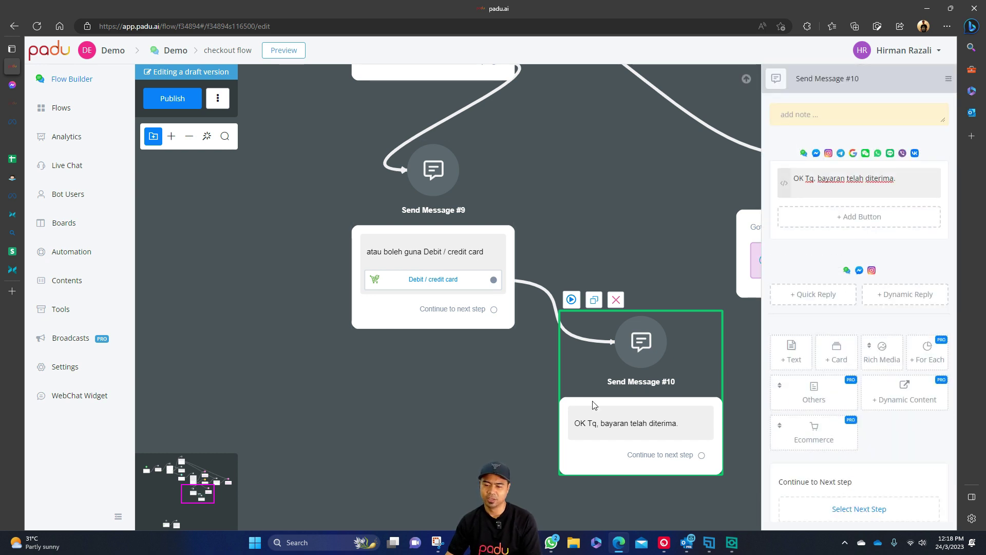
left_click(517, 406)
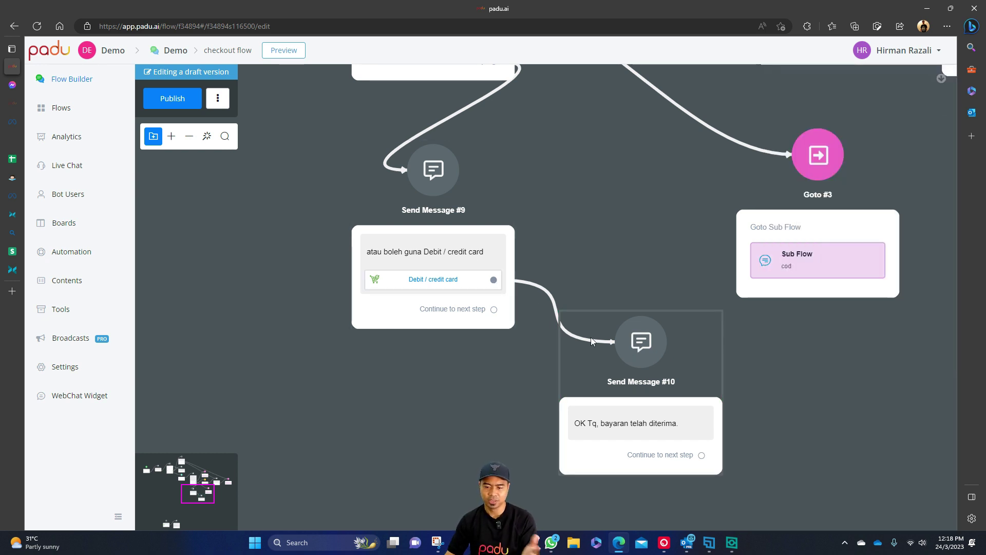
left_click_drag(631, 414, 616, 310)
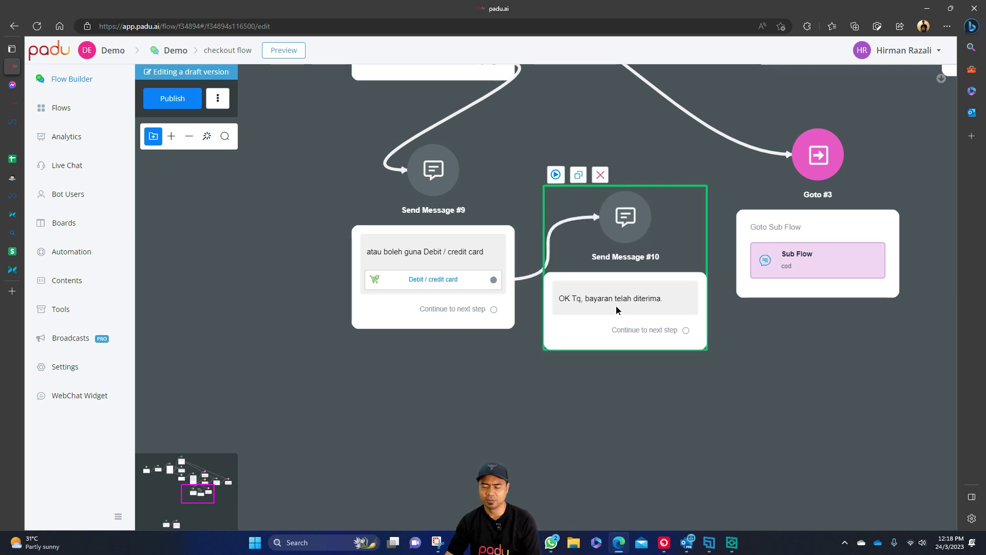
left_click(581, 411)
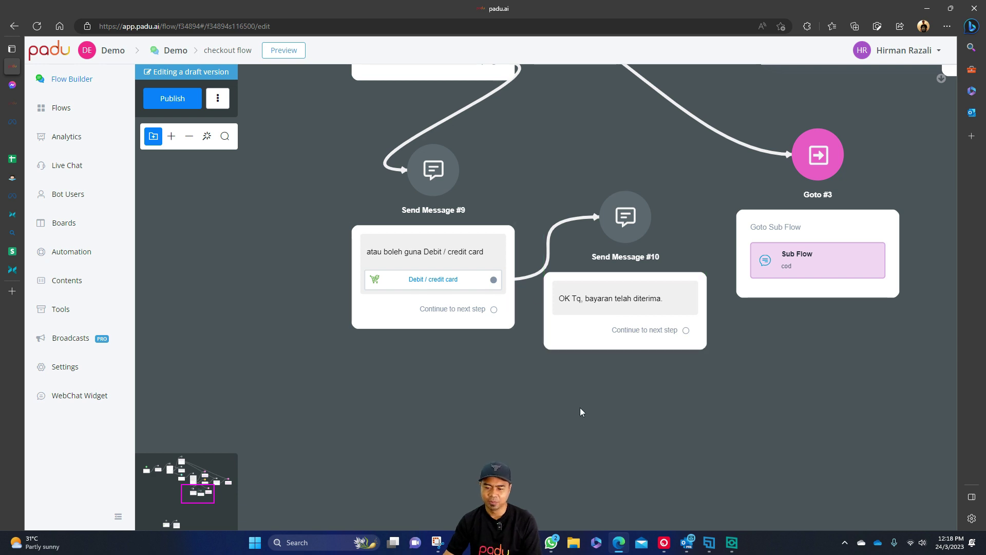
left_click(620, 306)
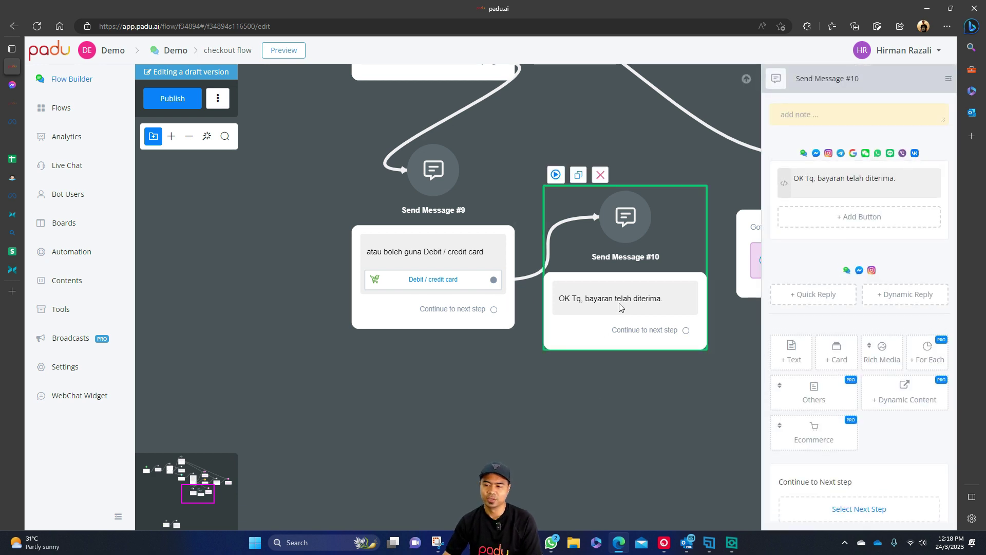
Add a new line with {{ORDER :: $.payment_method}} to Send Message #10's text.
left_click(915, 177)
key("Return")
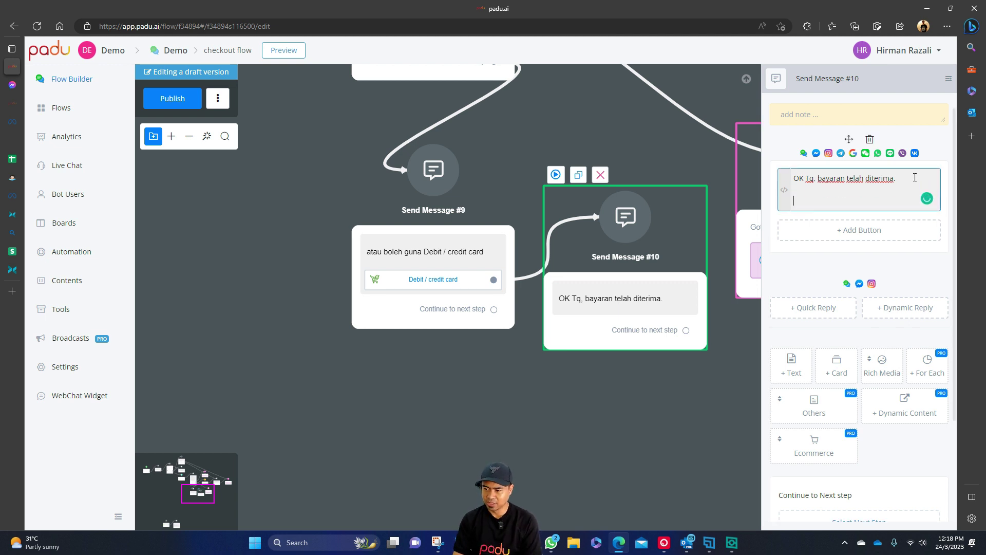
type("{{")
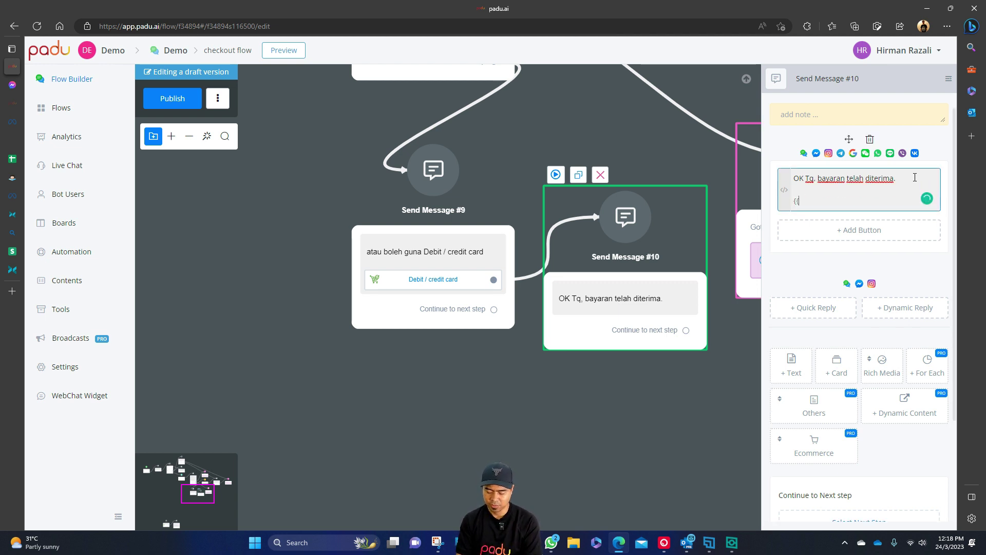
type("order")
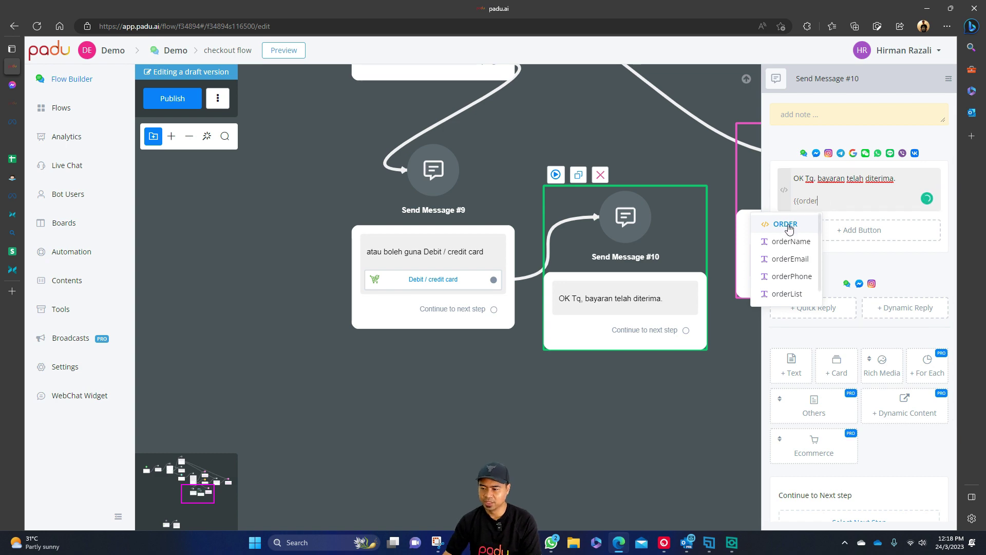
left_click(786, 225)
scroll(439, 195, "down", 5)
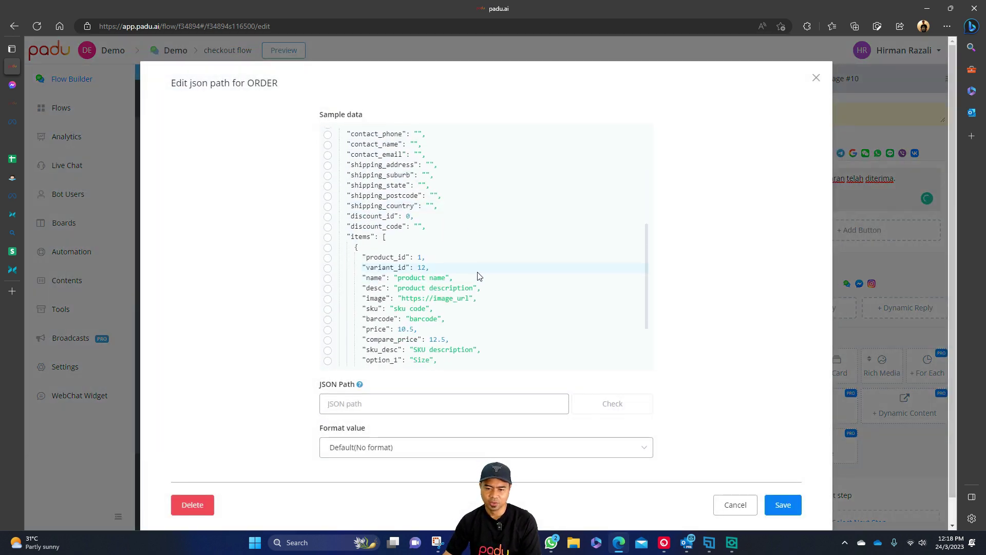
scroll(478, 276, "up", 4)
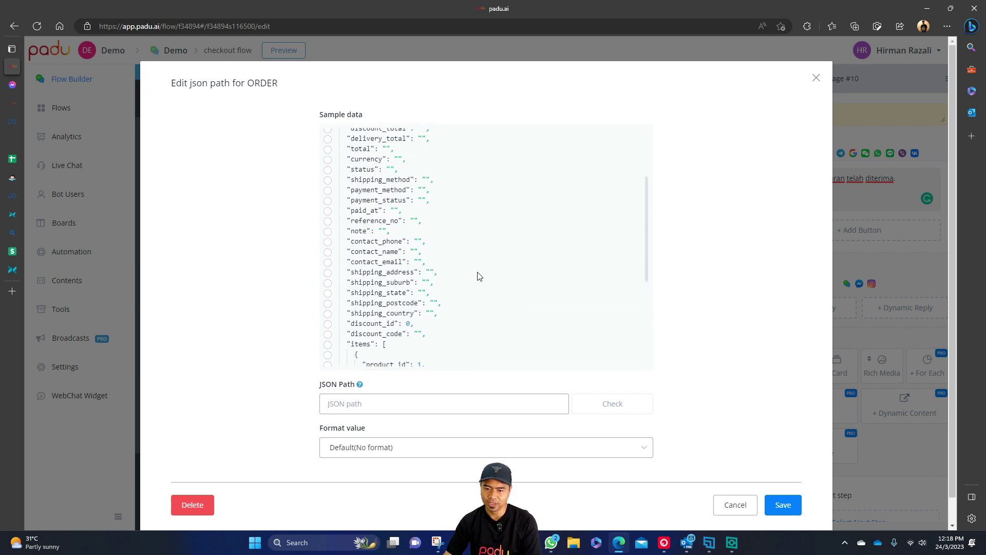
left_click(408, 190)
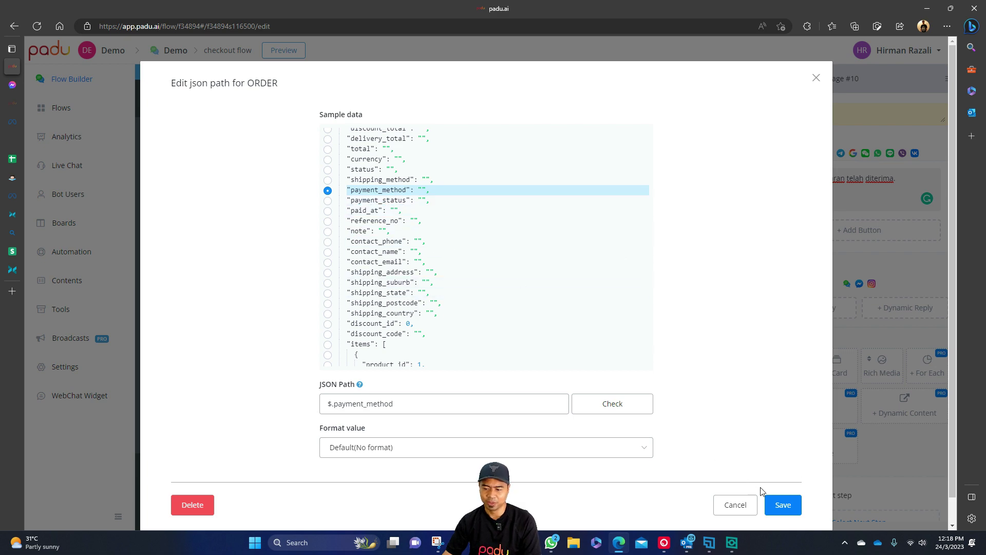
left_click(781, 505)
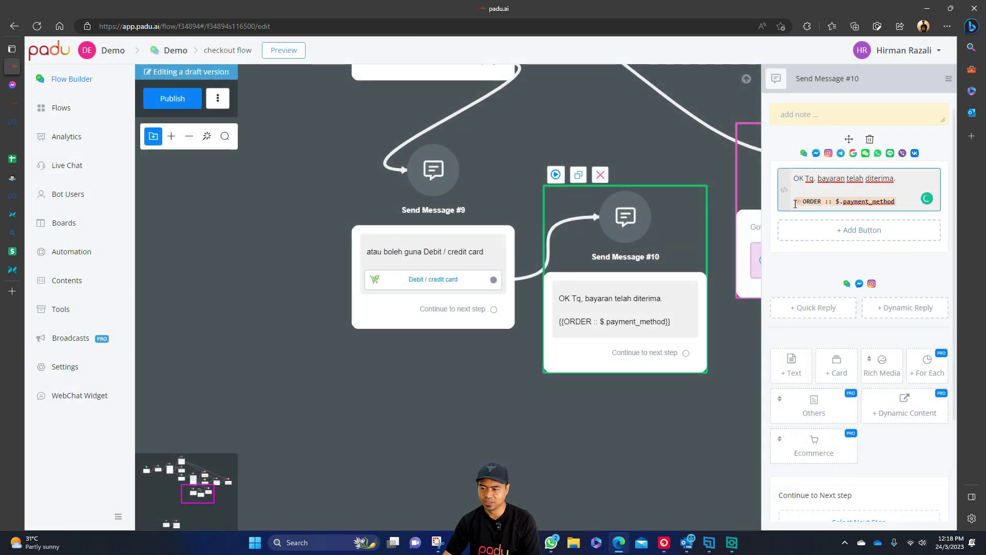
Label the payment line 'Method :' and add a 'Status :' line with ORDER $.payment_status.
type("Method")
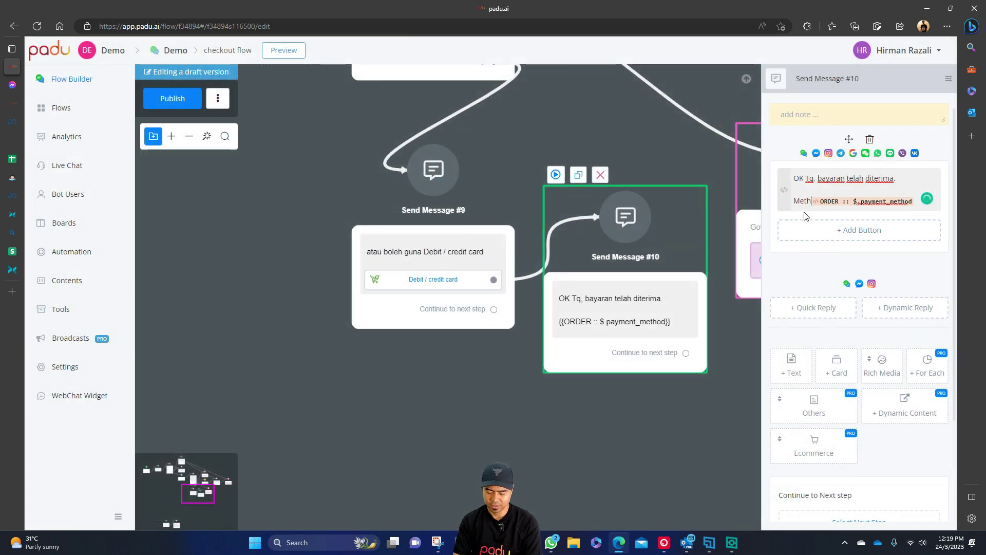
type(" :")
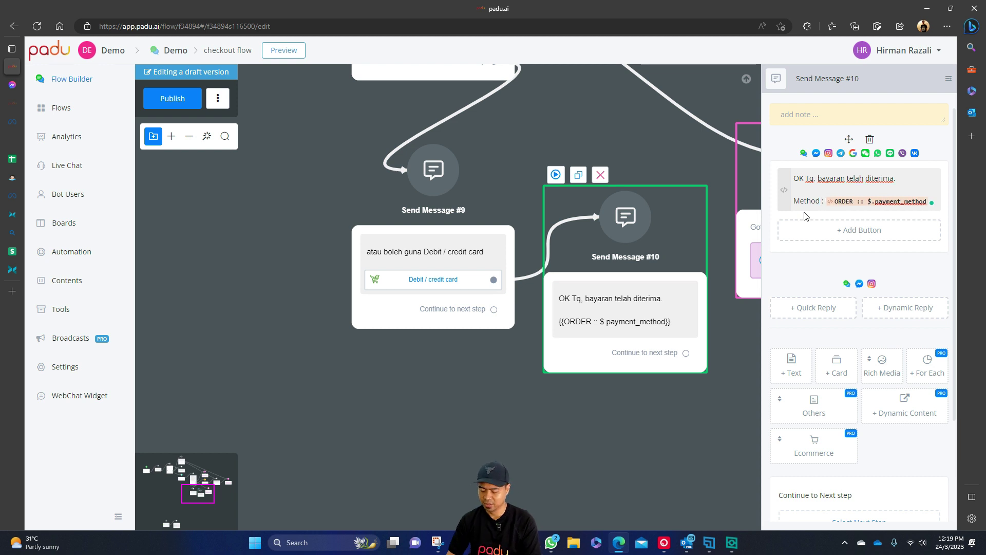
left_click(805, 215)
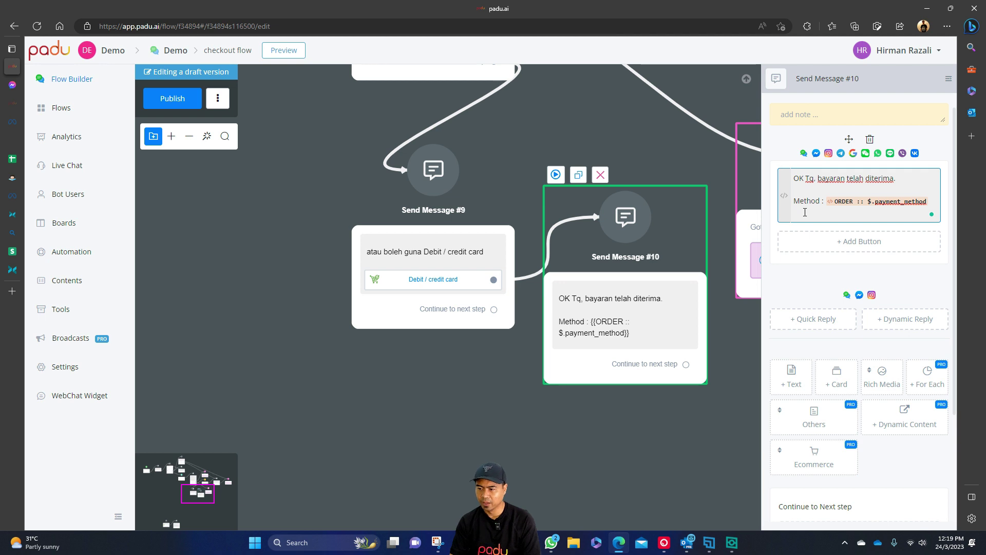
type("Status : {{")
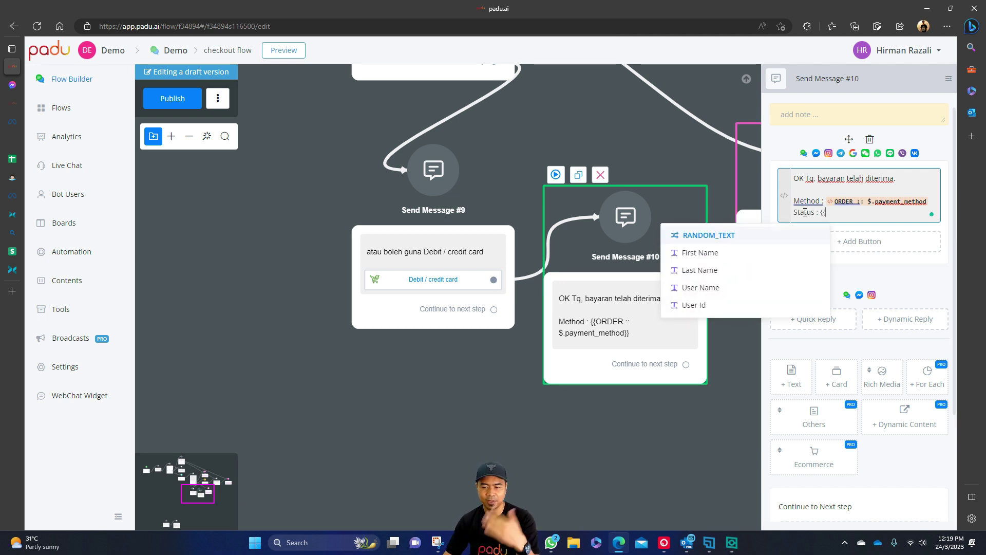
type("order")
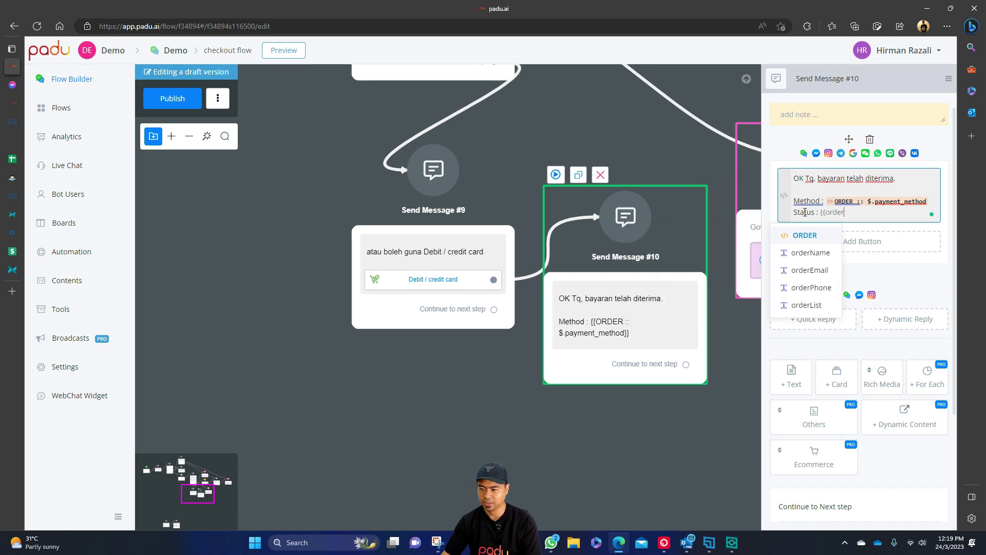
left_click(804, 235)
scroll(462, 218, "down", 3)
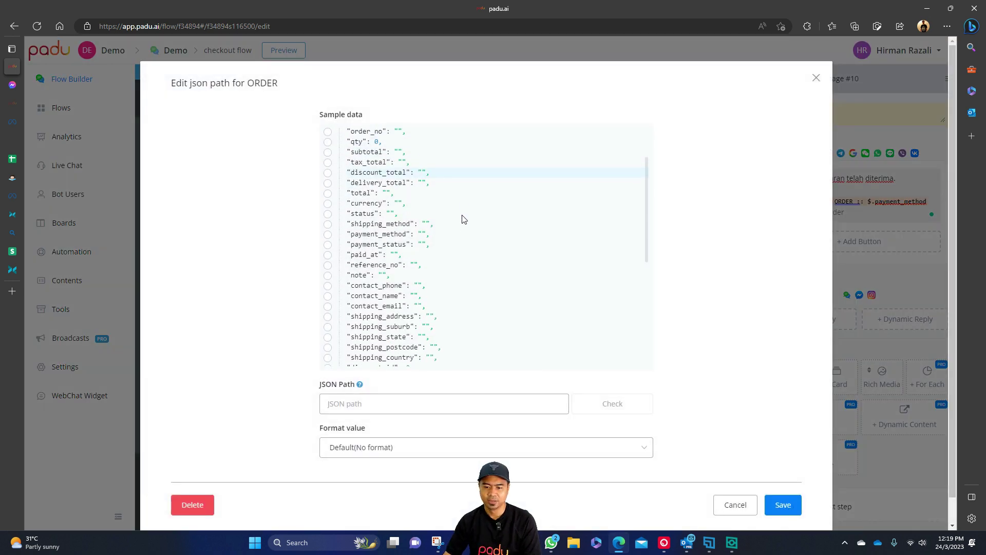
left_click(413, 236)
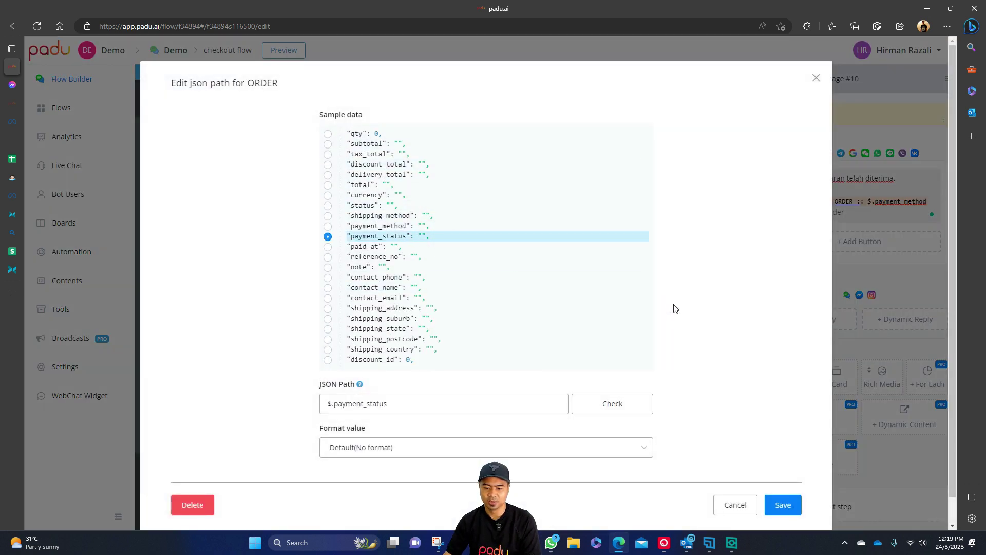
left_click(783, 503)
Add a 'Time :' line showing ORDER $.paid_at.
left_click(929, 212)
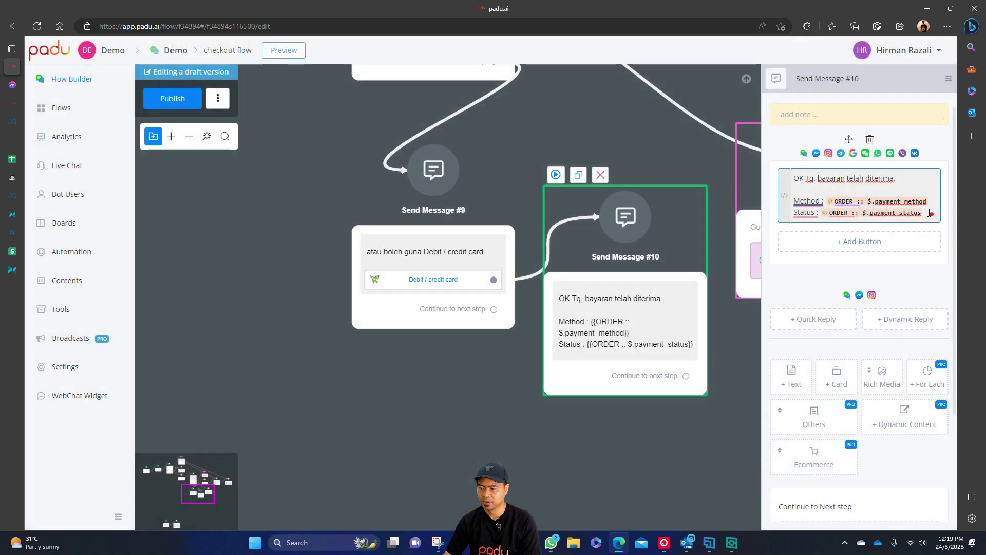
key("Return")
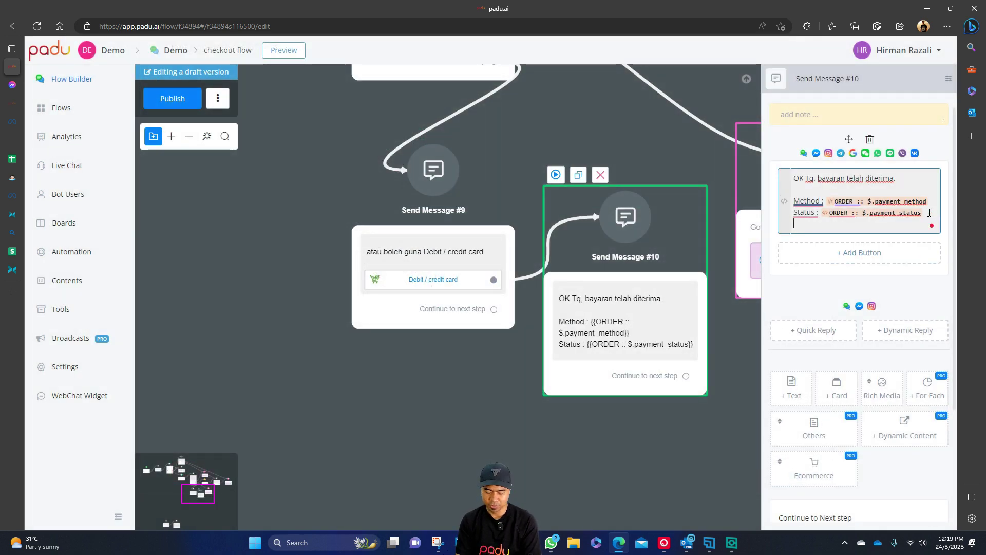
type("Time : ")
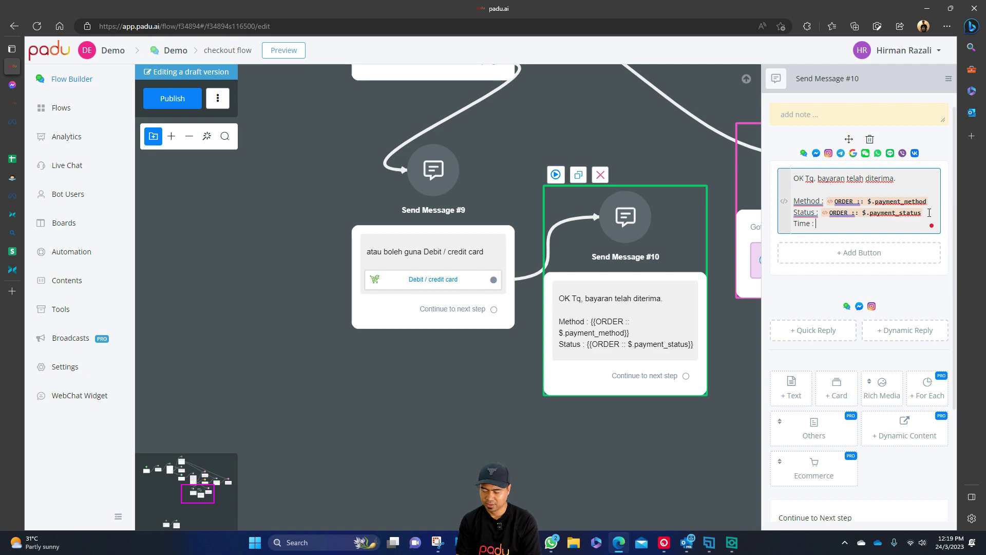
type("{{order")
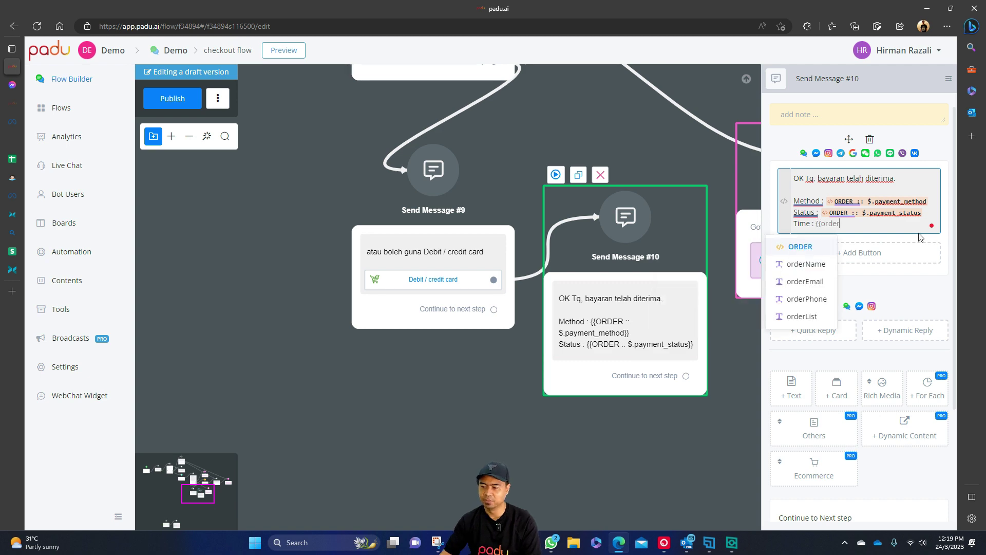
left_click(804, 246)
scroll(462, 249, "down", 1)
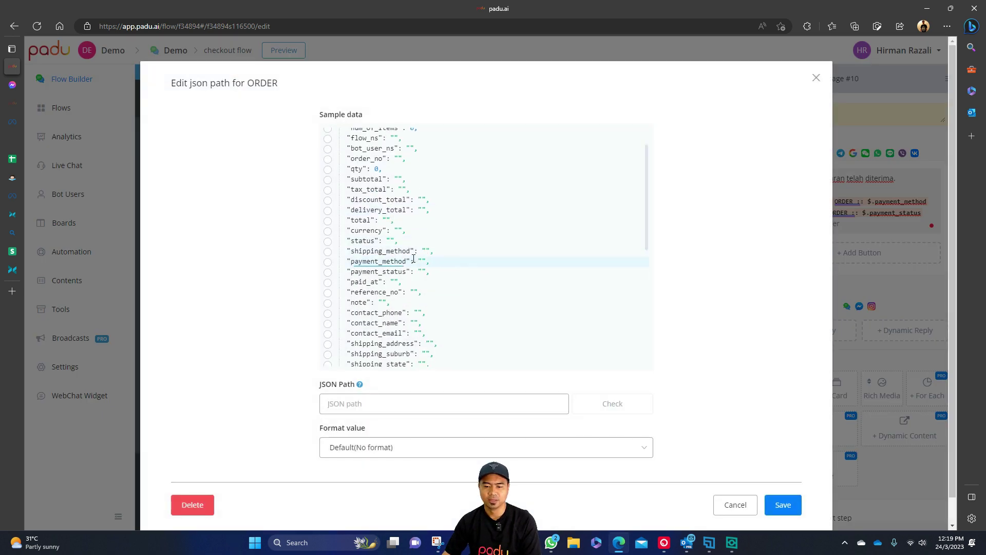
left_click(522, 282)
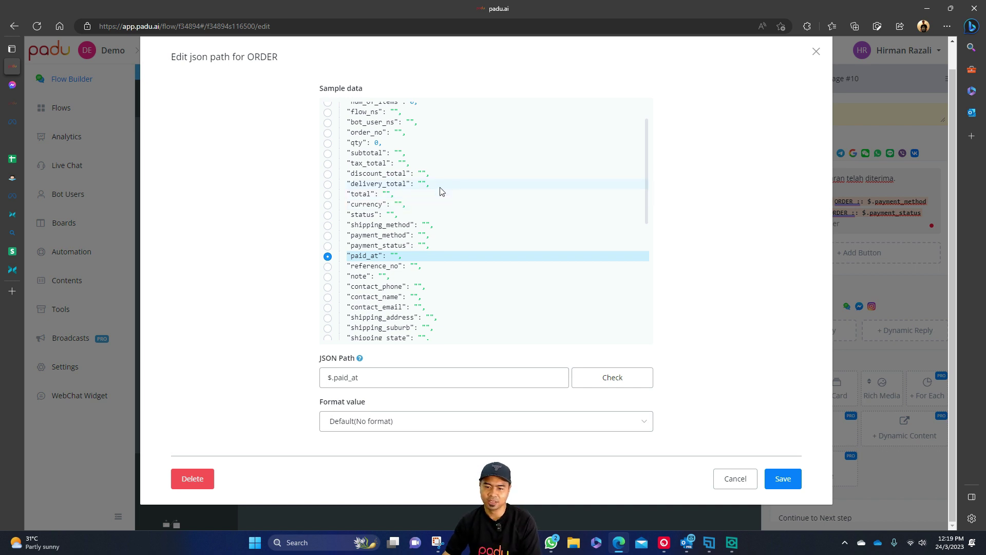
scroll(440, 189, "up", 2)
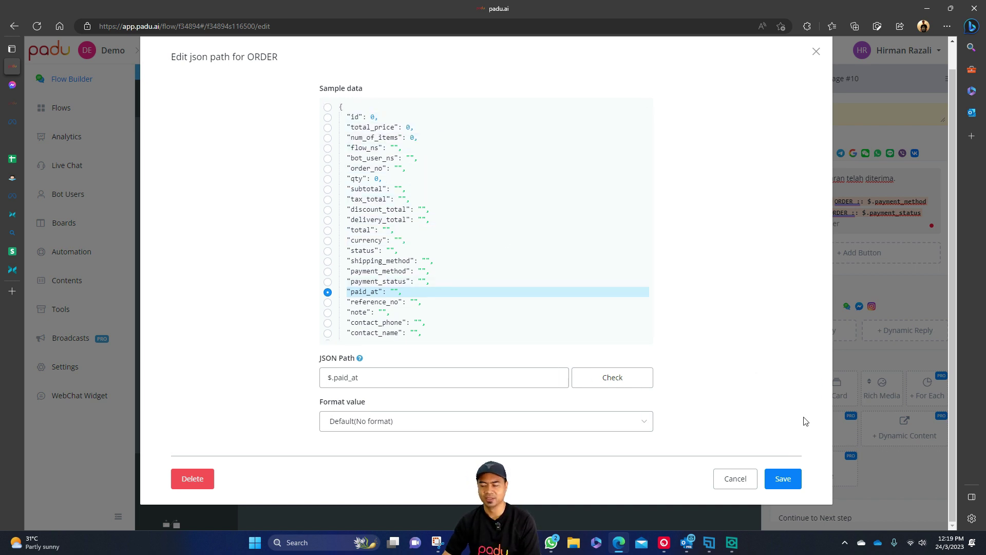
left_click(773, 478)
left_click(633, 462)
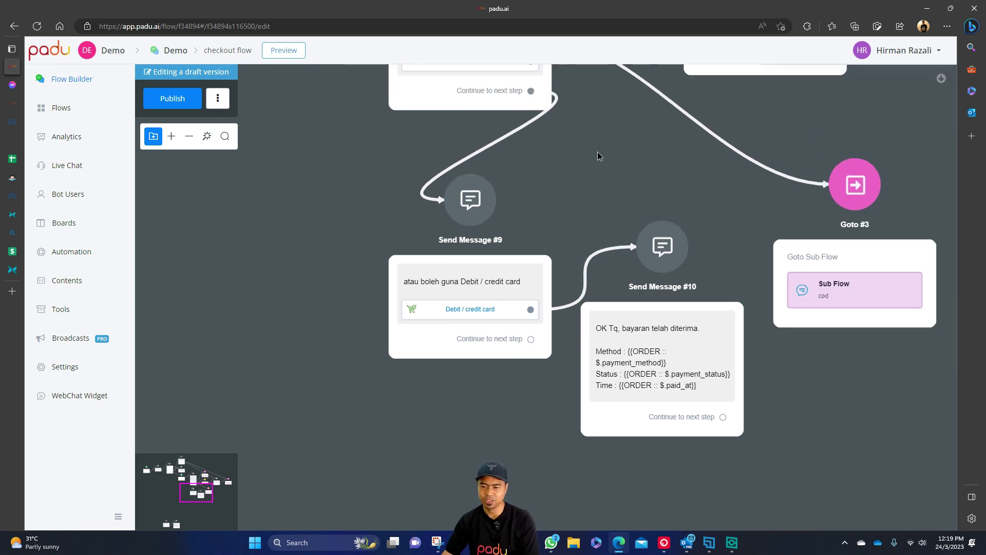
Tidy the Send Message #9 and #10 nodes on the checkout canvas and publish the flow.
left_click_drag(600, 143, 594, 158)
left_click_drag(656, 261, 672, 236)
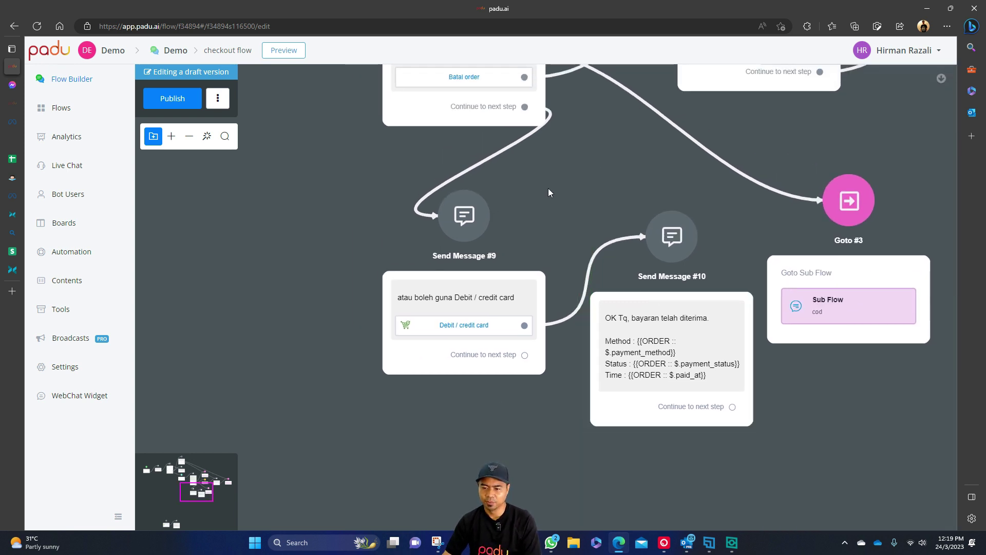
left_click_drag(553, 188, 524, 178)
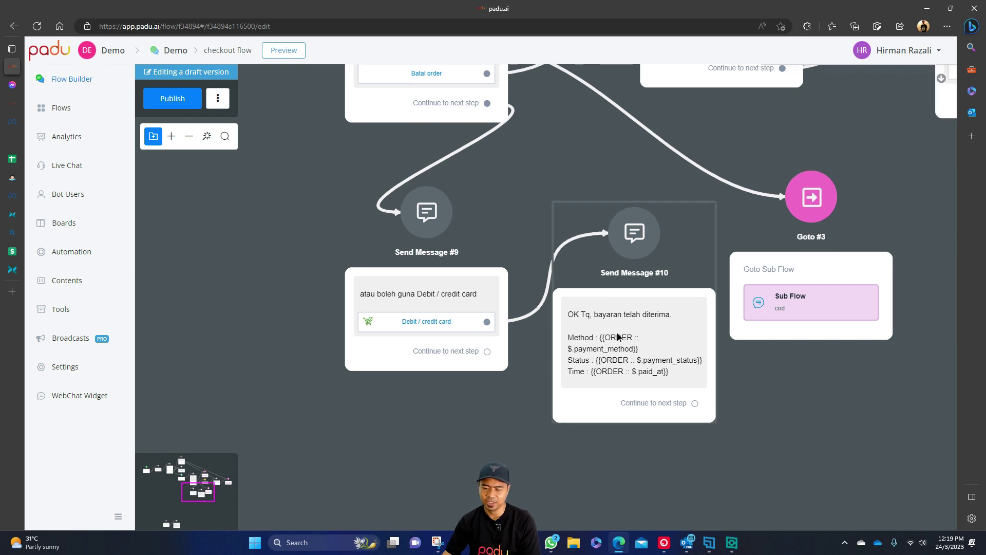
left_click(522, 163)
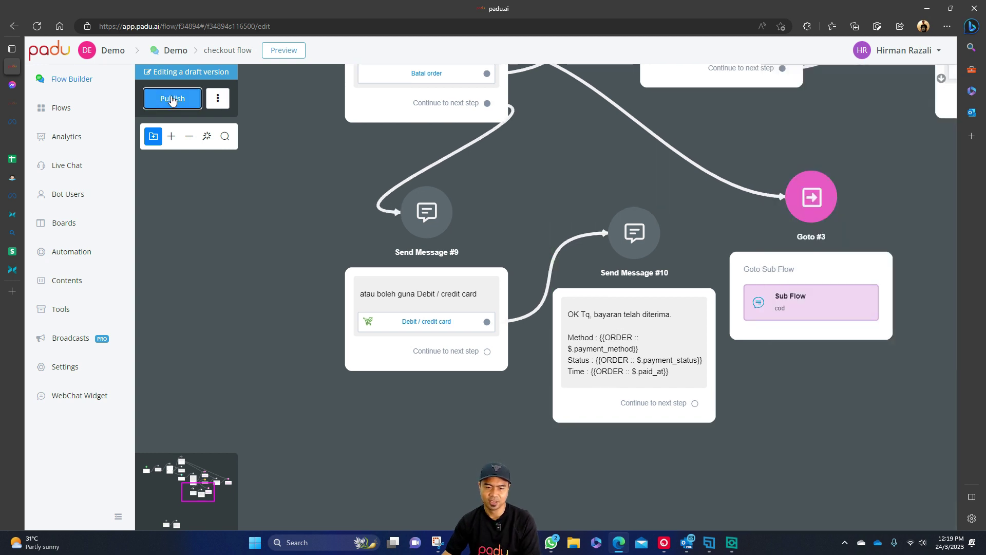
left_click(172, 98)
Go to the Integrations page listing the Voice, SMS and WhatsApp providers.
left_click_drag(325, 192, 347, 242)
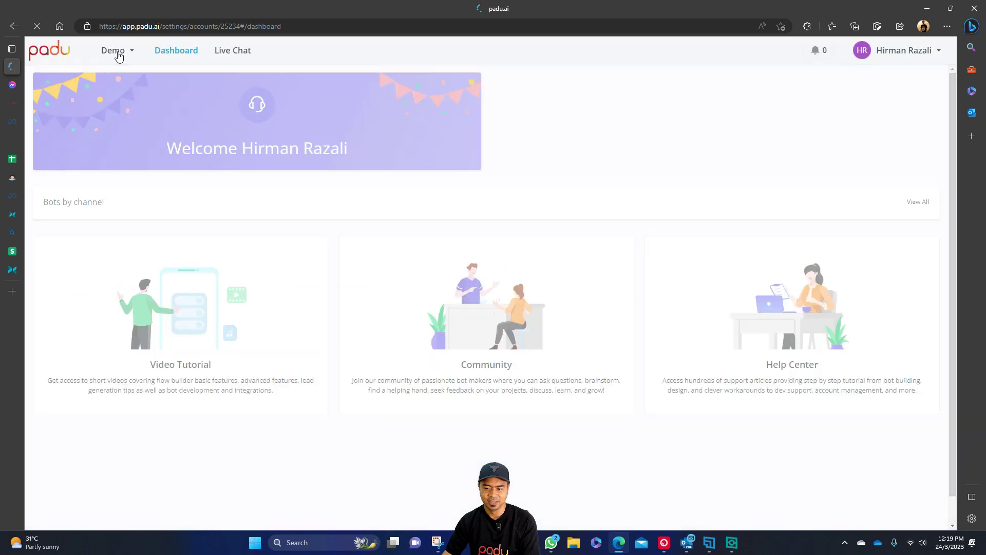
scroll(95, 352, "down", 5)
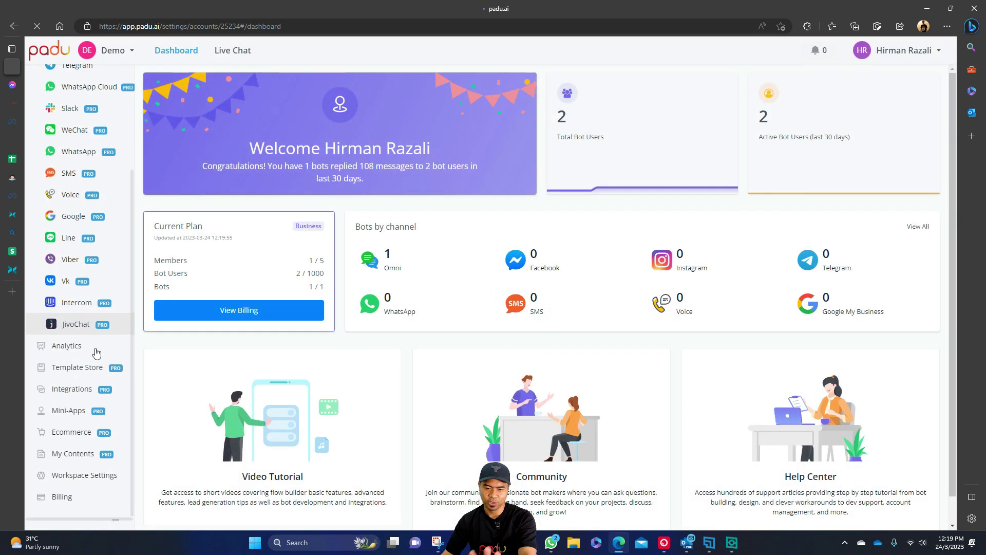
left_click(85, 428)
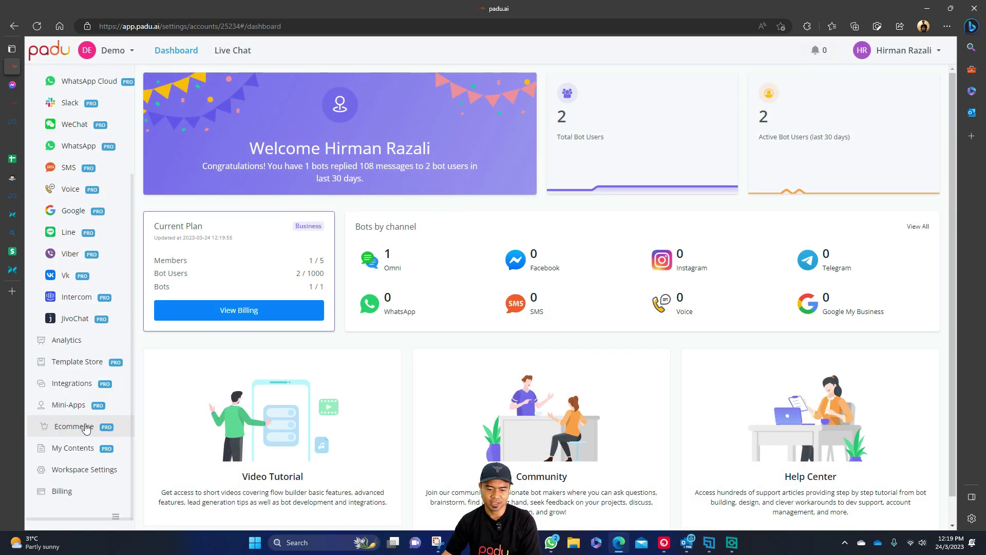
left_click(85, 389)
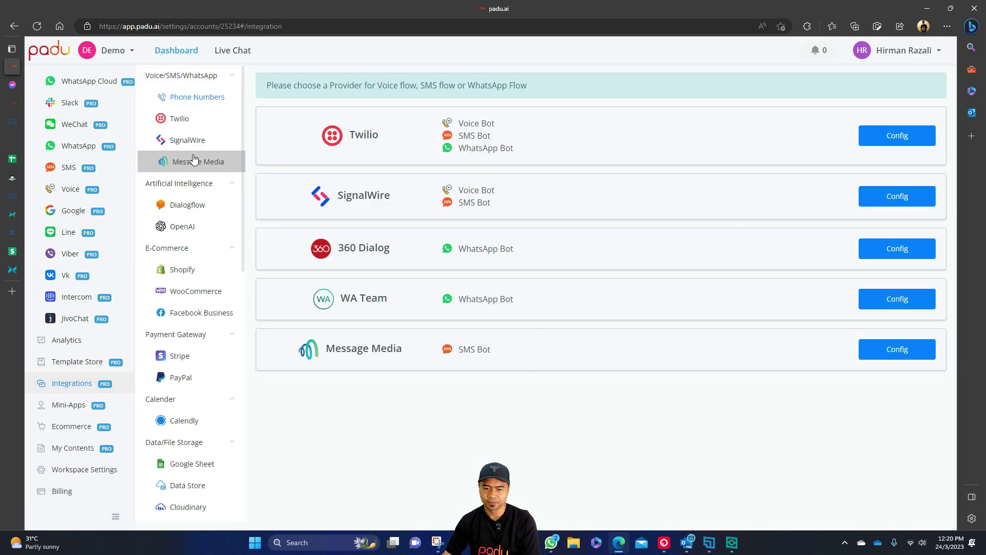
scroll(194, 165, "down", 3)
Open the Stripe payment integration and disconnect the linked Stripe account.
left_click(190, 226)
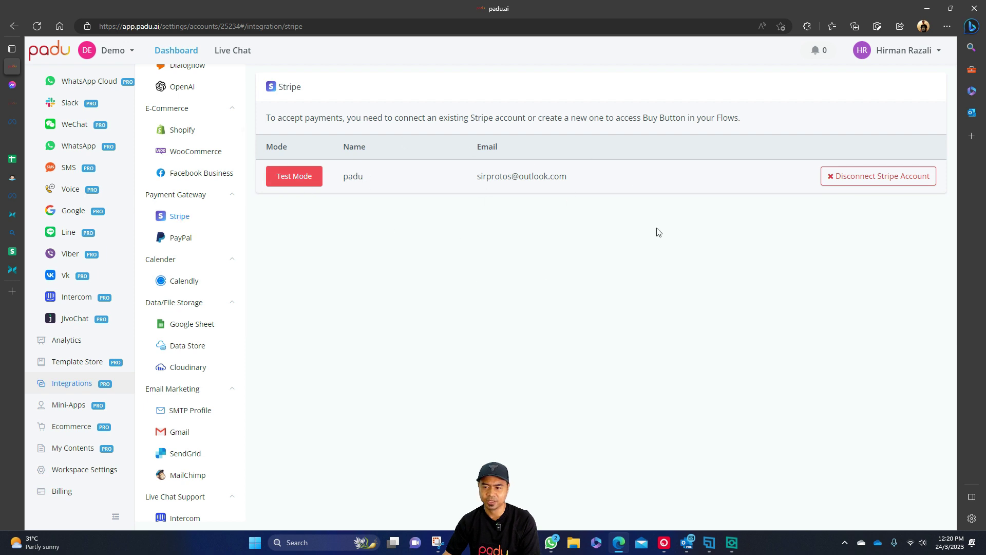
left_click(903, 181)
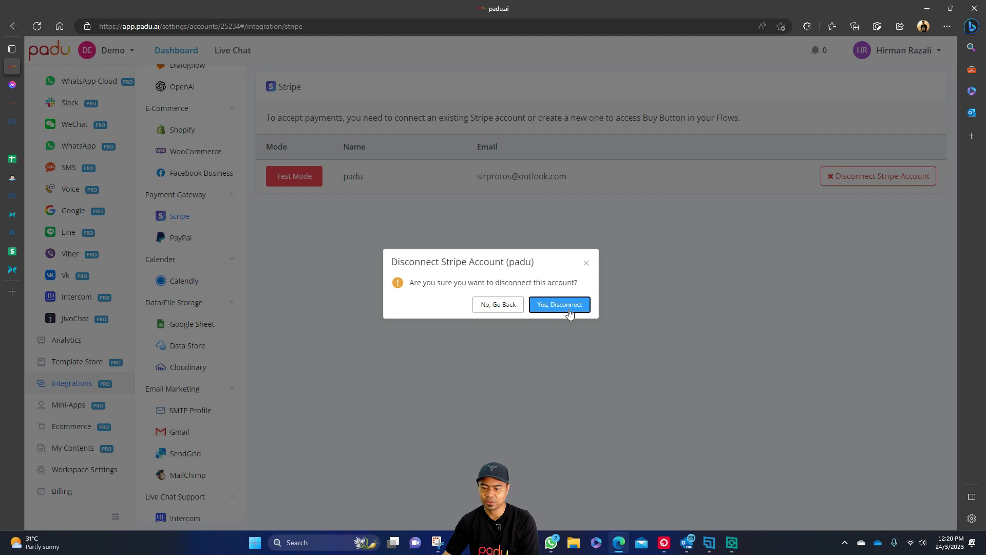
left_click(567, 308)
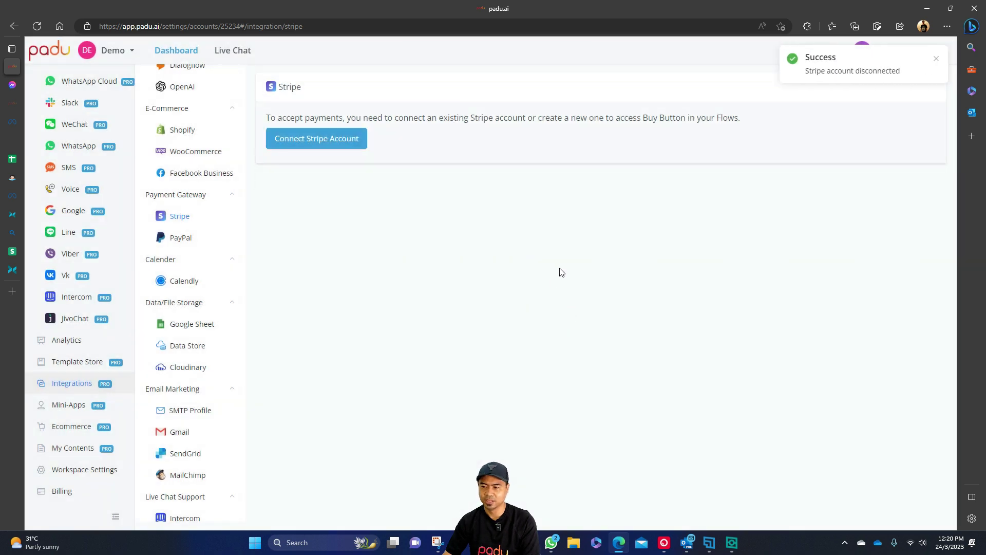
Reconnect the padu Stripe account and switch it to Test Mode.
left_click(351, 140)
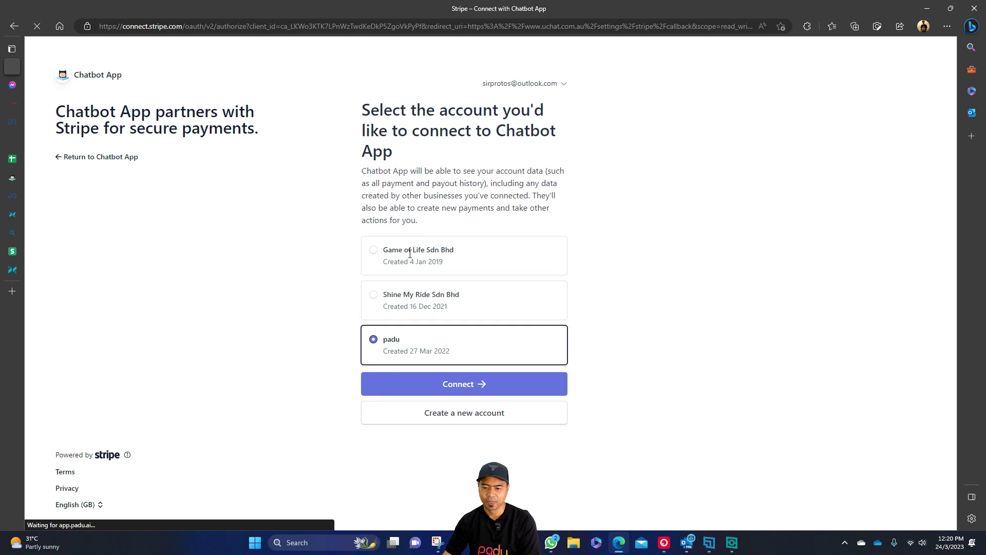
left_click(488, 379)
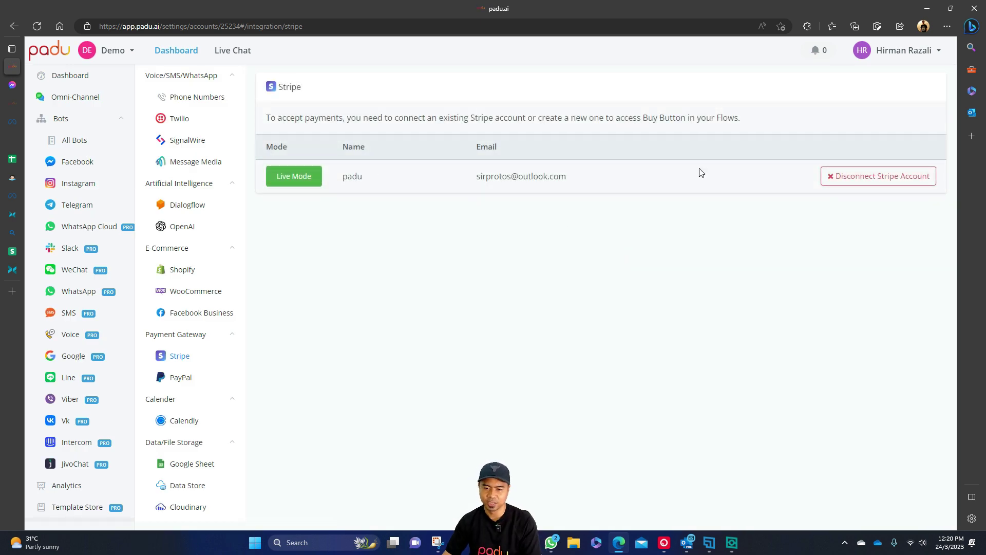
left_click(304, 177)
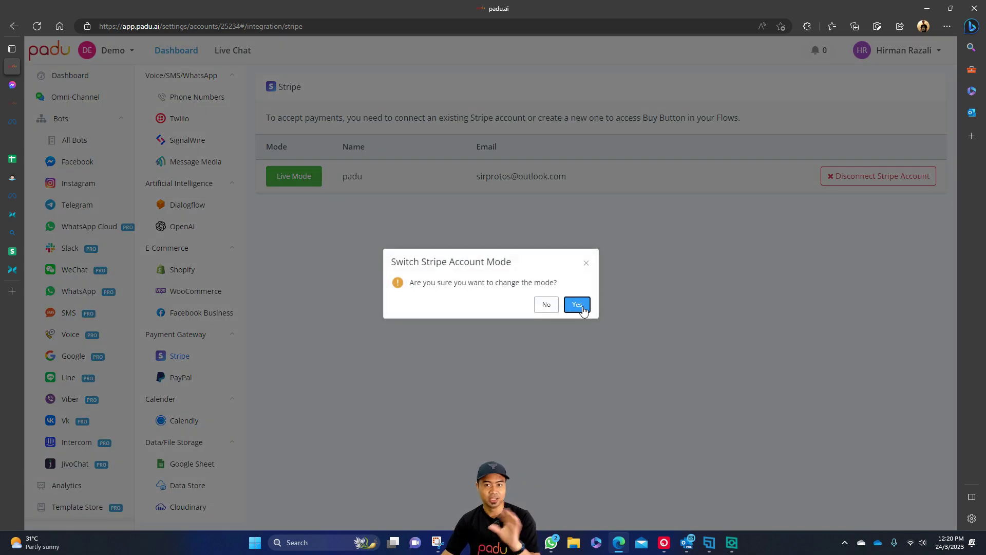
left_click(584, 307)
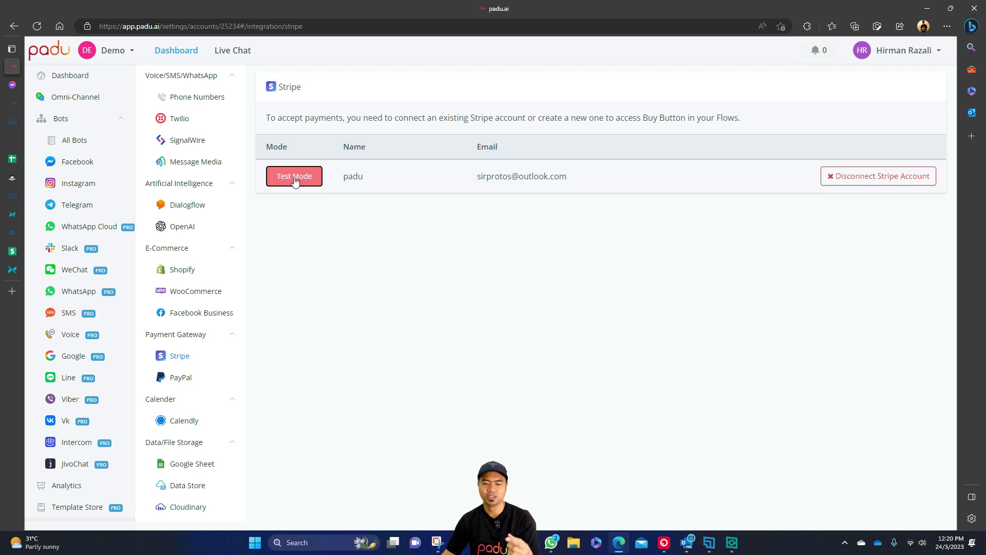
Open the Demo bot's checkout sub flow and review Send Message #9 and #10.
left_click(84, 140)
left_click(213, 142)
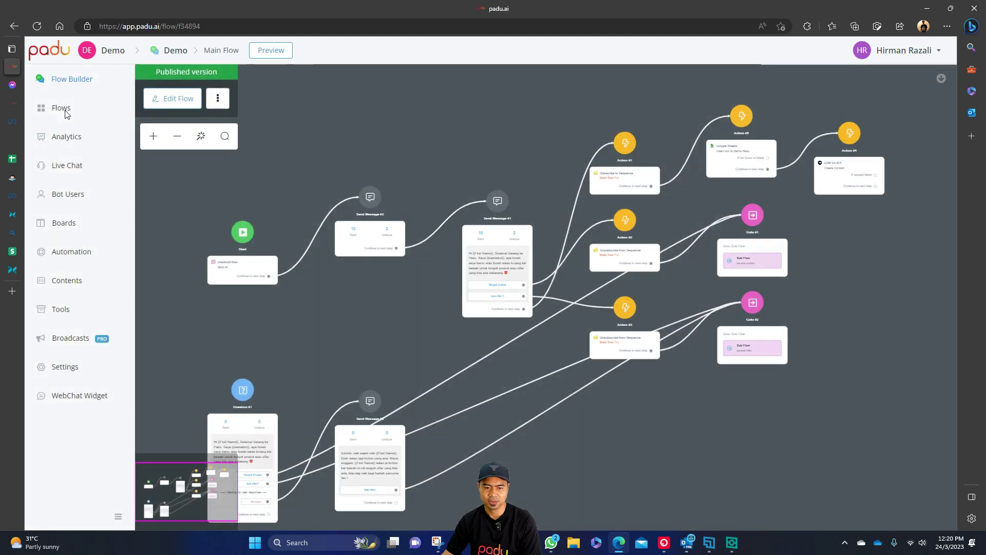
left_click(64, 110)
left_click(791, 267)
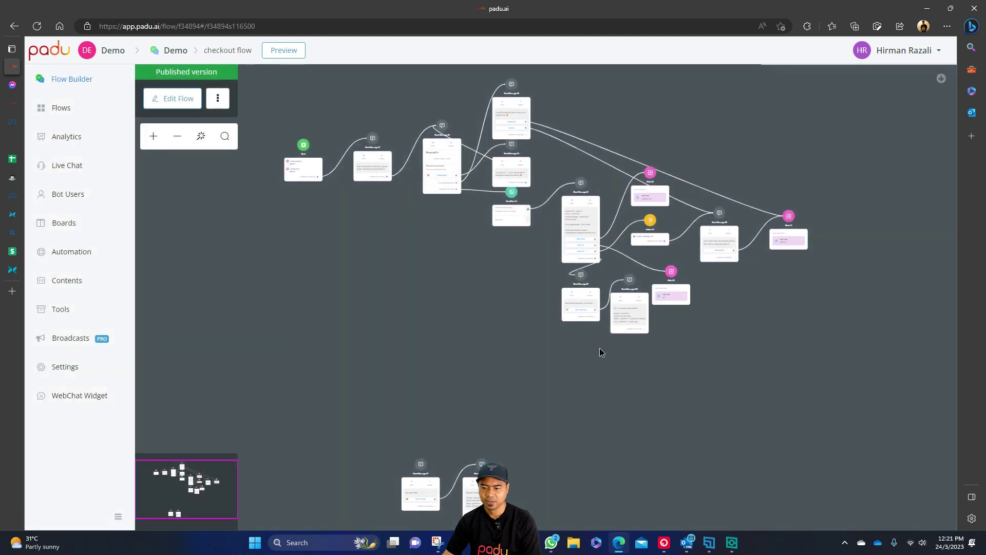
scroll(606, 346, "up", 5)
scroll(513, 360, "up", 3)
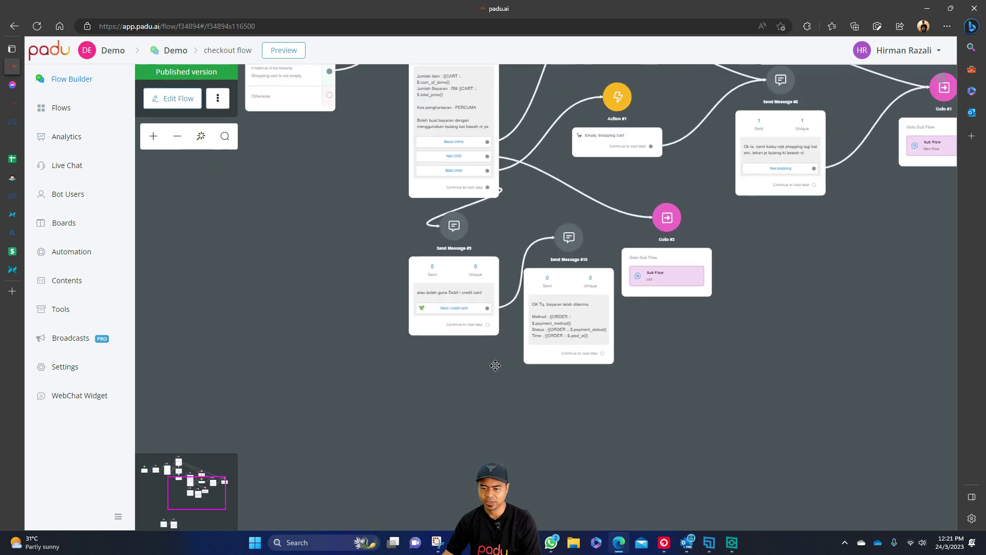
left_click_drag(299, 197, 348, 235)
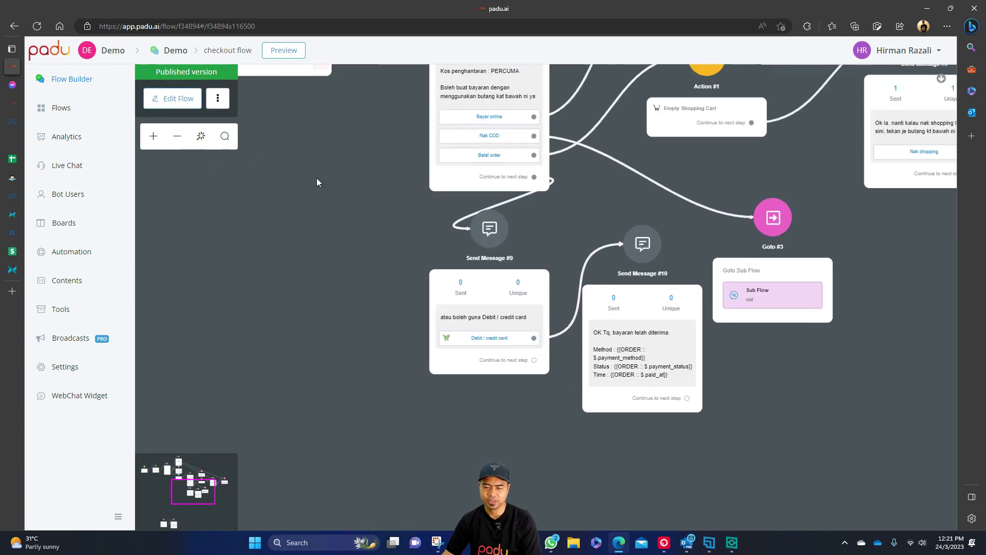
left_click_drag(282, 164, 369, 179)
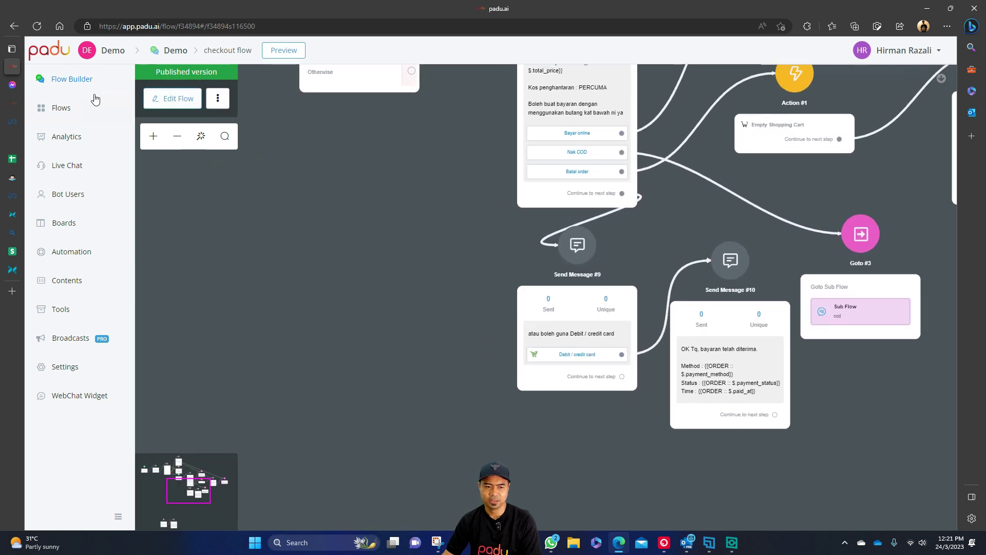
From the Main Flow, open the preview in a new web browser tab.
left_click(75, 112)
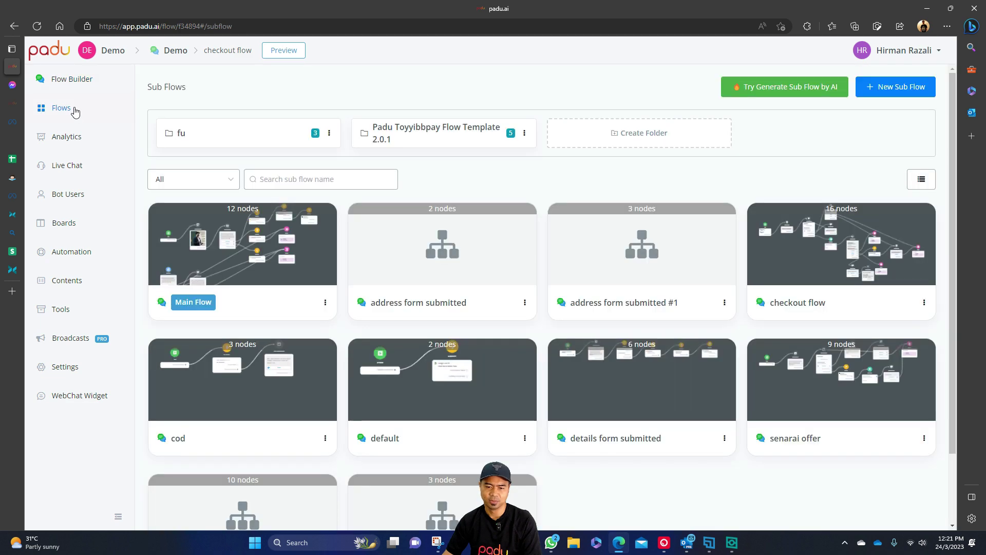
left_click(287, 258)
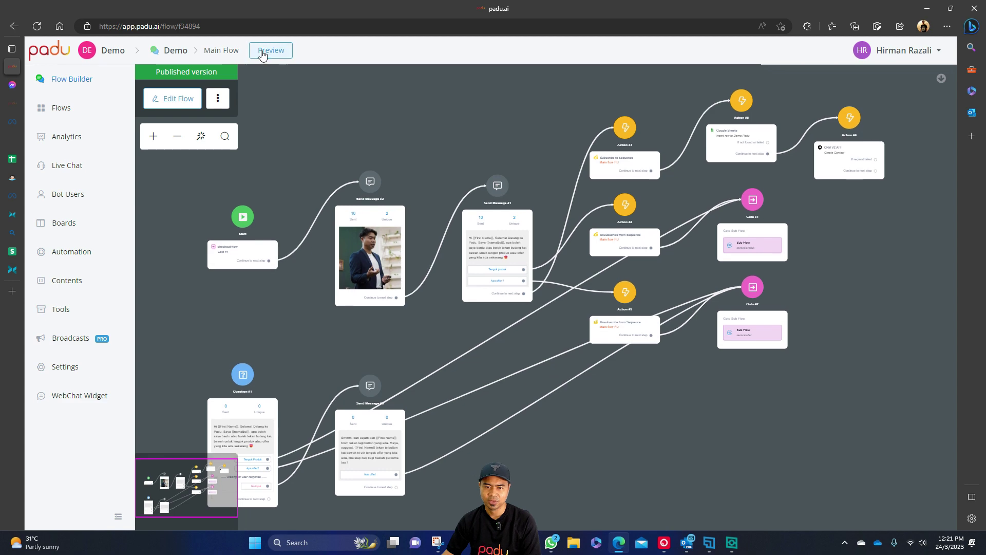
left_click(261, 50)
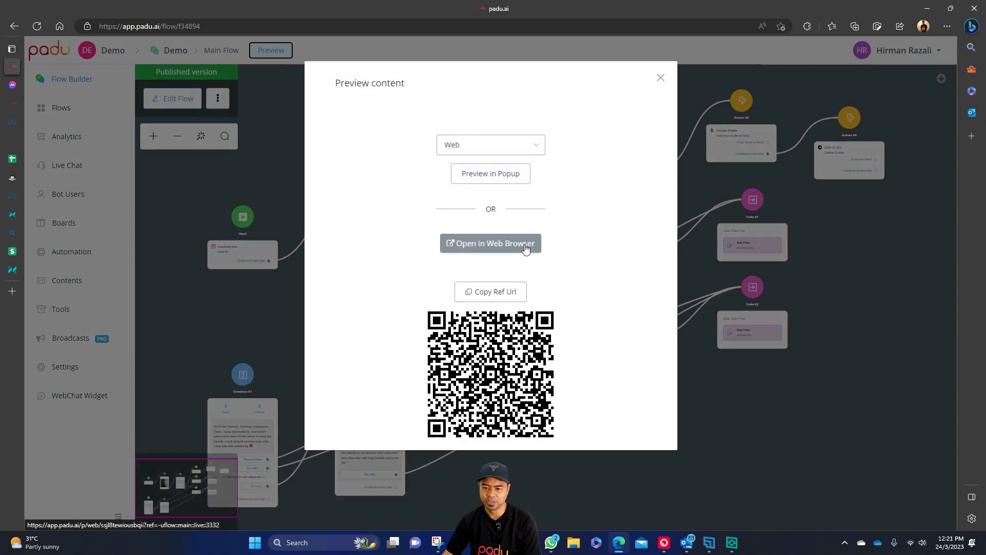
left_click(518, 246)
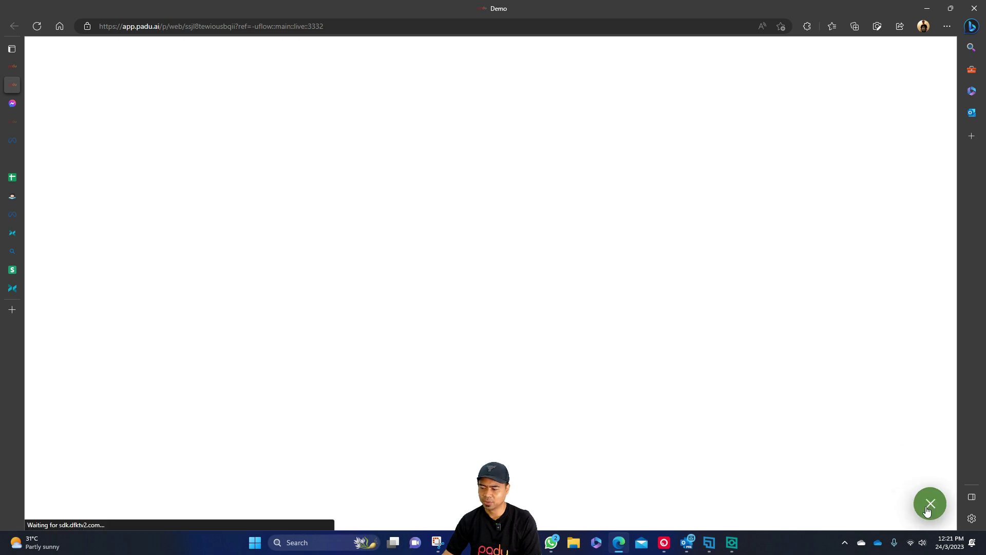
In the preview chat, ask Apa offer ?, pick Produk A, check out, and choose Debit / credit card.
left_click(928, 509)
left_click(847, 342)
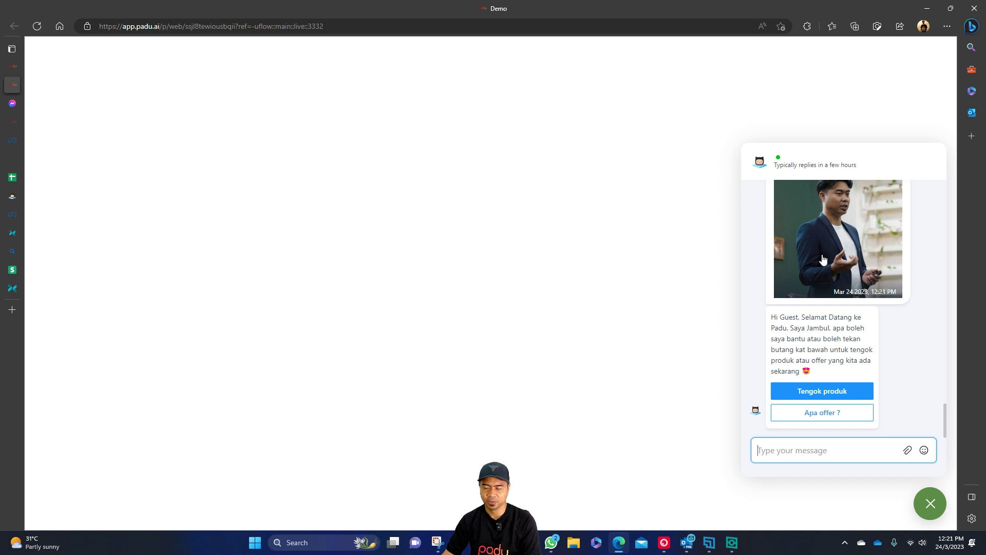
left_click(833, 416)
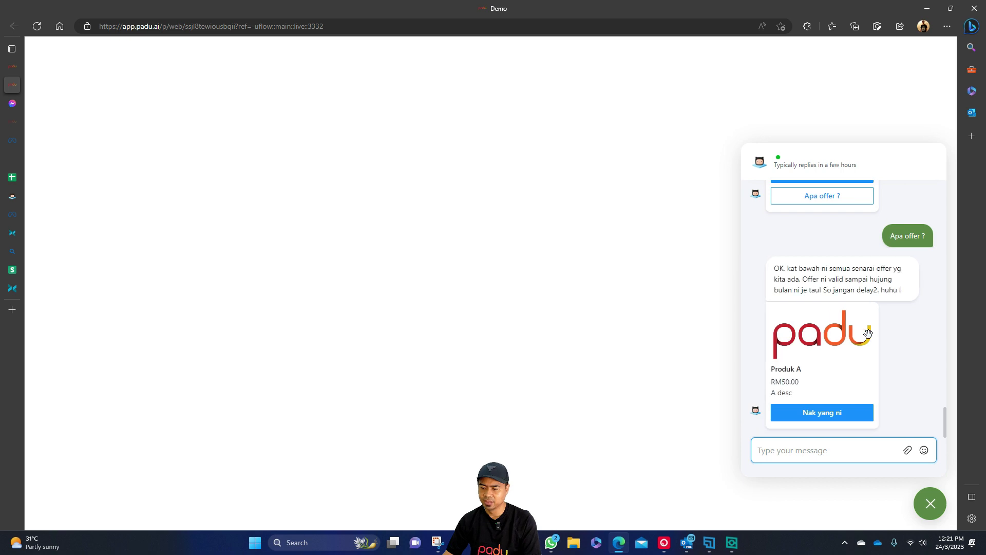
left_click(822, 381)
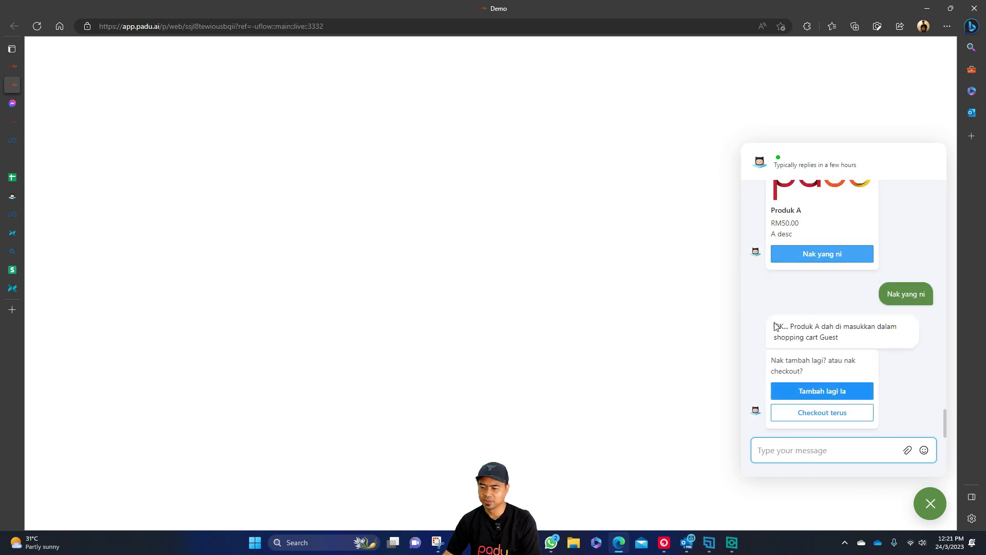
left_click(833, 412)
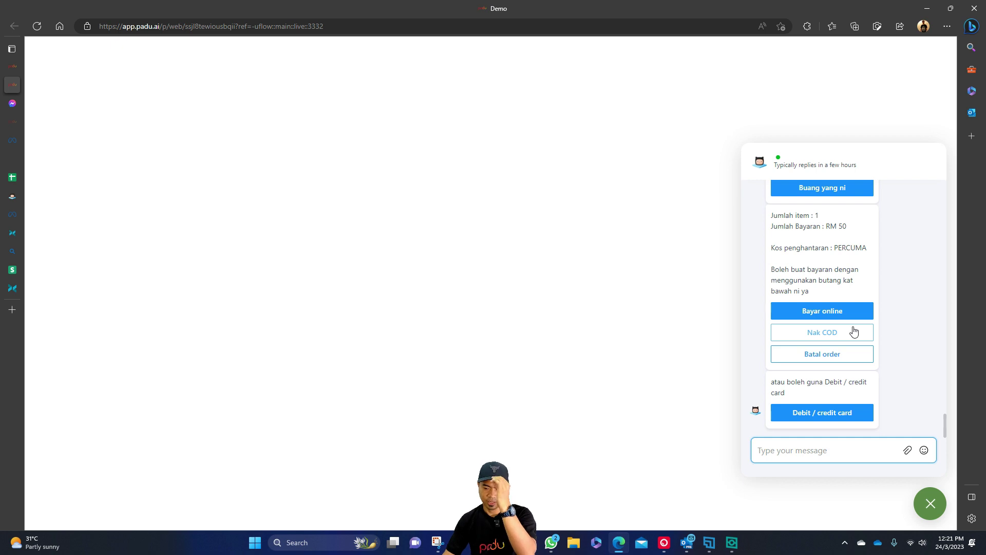
left_click(835, 413)
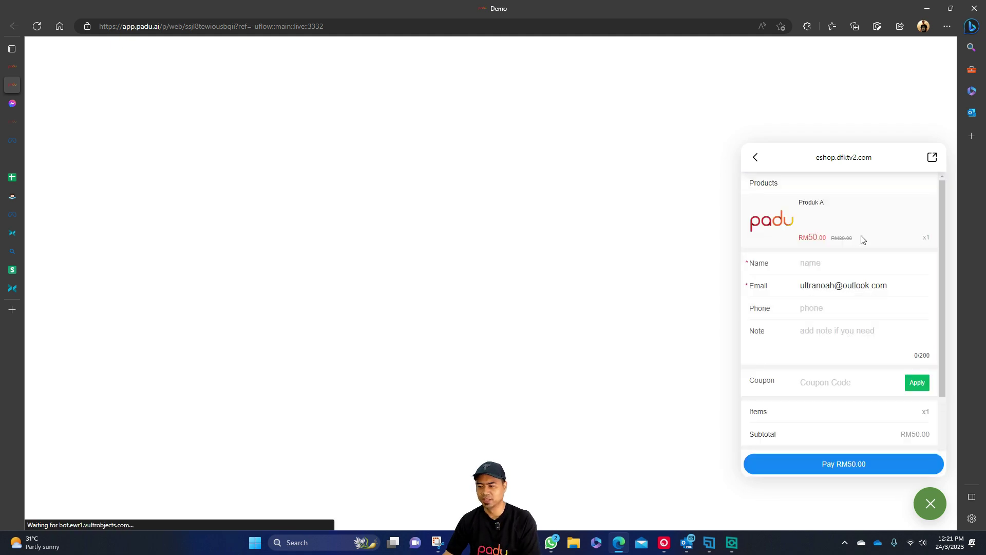
Enter a test buyer name on the checkout form and check the email field.
left_click(847, 262)
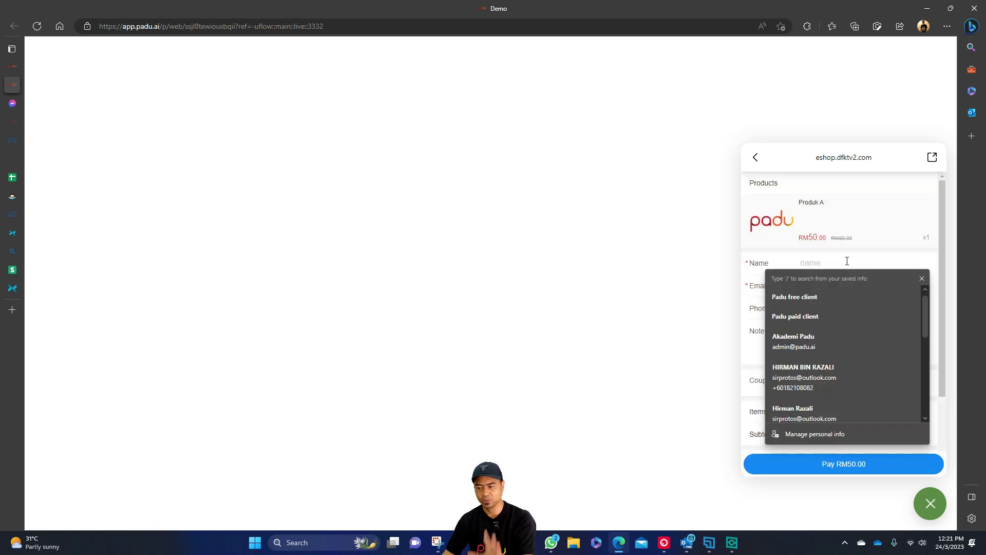
type("saya orang")
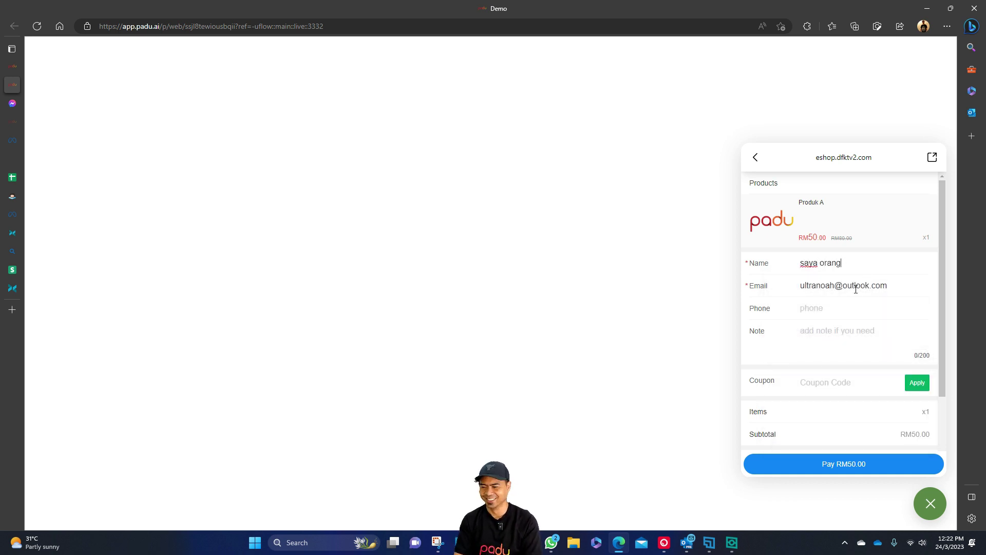
left_click(849, 310)
left_click(913, 286)
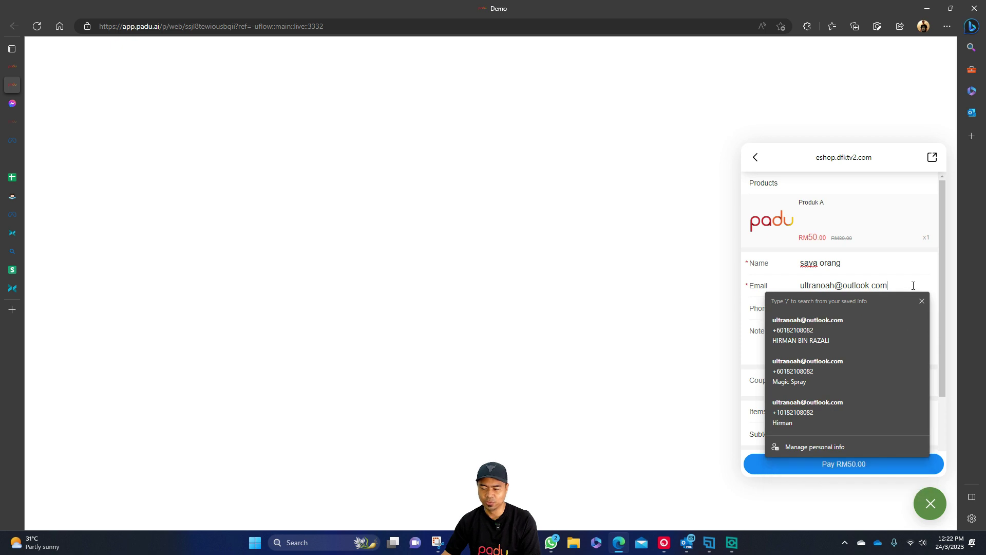
left_click(885, 246)
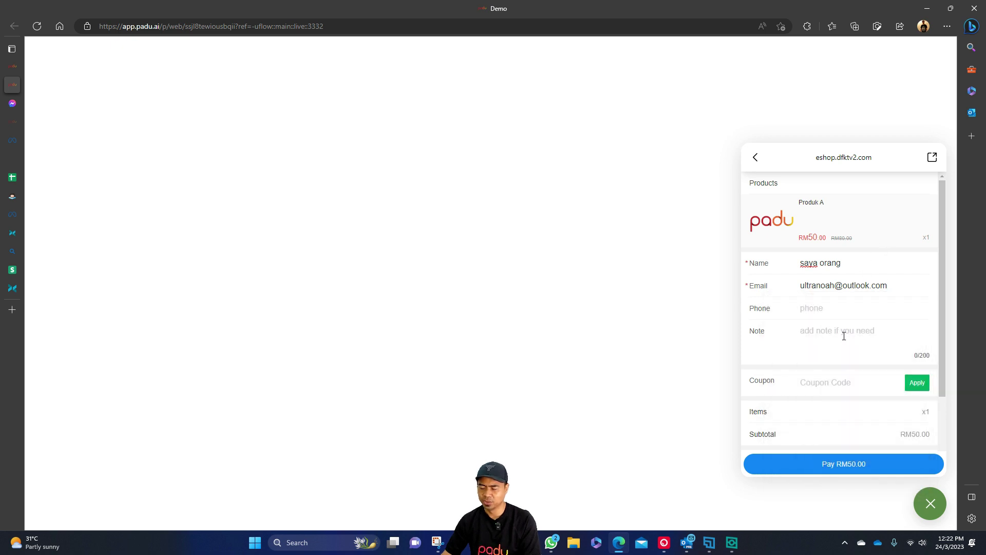
Switch the payment method through Cash on pickup and Bank Transfer, ending back on Card.
scroll(845, 336, "down", 2)
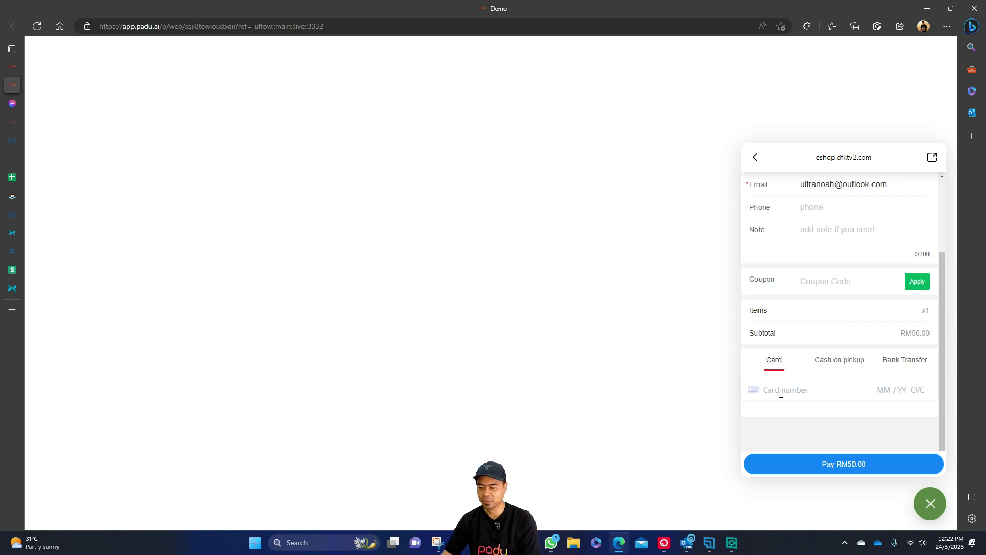
left_click(846, 363)
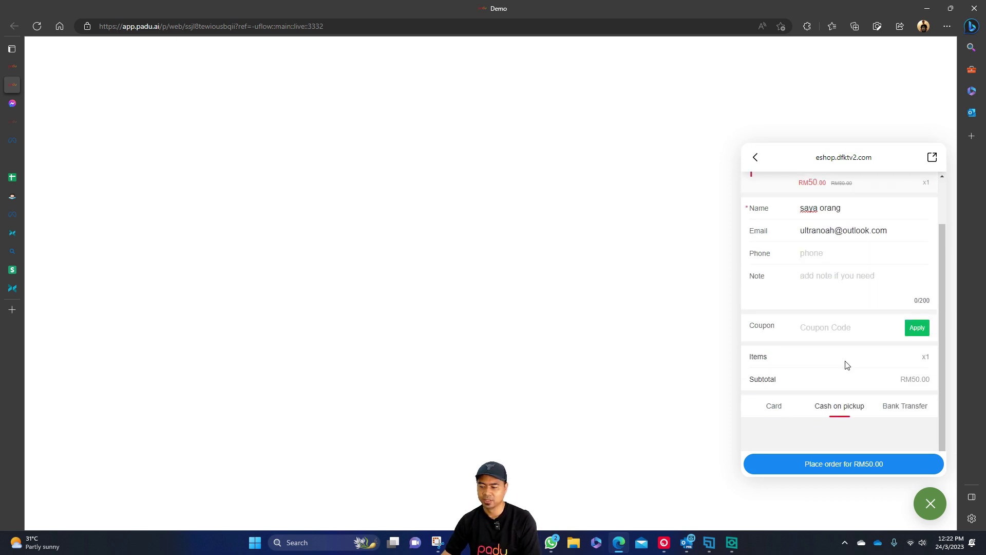
left_click(902, 406)
scroll(792, 392, "down", 1)
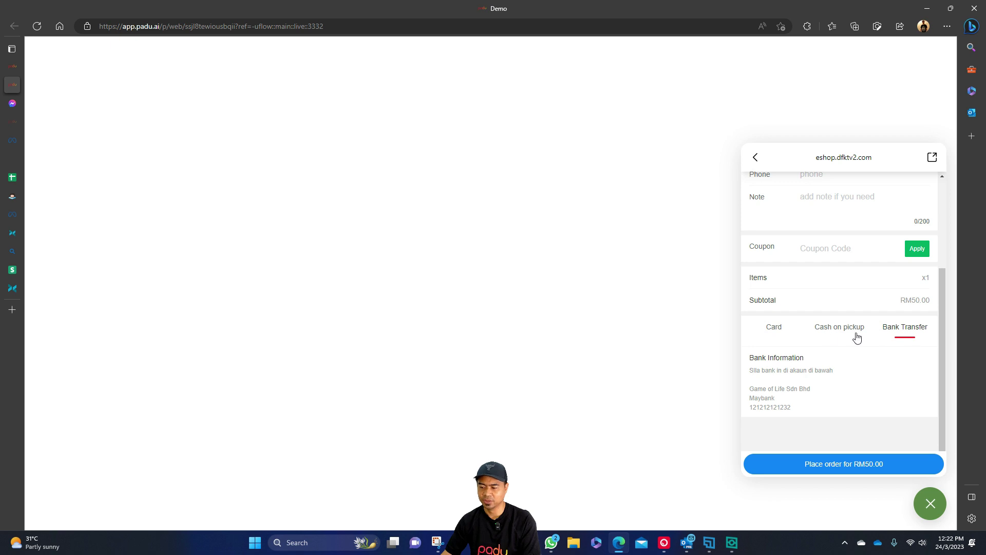
left_click(777, 334)
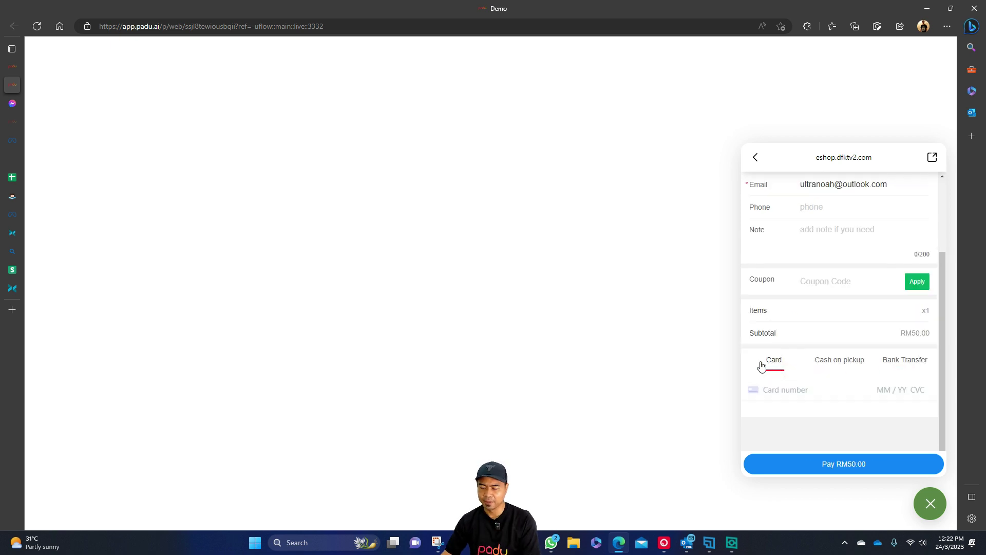
Start on the card number field, then switch to the Stripe test cards page.
left_click(796, 391)
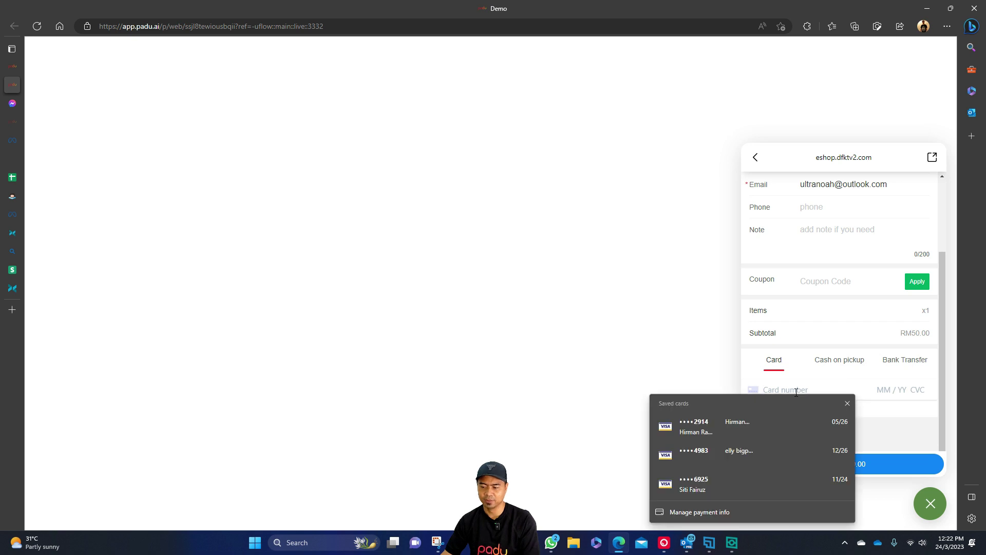
left_click(809, 377)
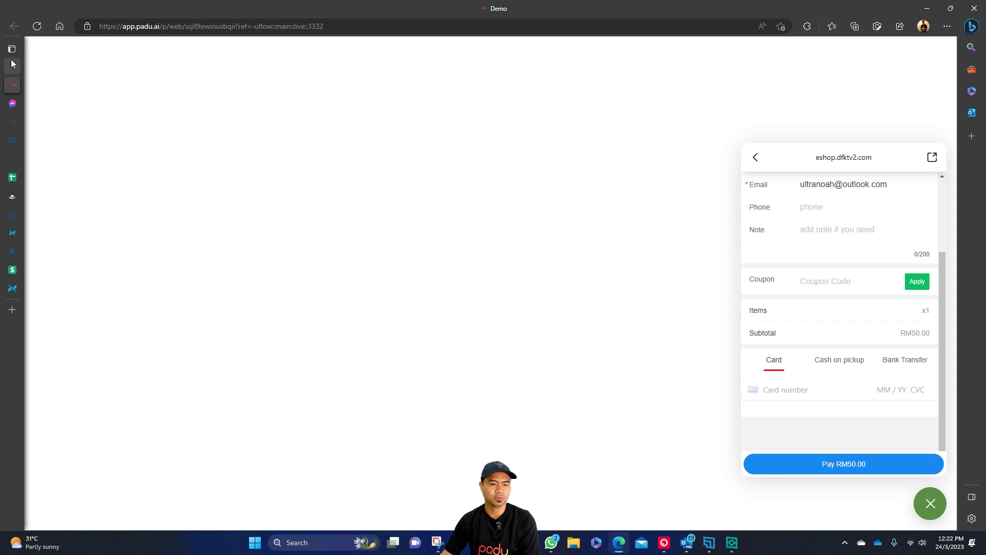
mouse_move(32, 207)
left_click(52, 273)
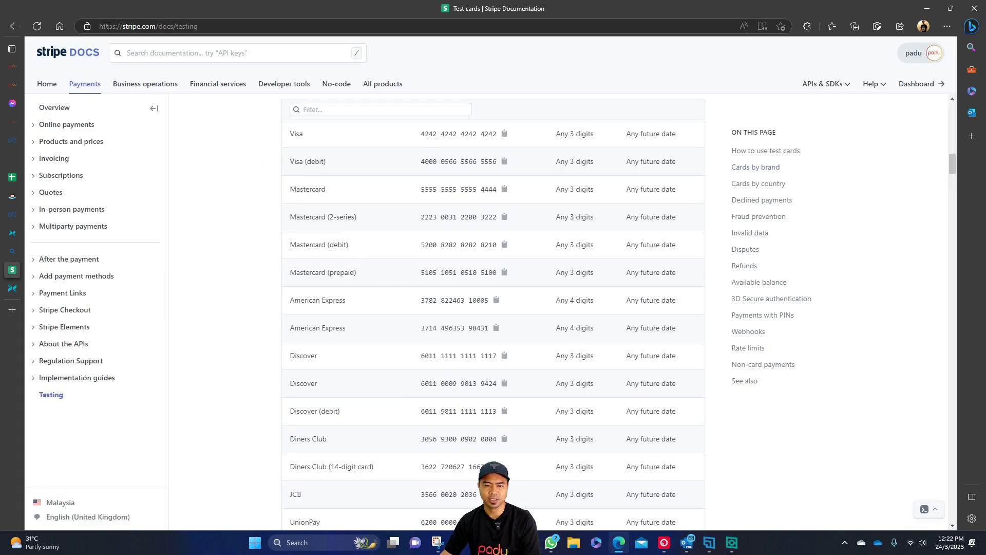
Copy the Stripe test cards page address from the address bar.
double_click(144, 27)
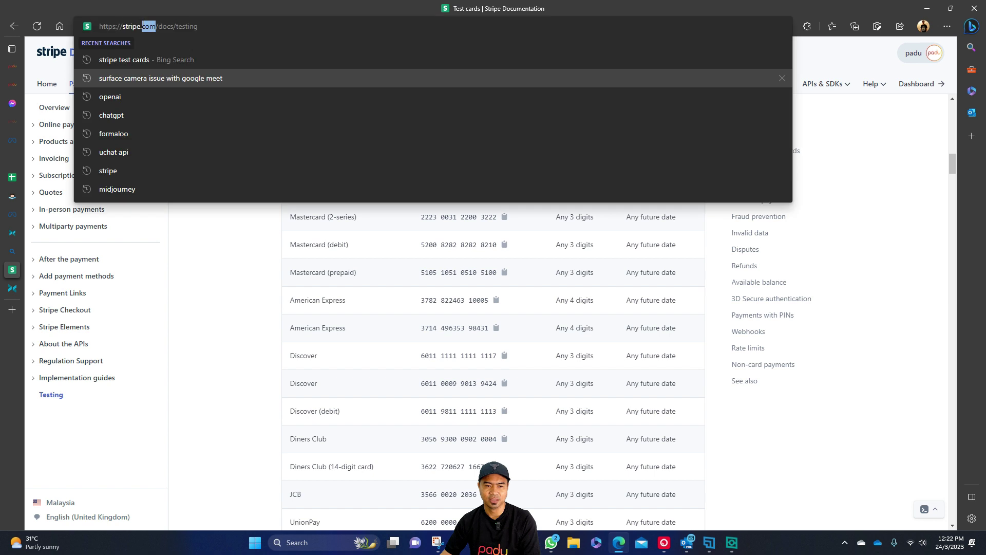
key("ctrl+a")
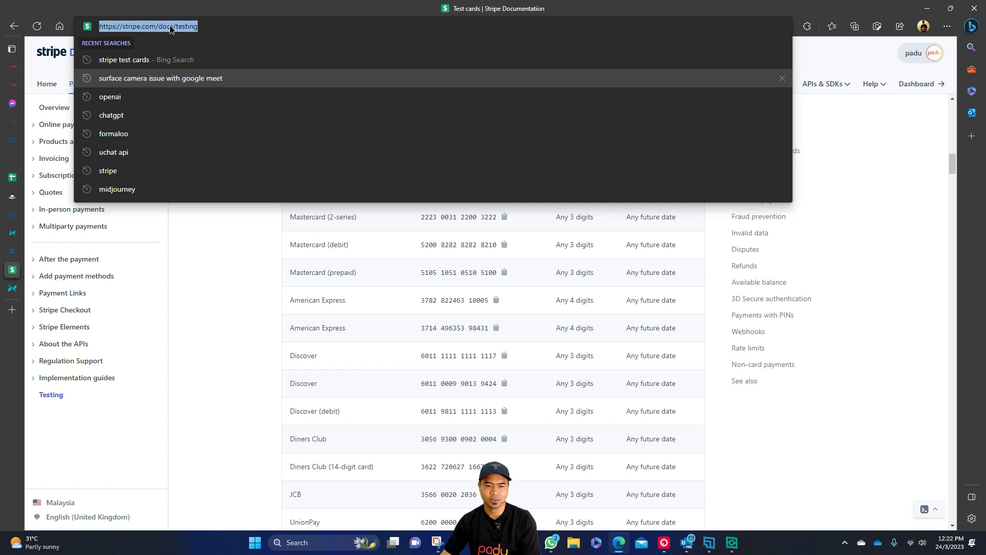
right_click(169, 26)
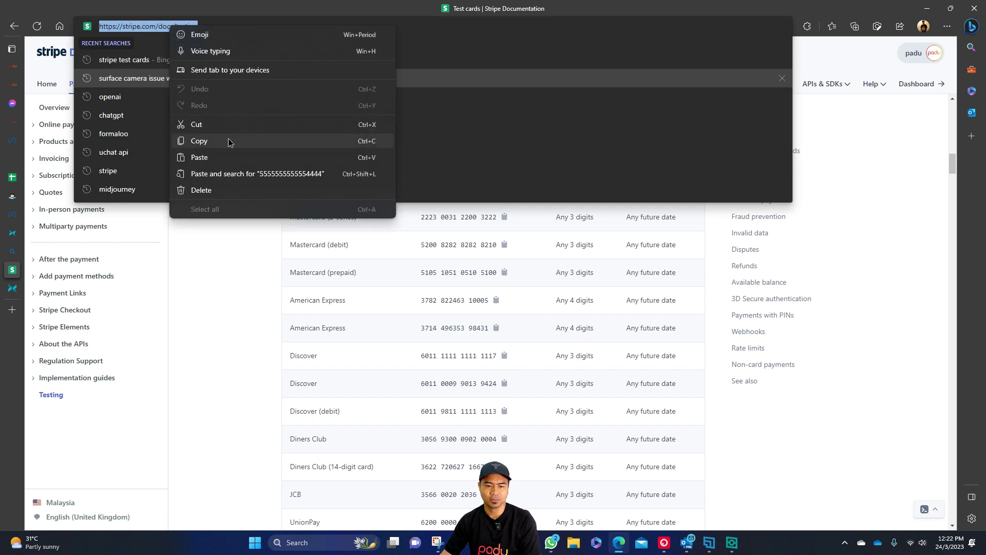
left_click(228, 139)
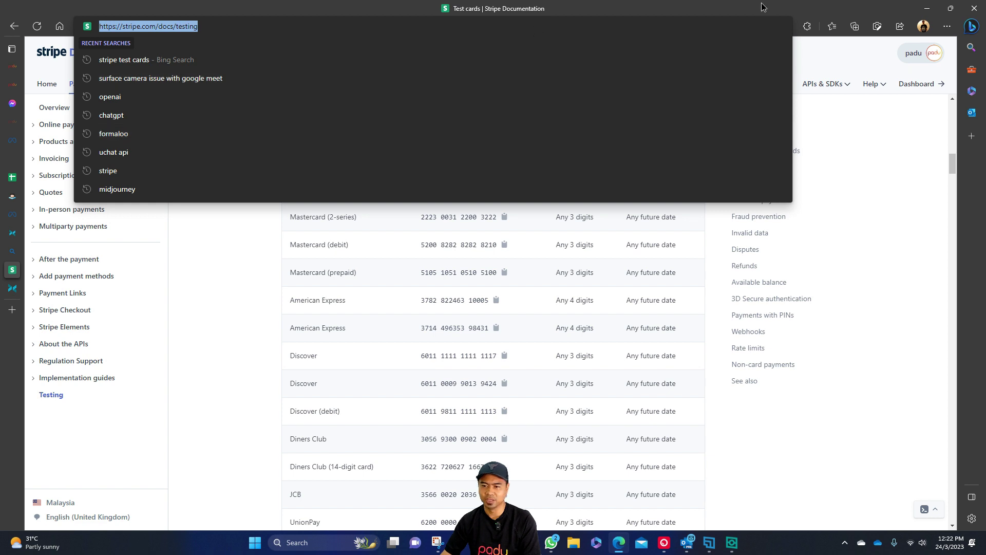
left_click(864, 131)
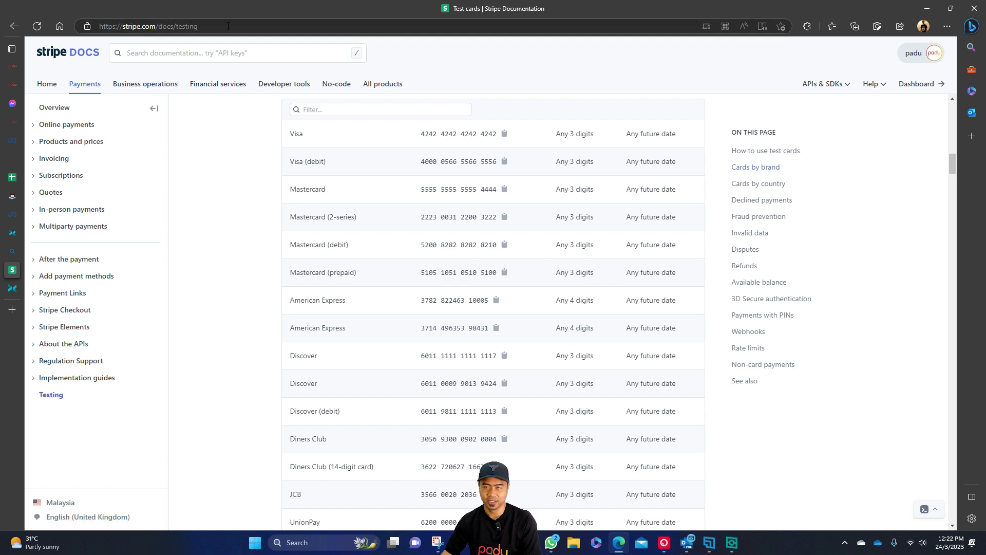
scroll(572, 159, "up", 6)
scroll(569, 212, "down", 5)
scroll(564, 209, "up", 5)
scroll(546, 212, "down", 4)
scroll(538, 217, "down", 1)
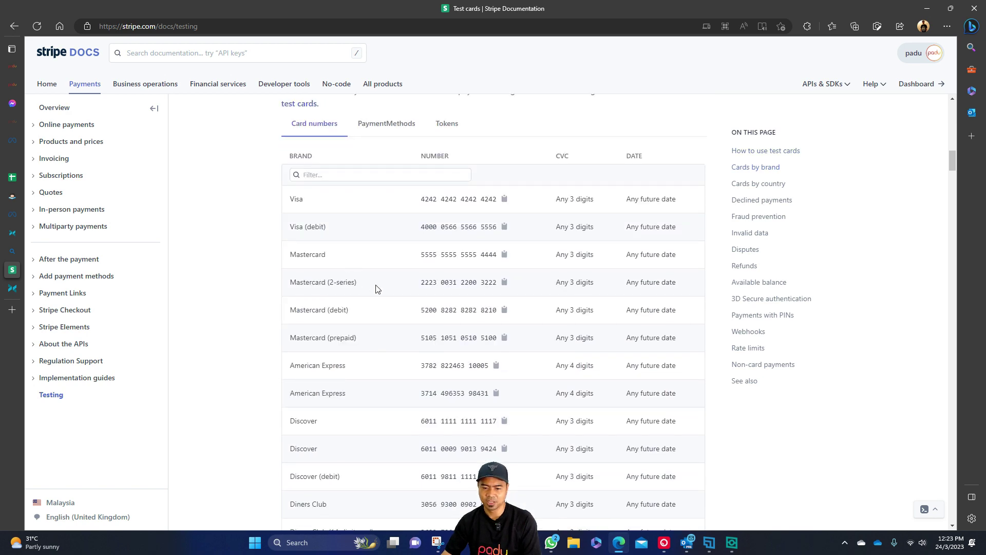
scroll(401, 324, "down", 2)
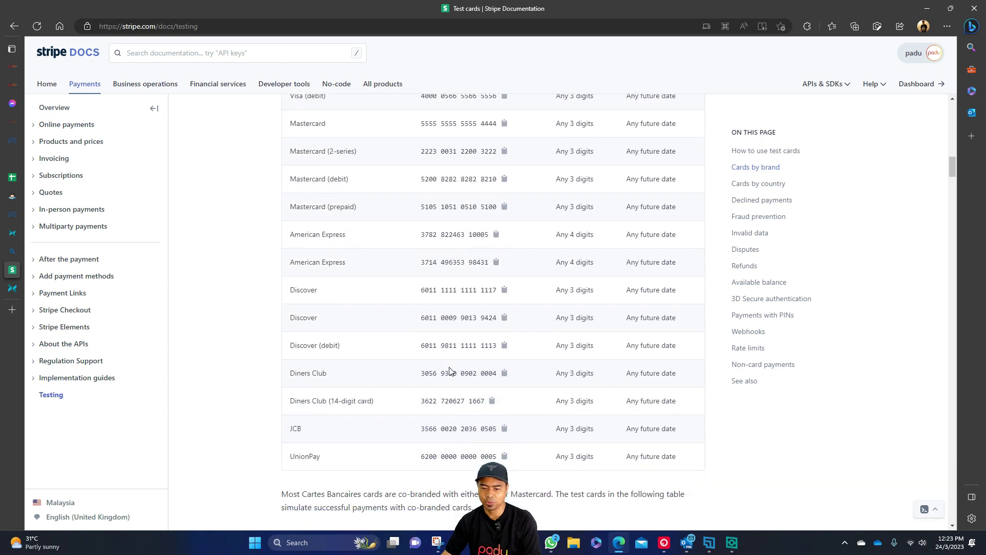
scroll(450, 370, "down", 1)
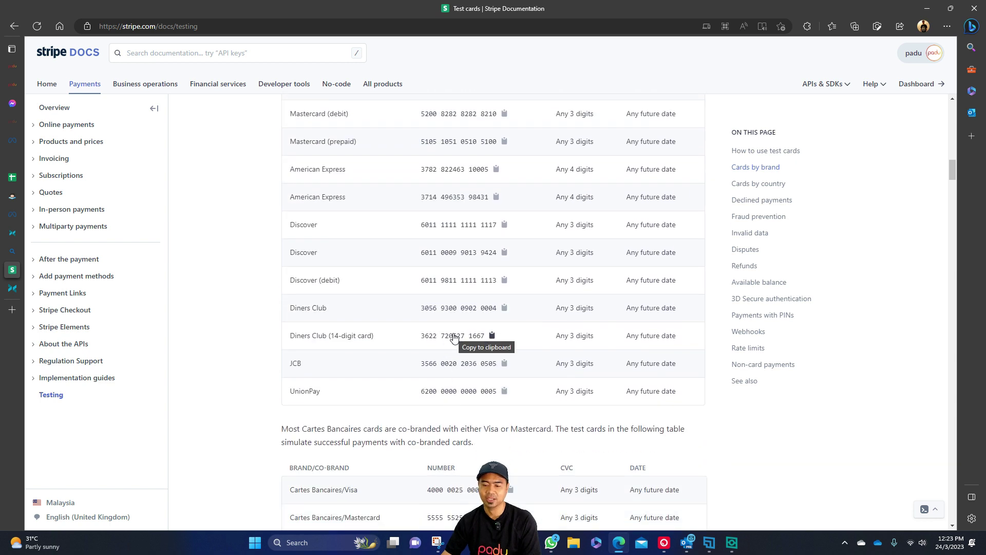
scroll(453, 337, "up", 4)
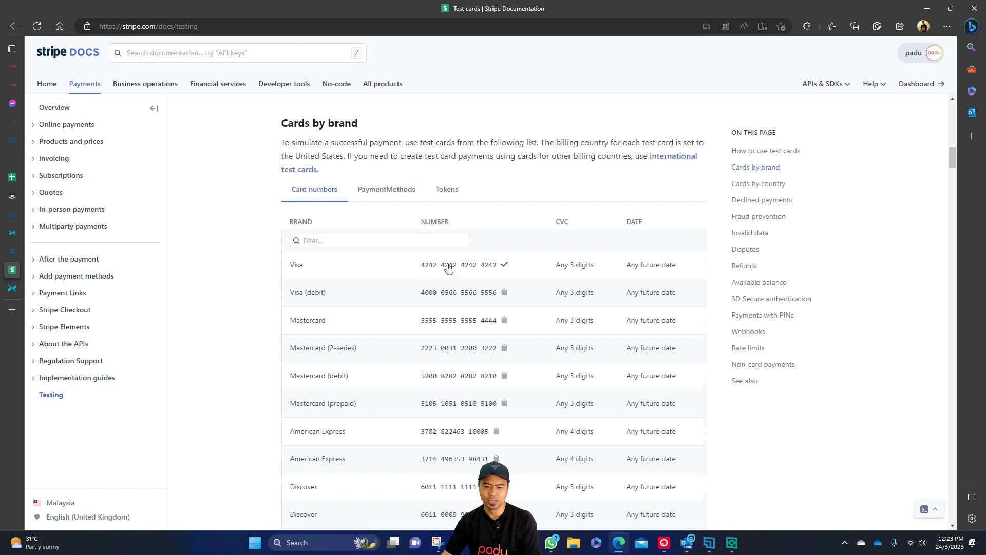
left_click(12, 85)
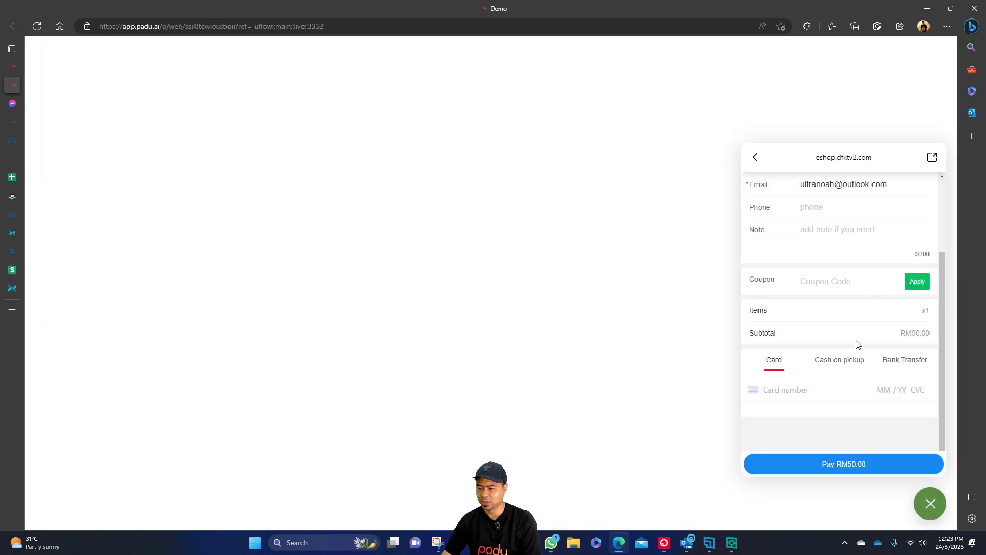
left_click(791, 390)
key("ctrl+v")
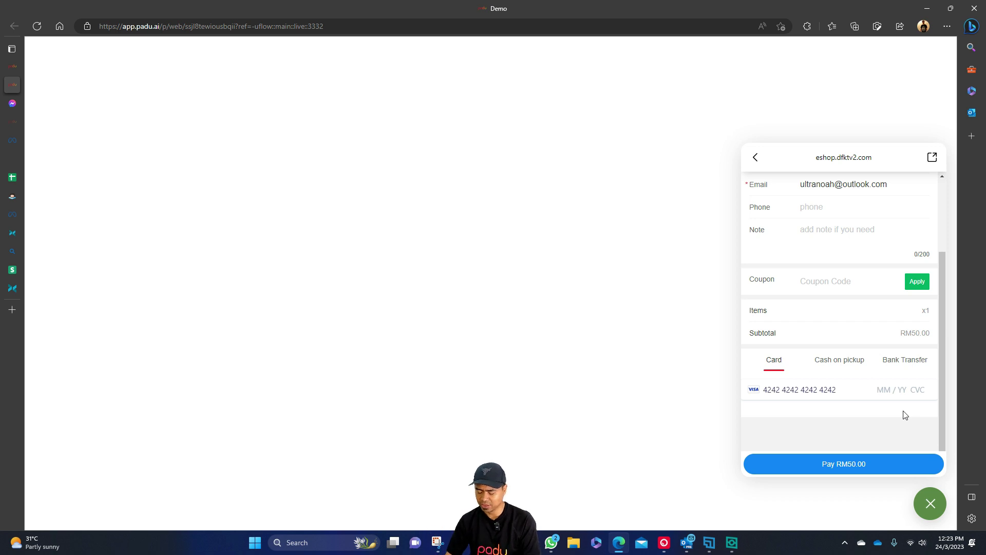
type("0524")
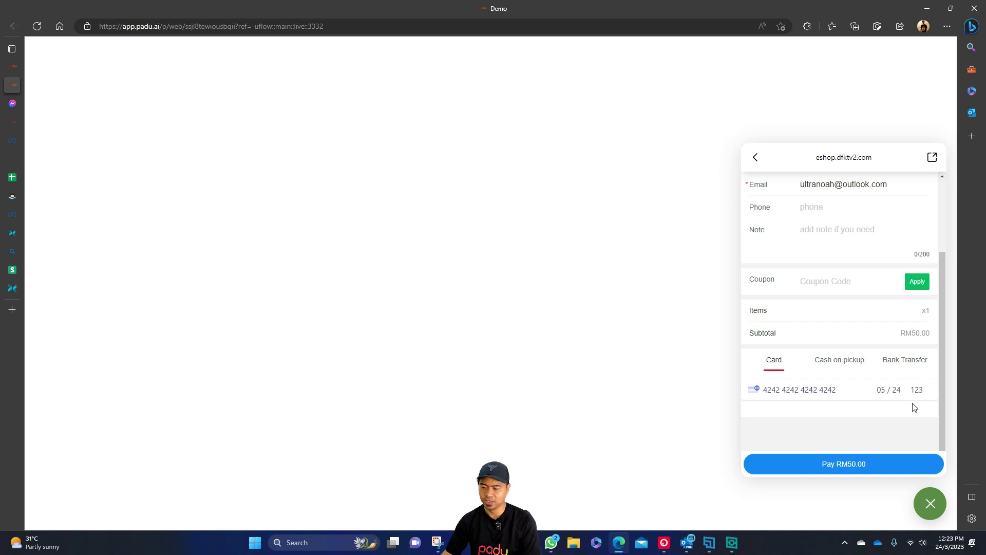
left_click(884, 464)
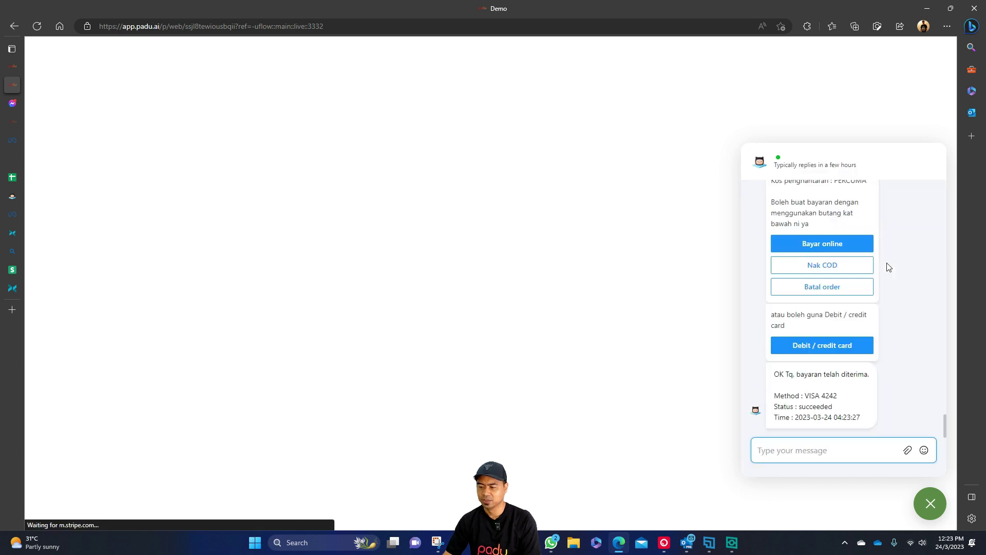
Highlight the confirmation's Method VISA 4242, Status succeeded and payment time lines.
left_click_drag(777, 374, 864, 374)
left_click(800, 396)
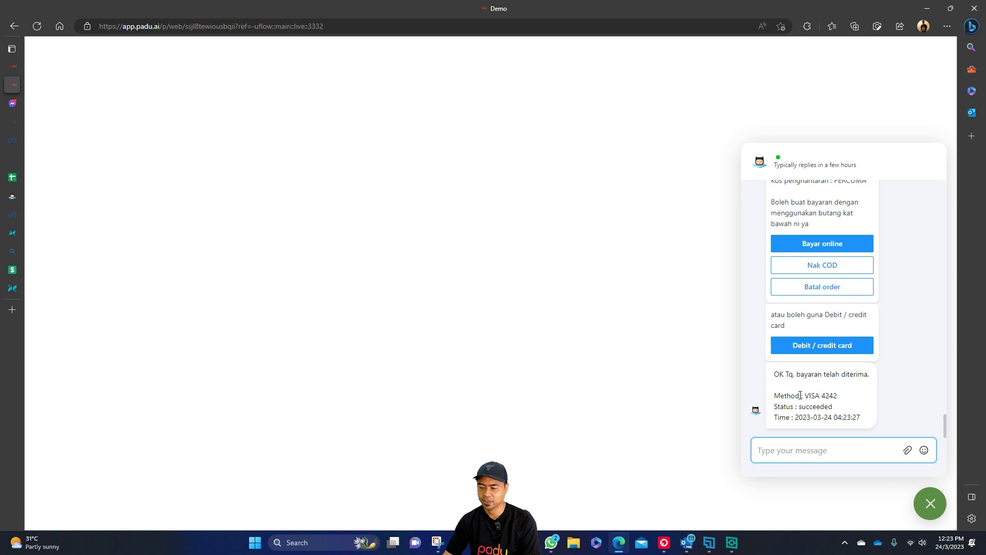
left_click_drag(806, 394, 843, 396)
left_click(796, 406)
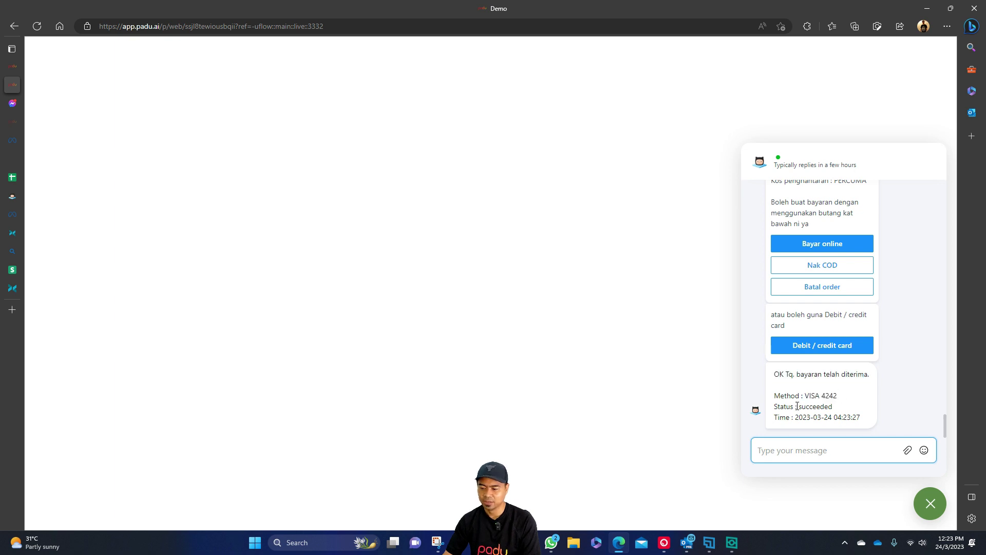
double_click(817, 406)
left_click(797, 417)
left_click_drag(796, 417, 858, 418)
left_click(827, 407)
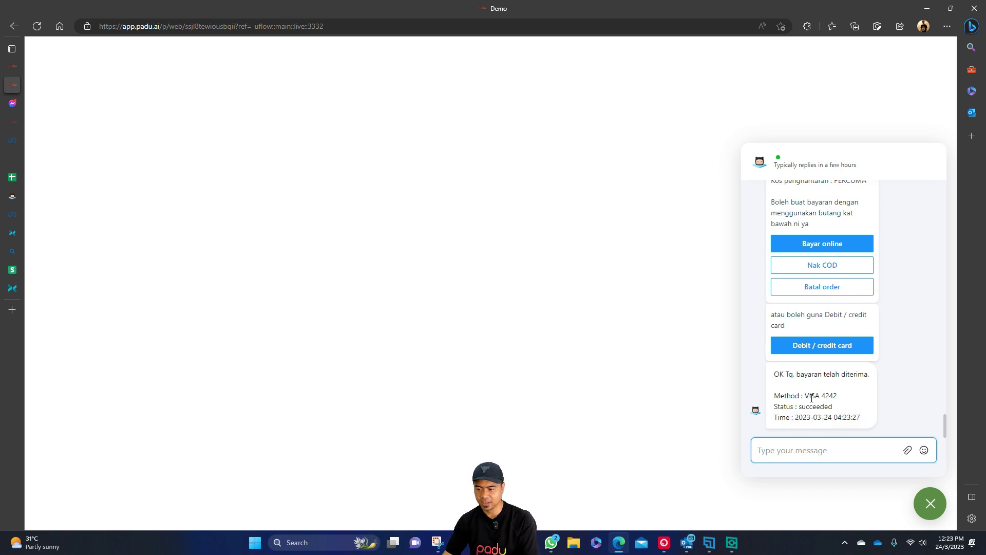
left_click_drag(775, 396, 826, 396)
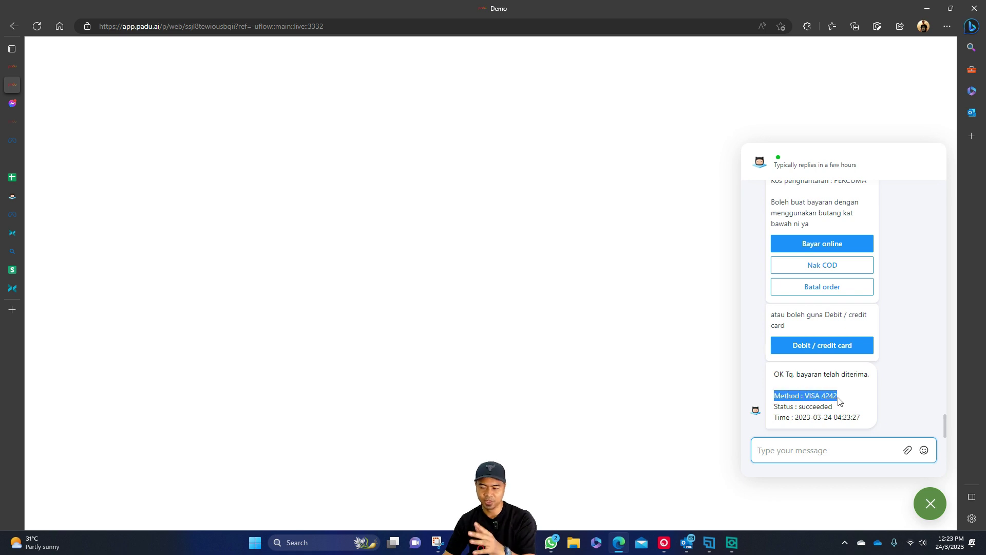
left_click(828, 448)
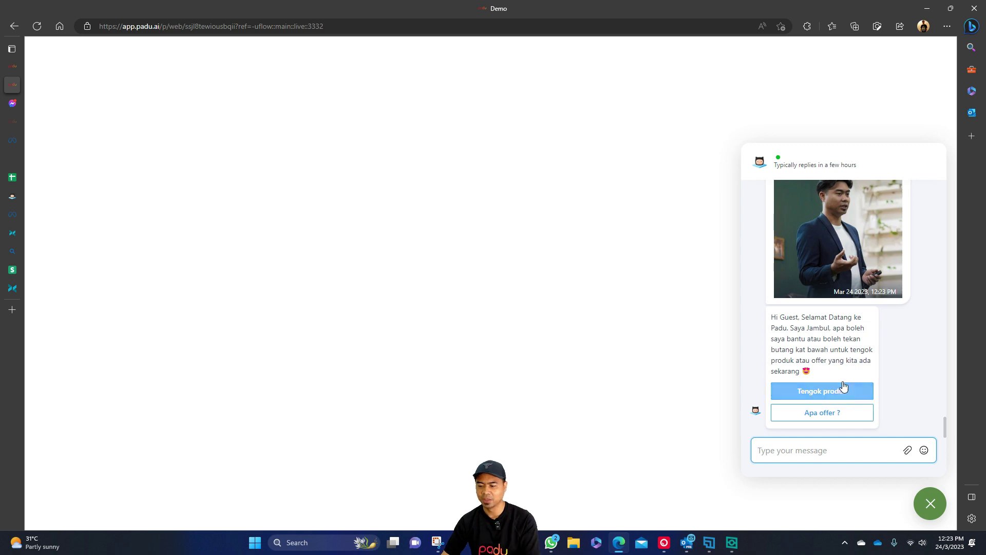
Ask Apa offer?, add Produk A to the cart, and open the online payment checkout form.
left_click(845, 413)
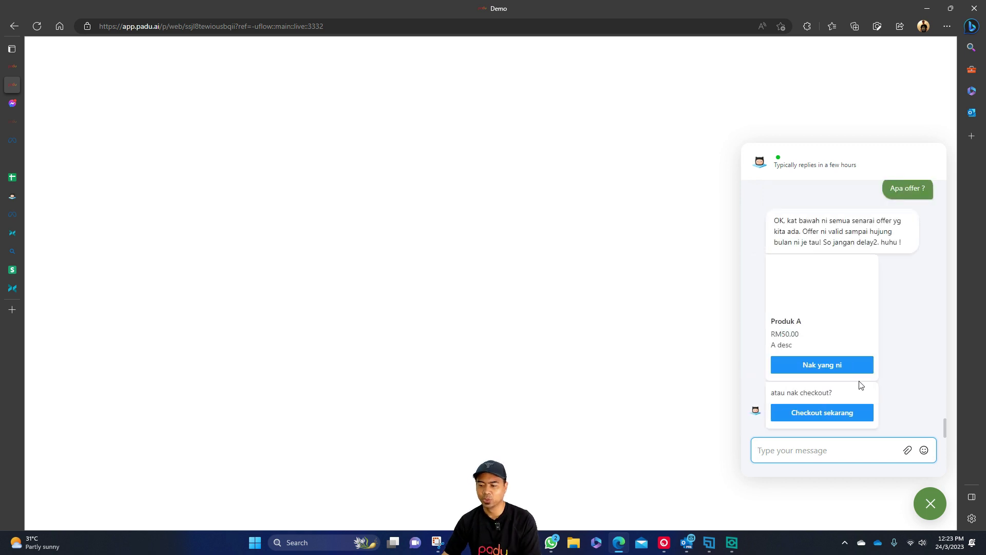
left_click(839, 372)
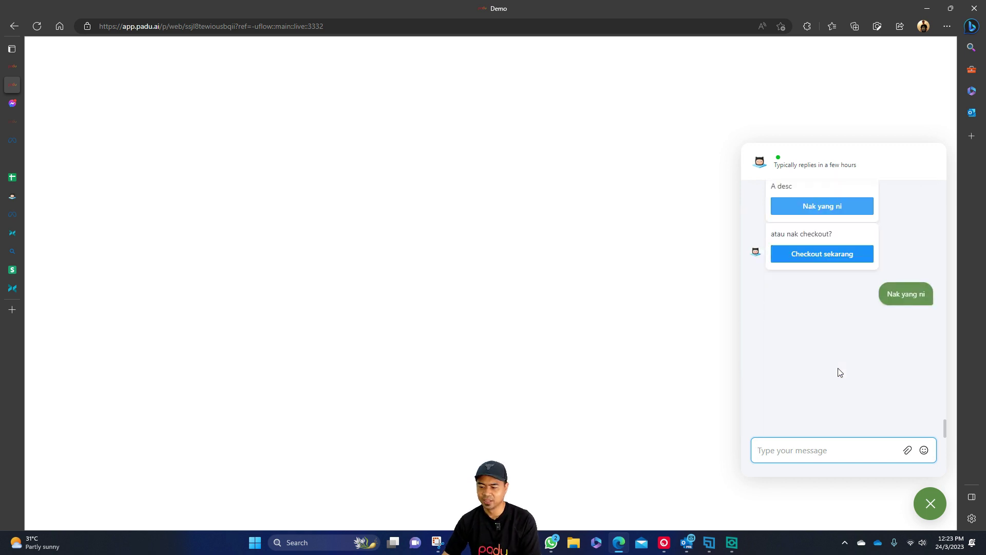
left_click(839, 411)
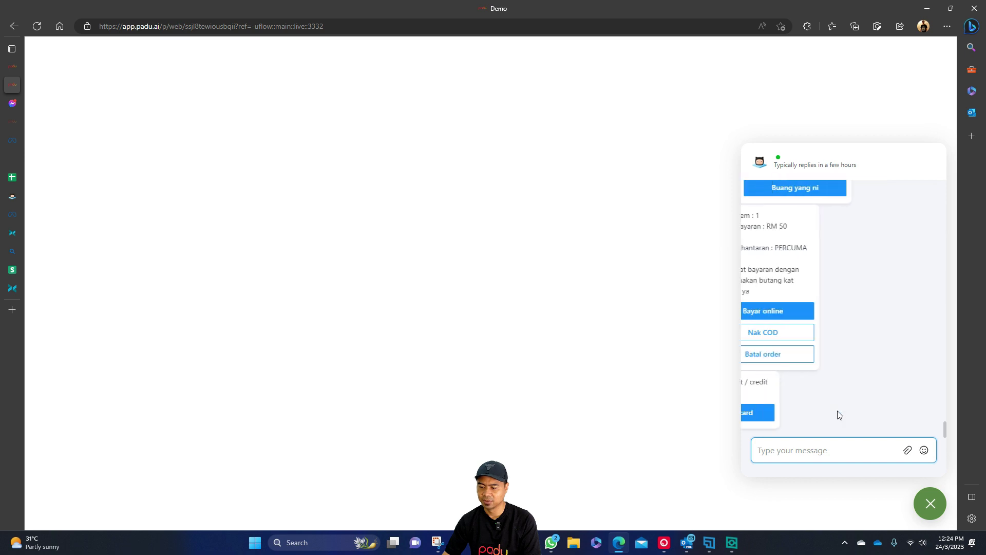
left_click(837, 414)
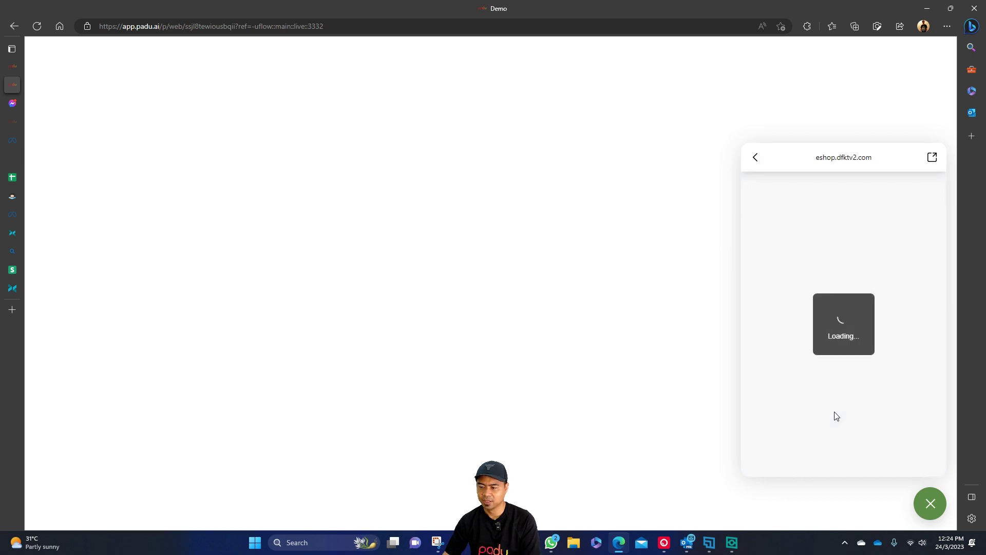
scroll(842, 383, "down", 2)
scroll(839, 385, "up", 2)
Enter a buyer name, choose Cash on pickup, and place the RM50.00 order.
left_click(837, 265)
type("test lagi")
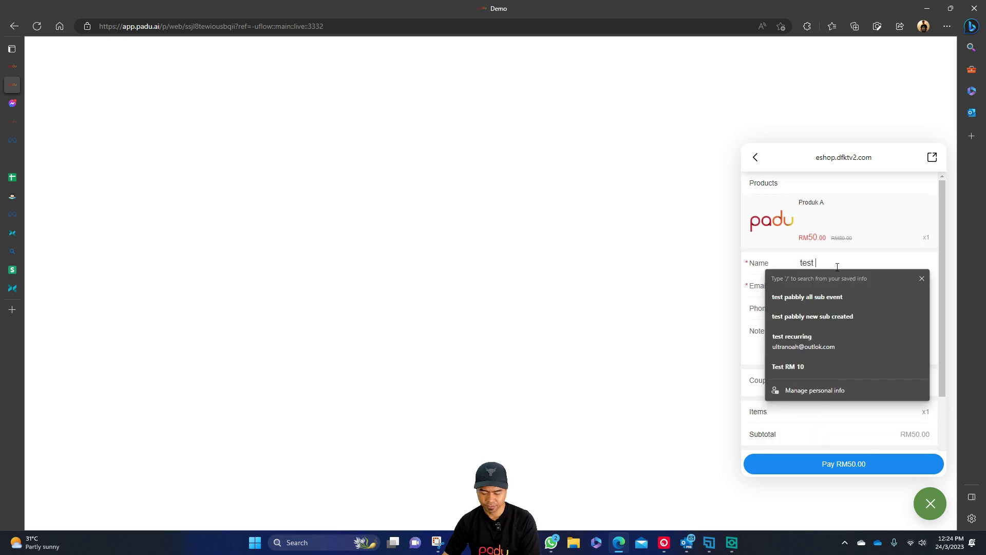
scroll(837, 272, "down", 2)
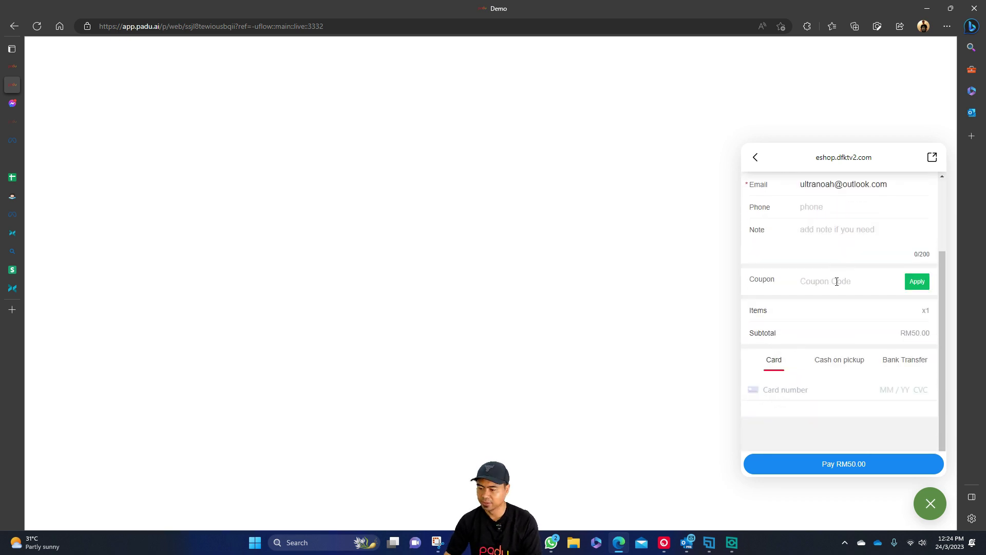
left_click(831, 359)
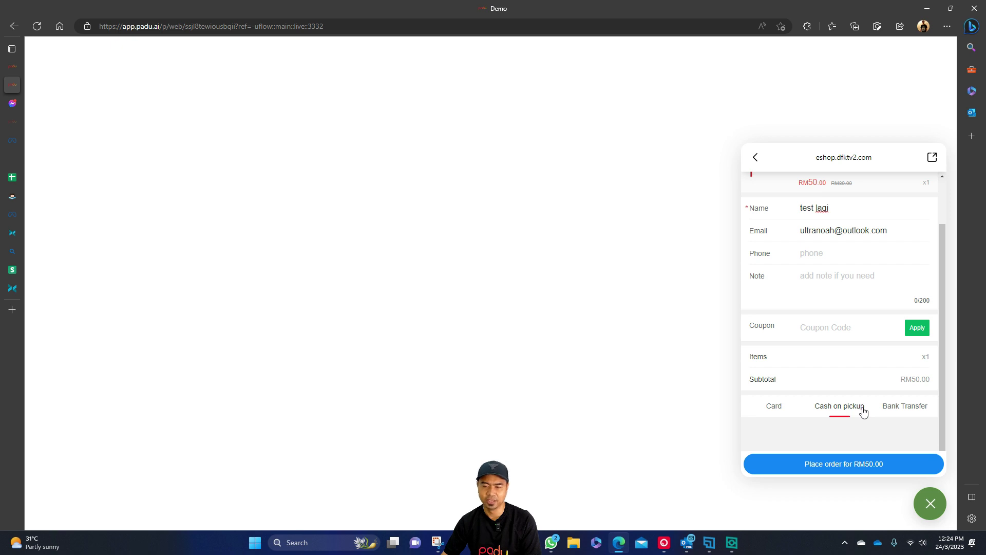
left_click(854, 465)
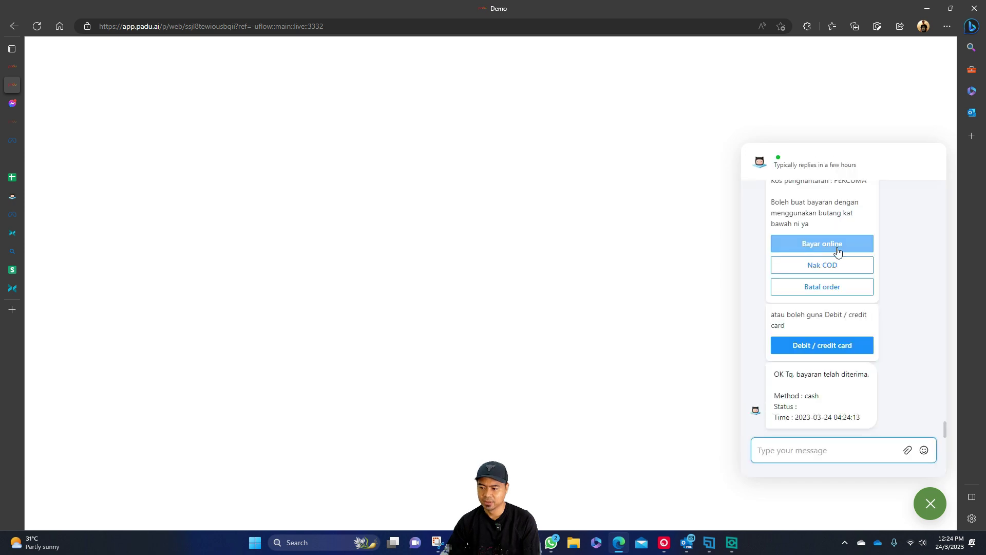
Highlight the new confirmation showing method cash.
left_click_drag(776, 374, 856, 374)
double_click(814, 395)
left_click(808, 392)
left_click(813, 398)
double_click(813, 398)
left_click(839, 406)
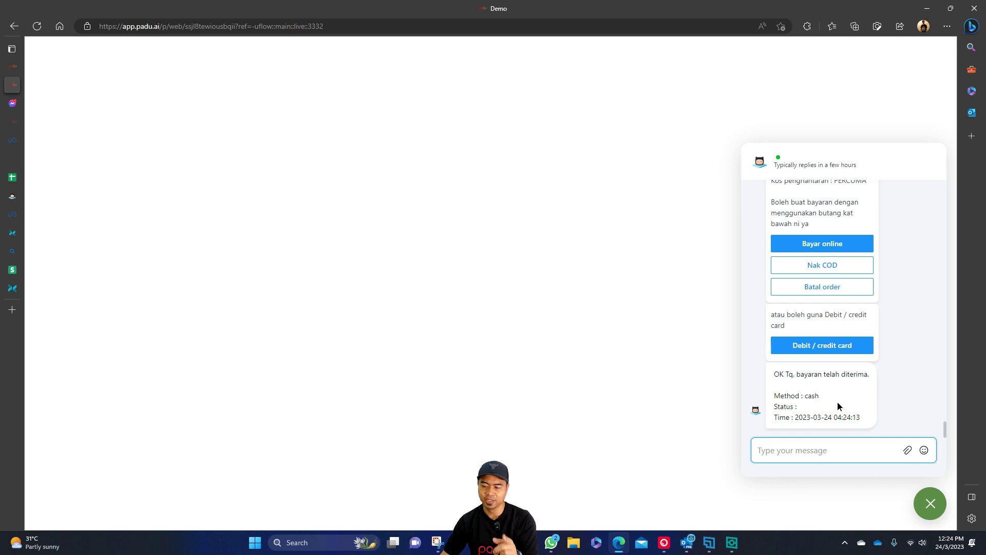
Scroll back through the chat and highlight VISA in the earlier card confirmation.
scroll(838, 402, "up", 4)
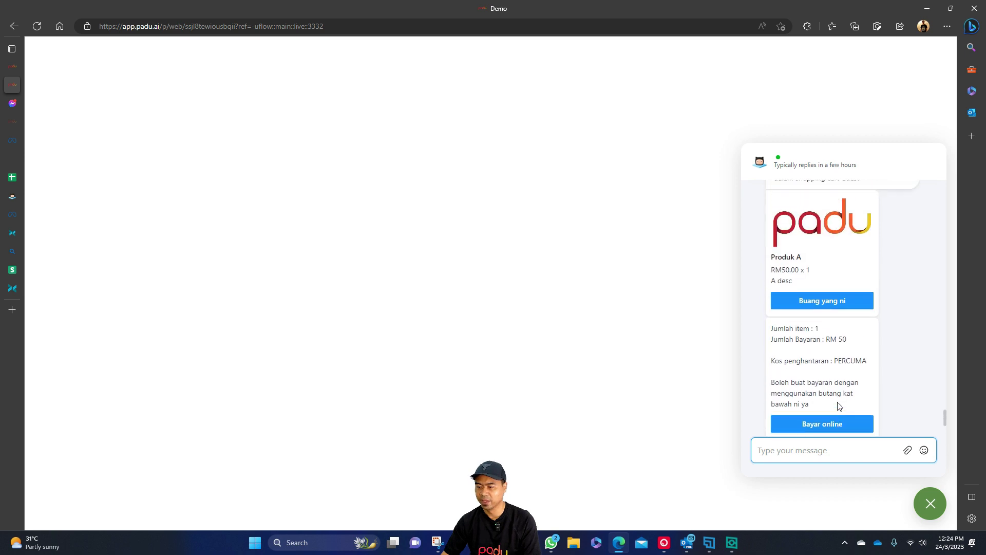
scroll(811, 310, "up", 10)
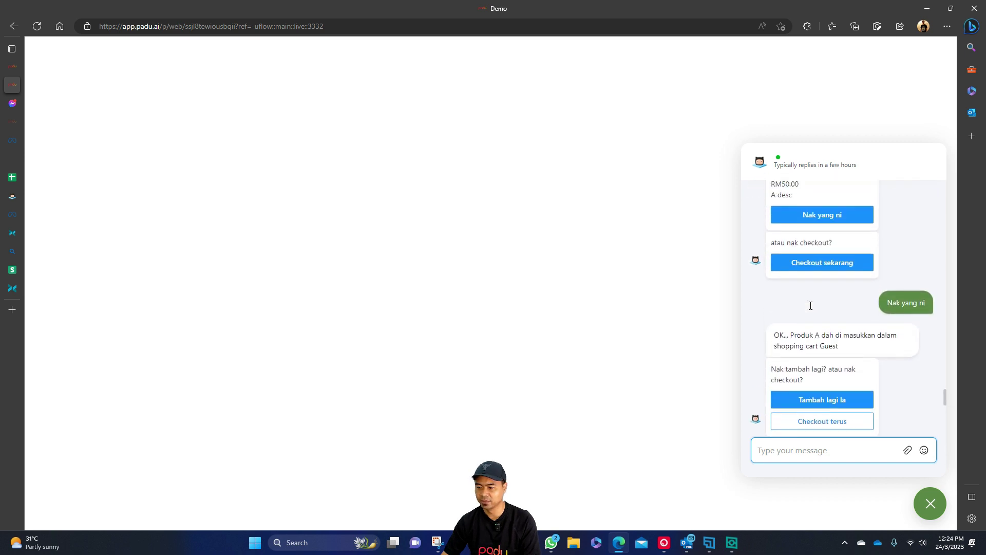
scroll(811, 306, "up", 6)
scroll(812, 309, "down", 5)
scroll(812, 311, "down", 10)
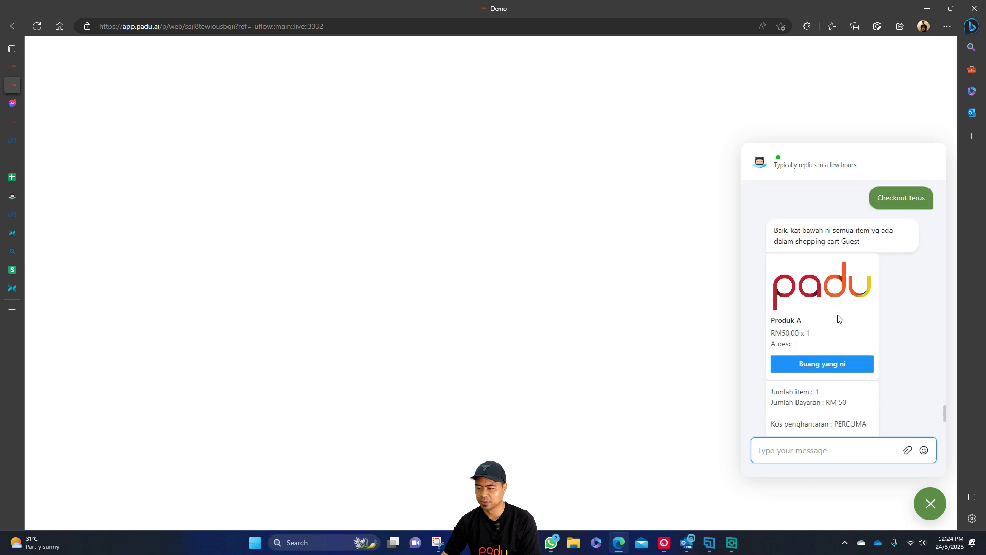
scroll(846, 331, "down", 3)
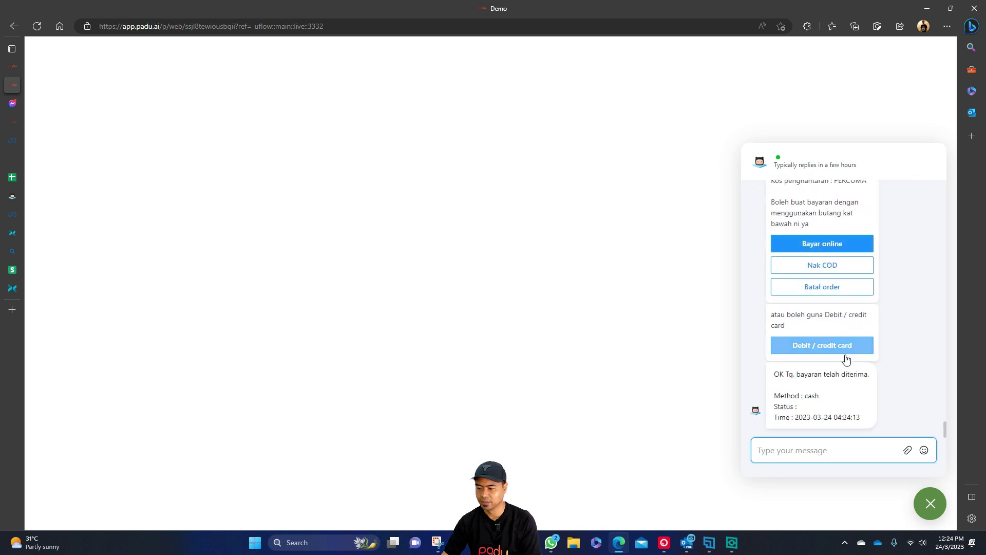
scroll(868, 345, "up", 5)
scroll(870, 344, "up", 10)
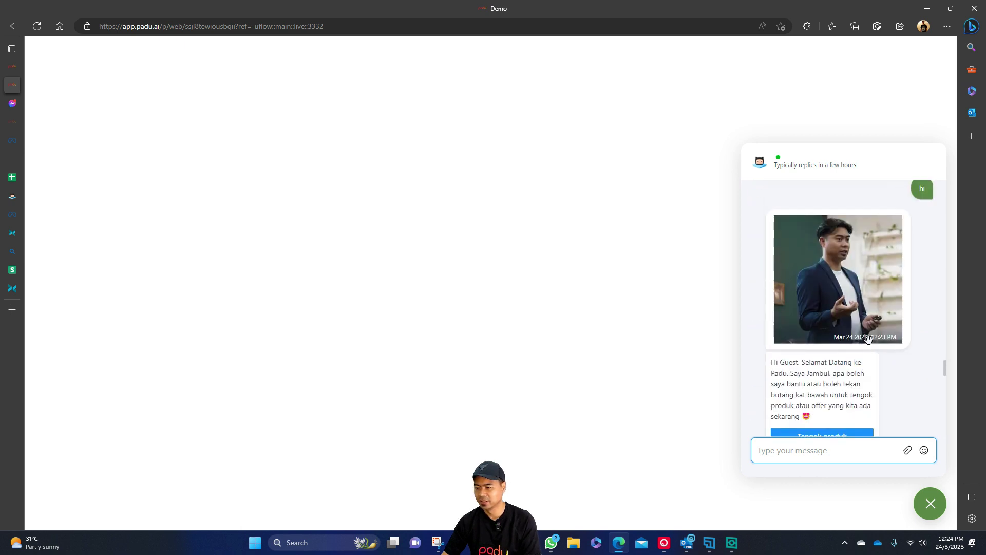
left_click_drag(805, 286, 820, 286)
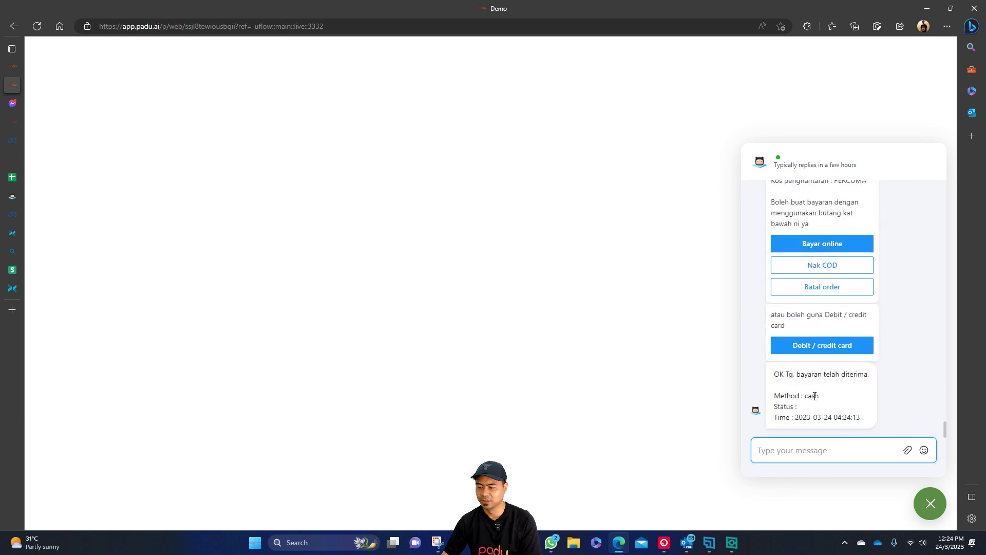
left_click(898, 392)
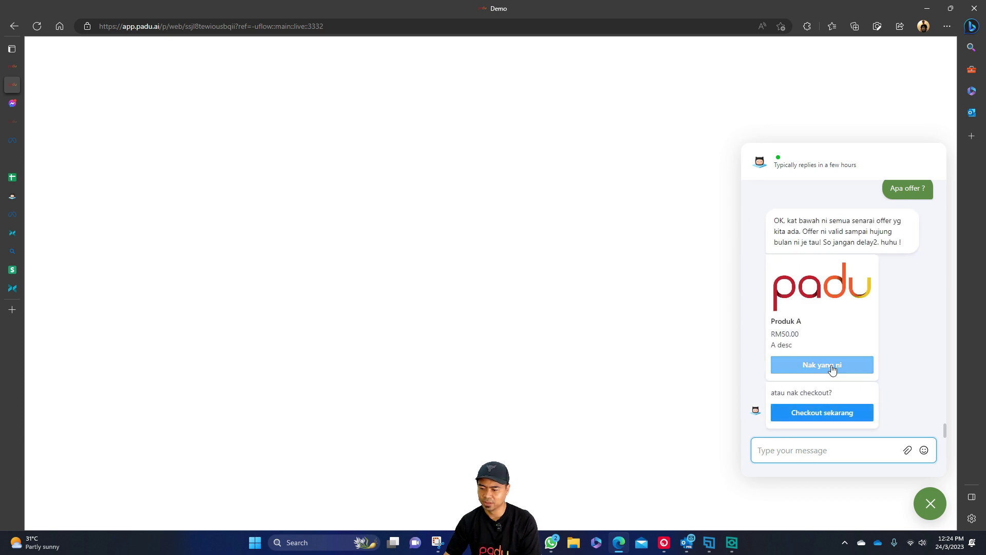
Add Produk A again, open checkout, choose Bank Transfer, and try placing the RM50.00 order.
left_click(834, 366)
left_click(822, 412)
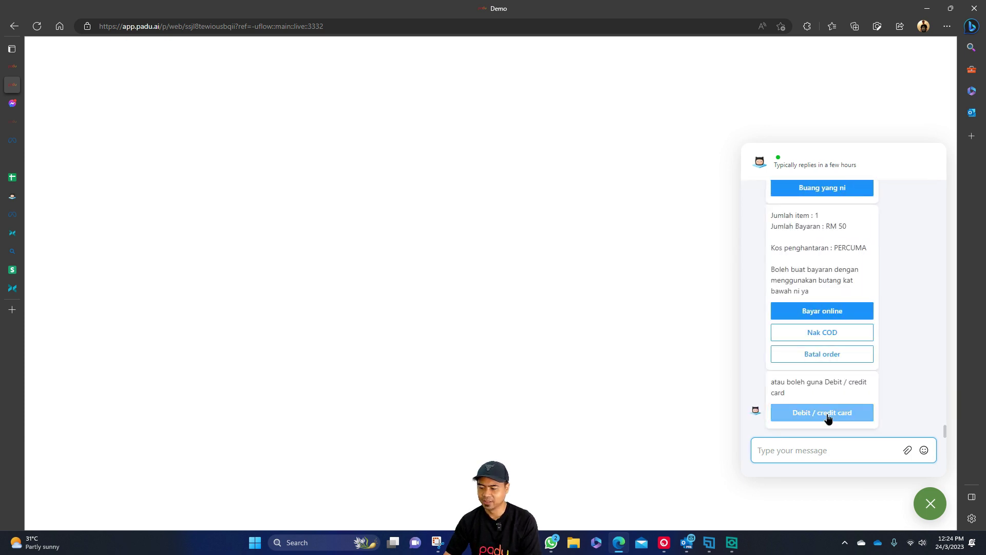
left_click(827, 413)
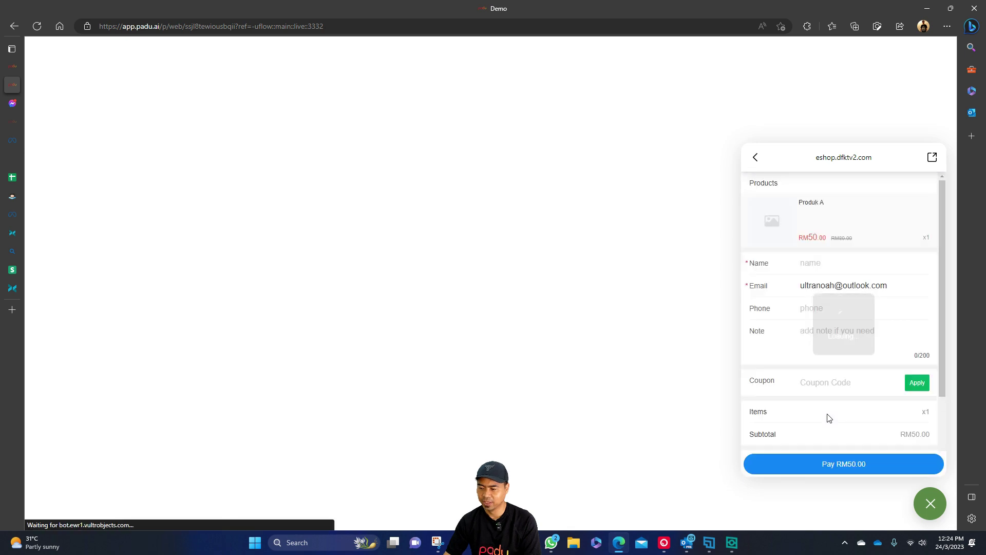
scroll(843, 413, "down", 3)
left_click(913, 362)
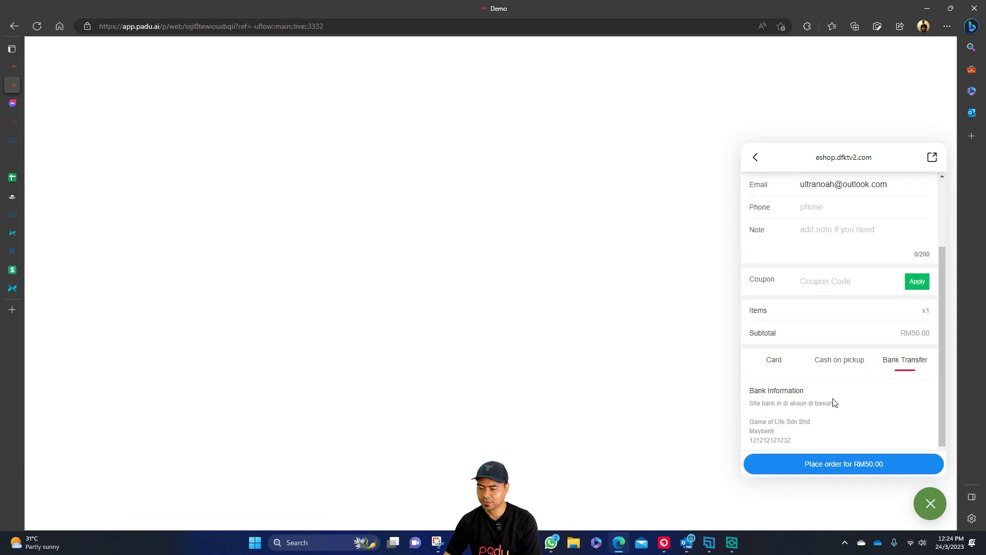
scroll(807, 410, "down", 1)
left_click(853, 463)
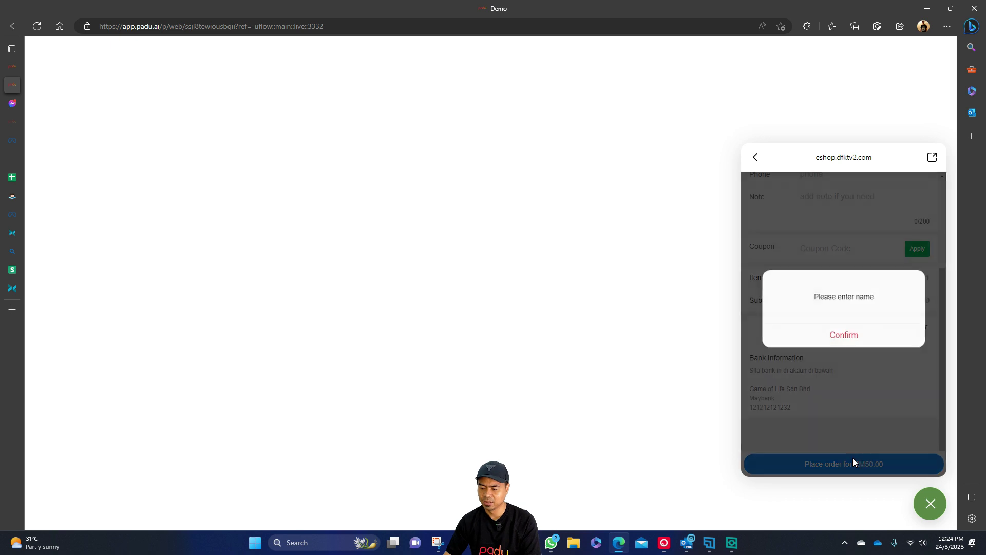
Dismiss the missing-name warning, fill in a buyer name, and place the bank-transfer order.
left_click(843, 336)
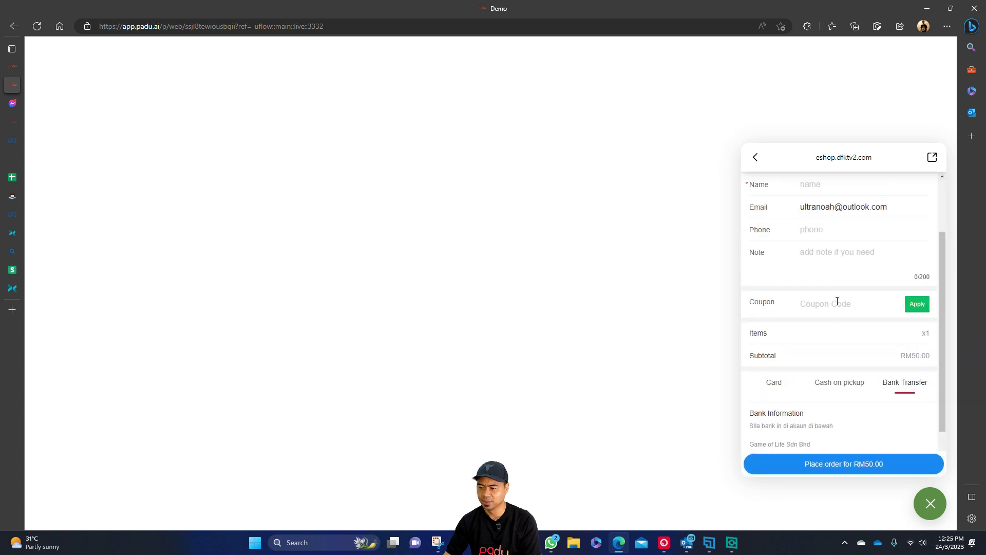
left_click(835, 264)
type("ttest")
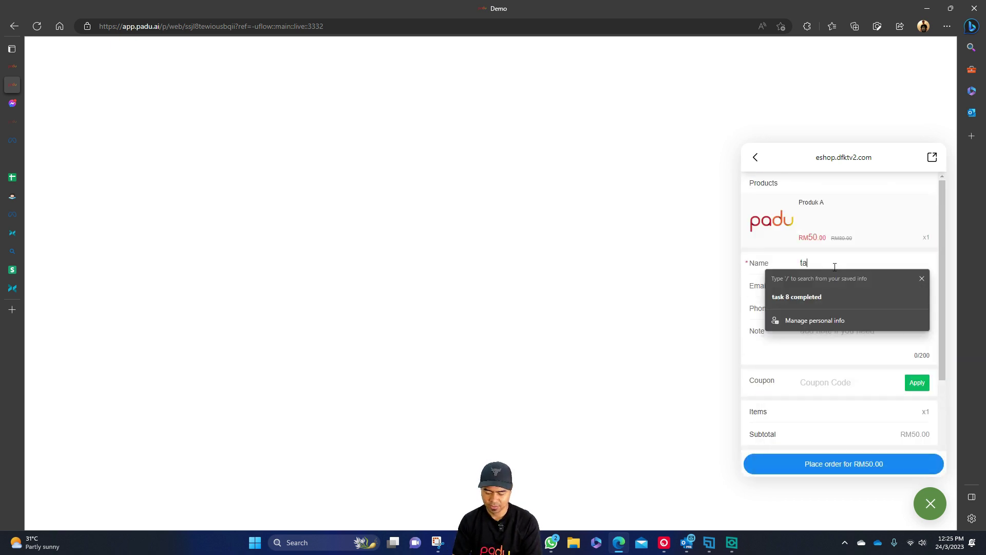
key("BackSpace")
type("est bakcr")
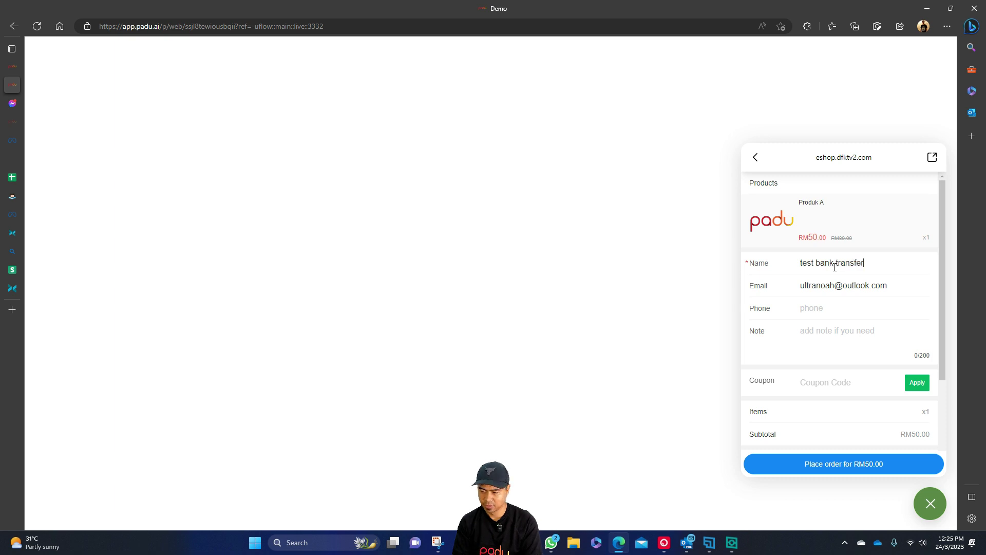
scroll(843, 360, "down", 3)
left_click(863, 469)
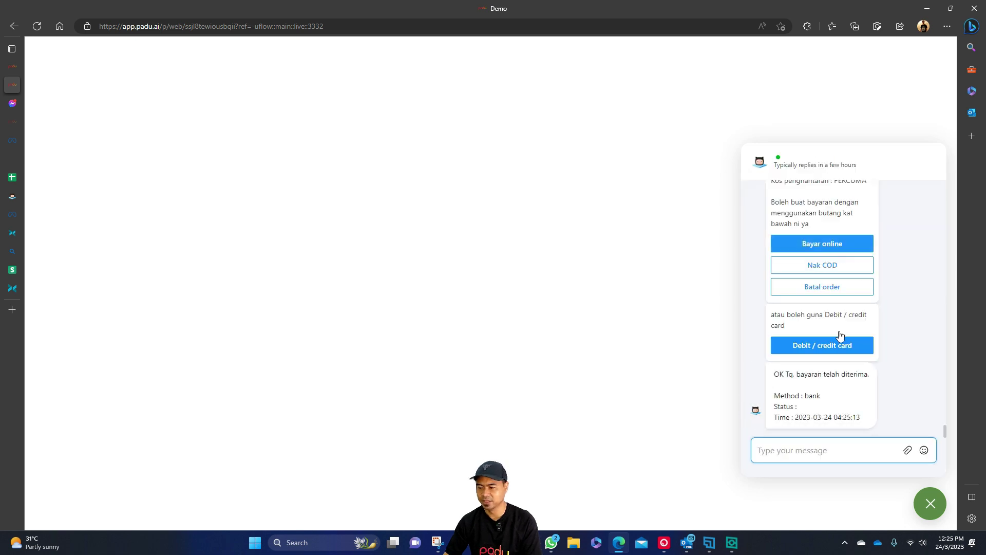
Inspect the bank payment method in the latest payment-received messages.
left_click_drag(780, 374, 863, 374)
left_click(802, 393)
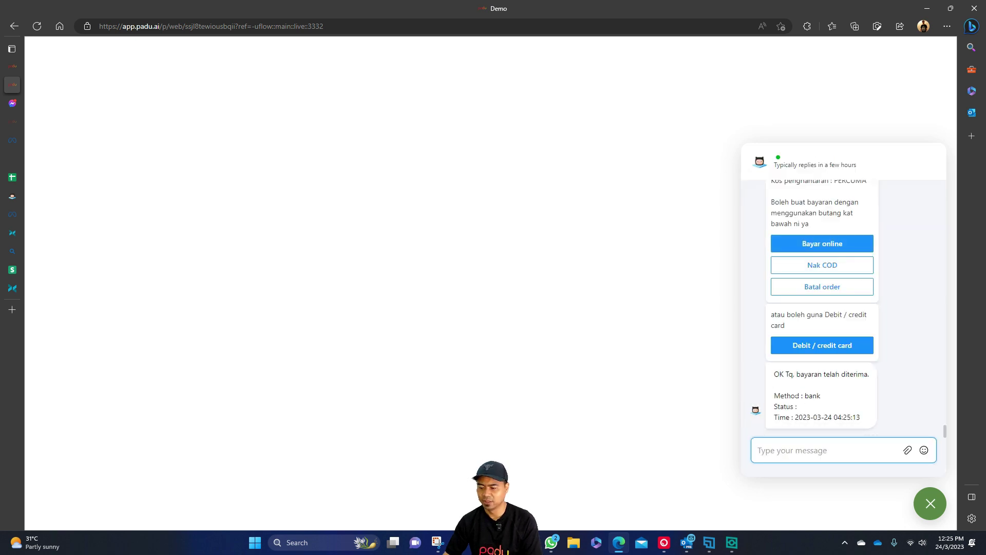
double_click(813, 395)
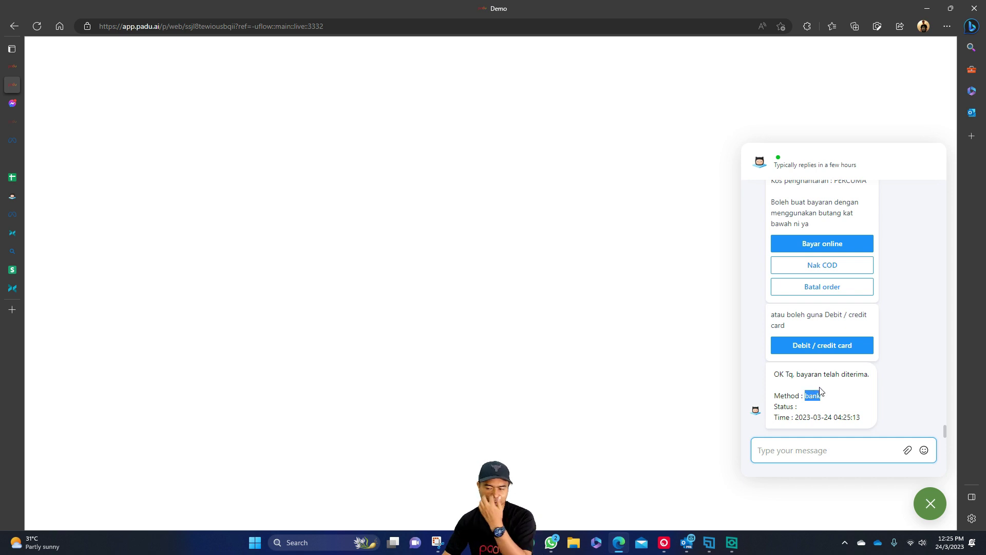
scroll(820, 389, "up", 10)
scroll(819, 299, "down", 10)
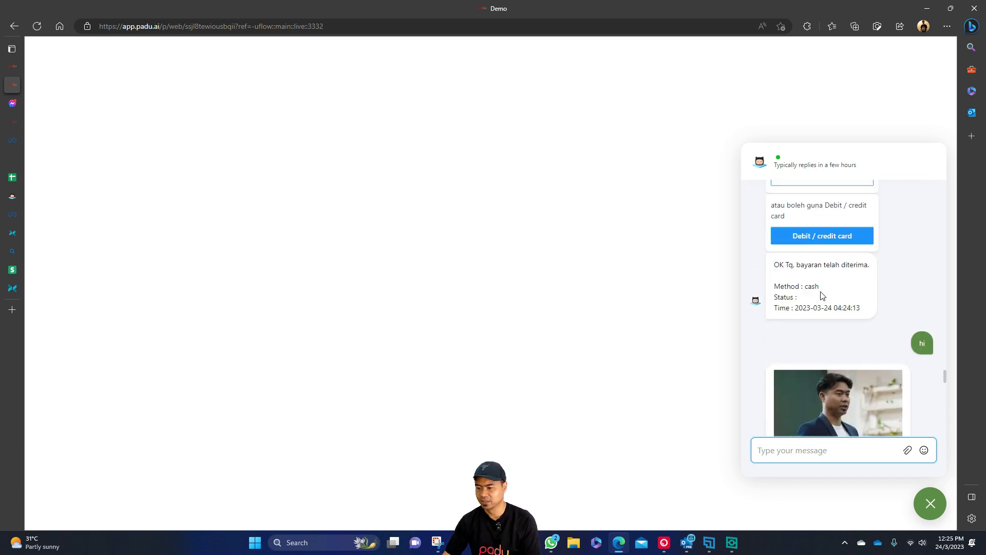
scroll(821, 298, "down", 10)
left_click(828, 396)
double_click(816, 396)
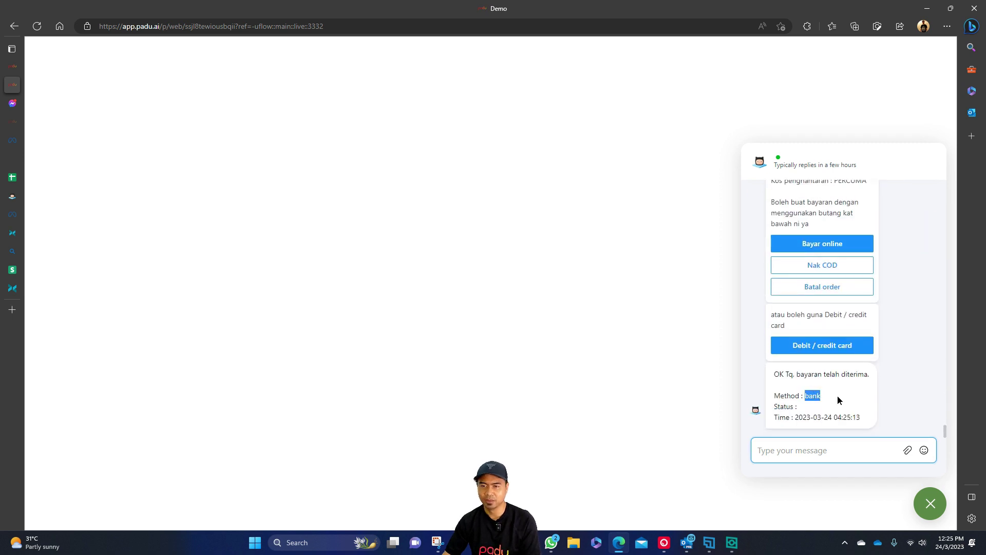
Check the succeeded status on the VISA 4242 payment message, then close the test chat.
scroll(816, 403, "up", 15)
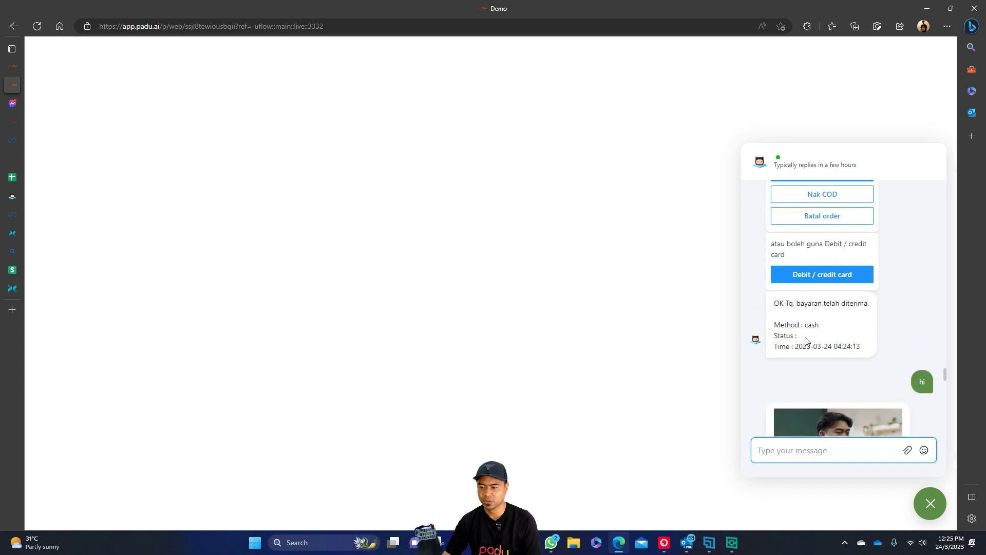
scroll(806, 340, "down", 10)
scroll(805, 339, "up", 10)
double_click(824, 303)
left_click(837, 309)
scroll(838, 309, "down", 5)
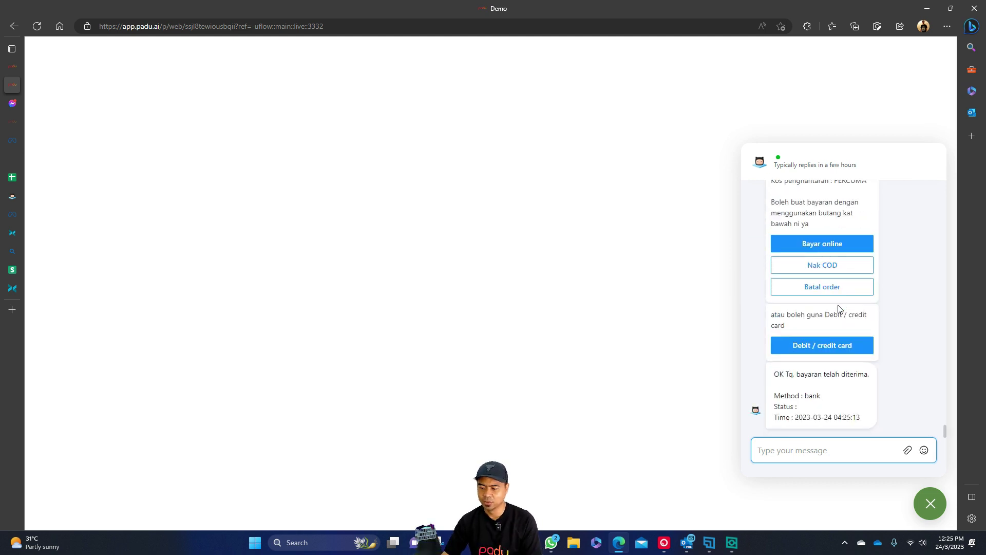
left_click(930, 504)
Open the checkout flow from the sub flows list and start editing its draft.
left_click(20, 65)
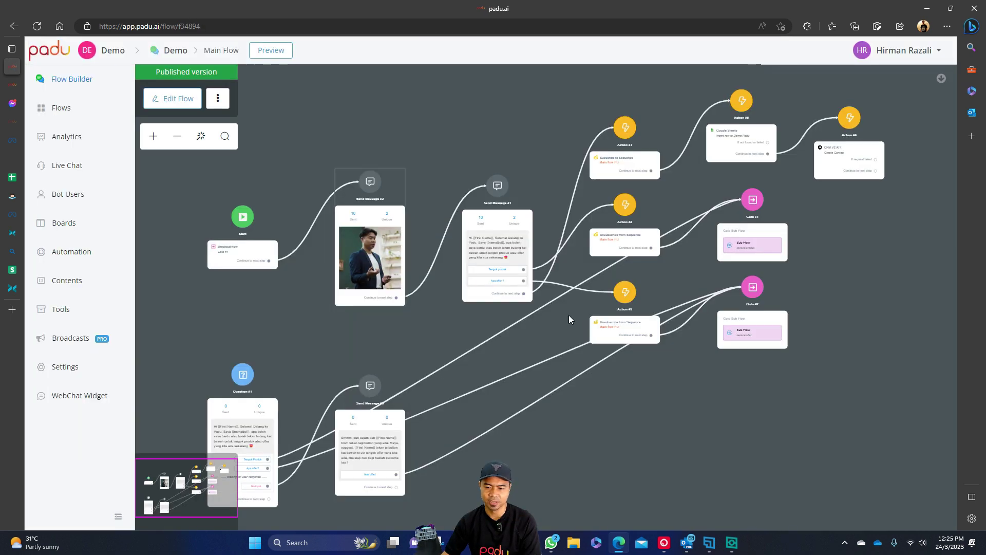
left_click(83, 119)
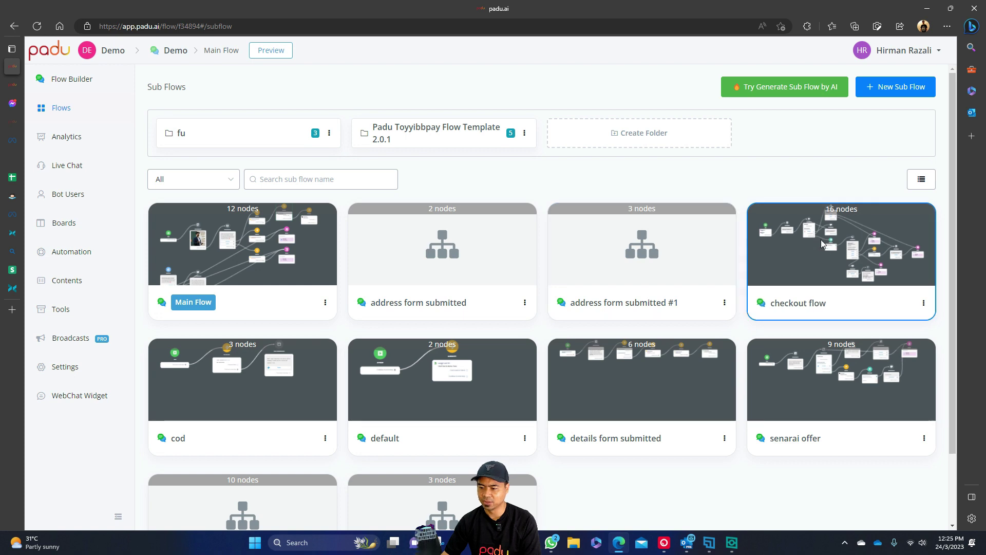
left_click(822, 243)
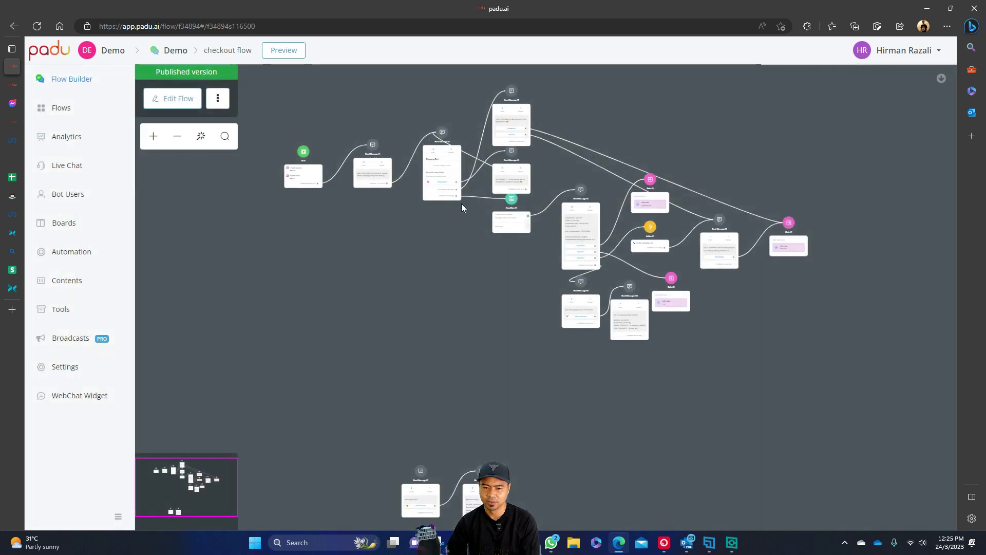
left_click(193, 106)
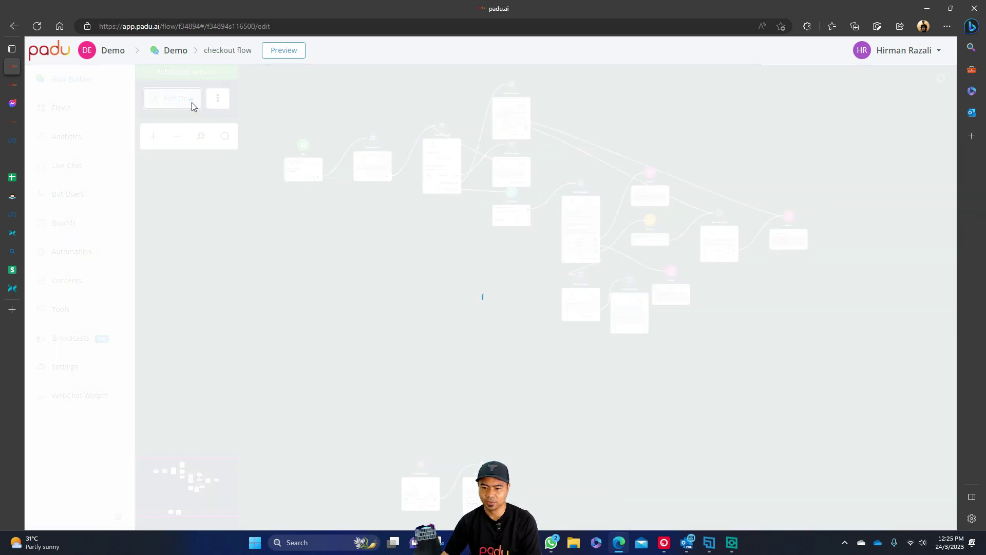
Rearrange Goto #3, Send Message #9 and Send Message #10 to make room on the canvas.
scroll(597, 308, "up", 3)
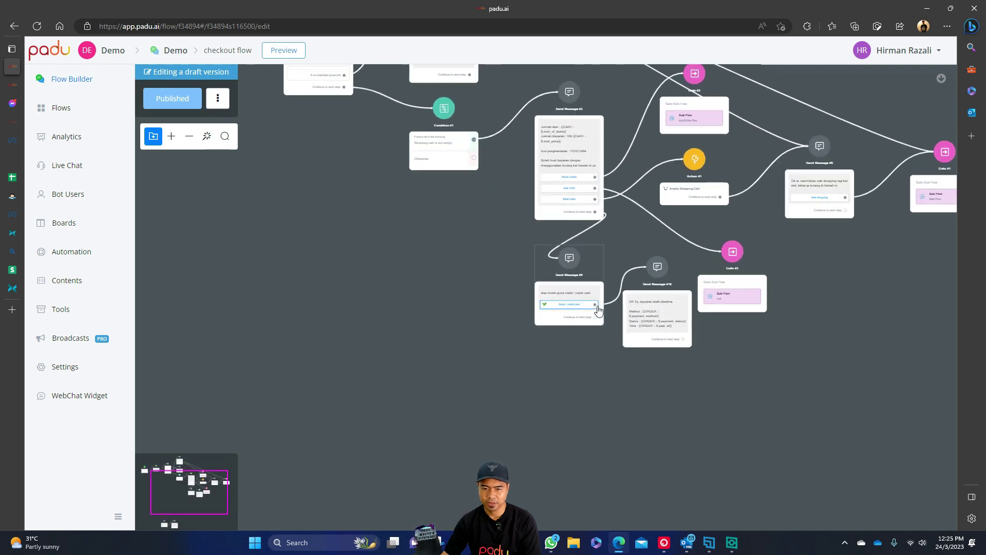
scroll(597, 309, "up", 4)
left_click_drag(621, 370, 421, 307)
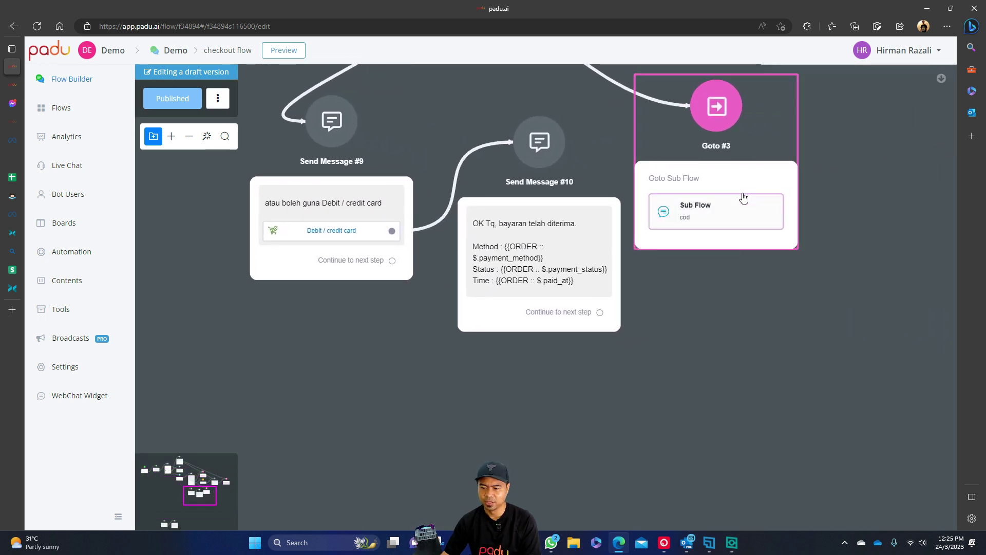
left_click_drag(749, 203, 813, 152)
left_click_drag(775, 372, 837, 282)
left_click_drag(326, 228, 96, 295)
left_click(441, 209)
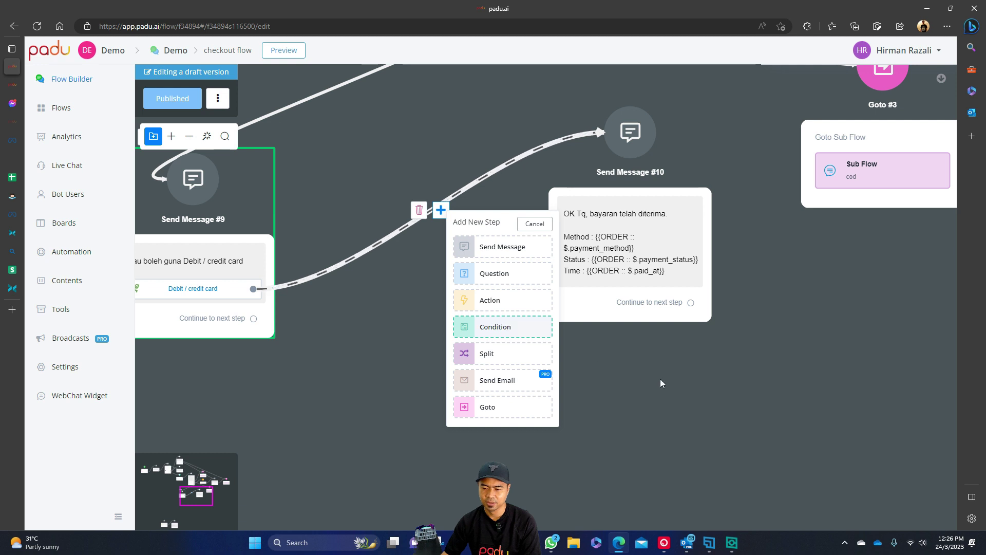
left_click(619, 233)
left_click_drag(618, 232, 660, 261)
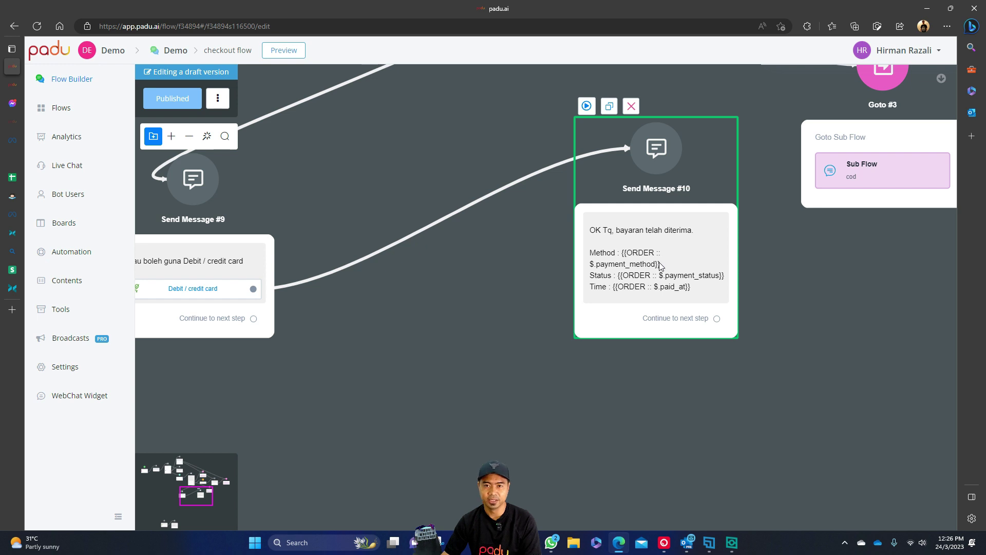
Insert an Action step with Set Variable Value between Send Message #9 and #10.
scroll(523, 288, "left", 3)
mouse_move(540, 220)
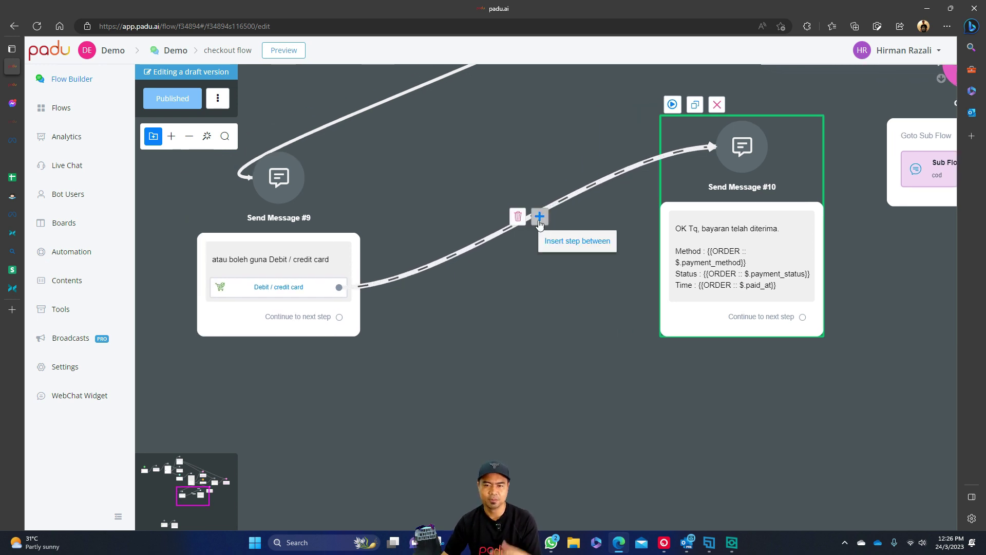
left_click(540, 218)
left_click(605, 314)
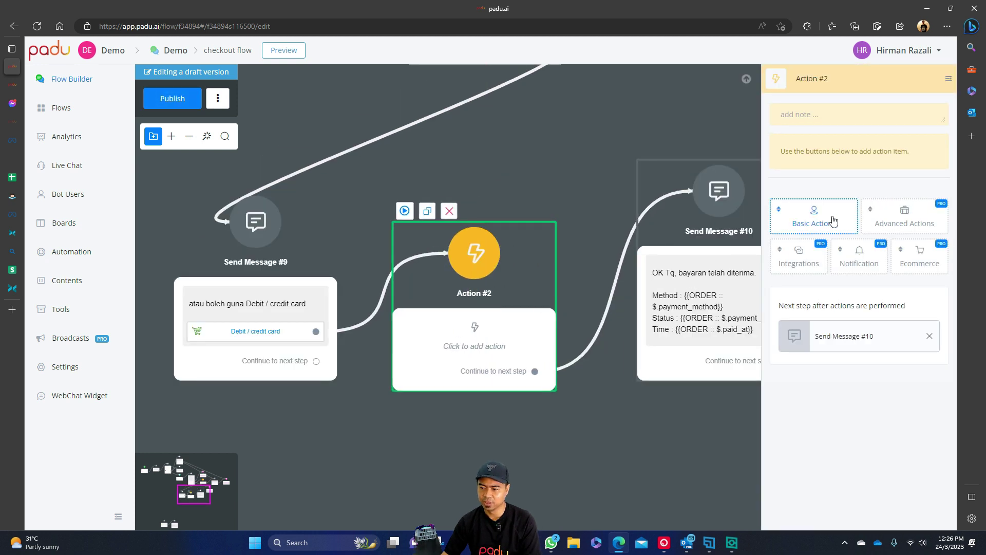
left_click(830, 221)
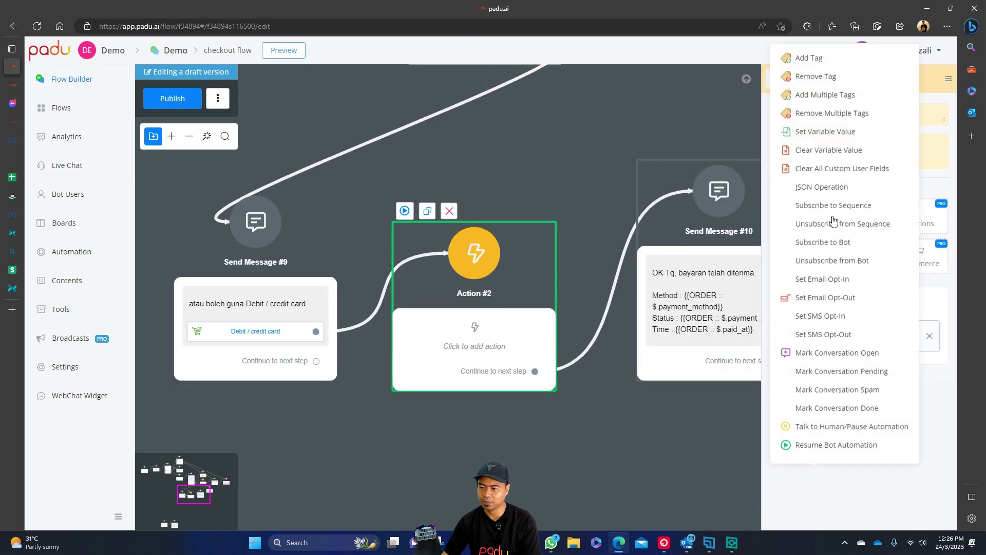
left_click(833, 130)
left_click(820, 179)
Search the custom field list, cancel the Set Variable Value settings, and open User Fields.
left_click(388, 161)
type("gfdg")
key("BackSpace")
key("BackSpace")
key("BackSpace")
key("BackSpace")
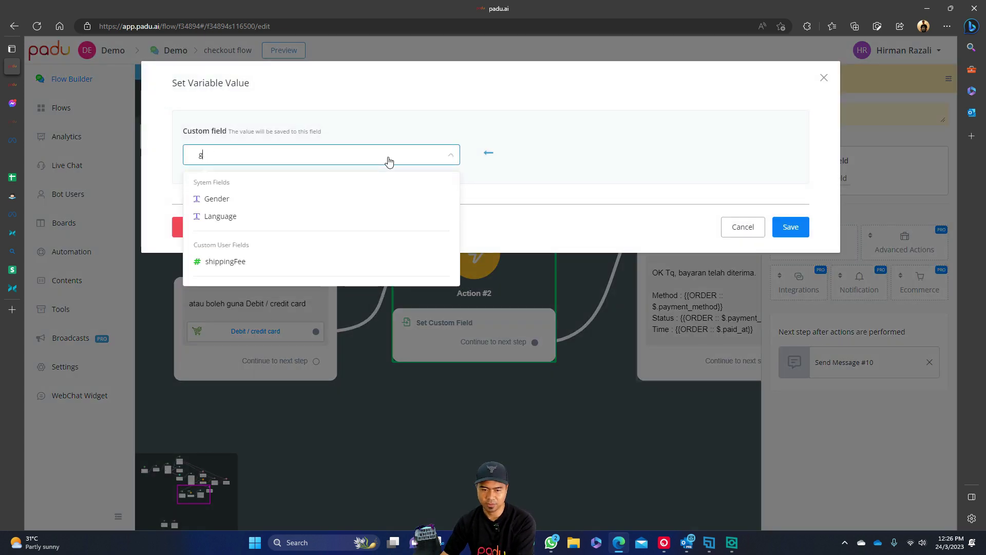
left_click(575, 157)
left_click(743, 226)
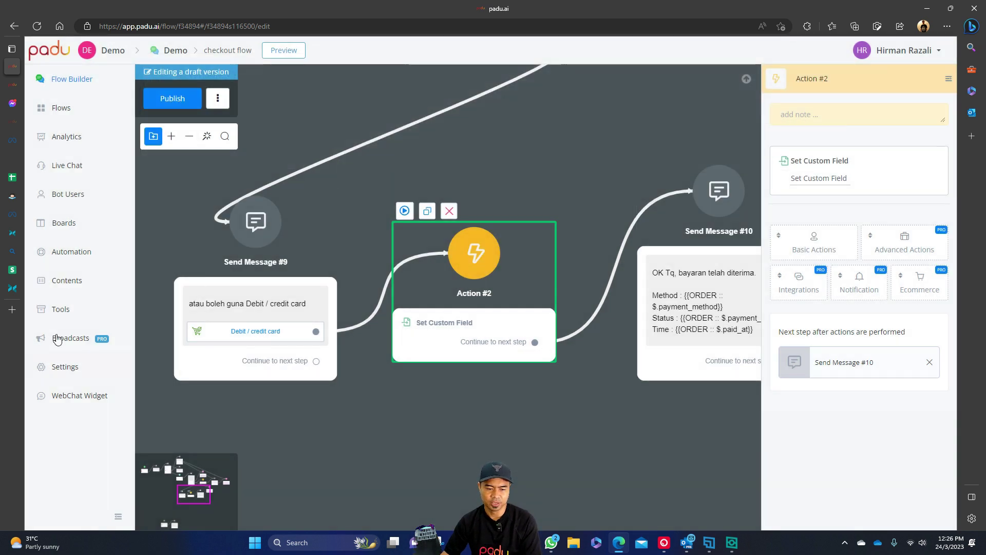
left_click(62, 280)
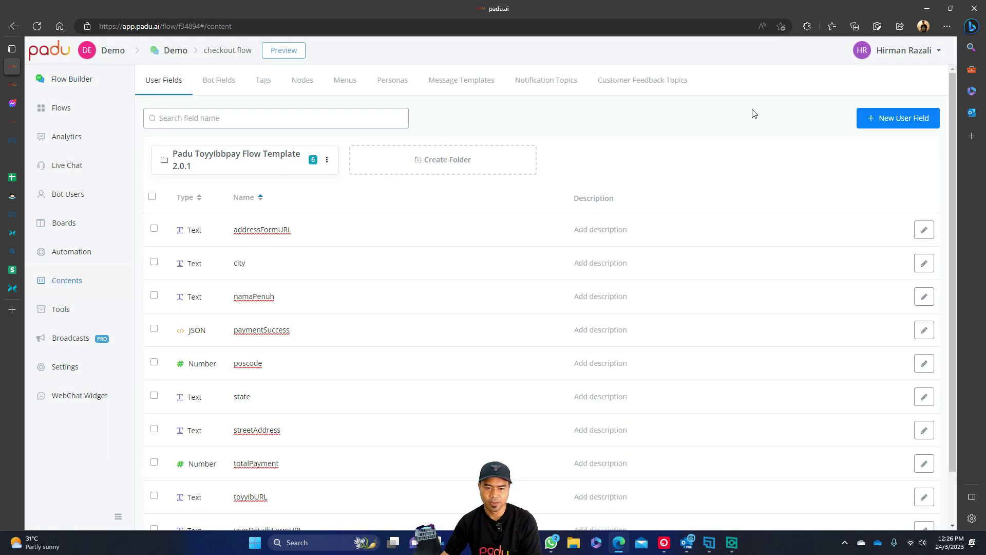
Create new user fields, including pay_status.
left_click(928, 118)
left_click(512, 142)
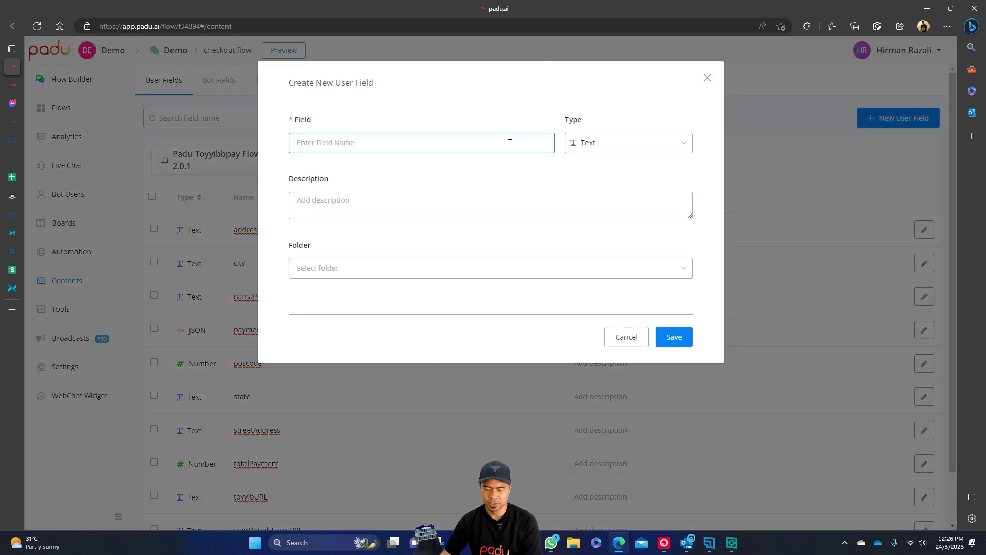
type("pay_method")
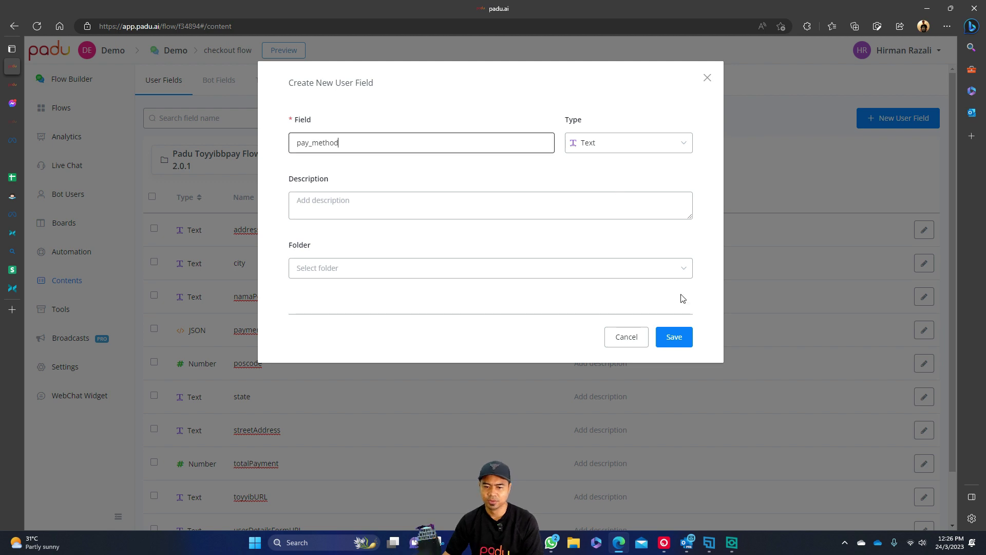
left_click(673, 337)
left_click(868, 121)
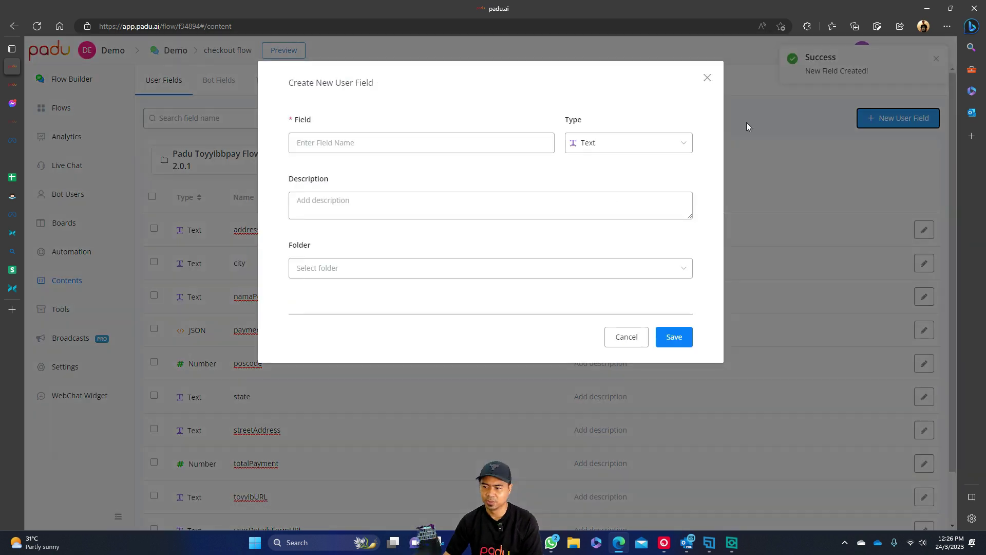
type("pay_status")
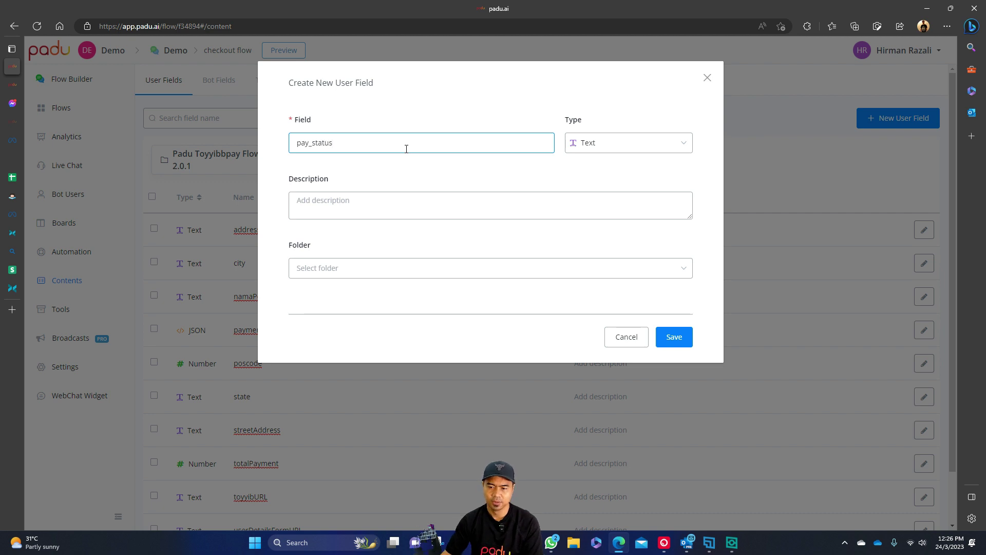
left_click(674, 338)
Start a pay_time user field with type Text, briefly checking the demo chat.
left_click(874, 114)
type("pa")
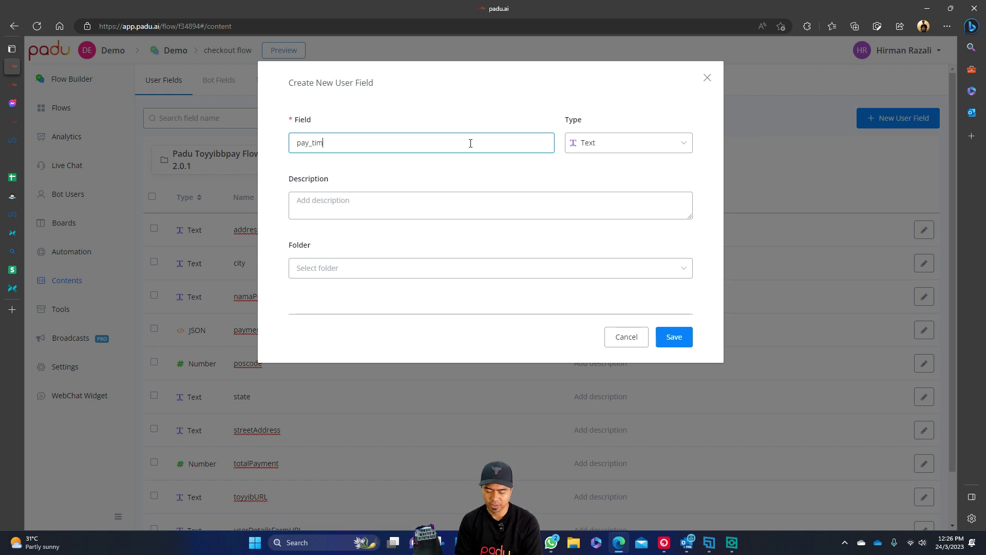
left_click(617, 146)
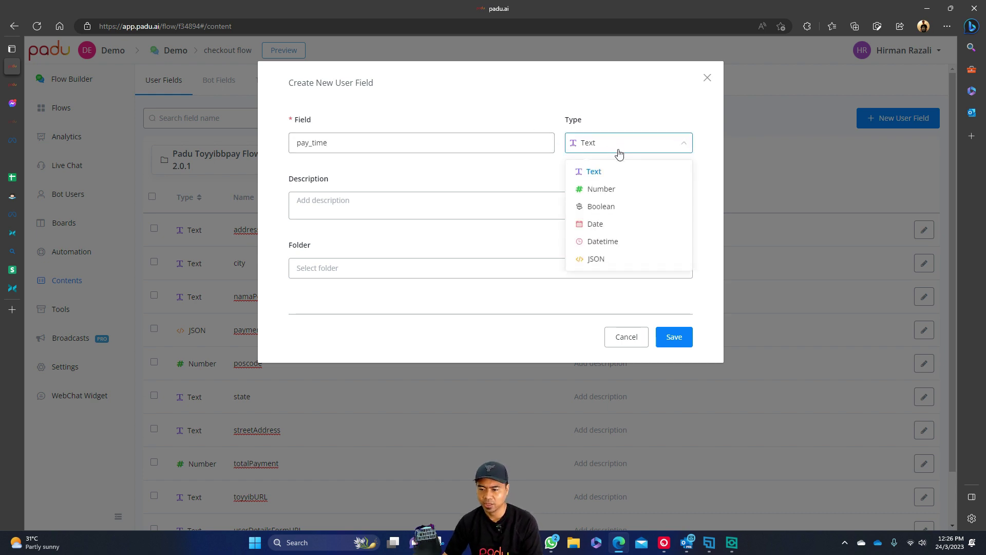
left_click(648, 102)
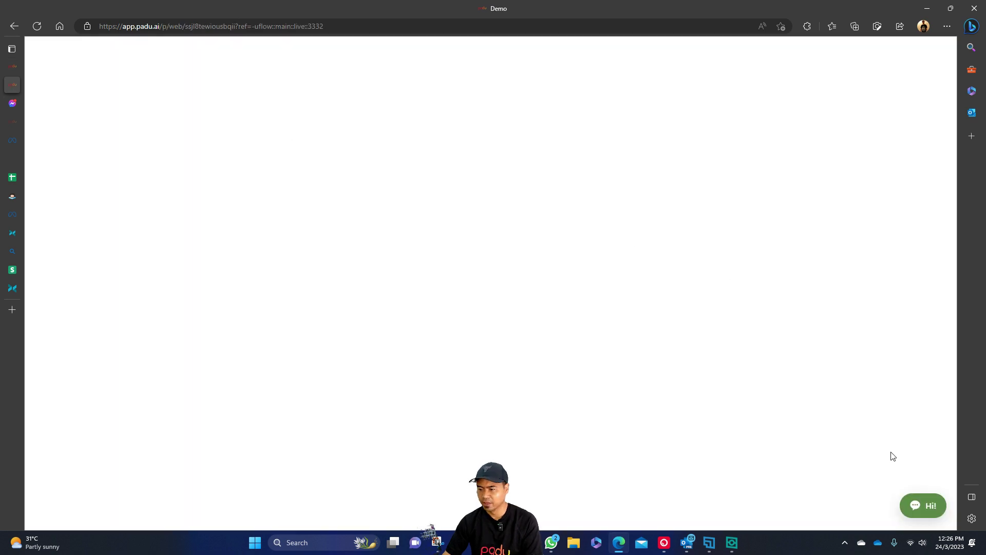
left_click(924, 505)
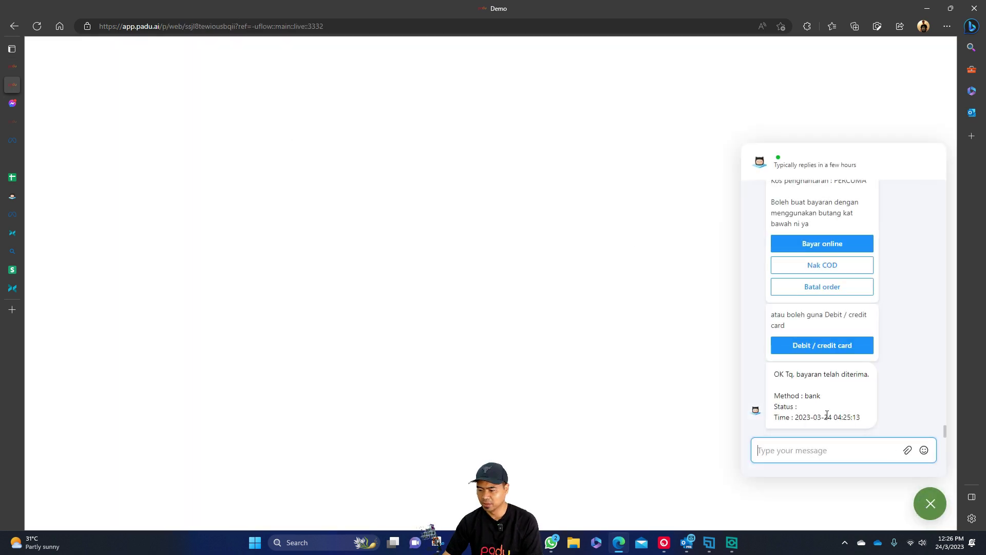
left_click(930, 504)
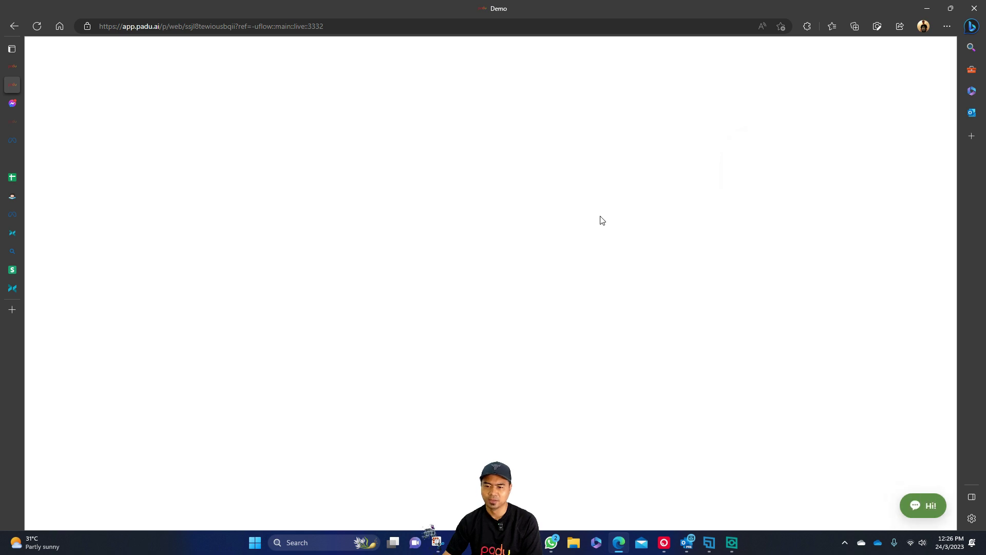
left_click(12, 65)
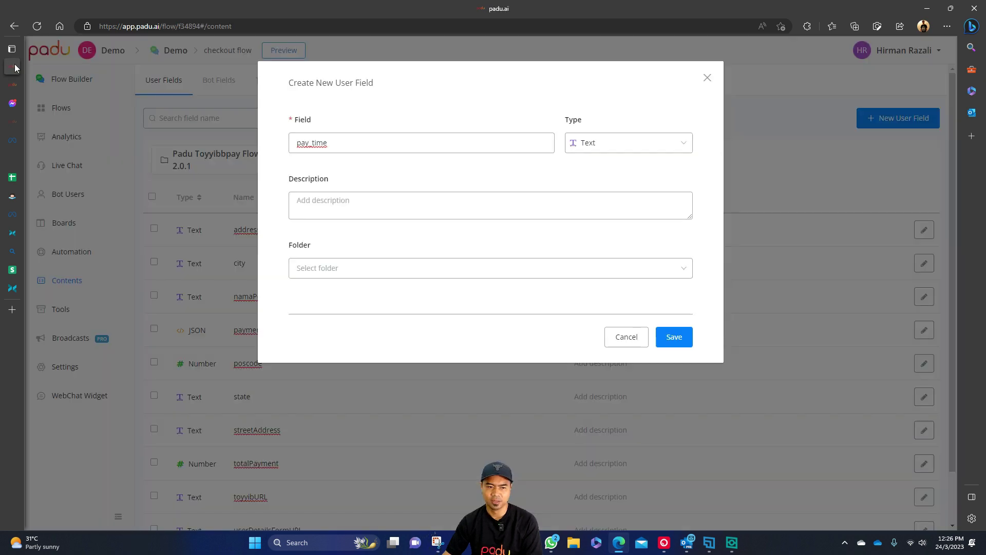
Change pay_time's type to Date and save the field.
left_click(664, 152)
left_click(627, 227)
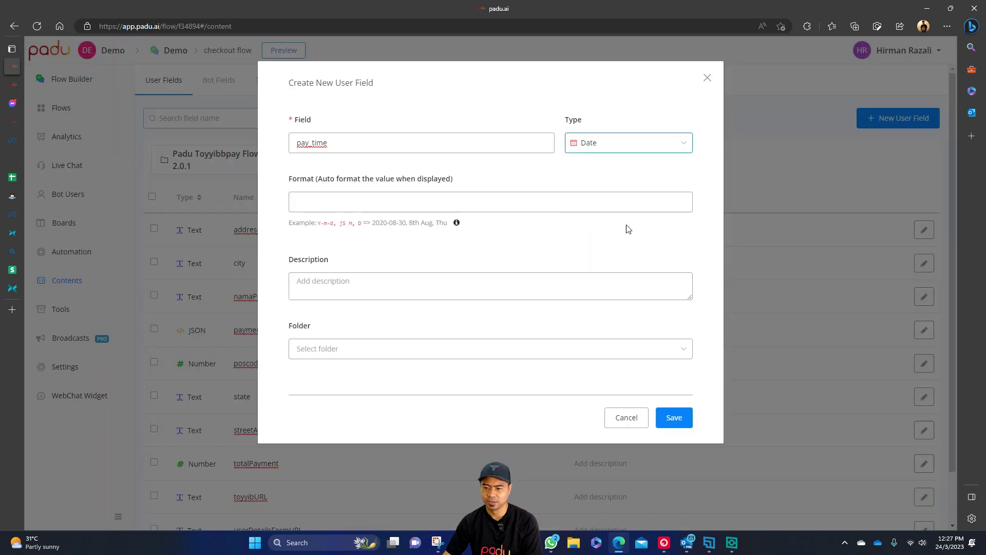
left_click(674, 418)
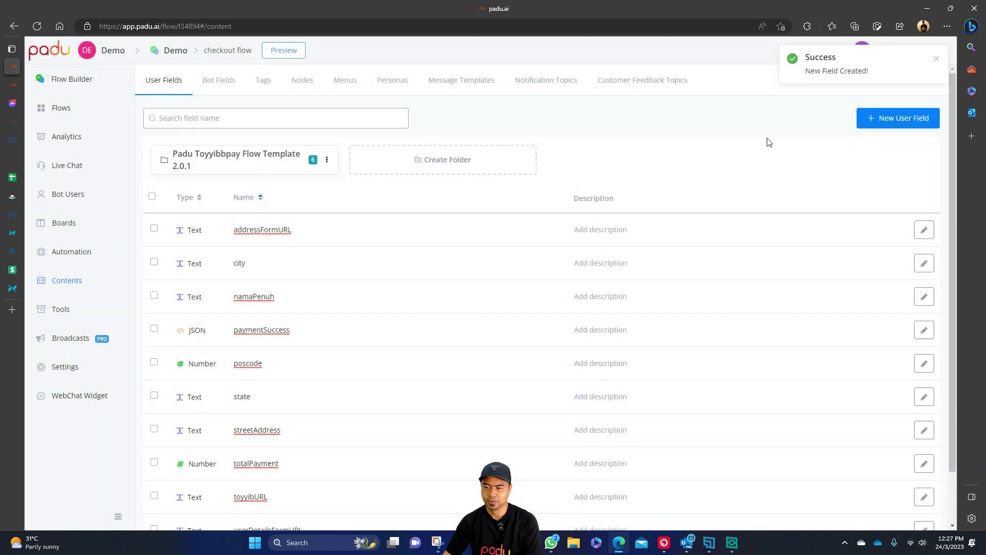
Make Action #2 set pay_method to {{ORDER :: $.payment_method}}.
left_click(75, 80)
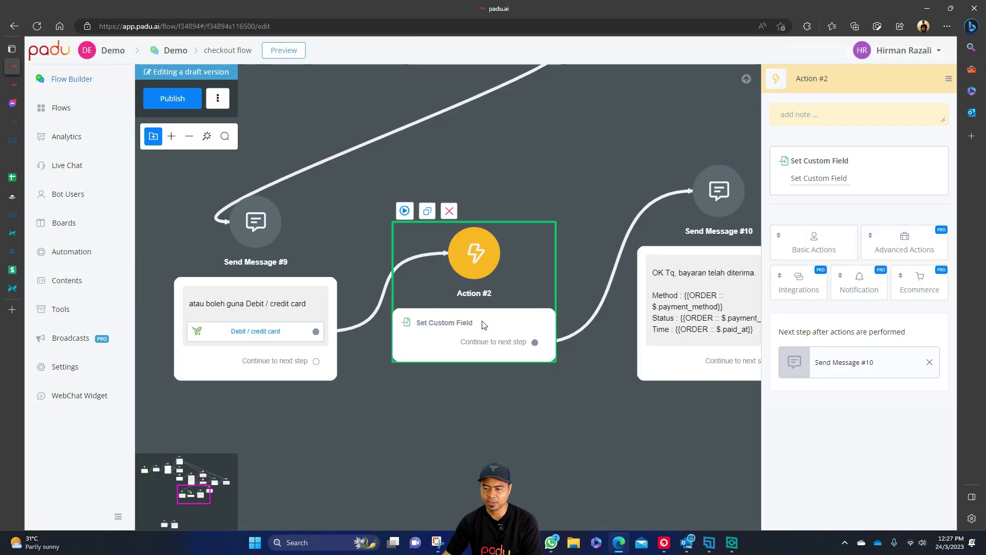
left_click(789, 180)
left_click(342, 159)
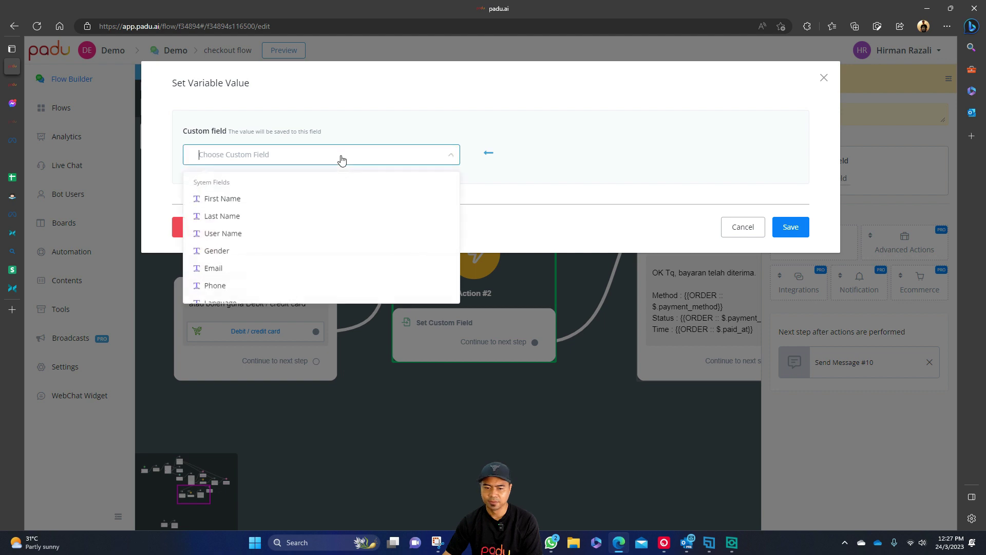
type("pay")
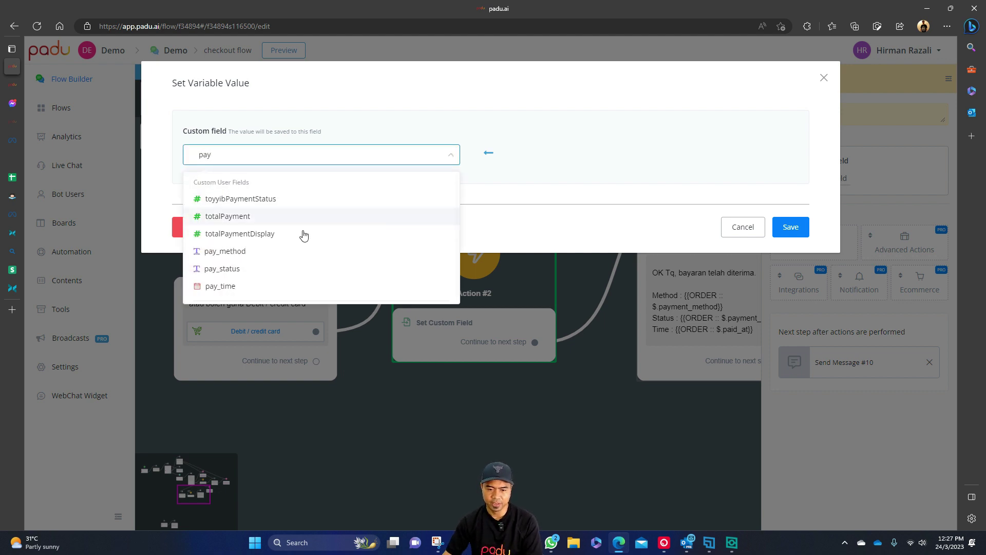
left_click(286, 253)
left_click(380, 287)
type("{{order")
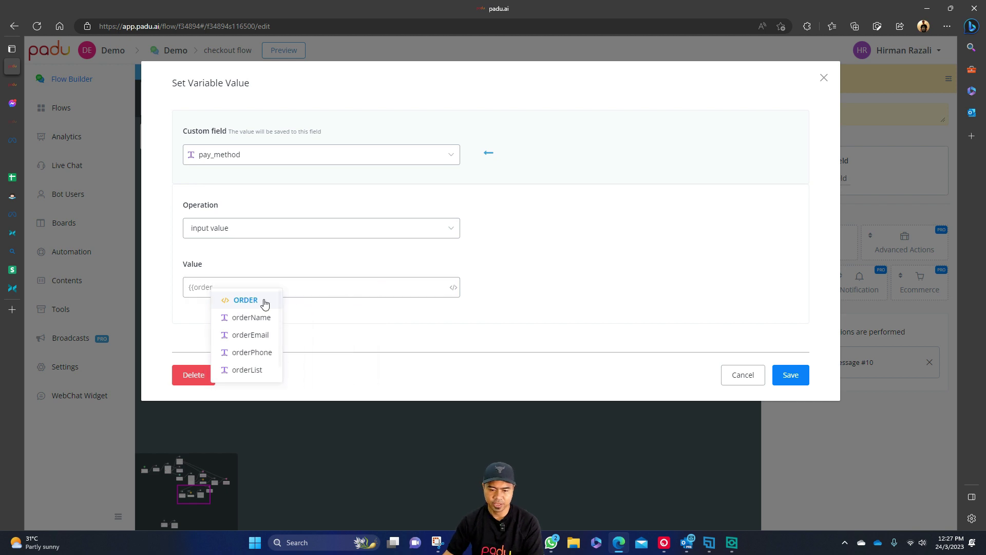
left_click(269, 302)
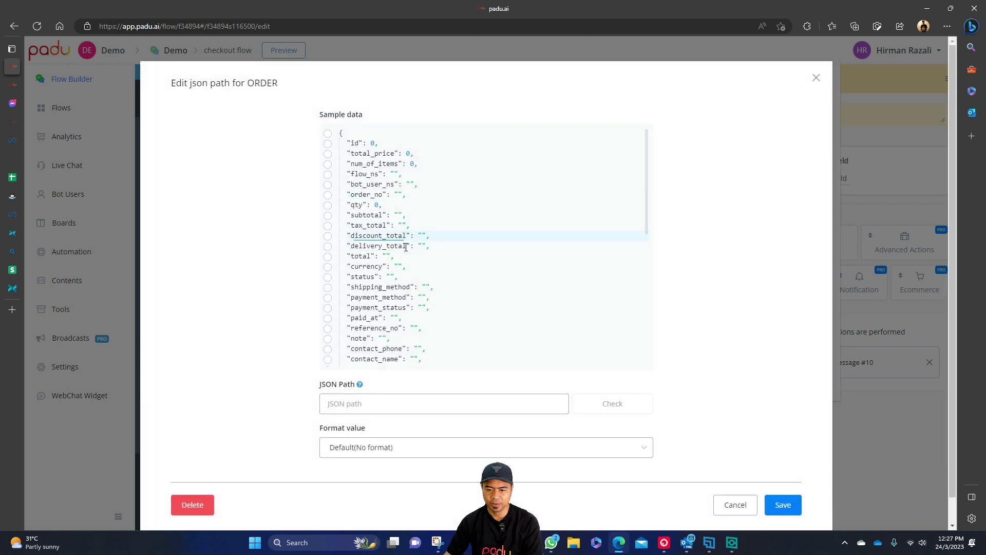
scroll(413, 272, "down", 1)
left_click(391, 261)
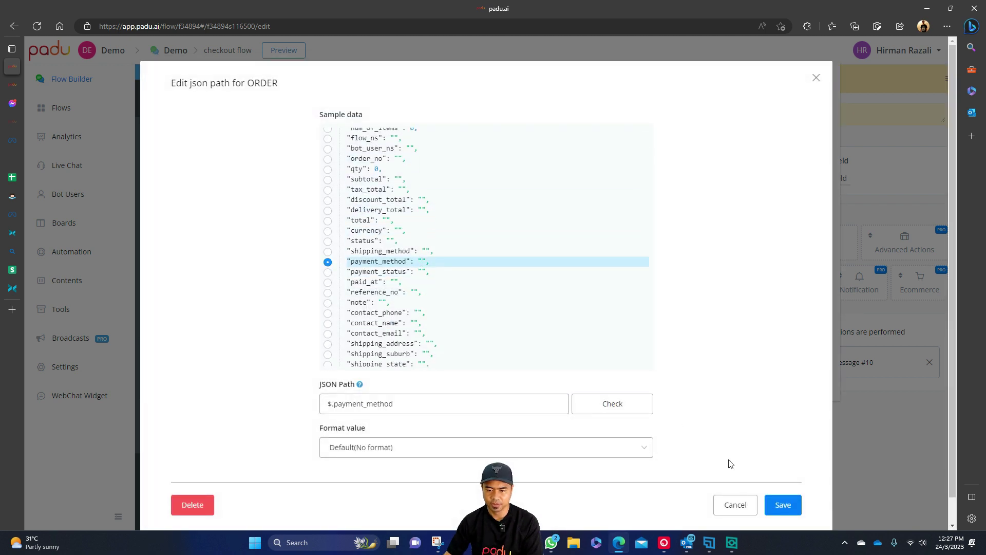
left_click(783, 505)
left_click(785, 375)
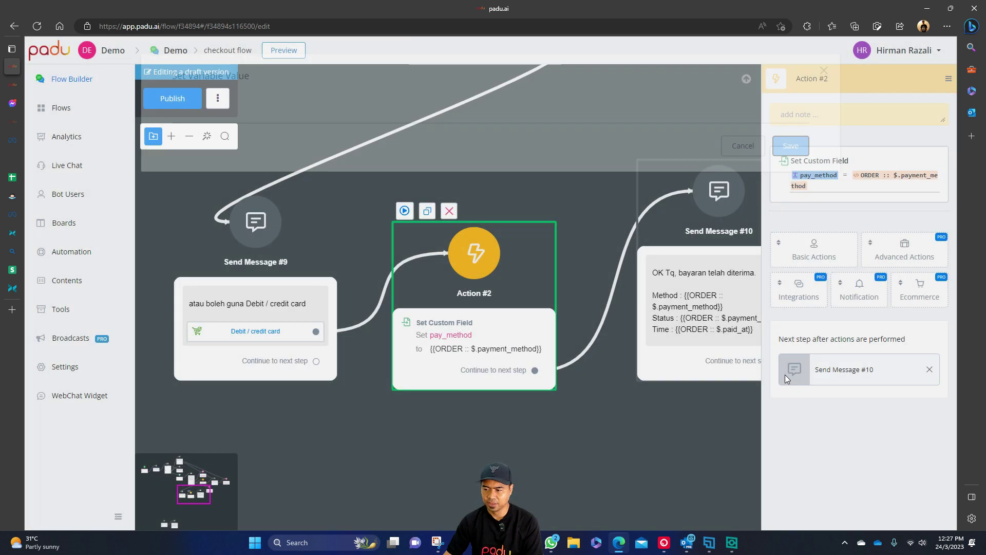
Add a Set Custom Field step setting pay_status to ORDER :: $.payment_status.
left_click(816, 249)
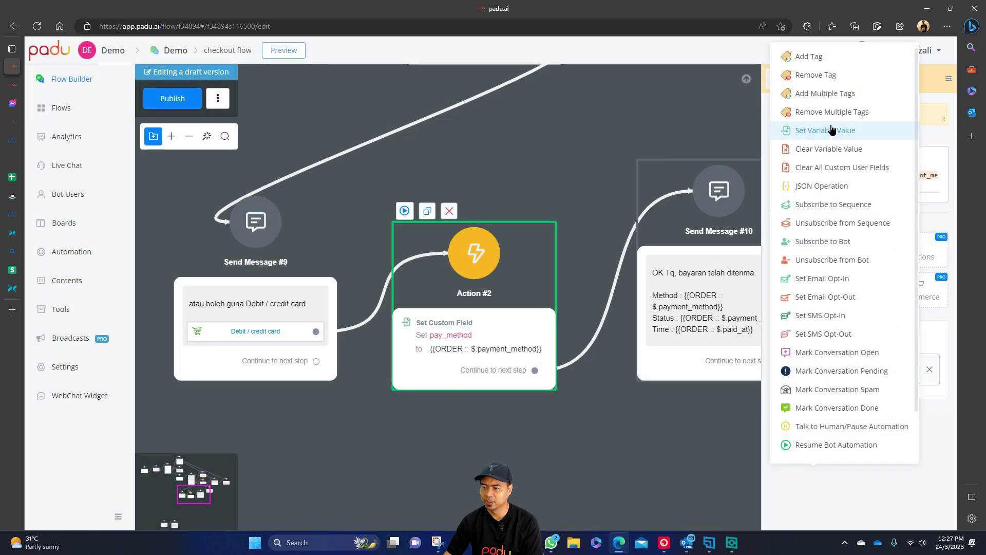
left_click(827, 133)
left_click(818, 255)
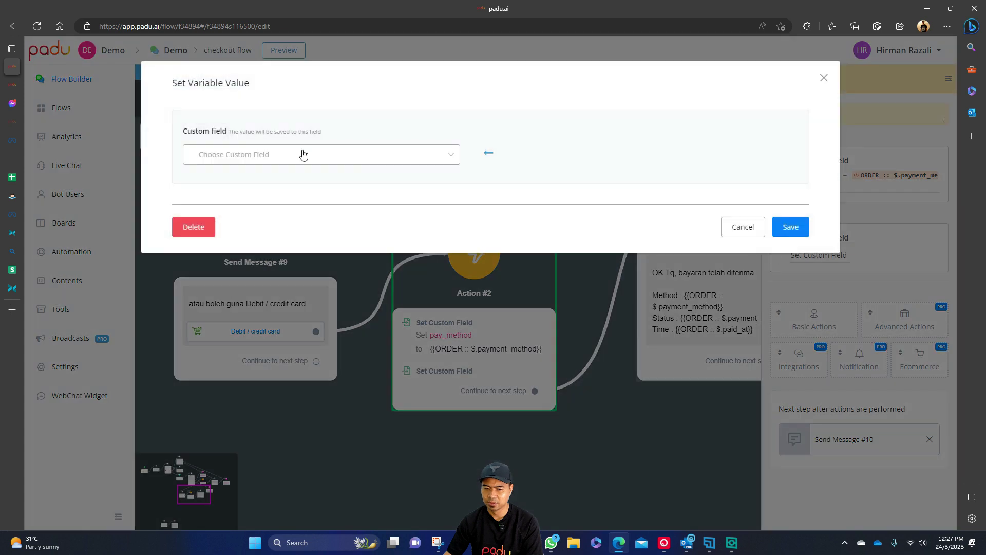
left_click(302, 155)
type("pay")
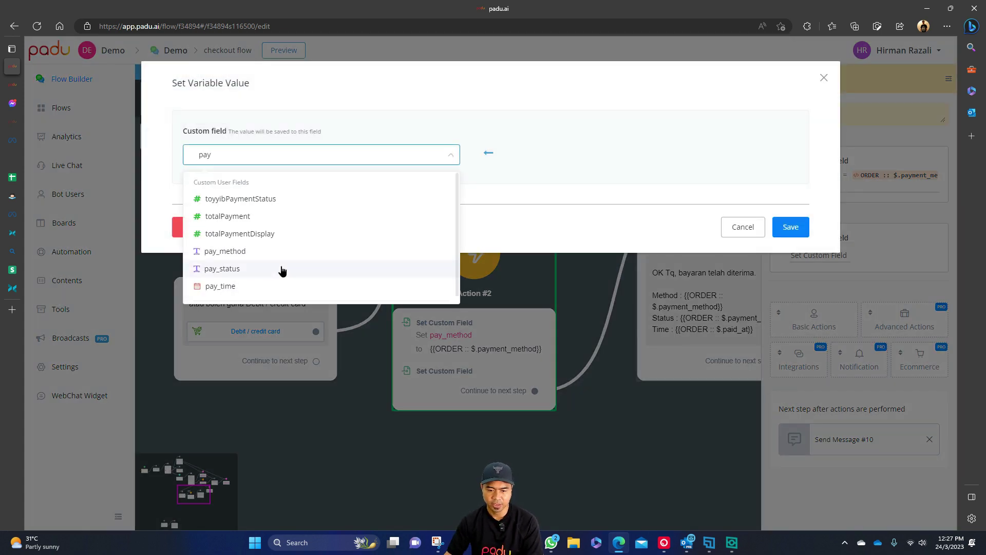
left_click(282, 269)
left_click(375, 286)
type("{{order")
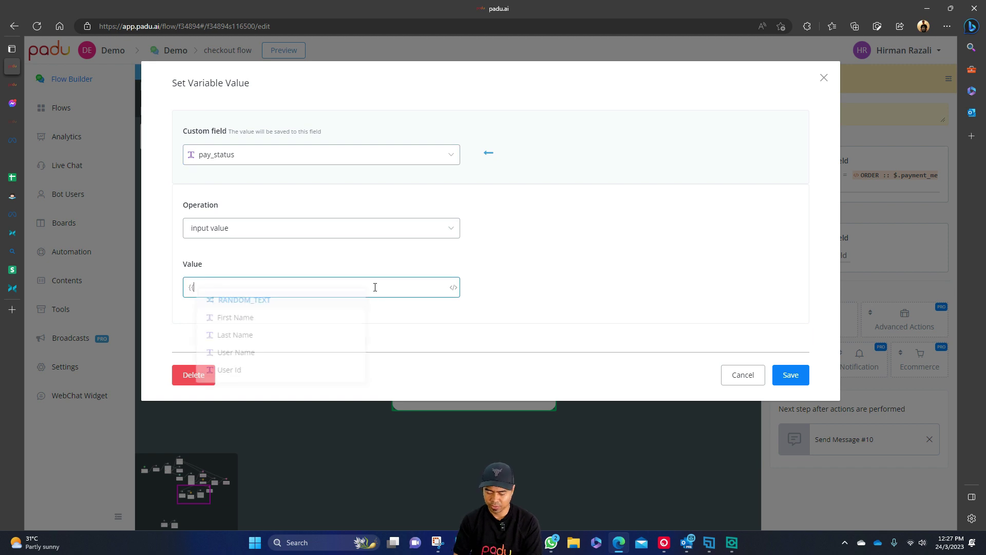
left_click(246, 301)
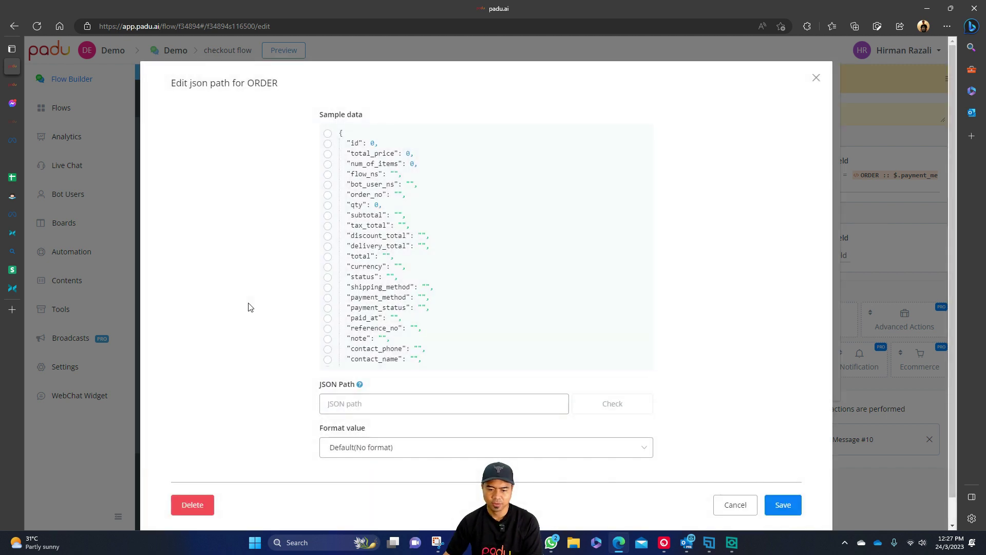
left_click(410, 278)
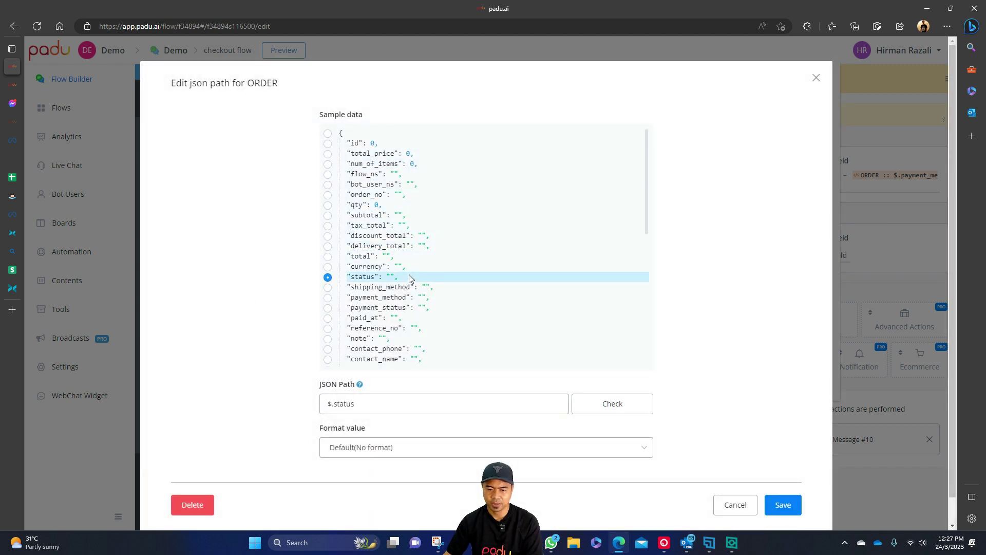
scroll(410, 282, "down", 1)
left_click(411, 273)
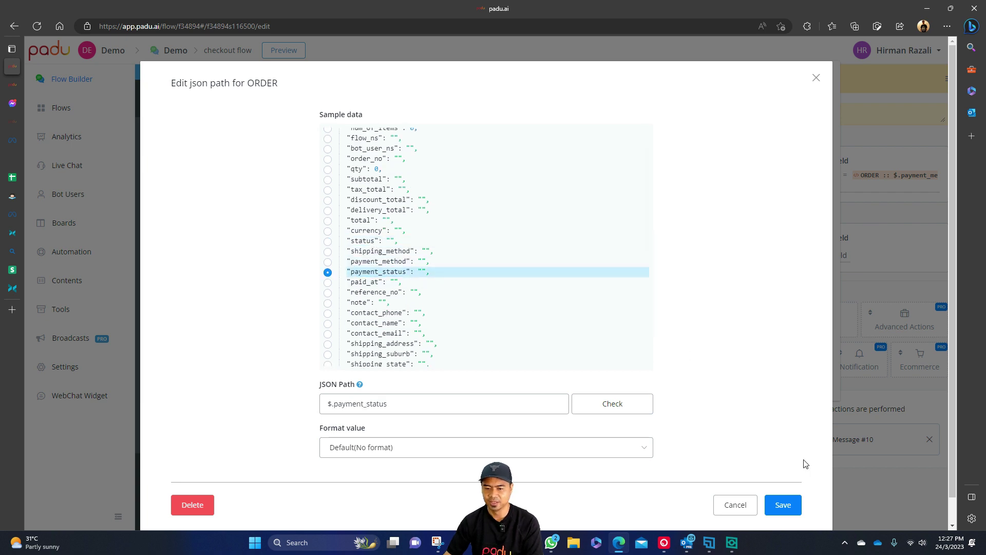
left_click(785, 505)
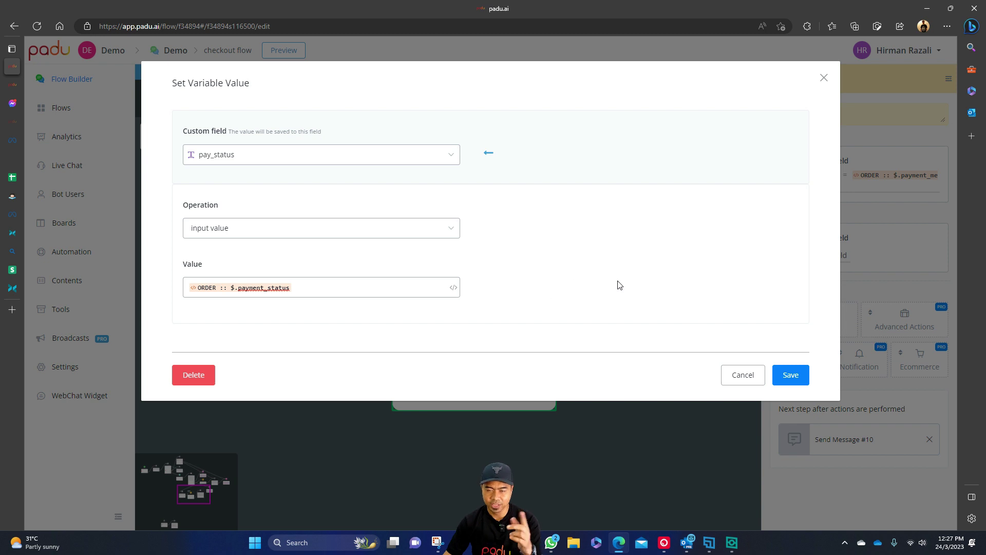
left_click(790, 376)
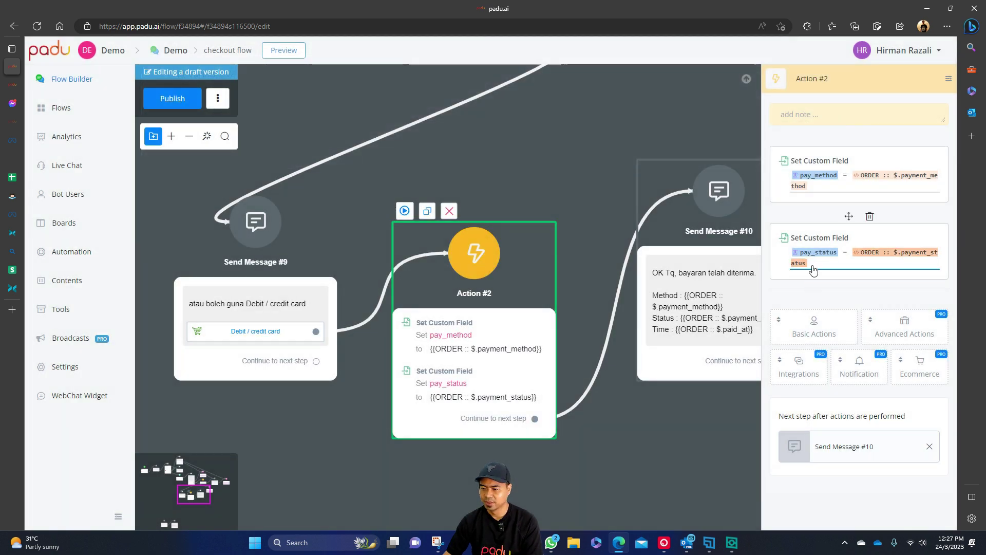
Add a third Set Custom Field step setting pay_time to ORDER :: $.paid_at.
left_click(814, 328)
left_click(816, 131)
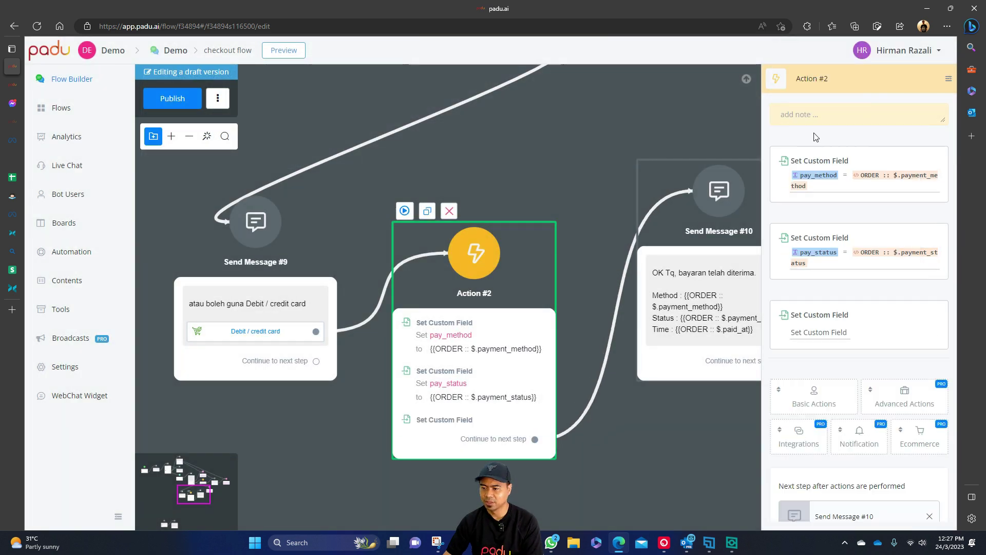
left_click(819, 292)
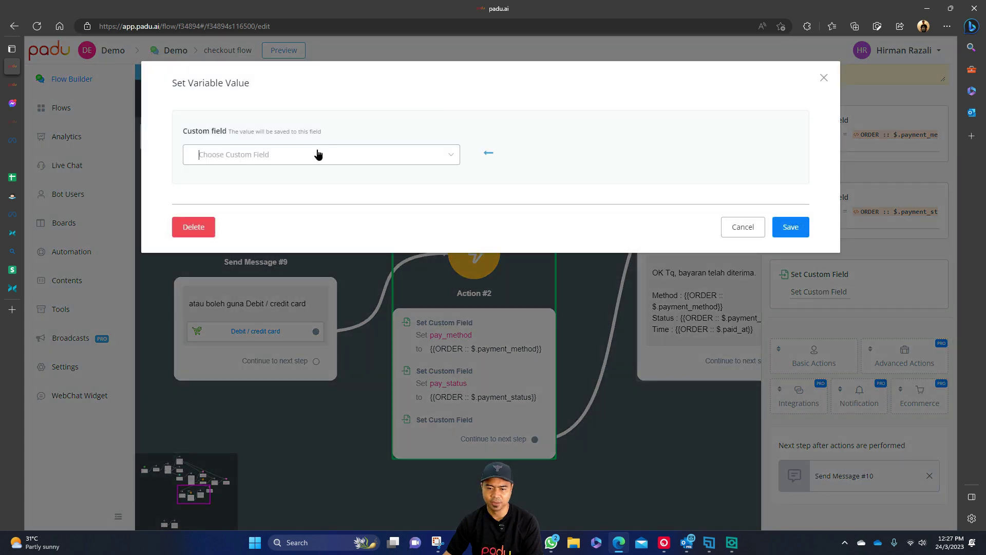
left_click(318, 154)
type("pay")
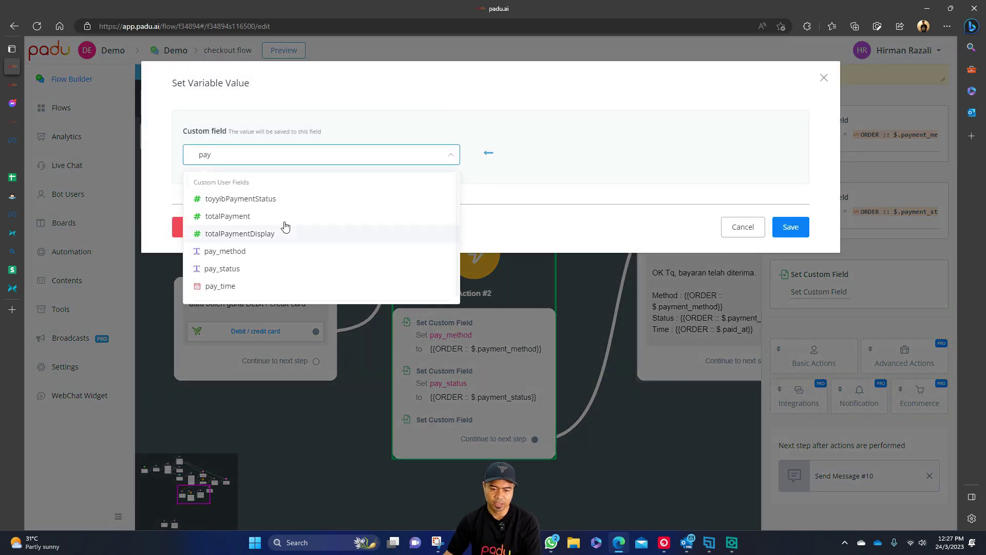
left_click(285, 286)
left_click(357, 286)
type("{{order")
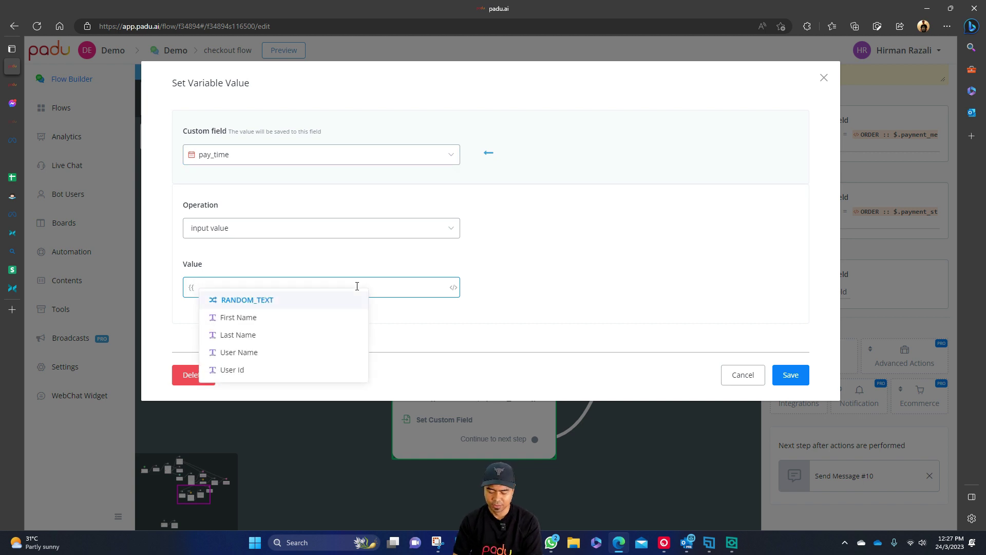
left_click(238, 300)
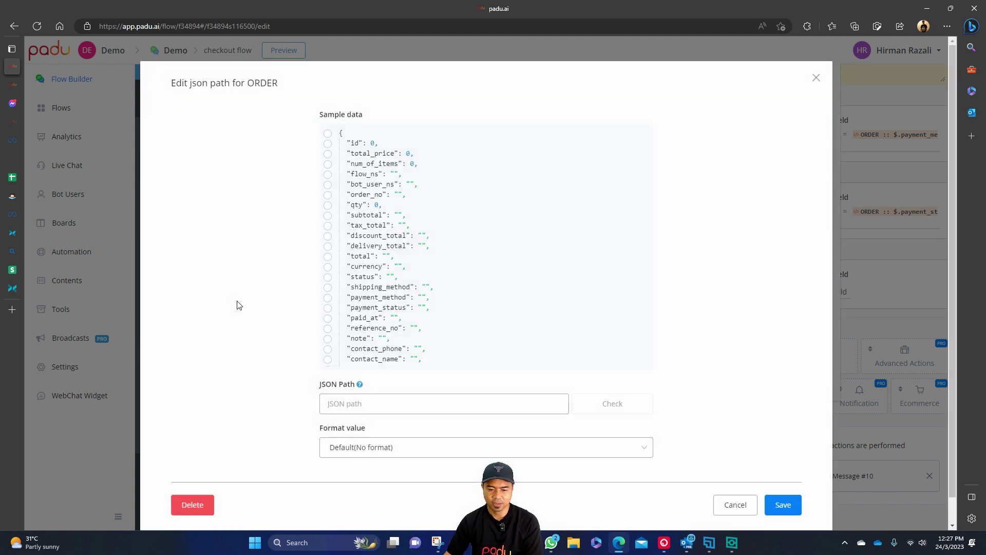
scroll(424, 283, "down", 1)
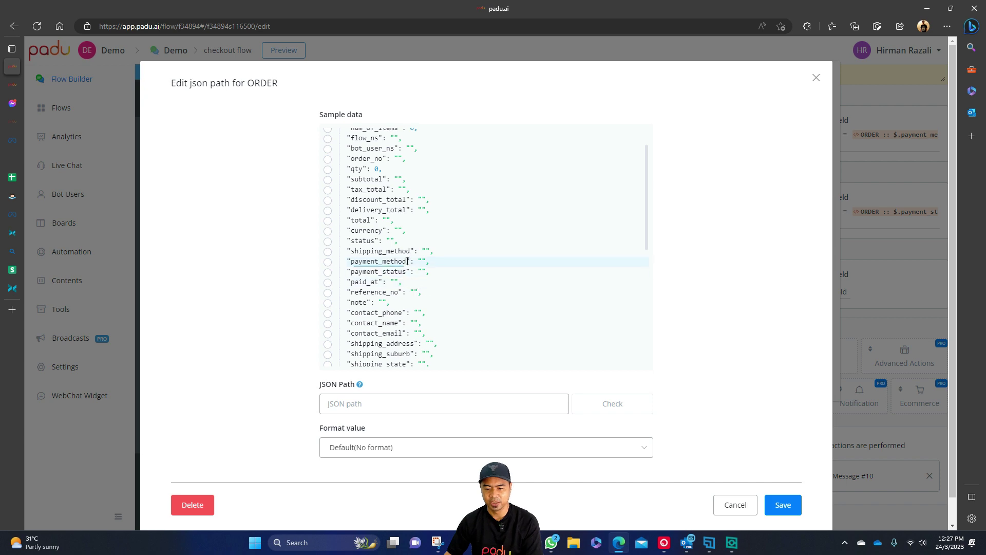
left_click(366, 282)
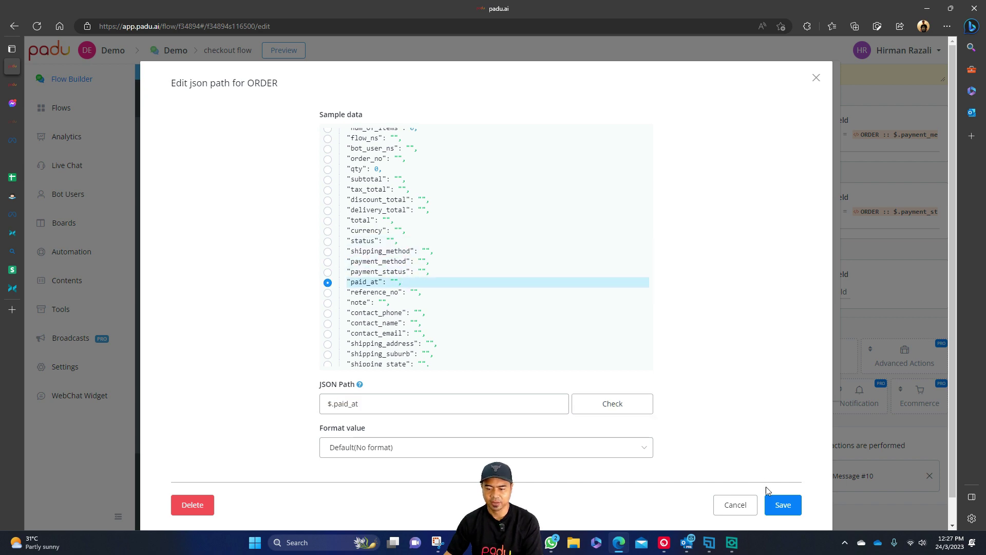
left_click(779, 503)
left_click(784, 376)
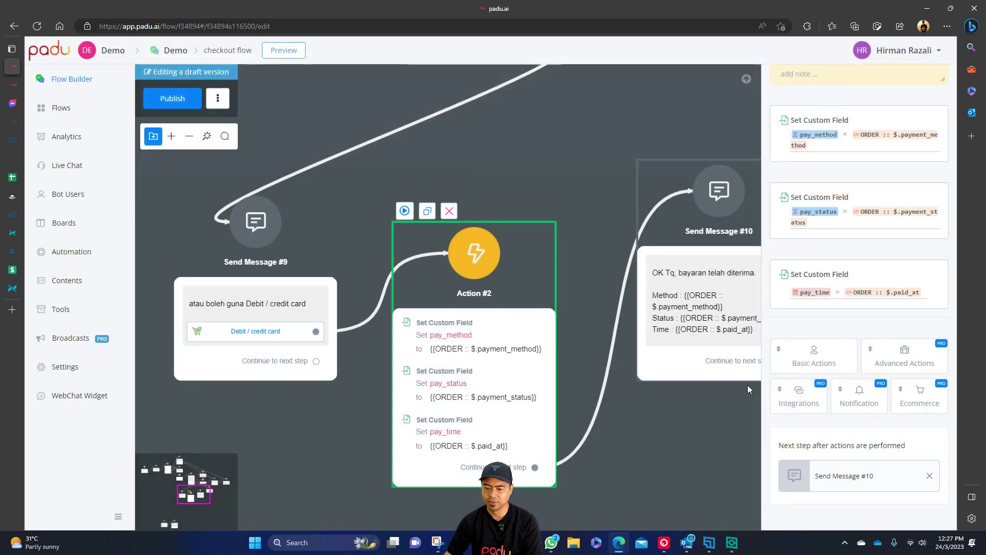
Insert a Condition step between Action #2 and Send Message #10.
left_click_drag(639, 452, 532, 346)
left_click_drag(630, 324, 729, 421)
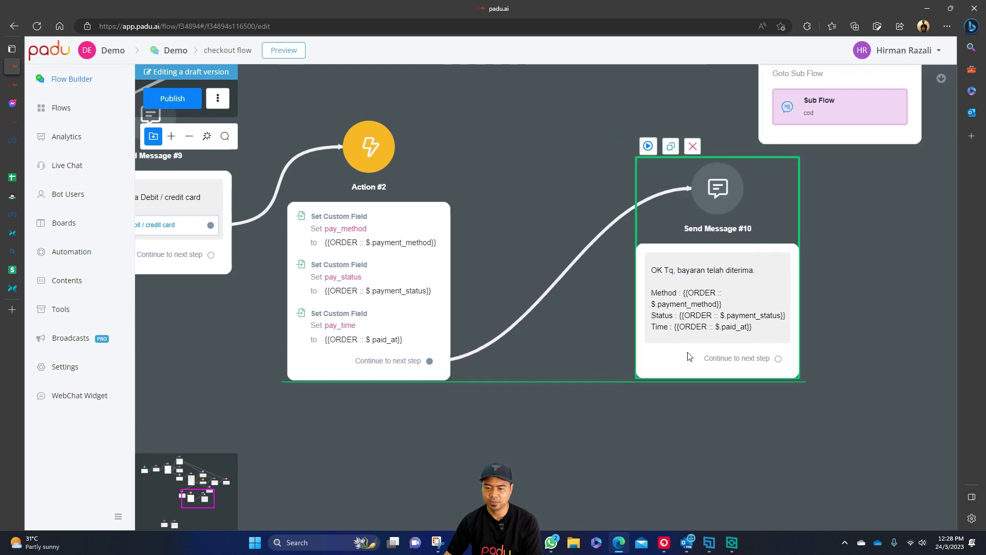
left_click(571, 276)
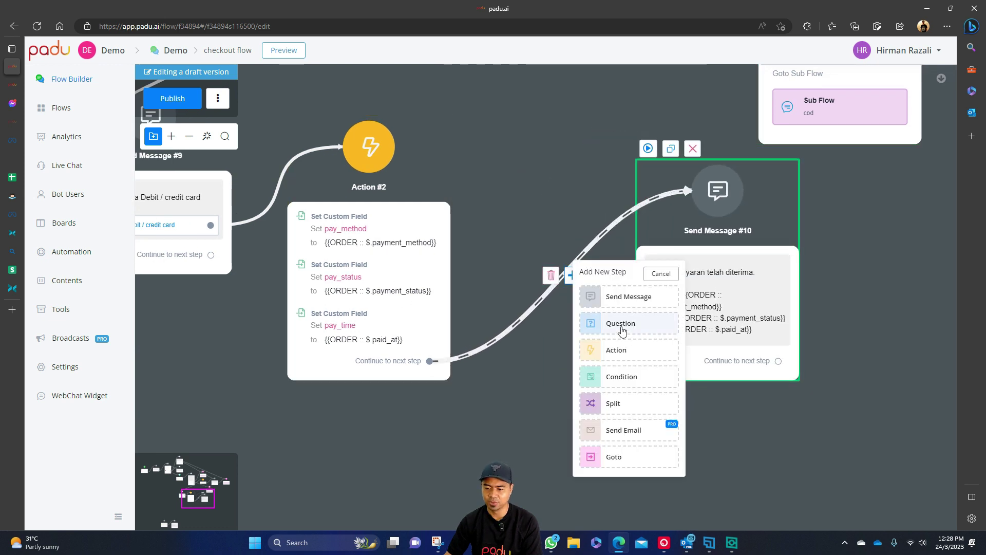
left_click(638, 376)
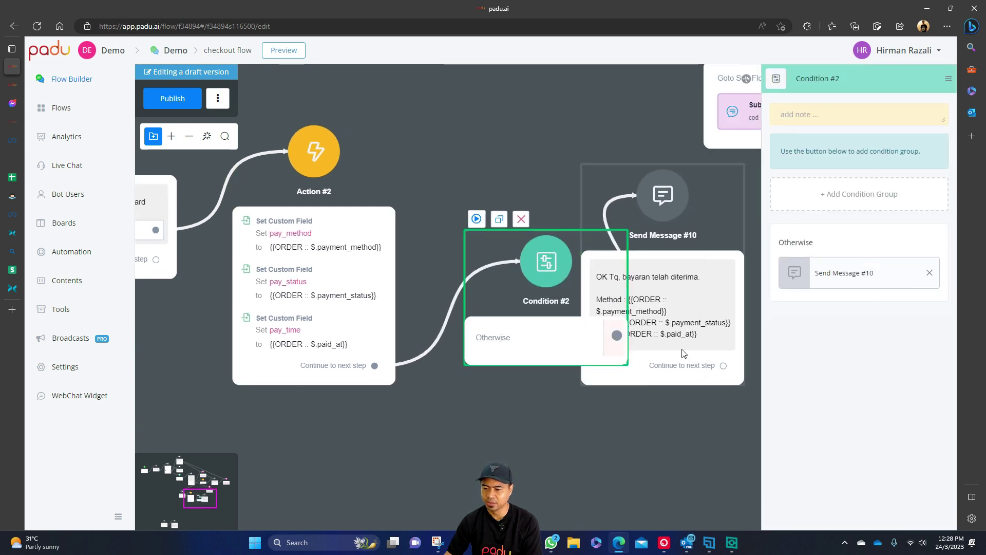
Give Condition #2 the rule pay_method IS Not bank and save it.
left_click(862, 193)
left_click(858, 208)
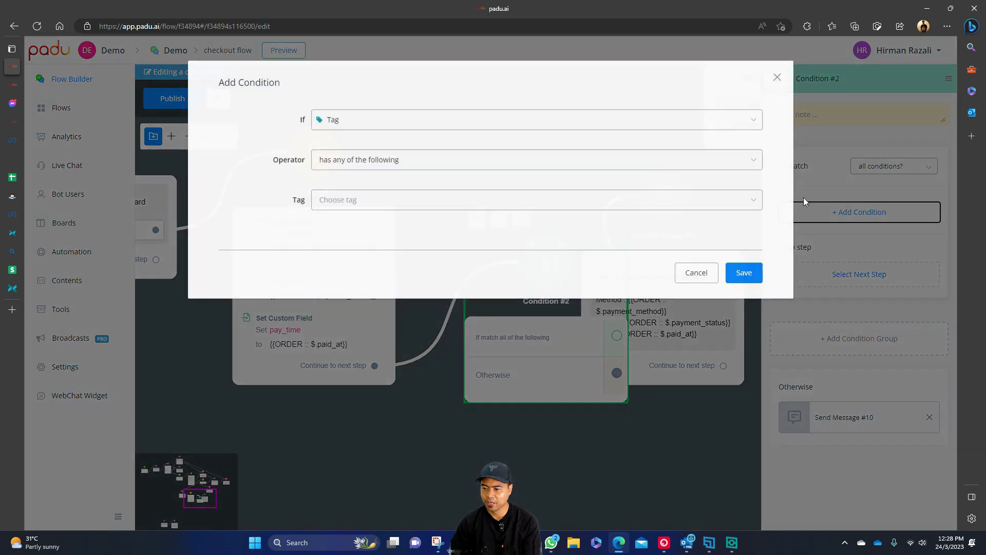
left_click(546, 126)
type("pay")
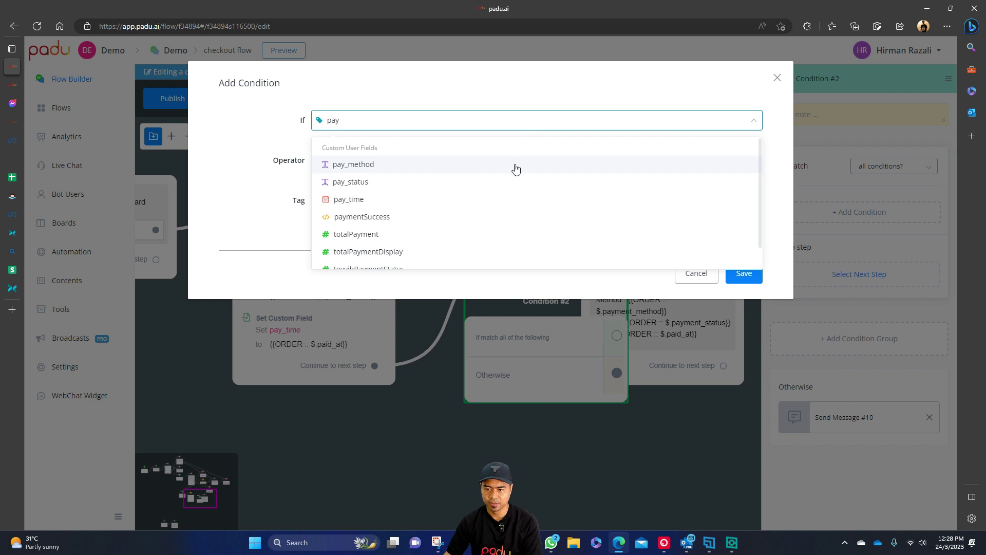
left_click(516, 167)
left_click(520, 165)
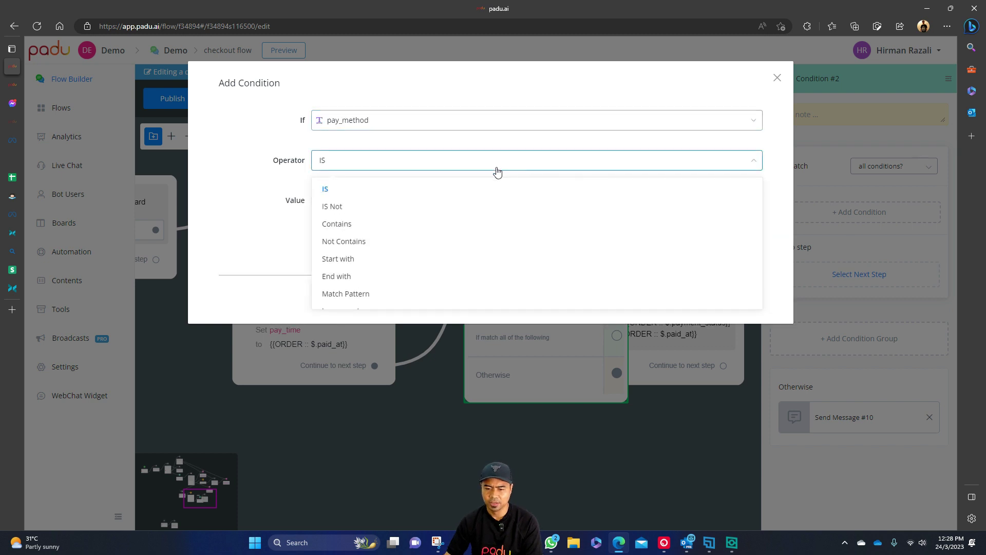
left_click(412, 207)
left_click(462, 200)
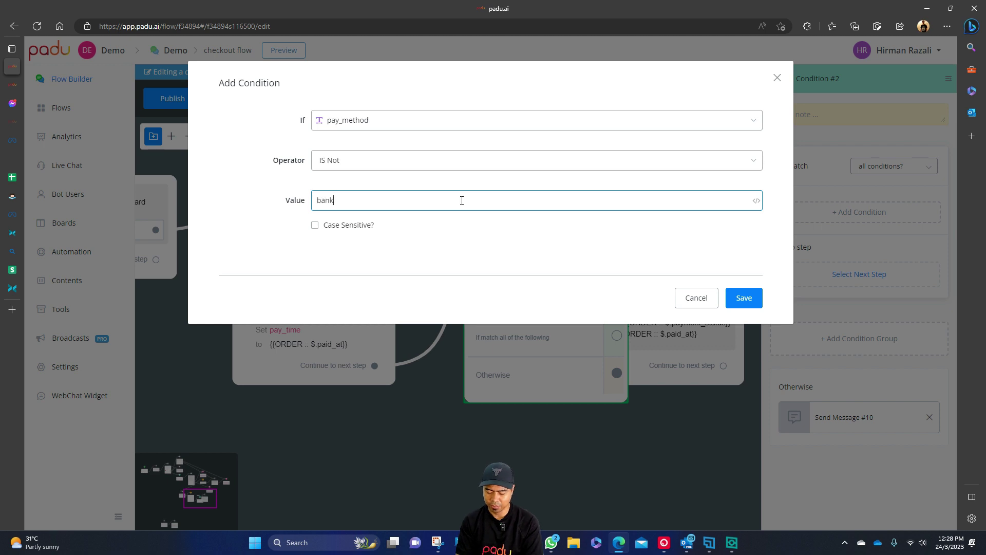
type("bank")
key("Return")
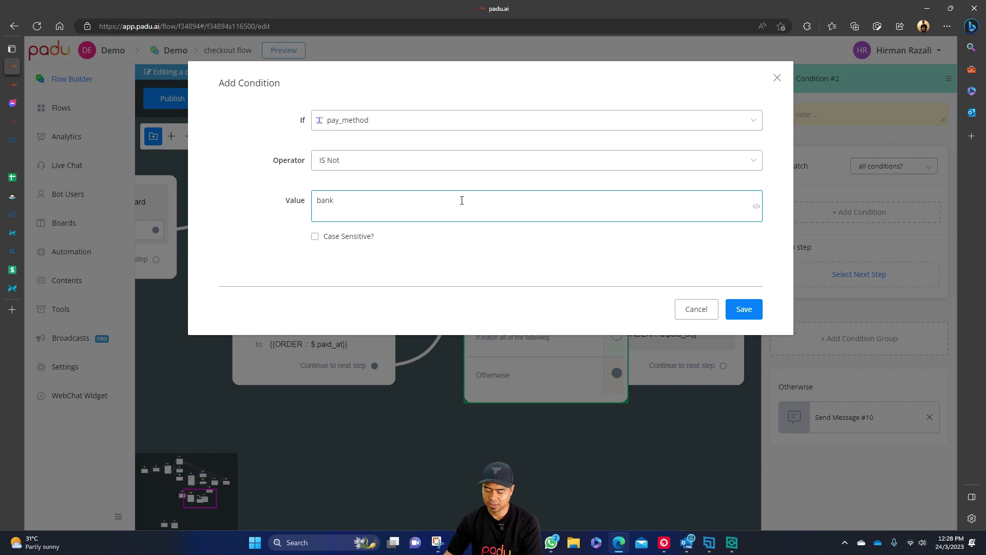
key("BackSpace")
left_click(744, 309)
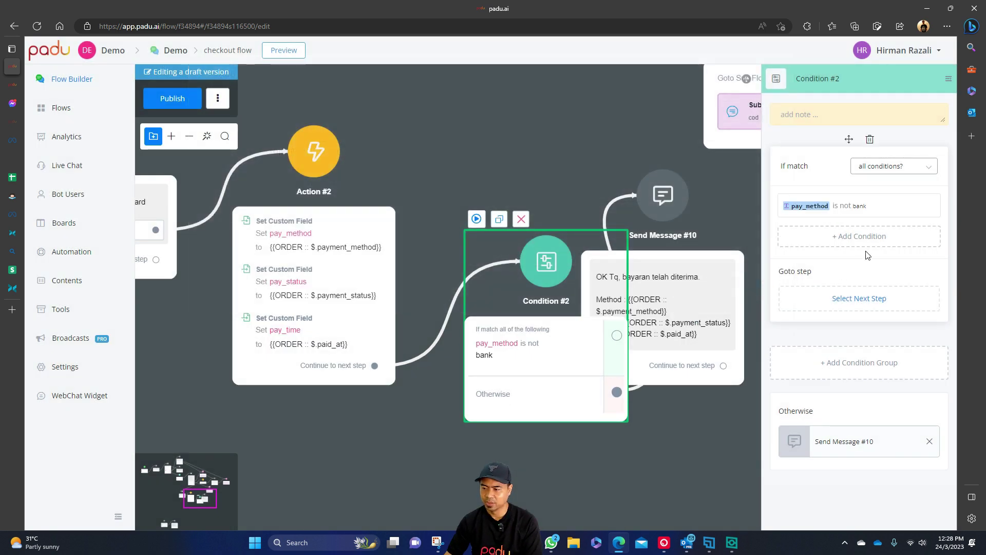
Add a second Condition #2 rule: pay_method IS Not cash.
left_click(854, 240)
left_click(461, 123)
type("pay_method")
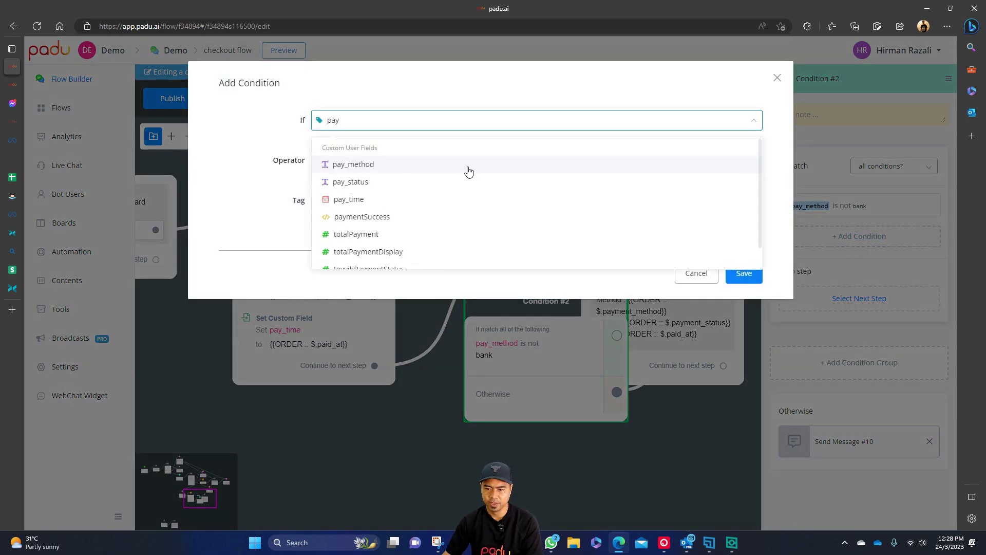
left_click(467, 167)
left_click(467, 161)
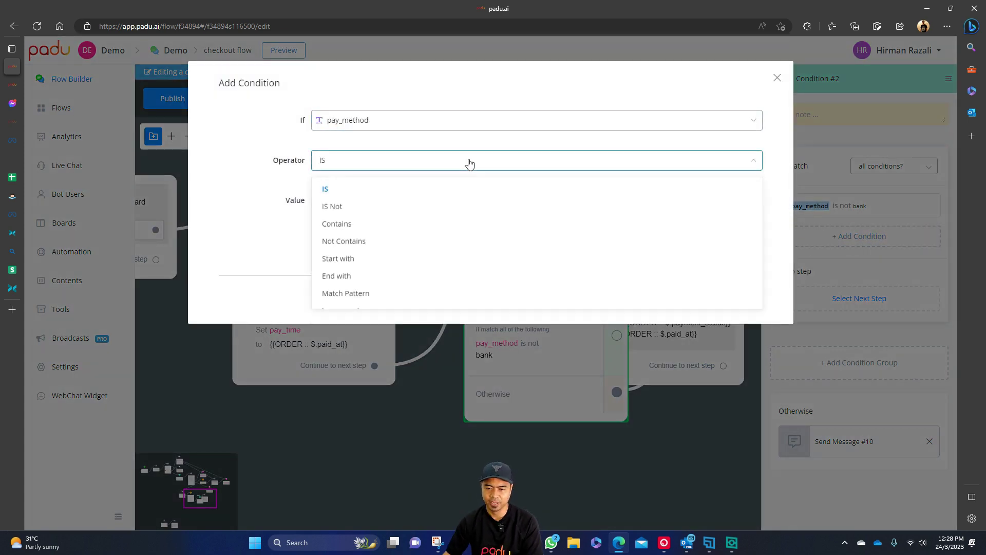
left_click(386, 210)
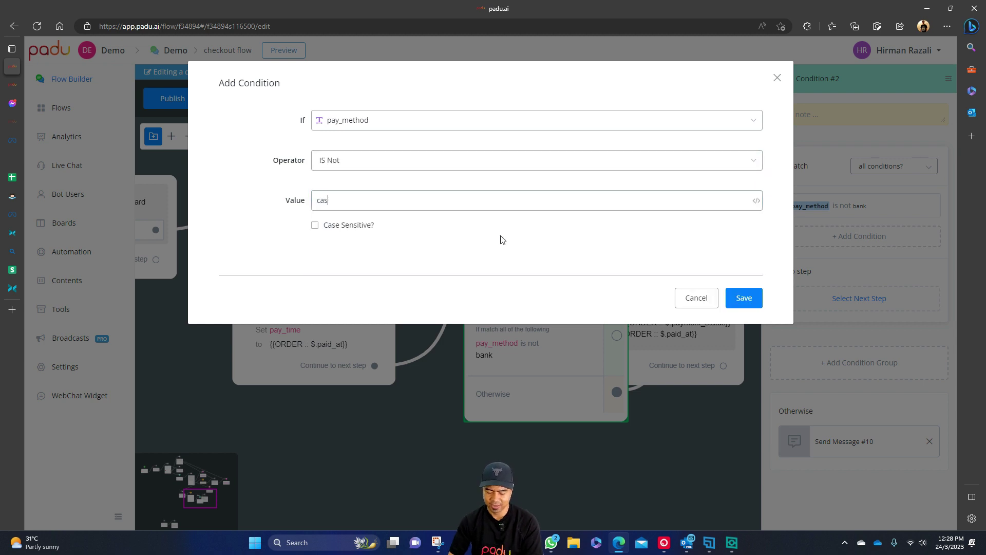
left_click(740, 302)
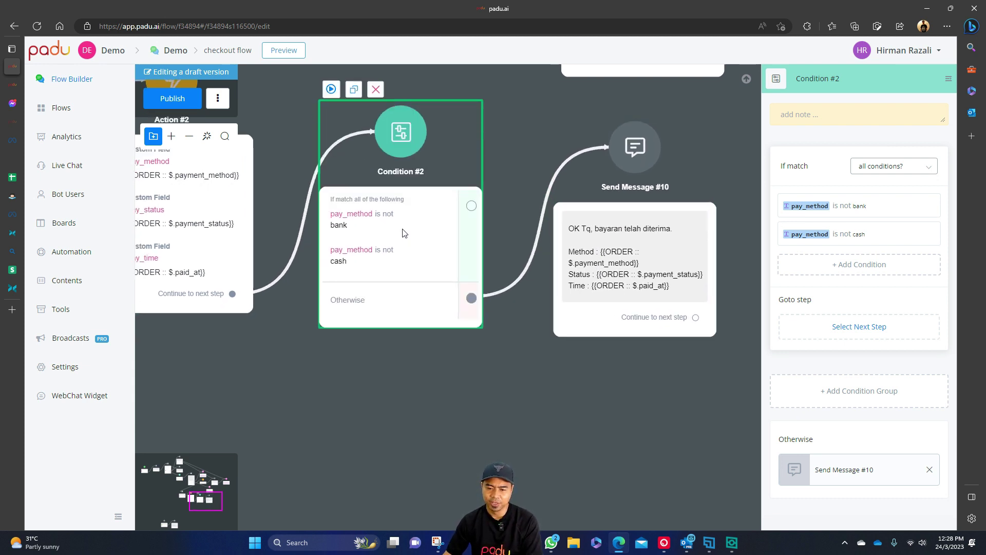
Scroll back through the demo chat's earlier payment messages, then switch to Stripe's test cards docs.
left_click(13, 85)
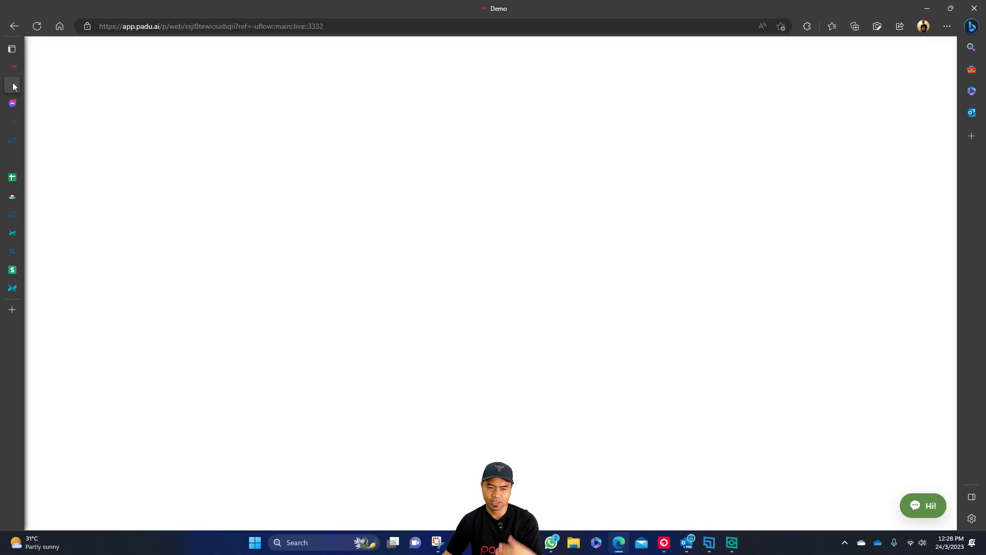
left_click(925, 506)
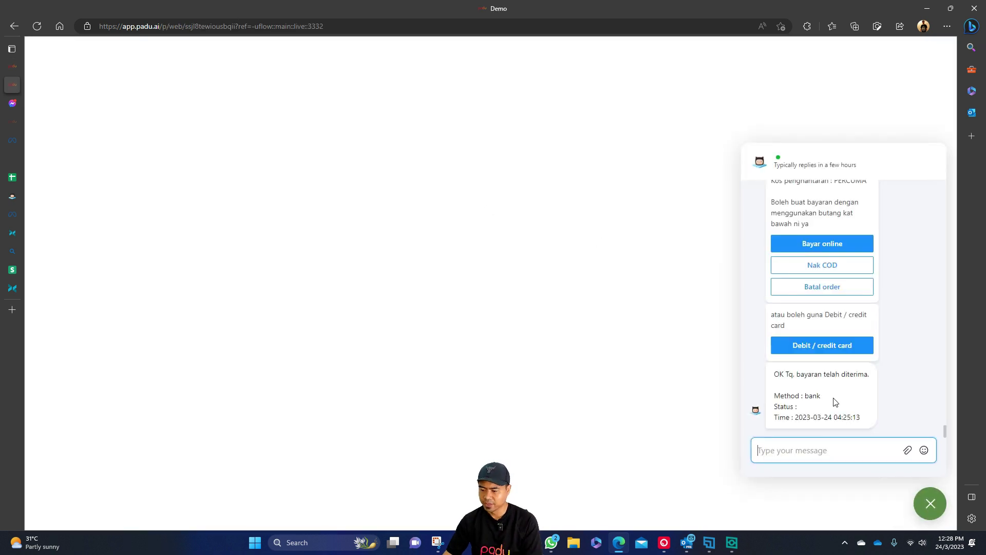
scroll(816, 396, "up", 10)
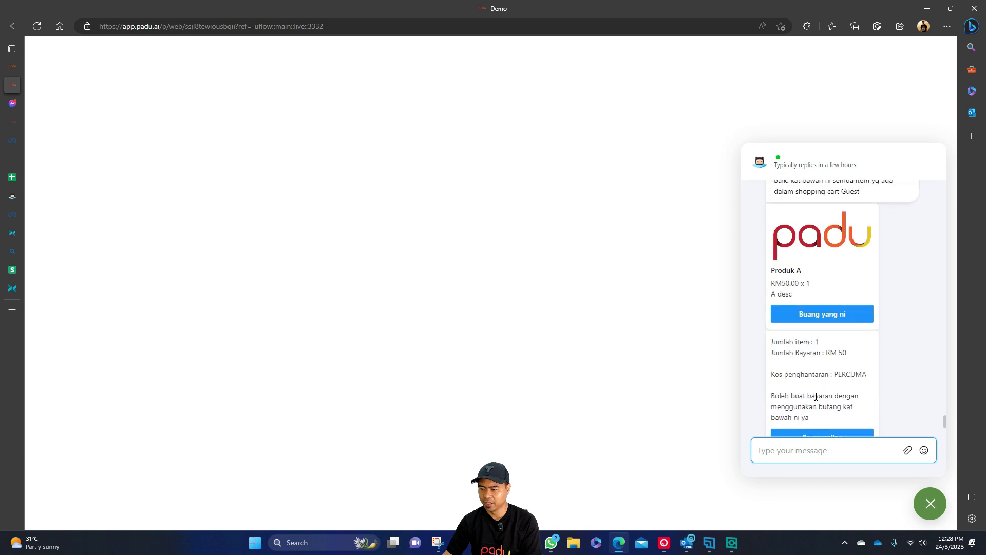
scroll(816, 396, "up", 10)
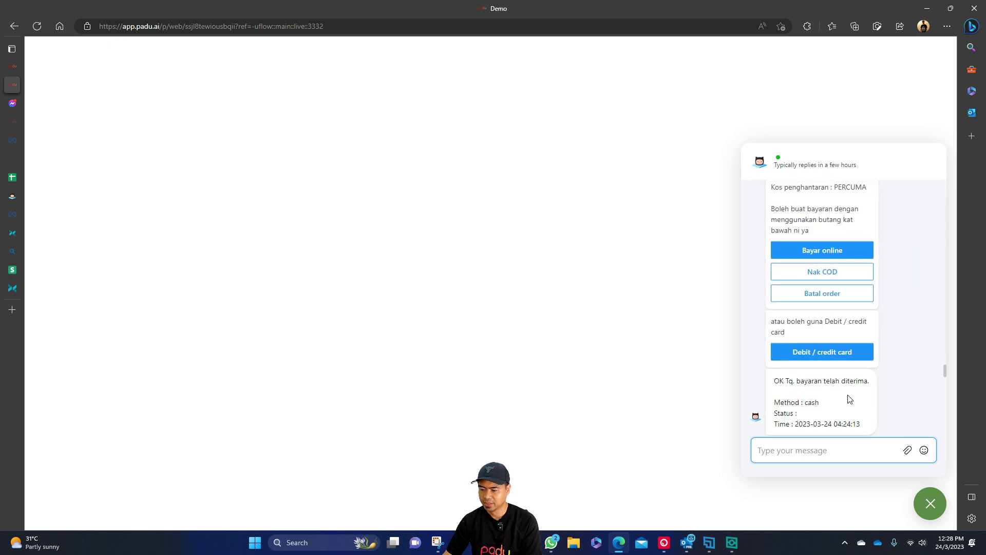
scroll(849, 399, "up", 10)
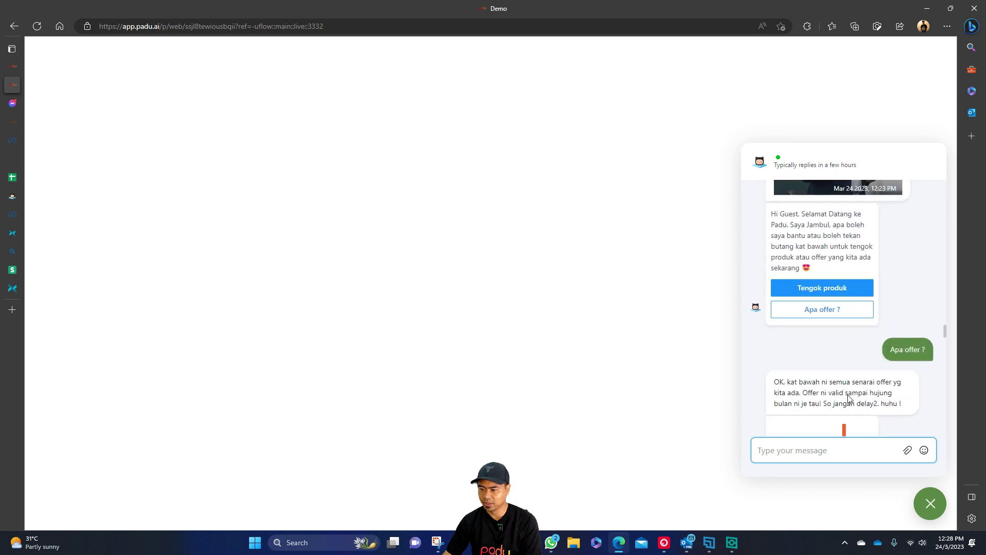
scroll(849, 398, "up", 4)
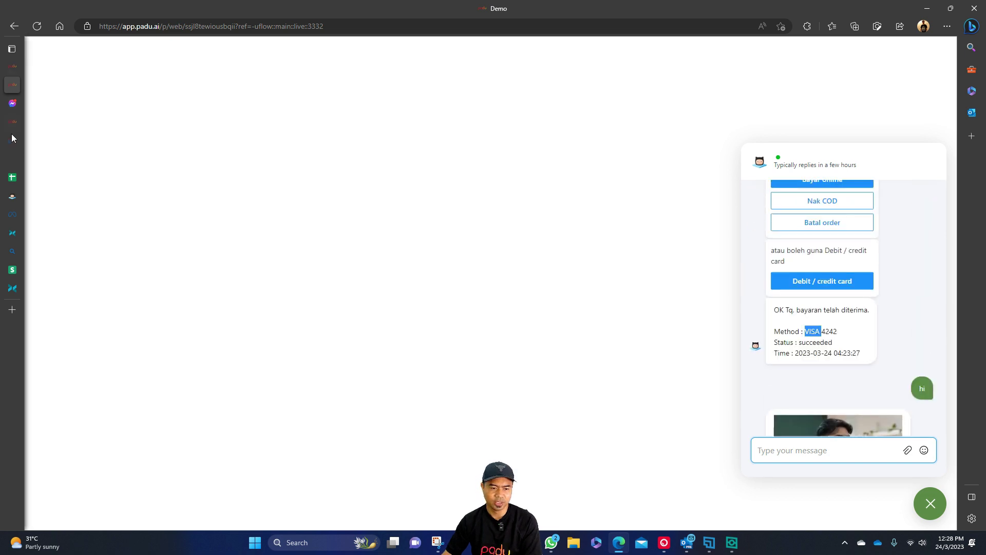
mouse_move(15, 121)
left_click(72, 271)
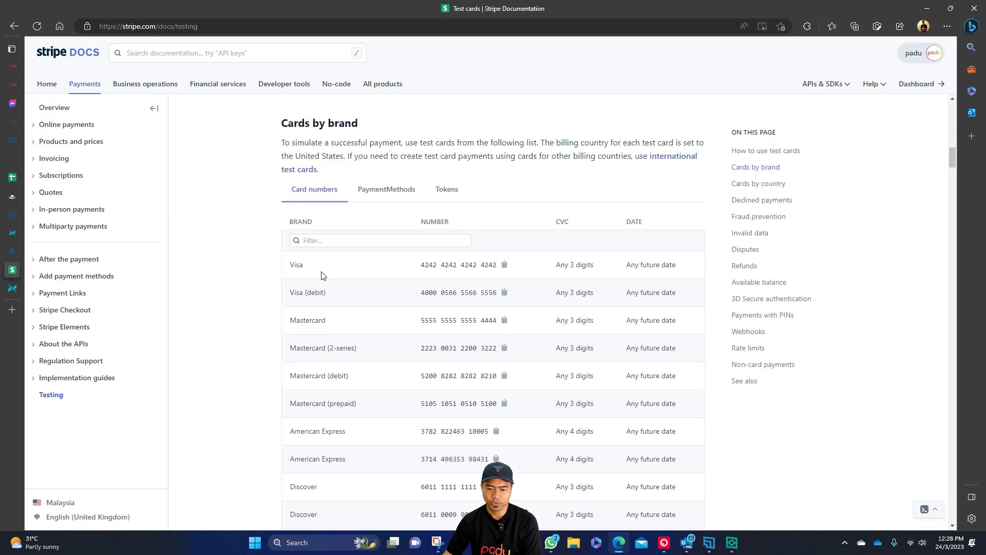
Browse the Cards by brand table, then go back to Padu's checkout flow canvas.
scroll(296, 303, "down", 1)
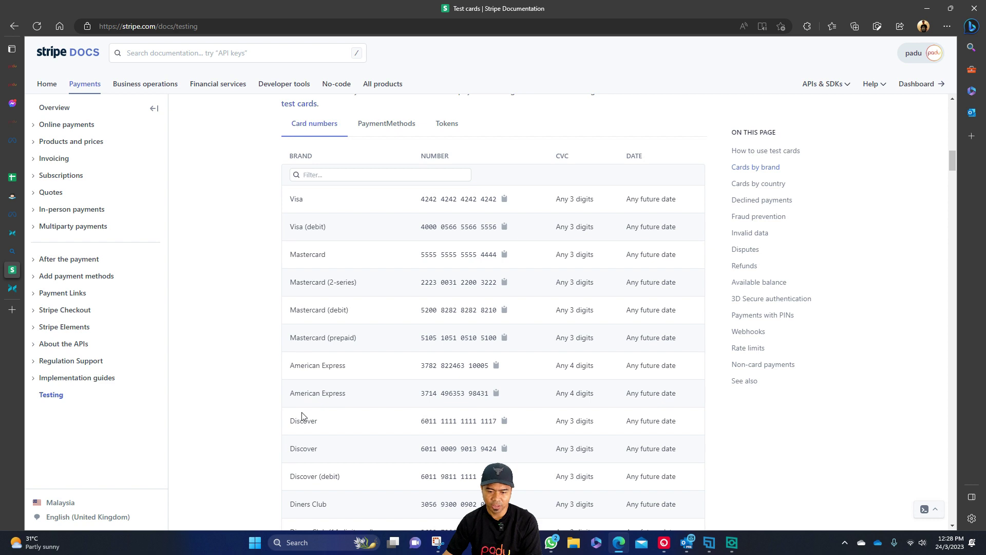
scroll(306, 406, "down", 2)
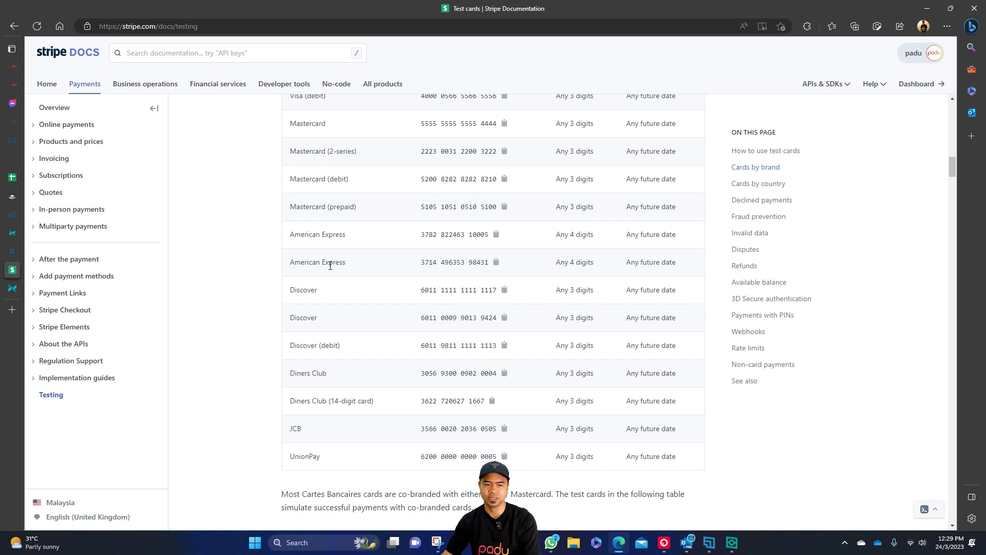
left_click(13, 66)
left_click_drag(369, 395, 436, 366)
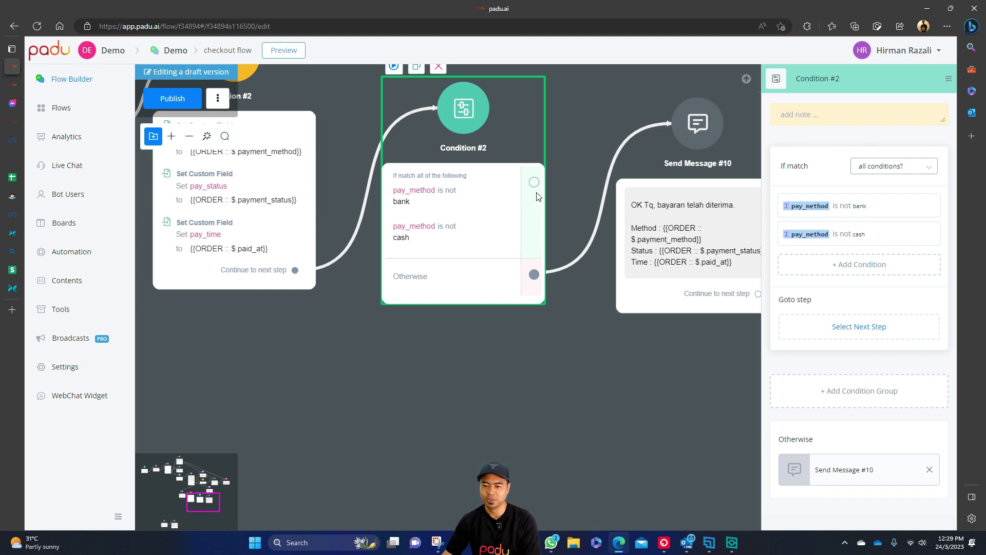
Move Send Message #10 aside and add a Condition step on Condition #2's Otherwise path.
left_click_drag(616, 112, 527, 126)
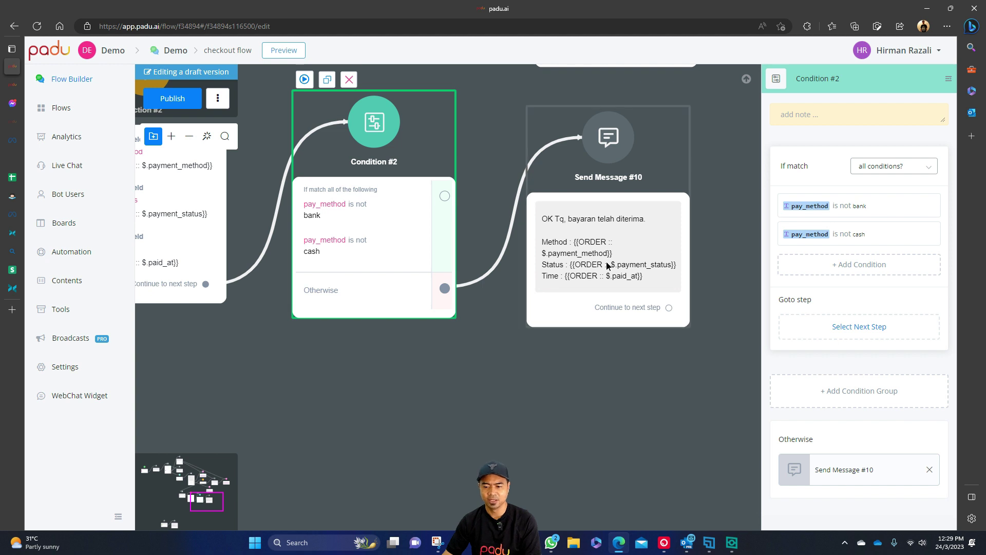
left_click_drag(596, 263, 674, 274)
left_click_drag(512, 355, 461, 372)
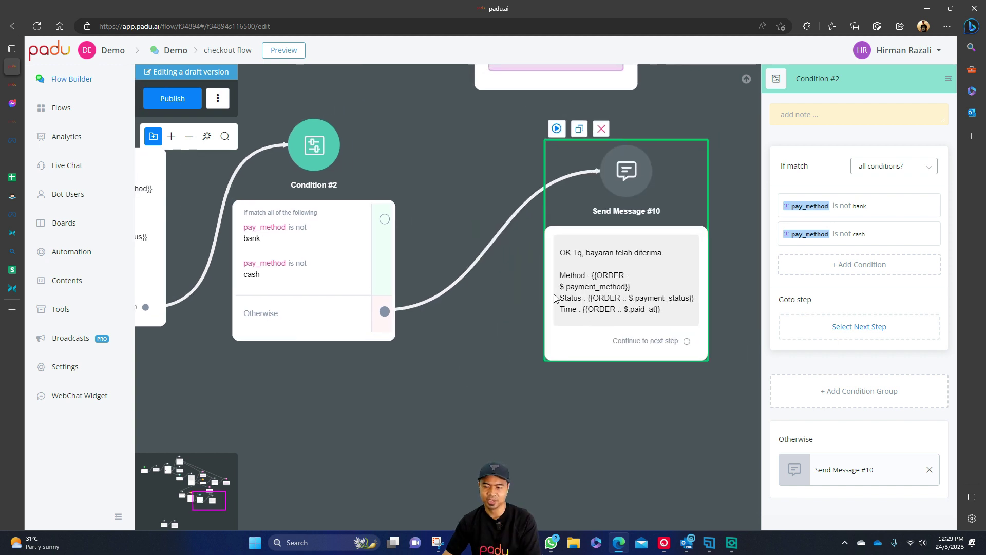
left_click_drag(572, 296, 608, 302)
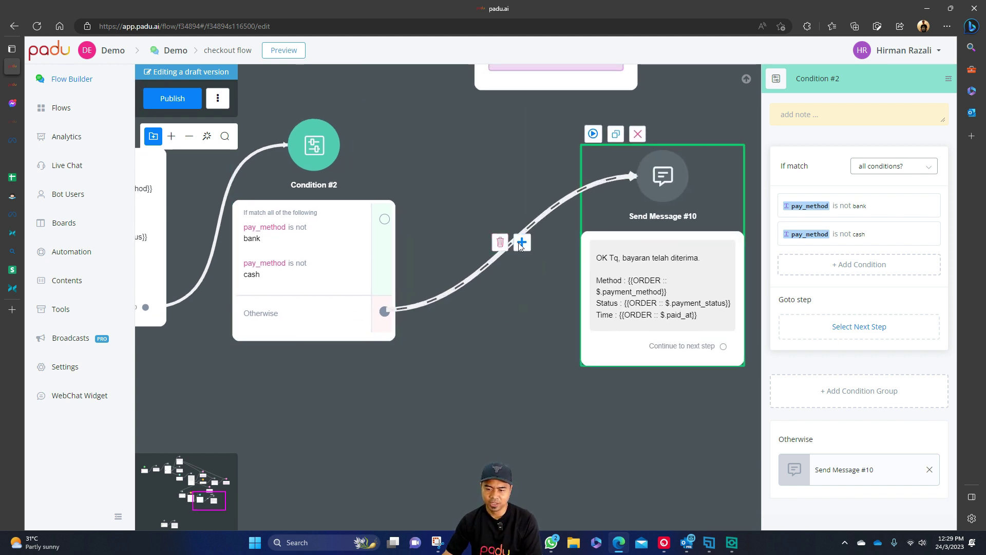
left_click(521, 242)
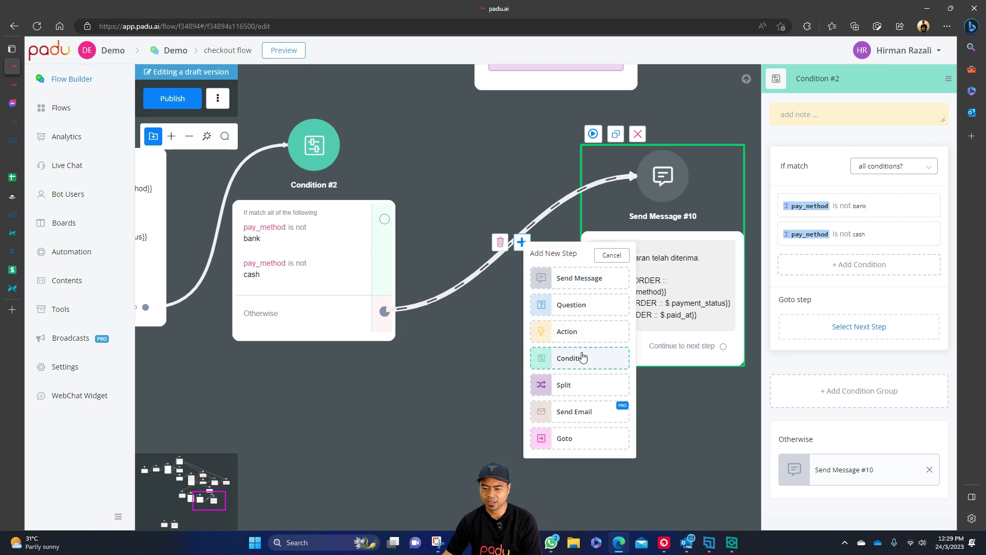
left_click(582, 357)
Add a new condition group to Condition #3 with a rule testing the pay_status field.
left_click(855, 204)
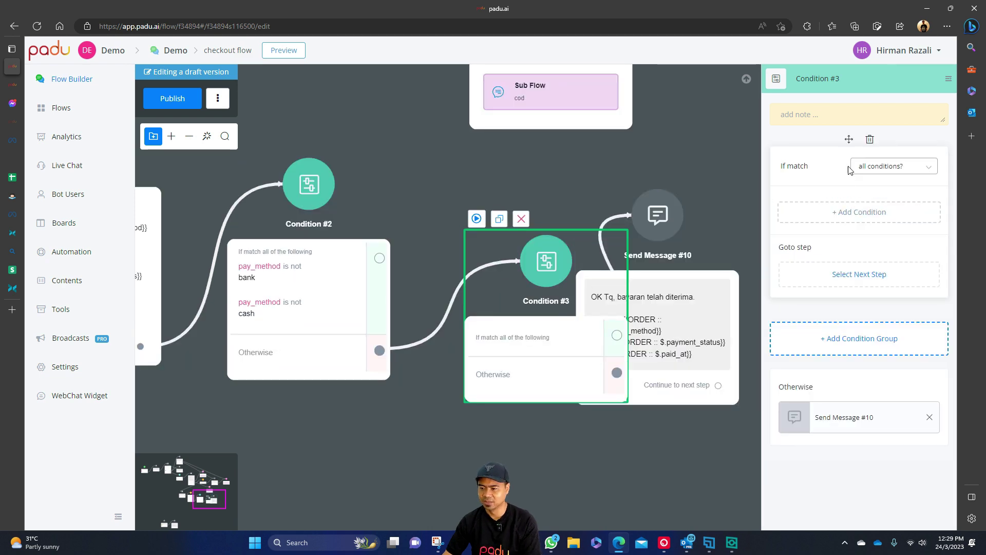
left_click(866, 211)
left_click(578, 122)
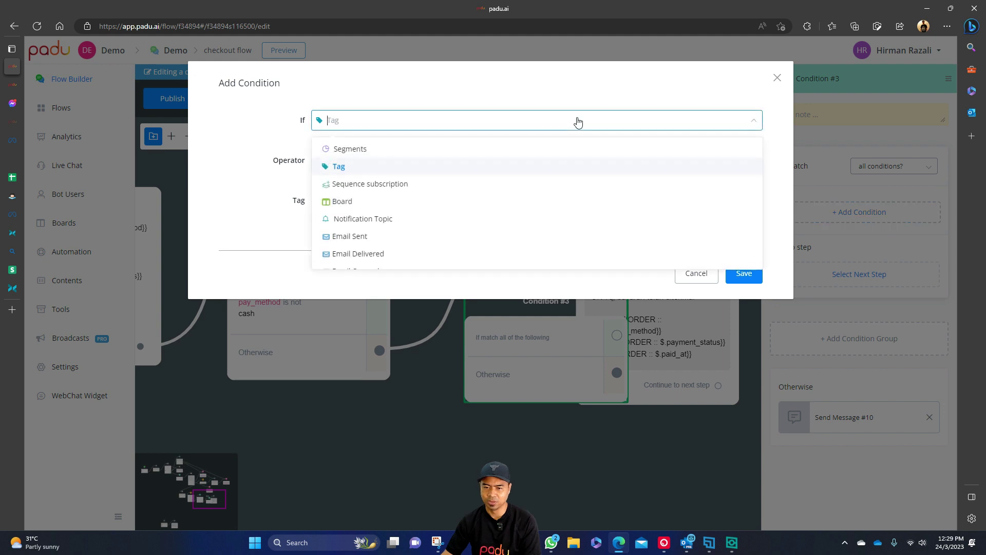
type("pay_")
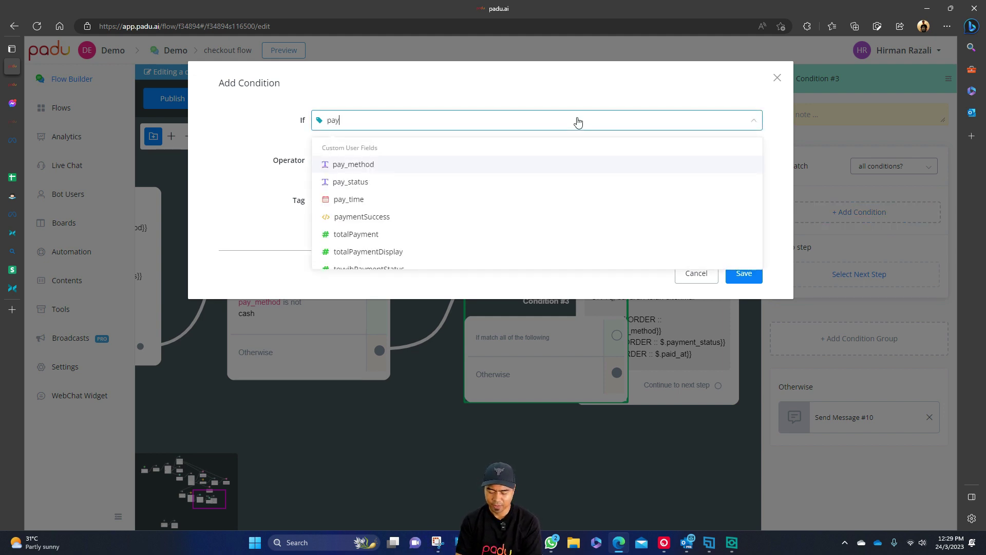
left_click(471, 182)
Paste 'succeeded' from the demo chat as the rule value, then link the match branch to Send Message #10.
left_click(465, 199)
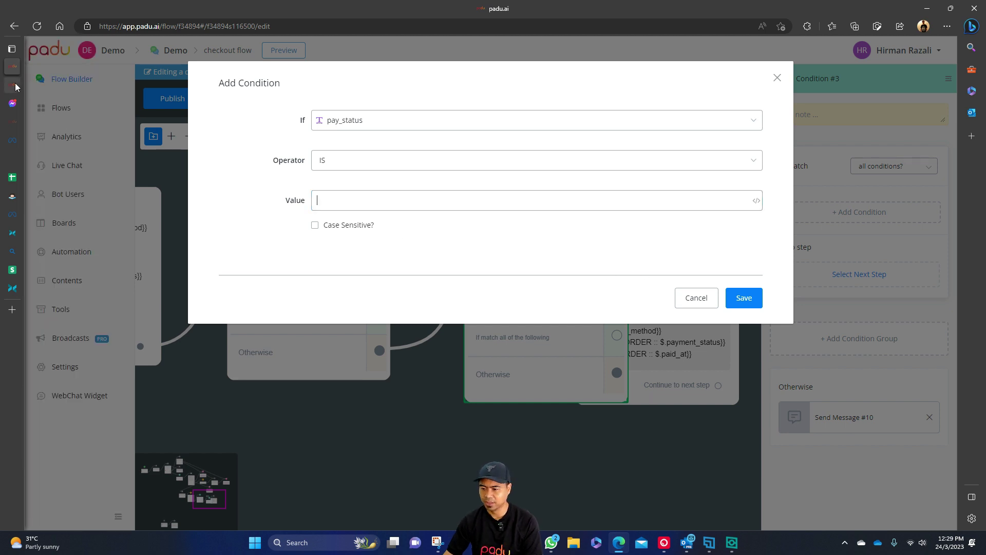
left_click(12, 85)
double_click(818, 342)
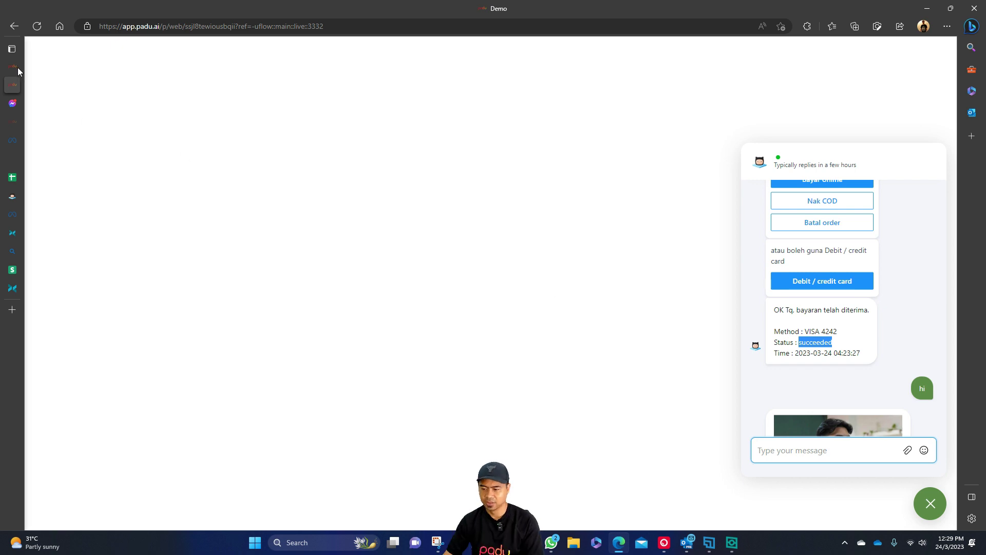
left_click(12, 66)
left_click(442, 200)
type("succeeded")
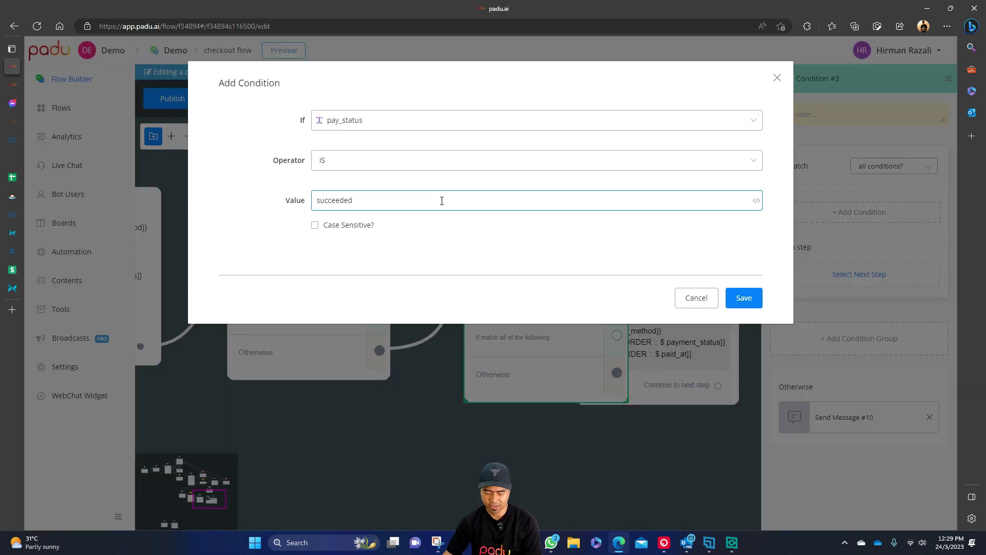
left_click(755, 299)
left_click_drag(641, 427, 480, 396)
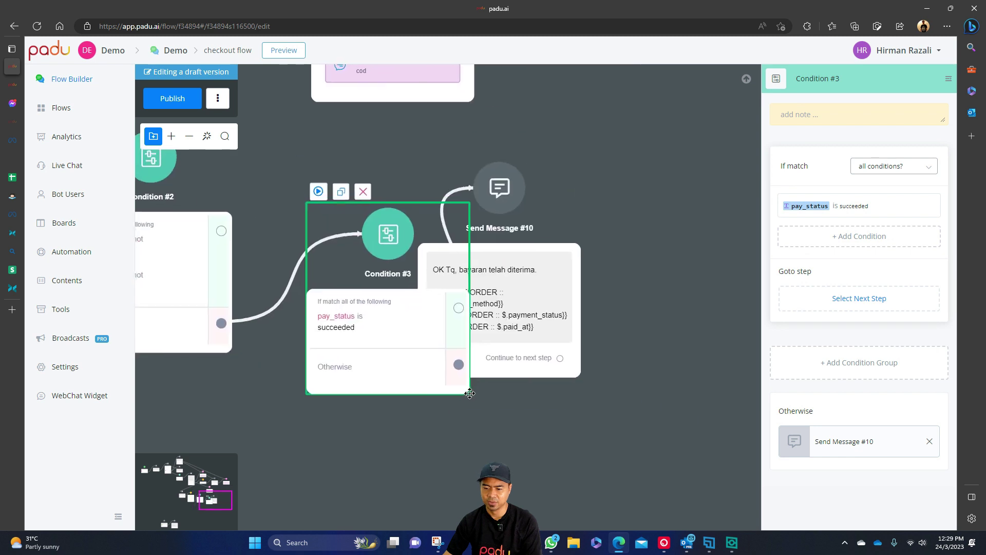
left_click_drag(456, 305, 622, 171)
Replace Condition #3's Otherwise link with a new Send Message #11 reading 'Bayaran gagal. sorry'.
left_click(518, 317)
key("Delete")
key("Return")
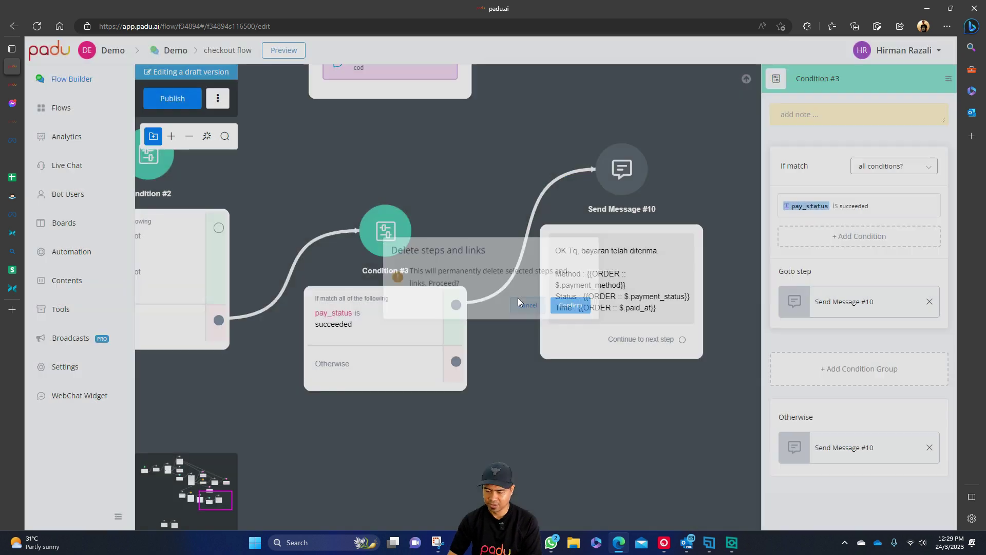
left_click_drag(444, 267, 540, 265)
left_click(576, 300)
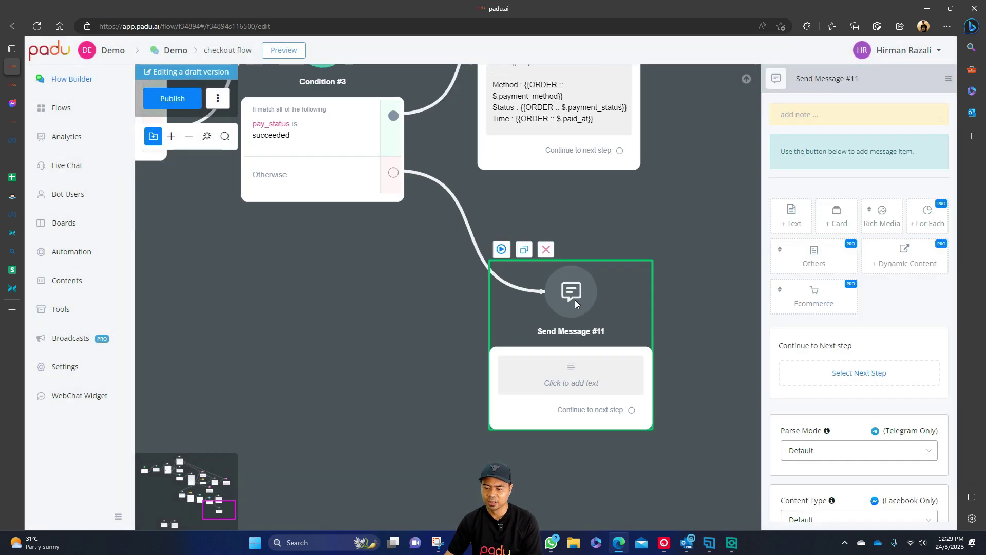
left_click(848, 120)
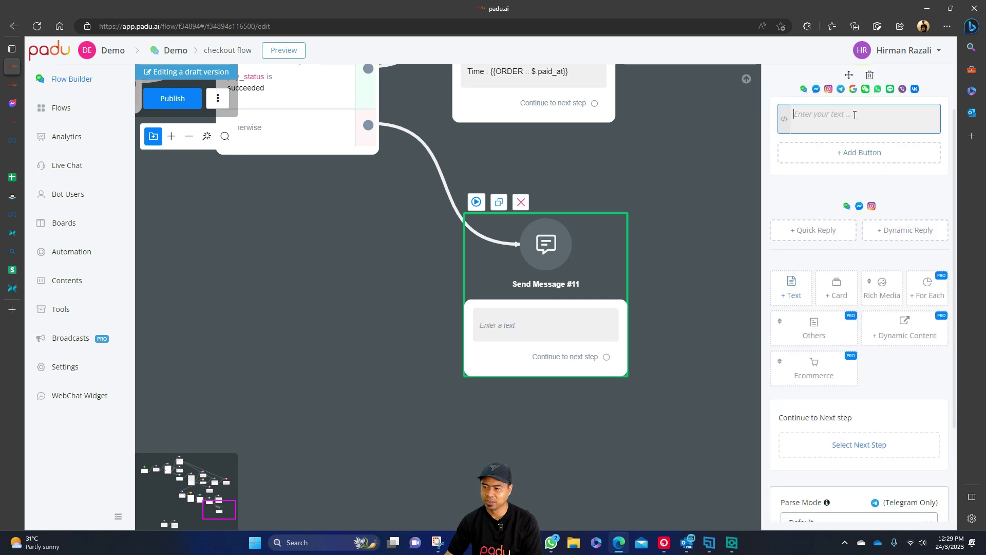
type("Bayaran gagal. sorry")
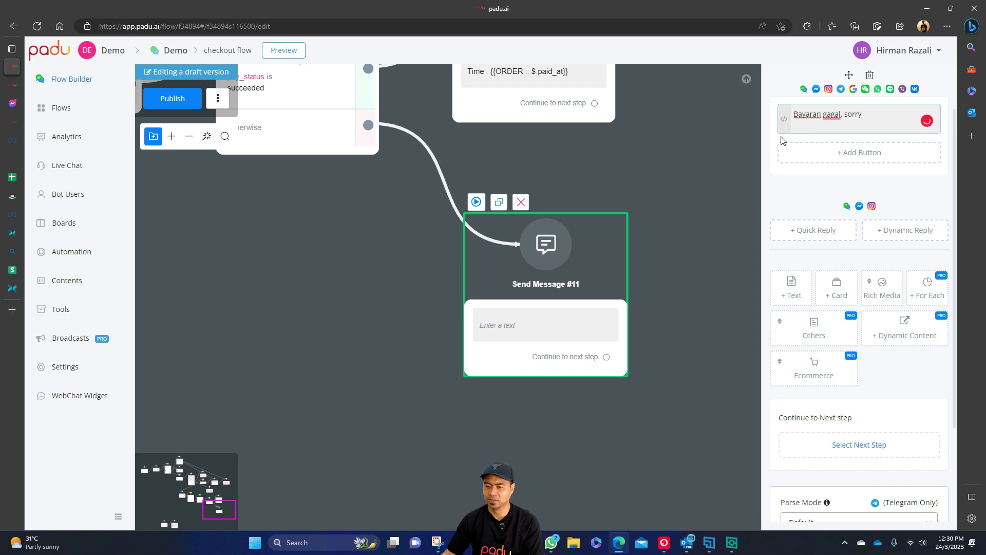
left_click(678, 258)
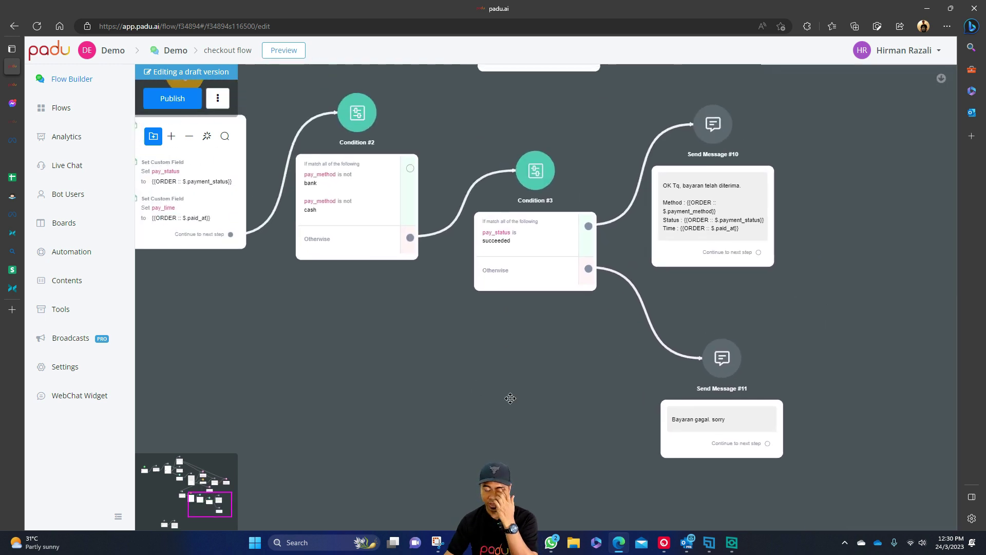
Tidy the canvas, placing Send Message #10 beside Condition #3 and moving Condition #3 lower.
left_click_drag(517, 213, 579, 171)
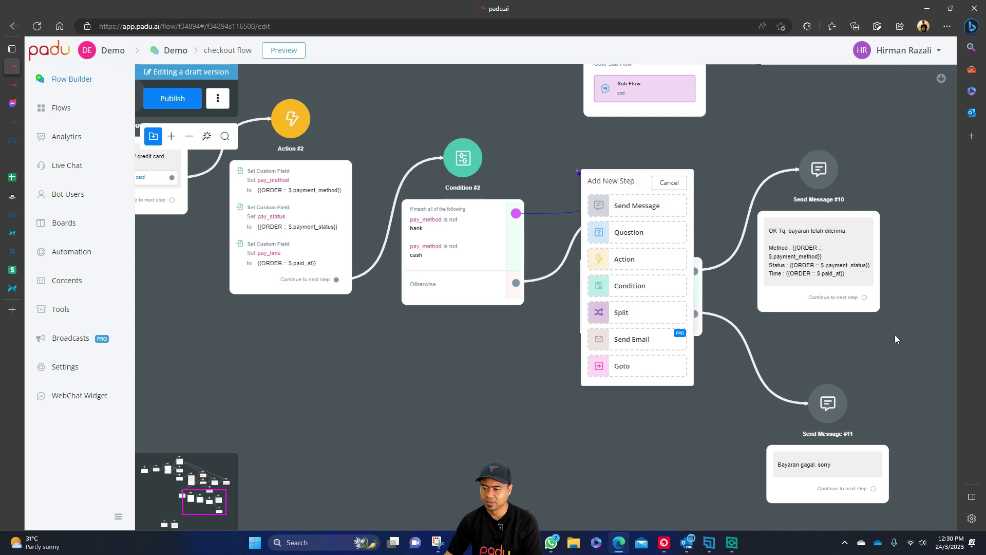
left_click_drag(751, 105, 828, 243)
left_click_drag(569, 159, 633, 337)
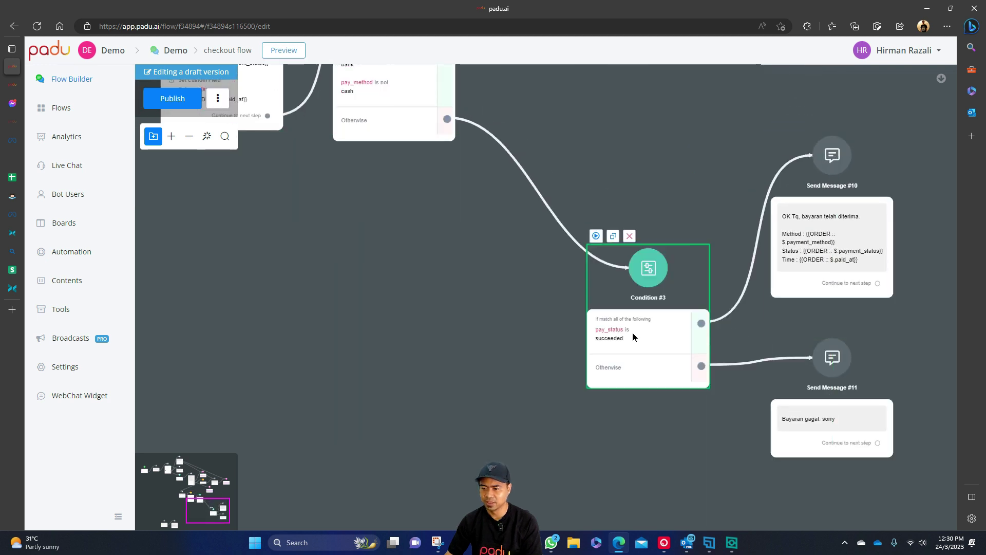
scroll(430, 239, "up", 4)
left_click(430, 217)
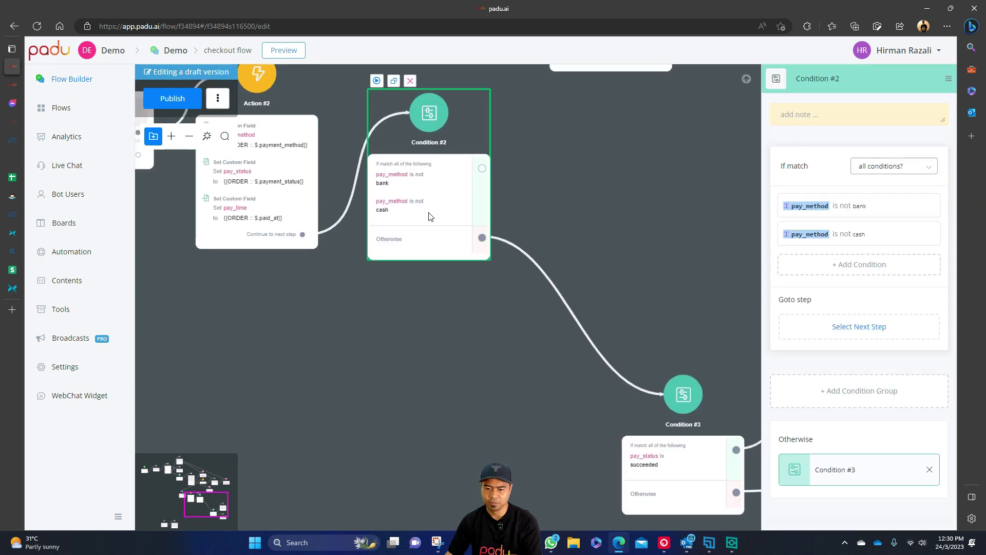
Add a second condition group to Condition #2 with the rule pay_method is bank.
left_click(874, 403)
left_click(877, 277)
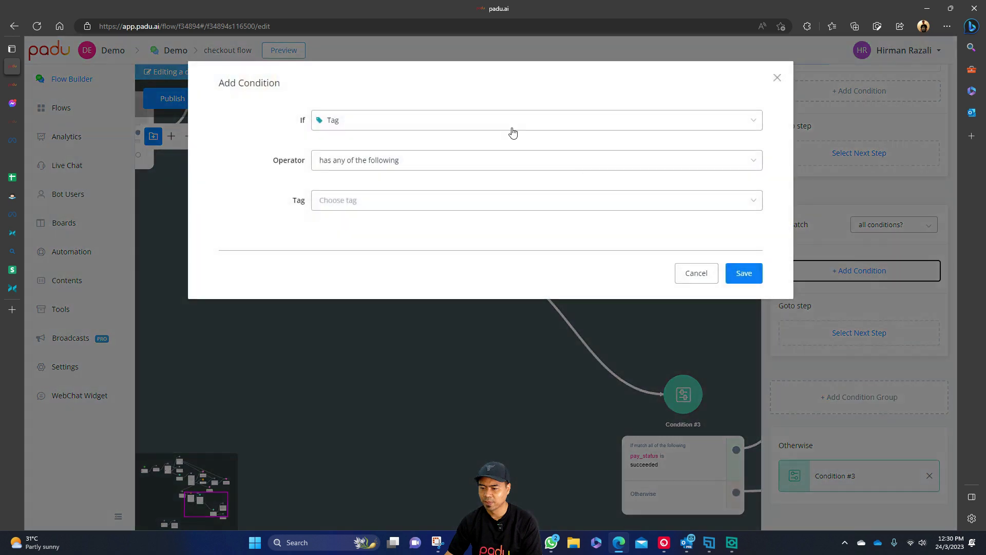
left_click(465, 123)
type("pay")
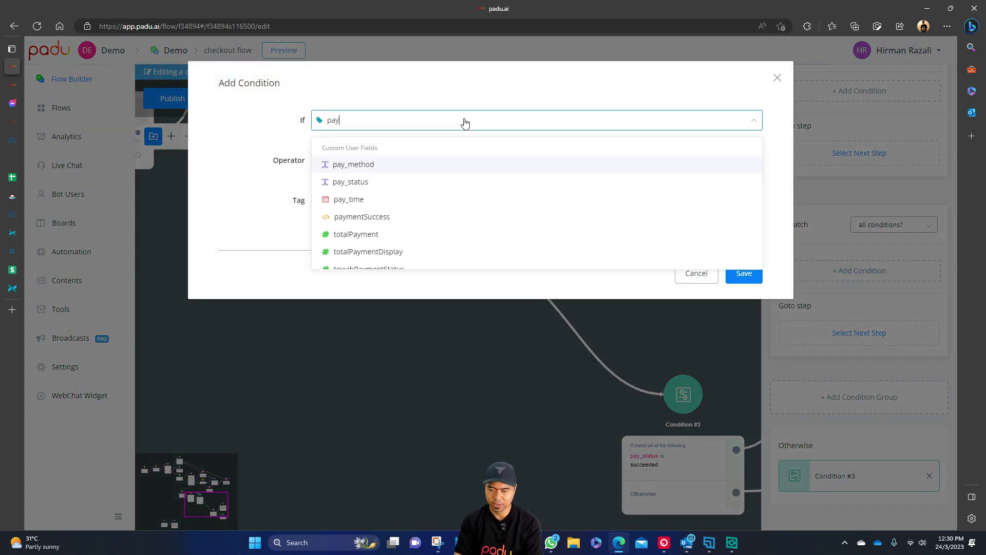
left_click(467, 167)
left_click(464, 199)
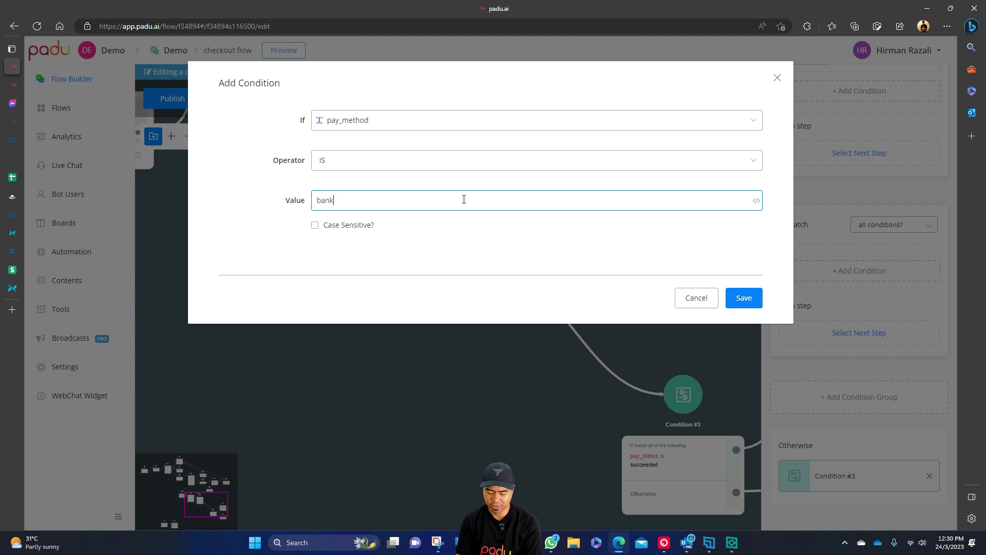
left_click(744, 299)
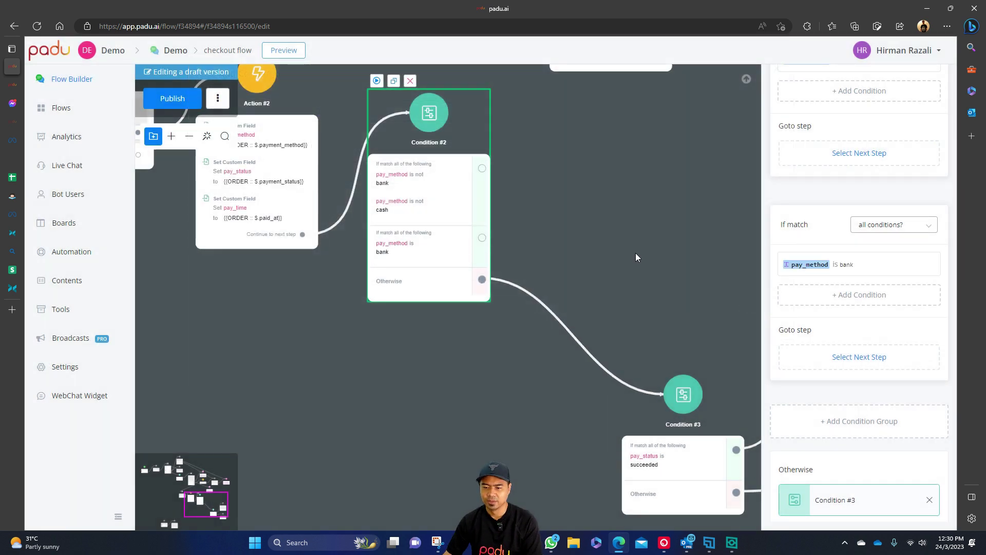
Delete the pay_method is not bank rule from Condition #2's first group.
scroll(859, 243, "up", 4)
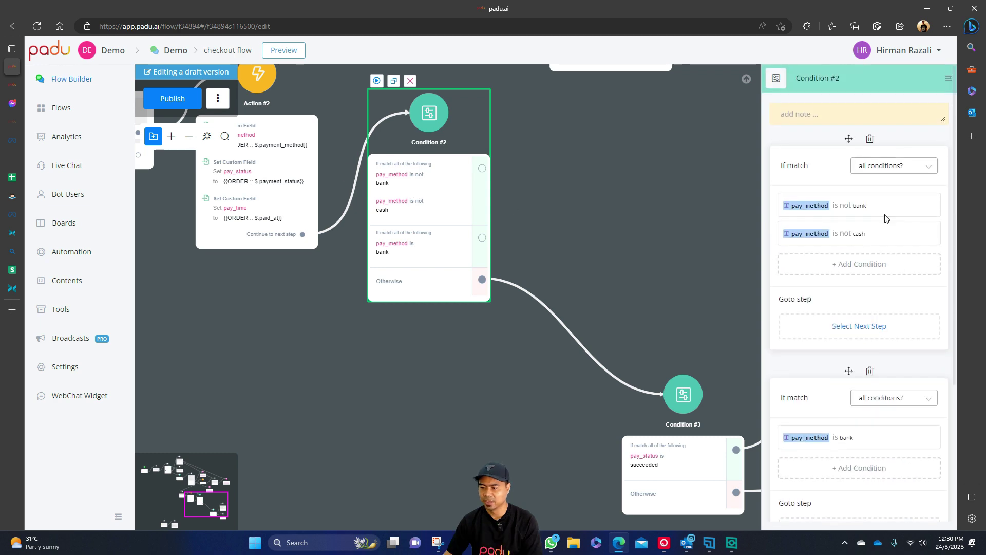
left_click(867, 208)
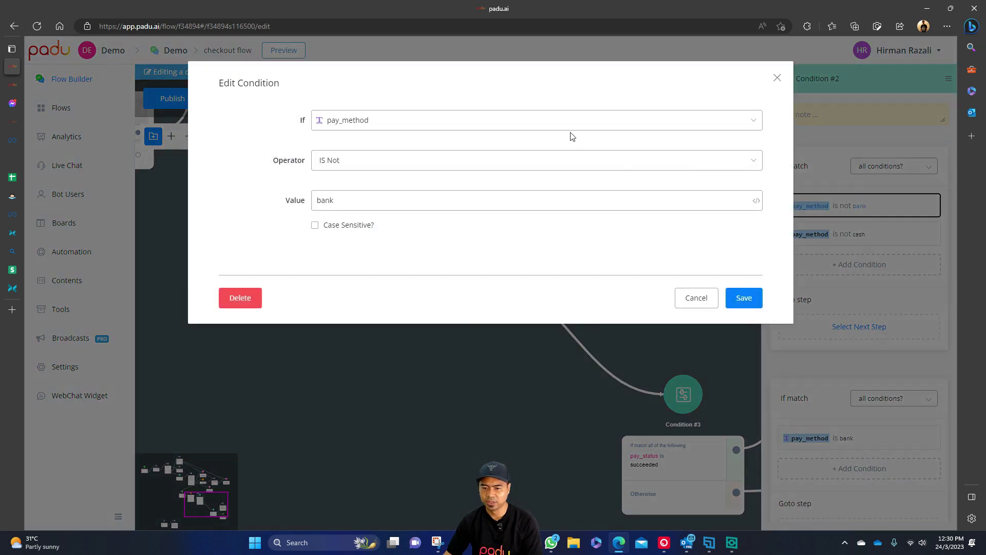
left_click(257, 296)
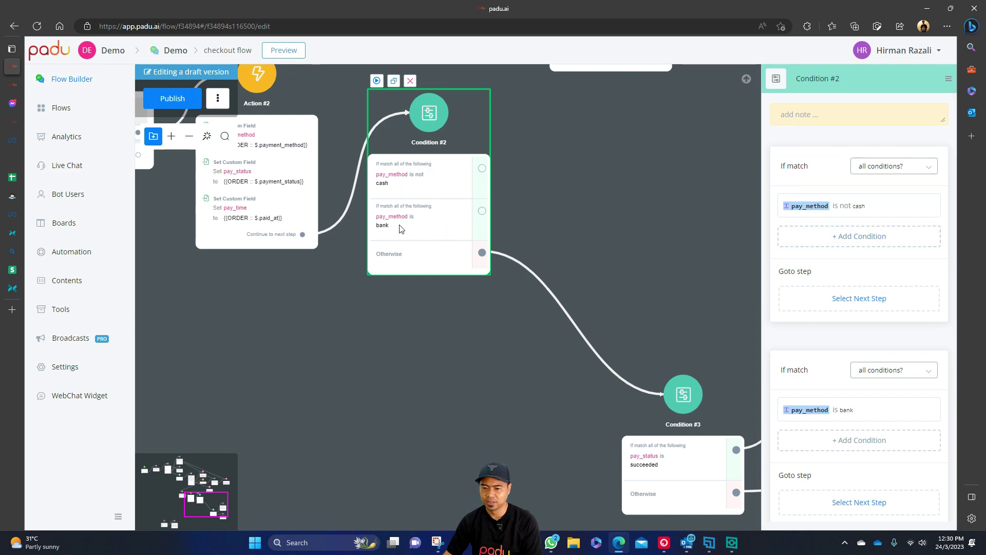
left_click(624, 215)
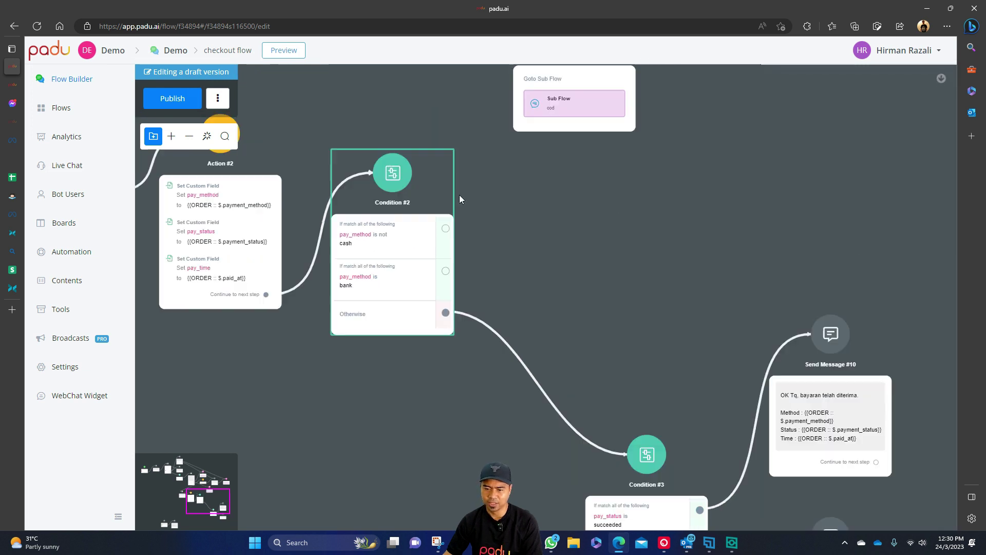
Link Condition #2's not-cash branch to a new Send Message #12 and begin its 'OK tq, order dah diterima' text.
left_click_drag(445, 228, 621, 201)
left_click(633, 229)
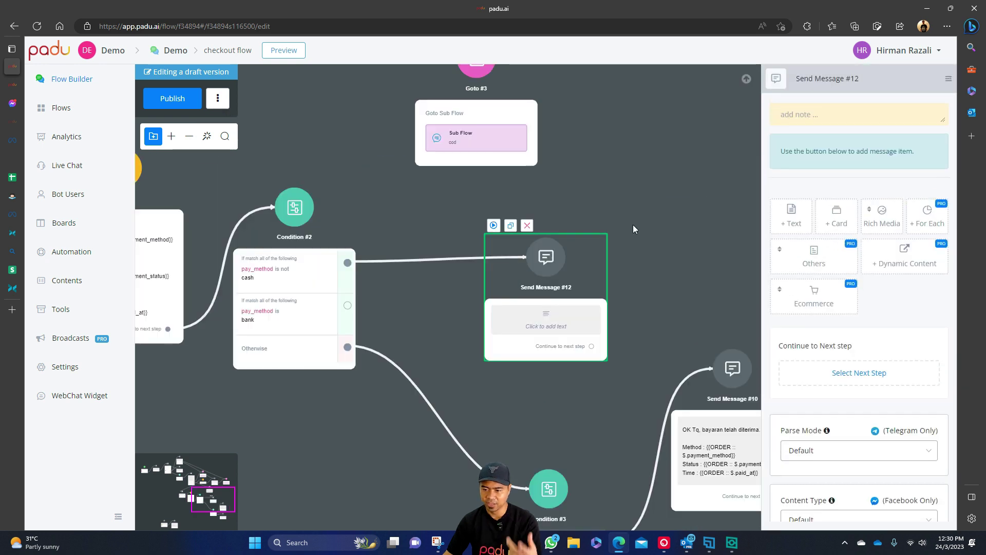
left_click(791, 211)
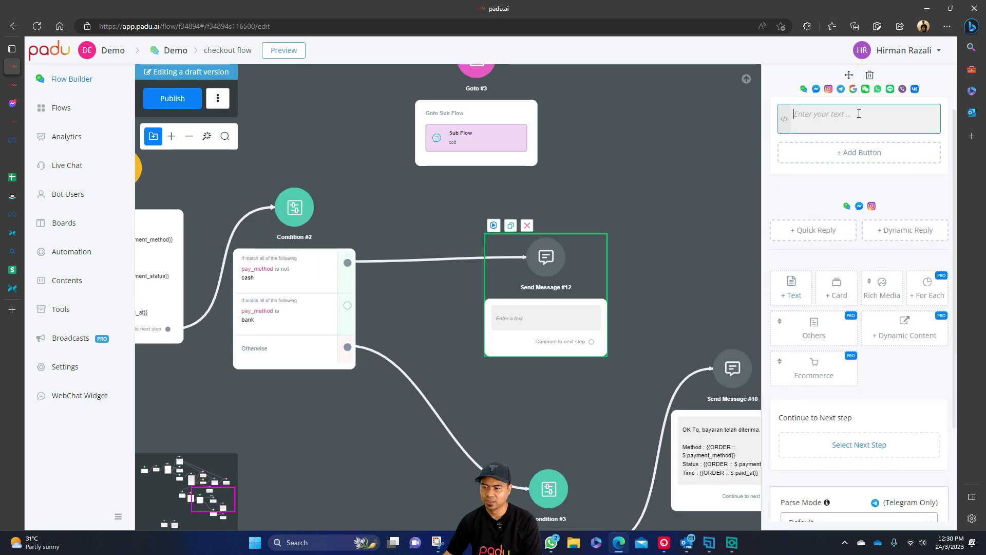
type("OK tq, order dah diterima")
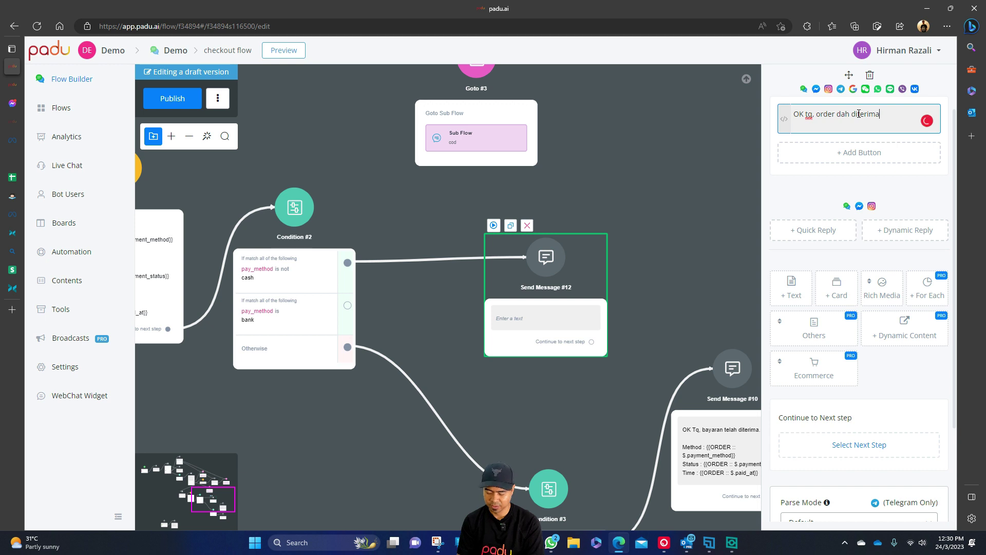
type("nanti kalau na")
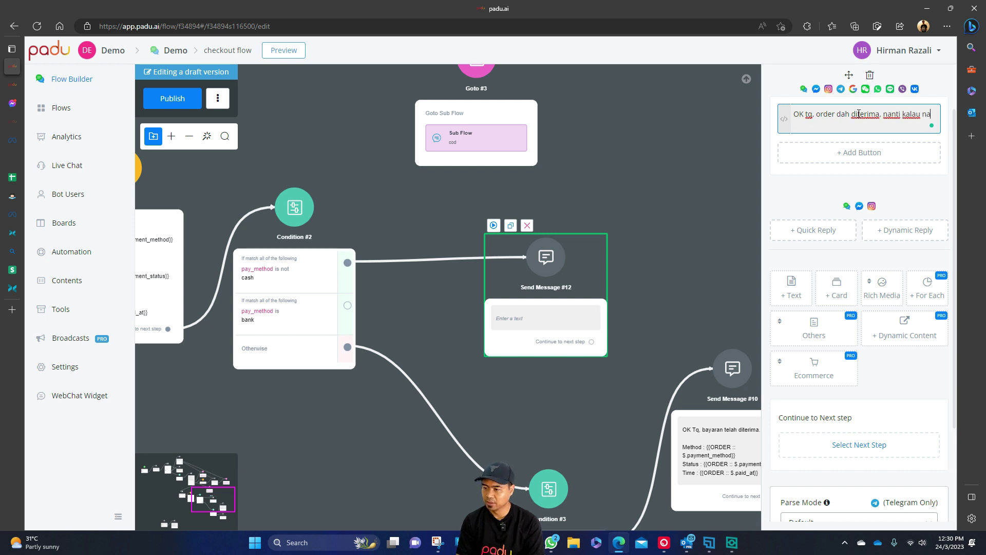
type("h bank in, boleh paste slip kt sini ya")
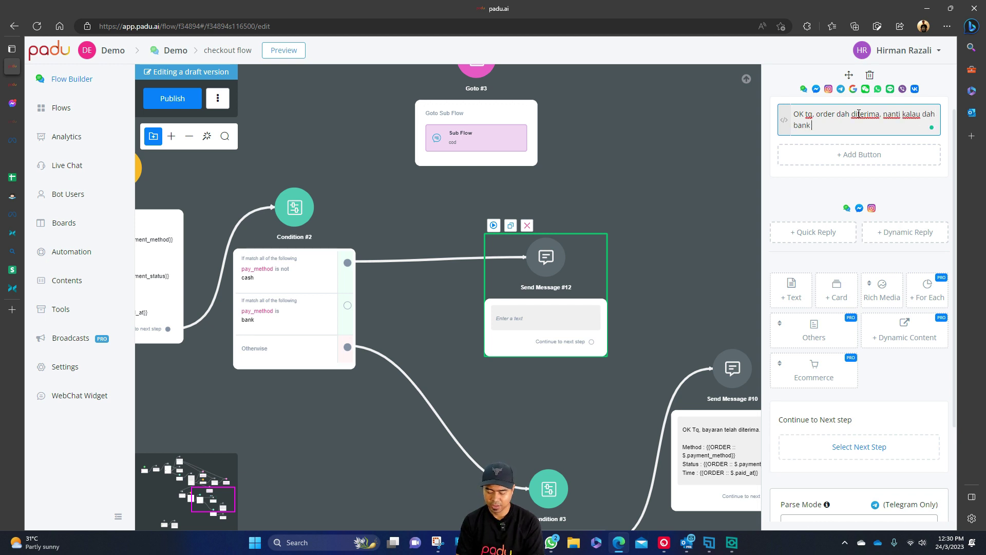
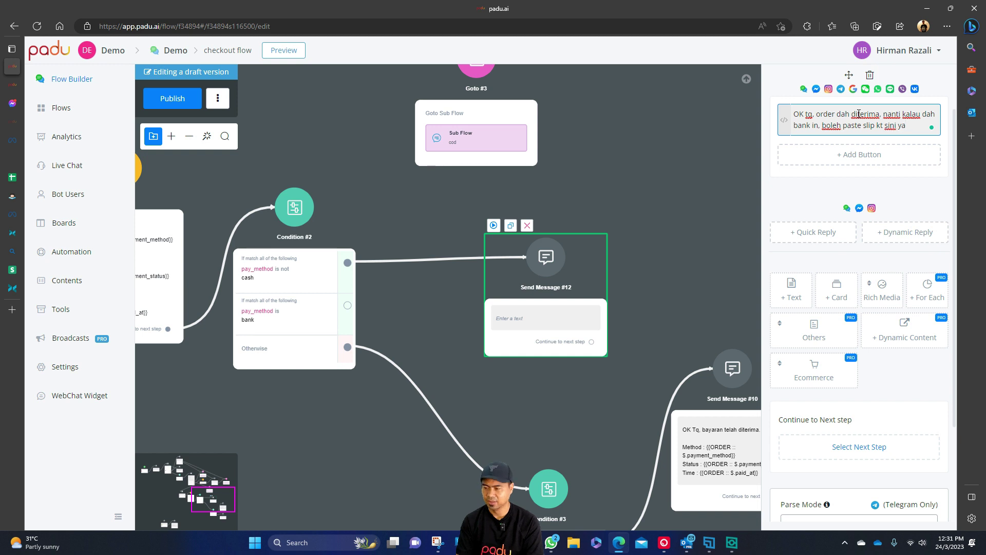
Append 'ni maklumat bank ya', the bank name Maybank and the account holder name to Send Message #12.
key("Return")
key("Return")
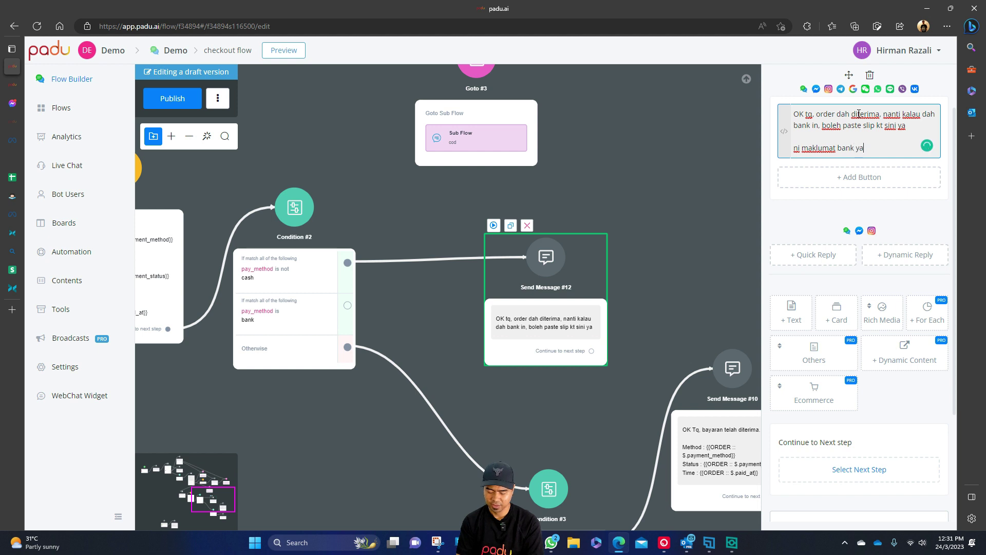
type("ni maklumat bank ya")
key("Return")
key("Return")
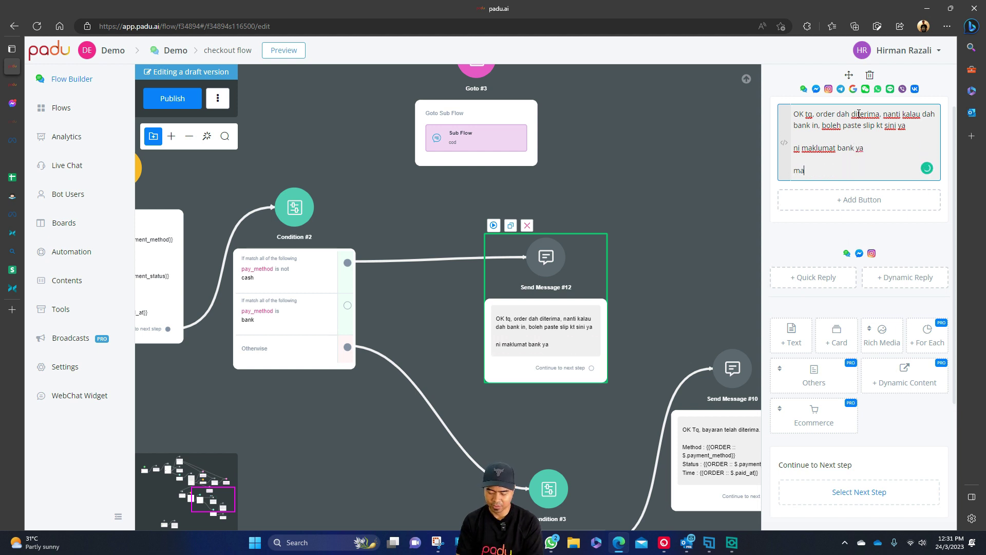
type("maybank")
key("Return")
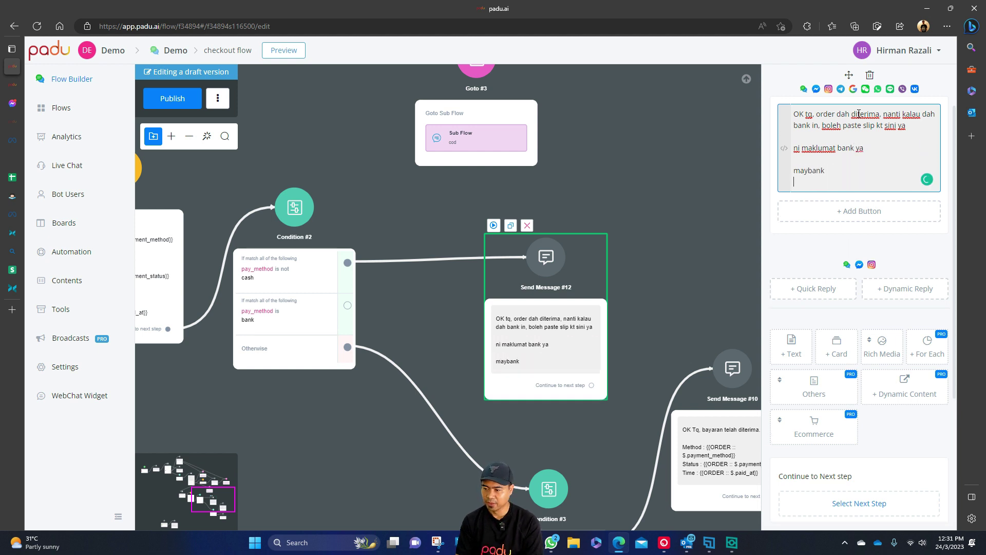
type("game of life")
key("Return")
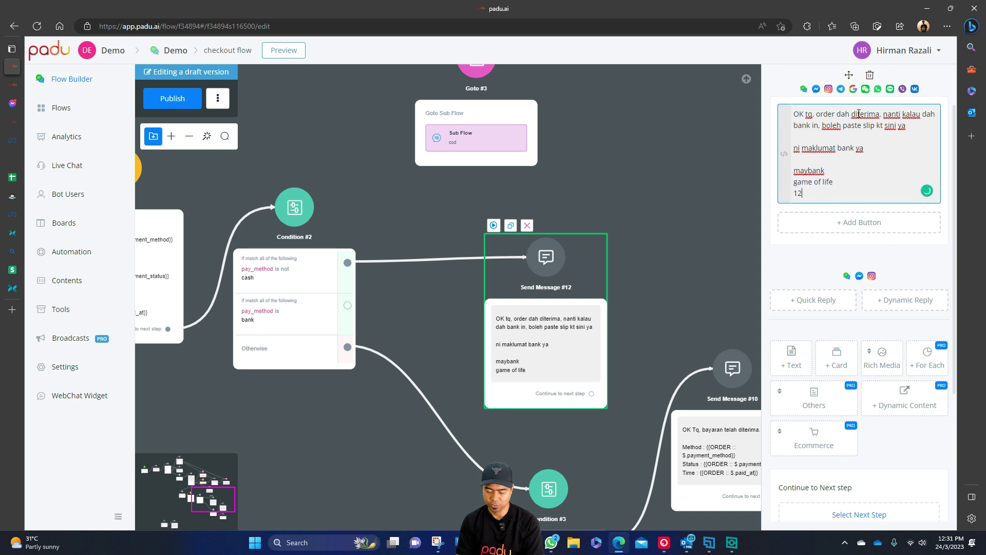
left_click(686, 198)
left_click(571, 247)
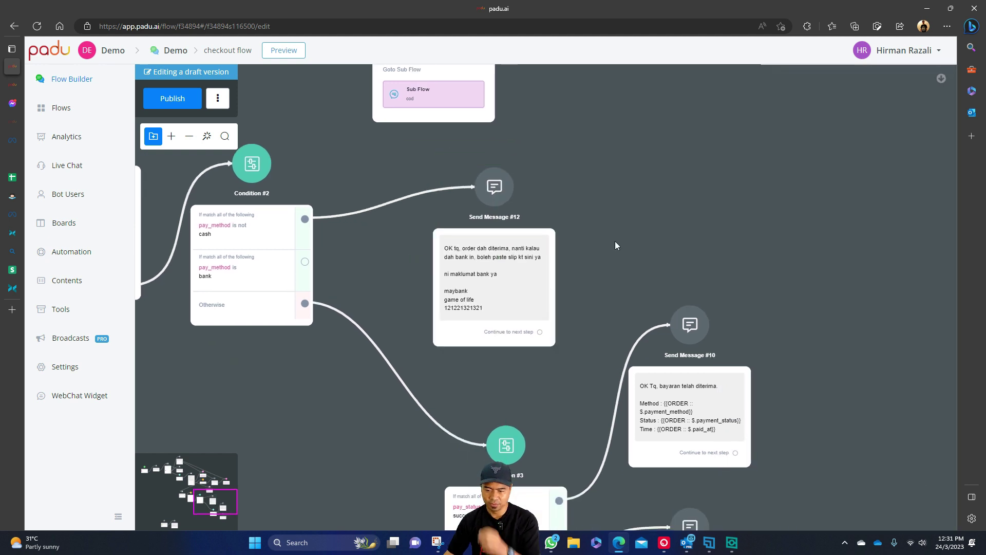
left_click_drag(518, 275, 502, 254)
left_click(616, 254)
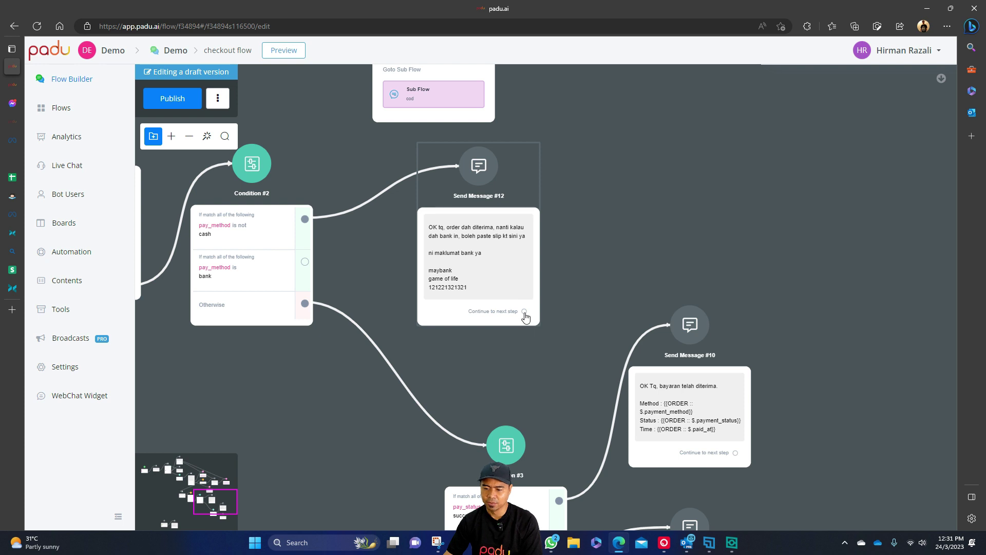
left_click_drag(525, 311, 594, 220)
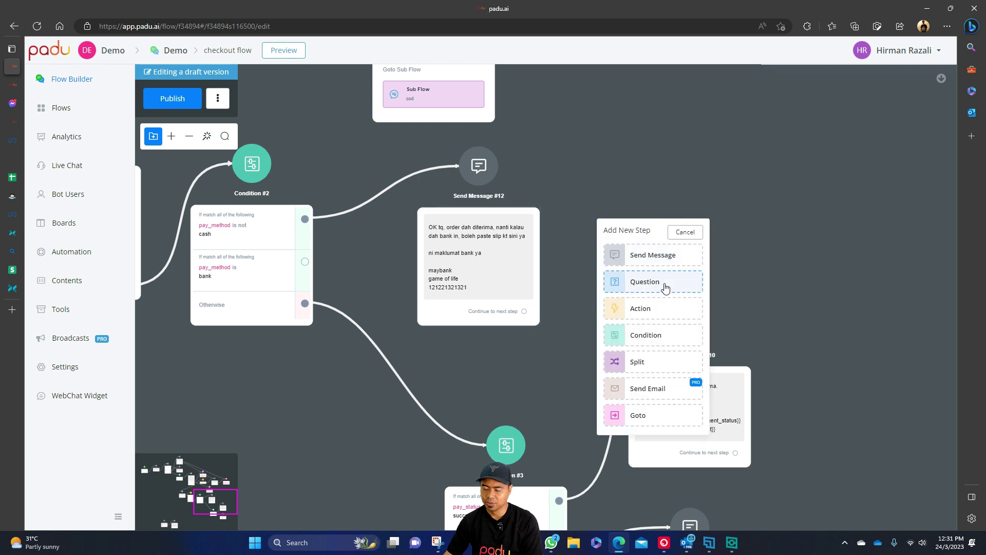
left_click(665, 283)
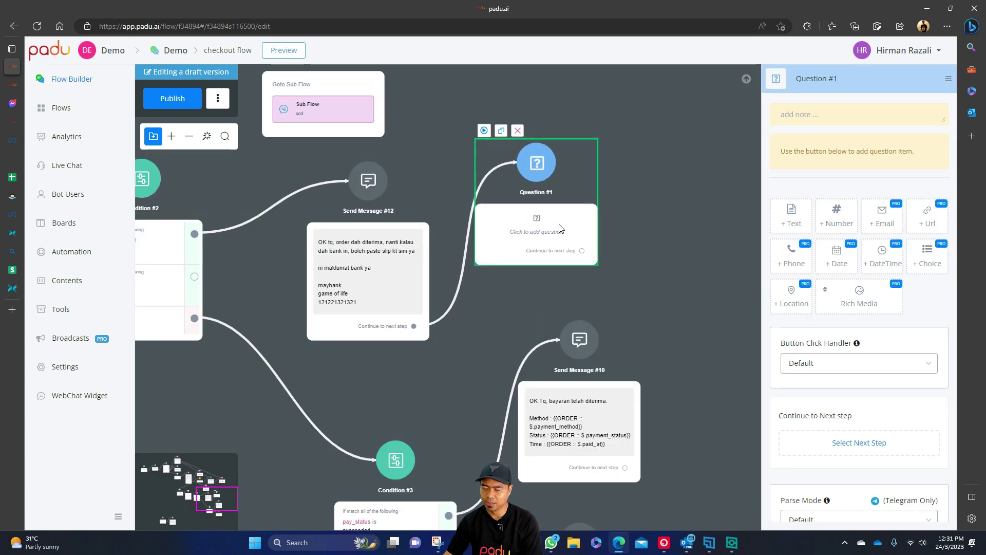
mouse_move(910, 278)
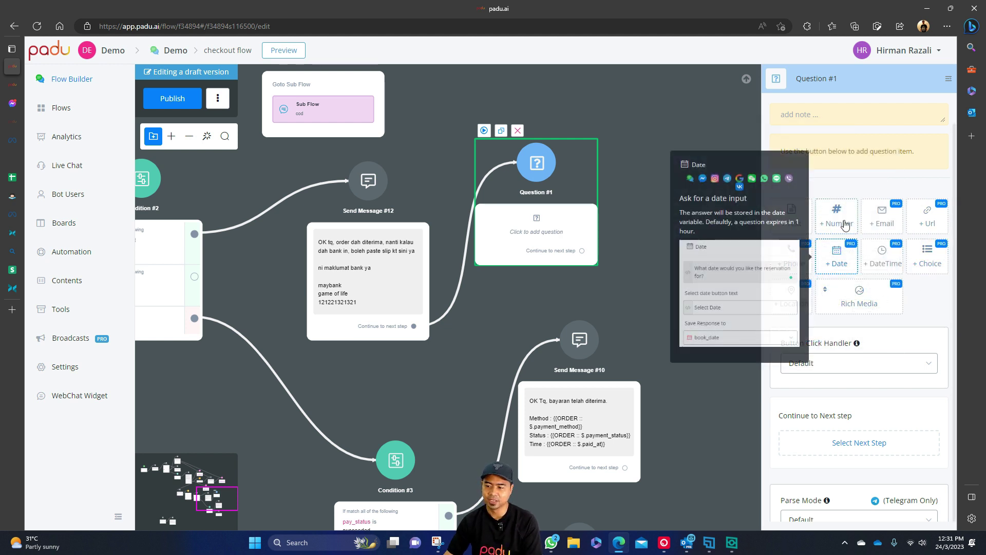
left_click_drag(535, 219, 543, 247)
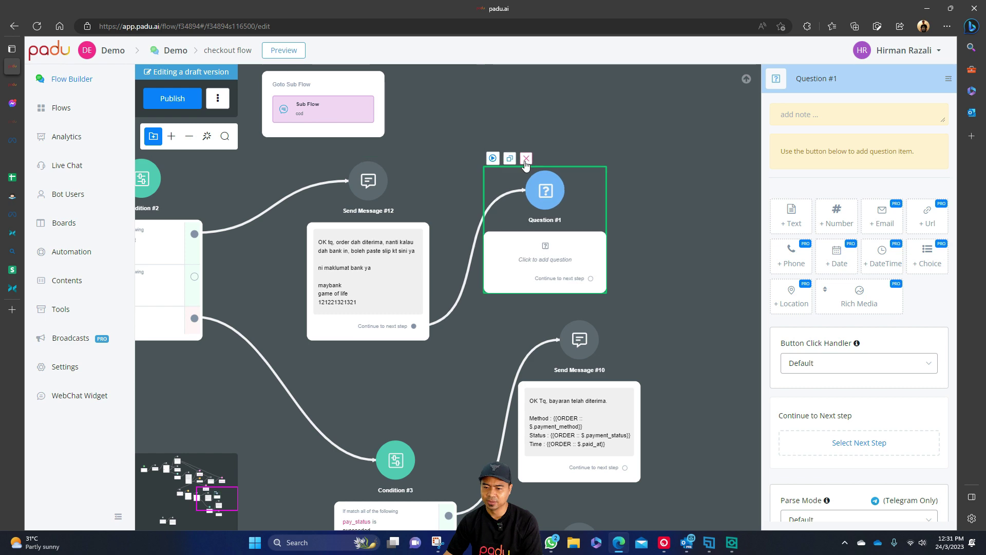
left_click(526, 159)
left_click(571, 304)
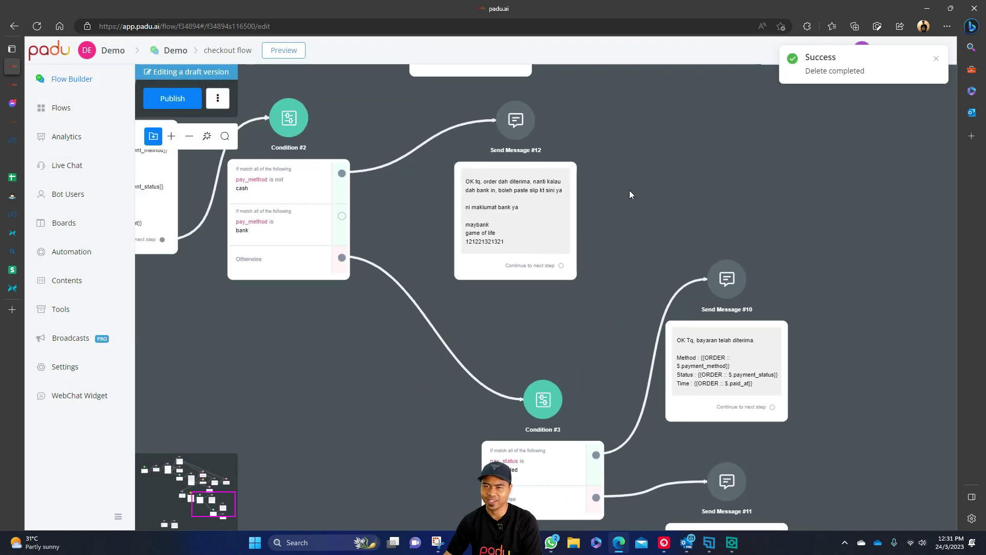
Move Send Message #12 up and right to make room on the canvas.
left_click(469, 223)
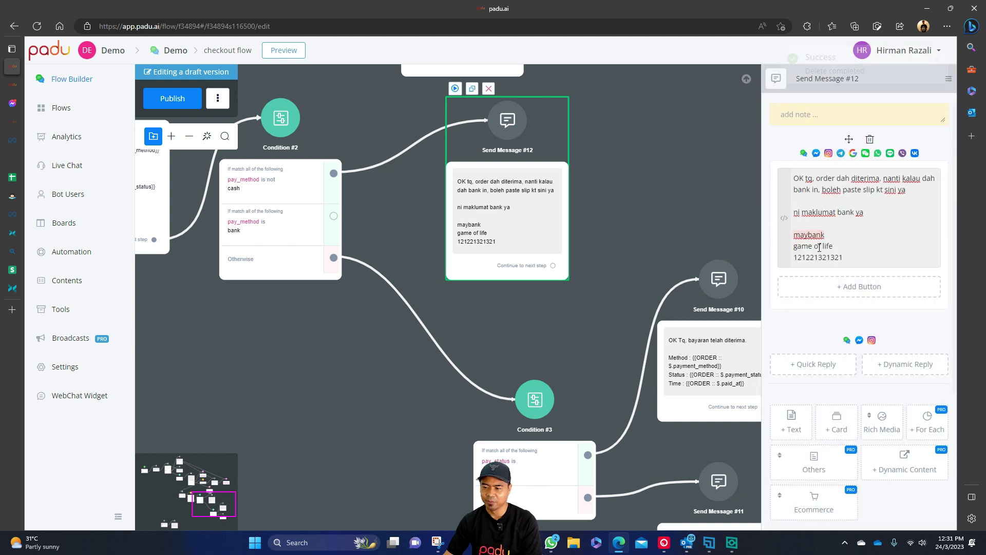
left_click(660, 189)
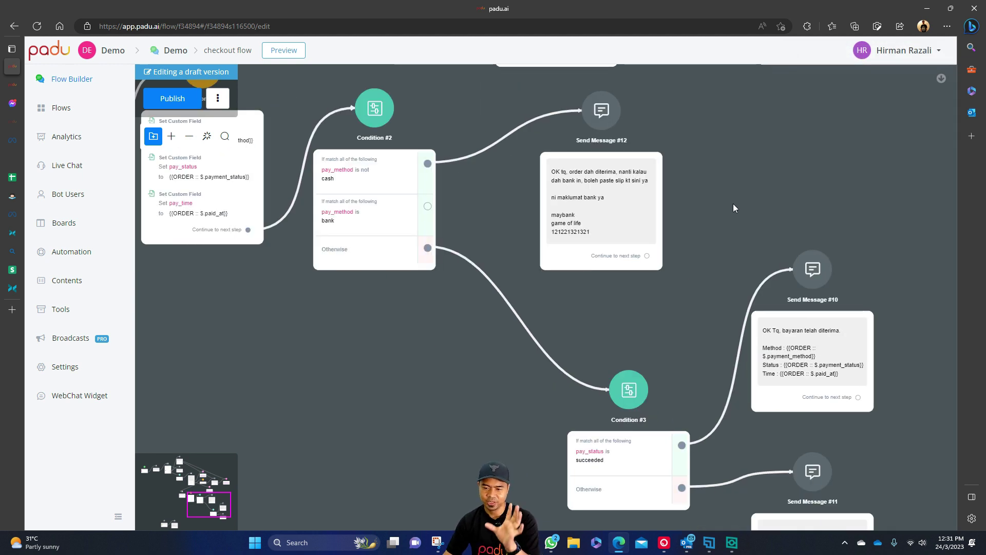
left_click_drag(729, 224, 703, 295)
left_click_drag(614, 264, 722, 199)
left_click(579, 245)
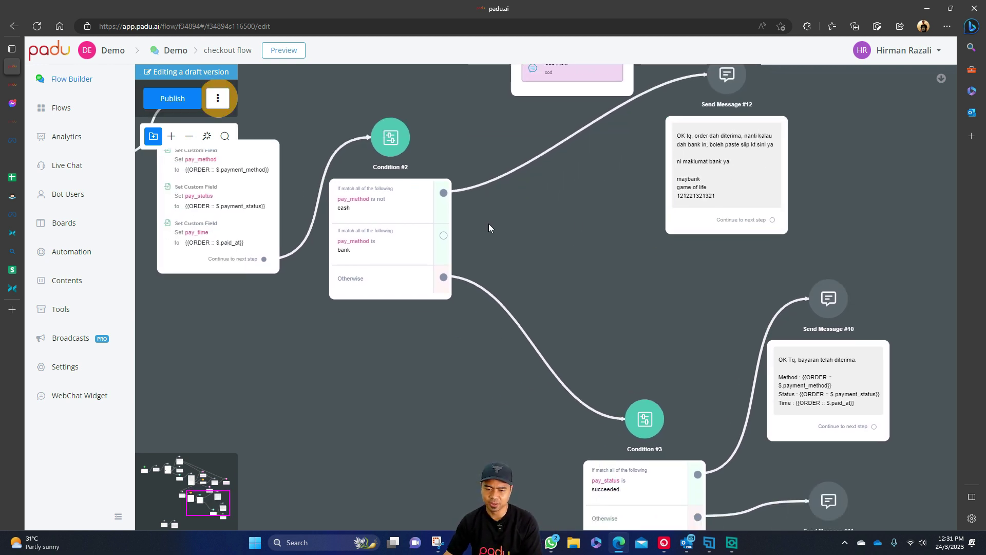
Add a Send Message step on Condition #2's bank branch and select #12's bank details text.
left_click_drag(444, 236, 545, 235)
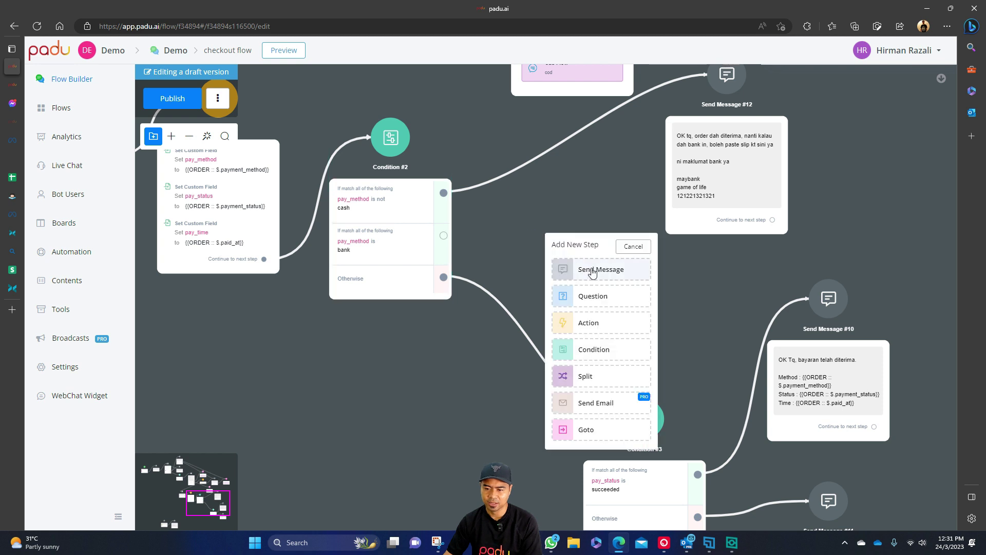
left_click(592, 270)
left_click(631, 183)
left_click(864, 252)
left_click_drag(843, 257, 793, 180)
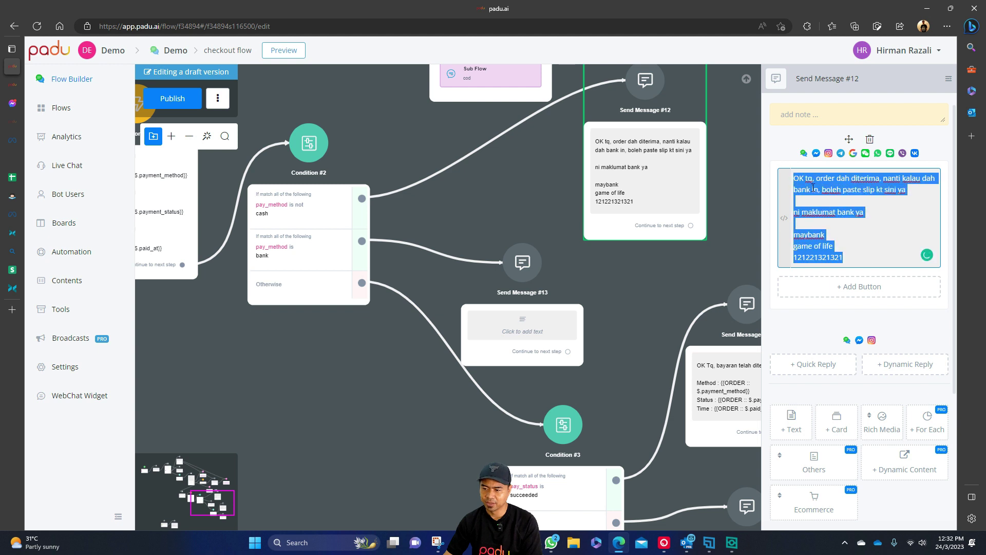
Cut the bank details from Send Message #12 and paste them into a new text item in #13.
key("ctrl+x")
left_click(547, 325)
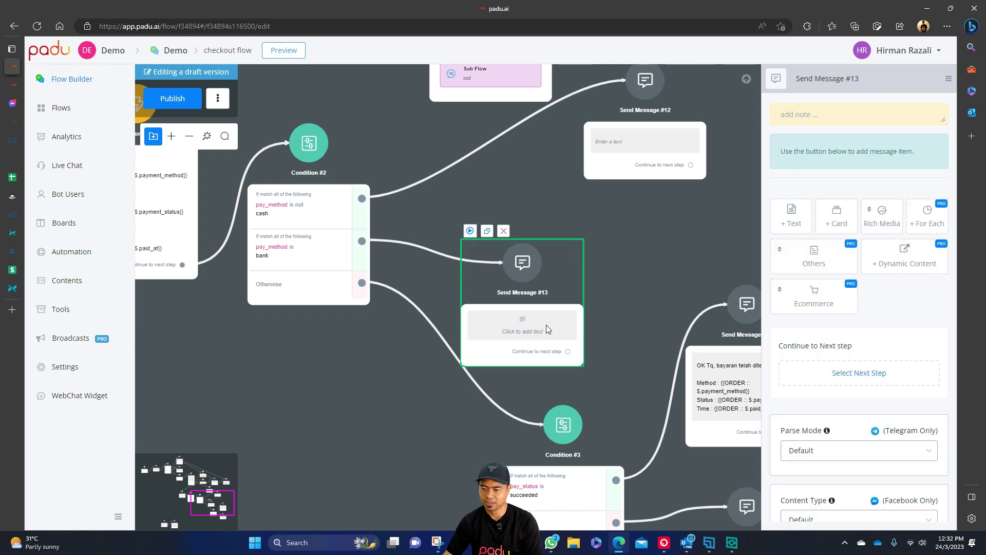
left_click(791, 224)
left_click(843, 121)
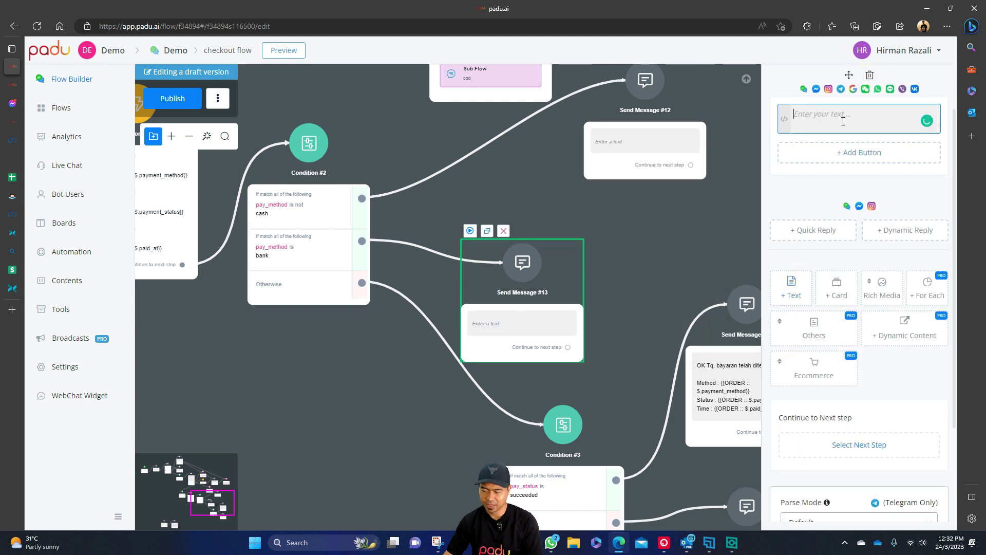
key("ctrl+v")
left_click(611, 283)
left_click_drag(548, 318, 604, 272)
scroll(665, 214, "up", 1)
Give Send Message #12 a new 'ok, dapat dah order.' message about paying the postman on delivery.
left_click(640, 182)
left_click(857, 176)
type("ok, dapat dah or")
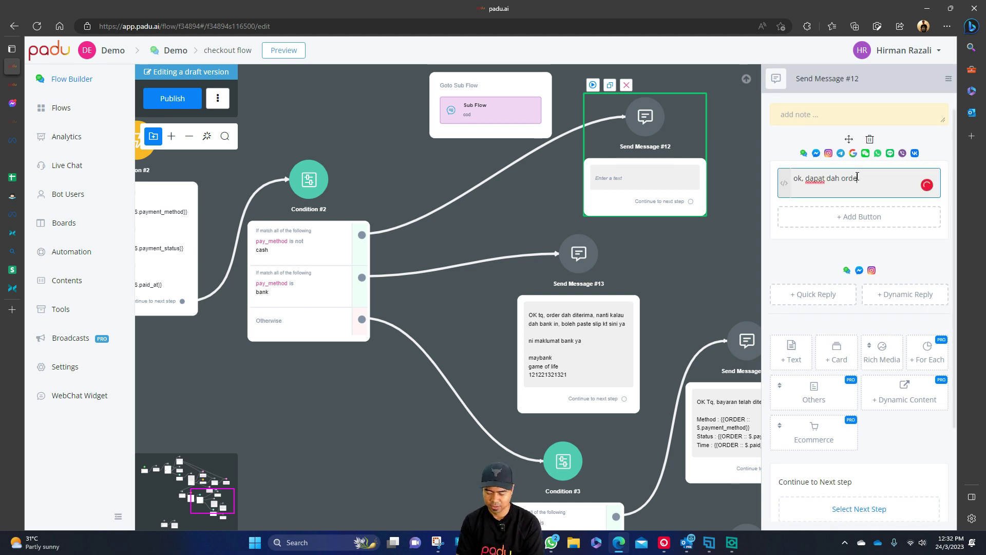
type("der. nnt ")
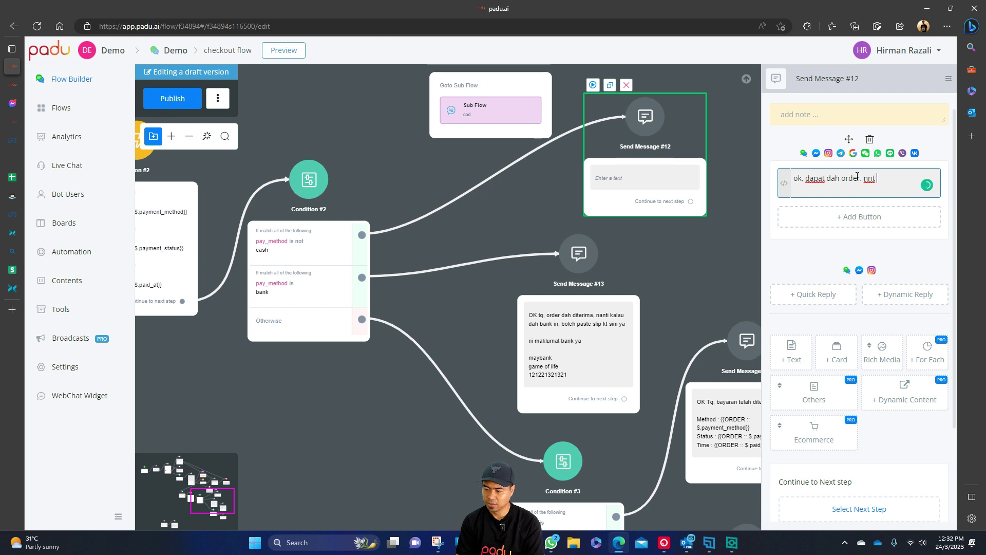
type("barang sampai bpo")
key("BackSpace")
type("o")
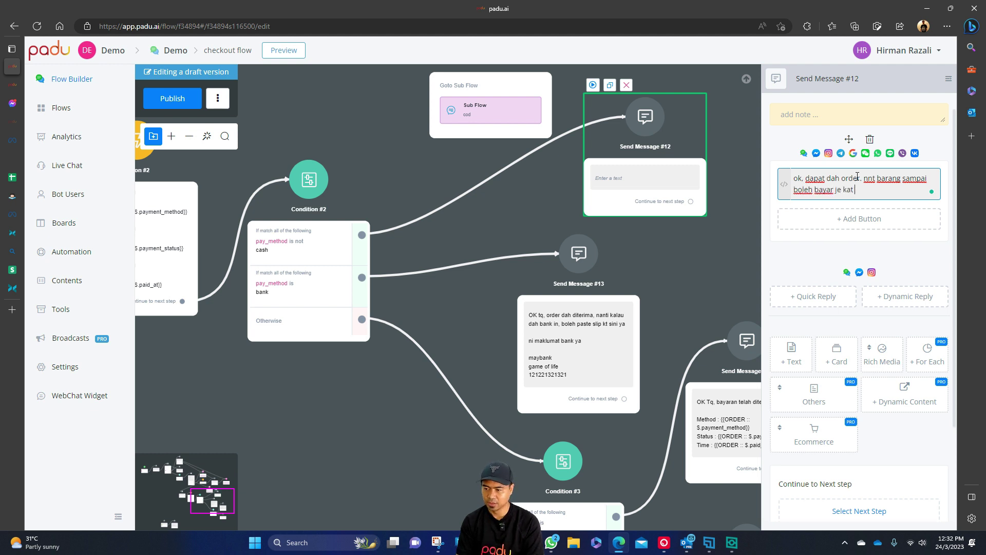
type("leh bayar je kat abg pos")
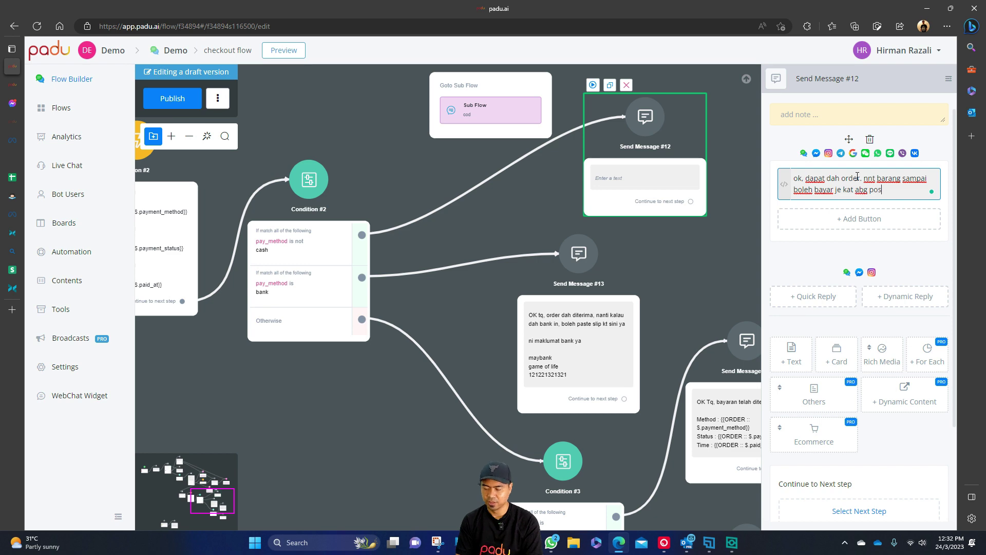
type("man.")
left_click(695, 279)
Pan the canvas to bring Condition #2, Send Message #13 and Condition #3 into view.
scroll(694, 279, "down", 3)
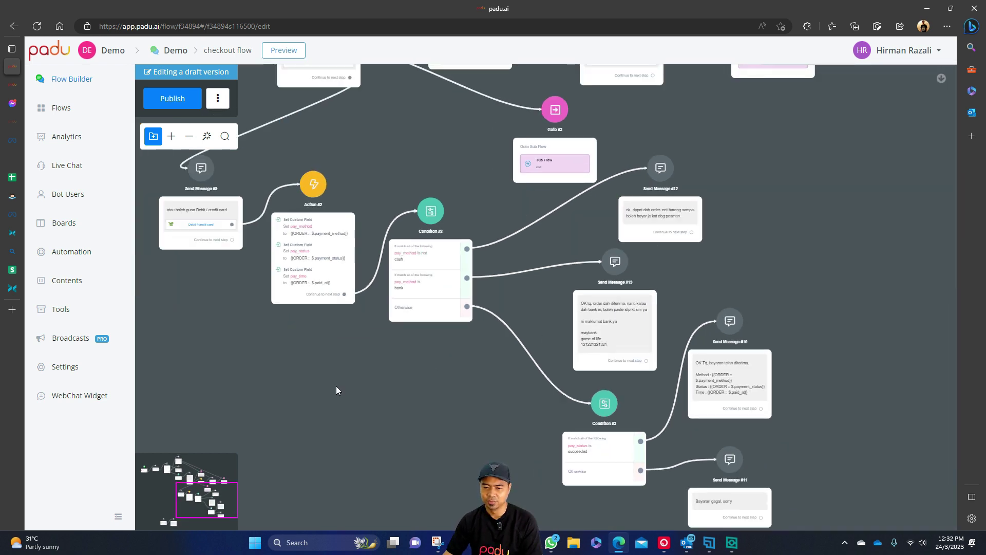
left_click_drag(335, 385, 590, 421)
scroll(575, 414, "up", 3)
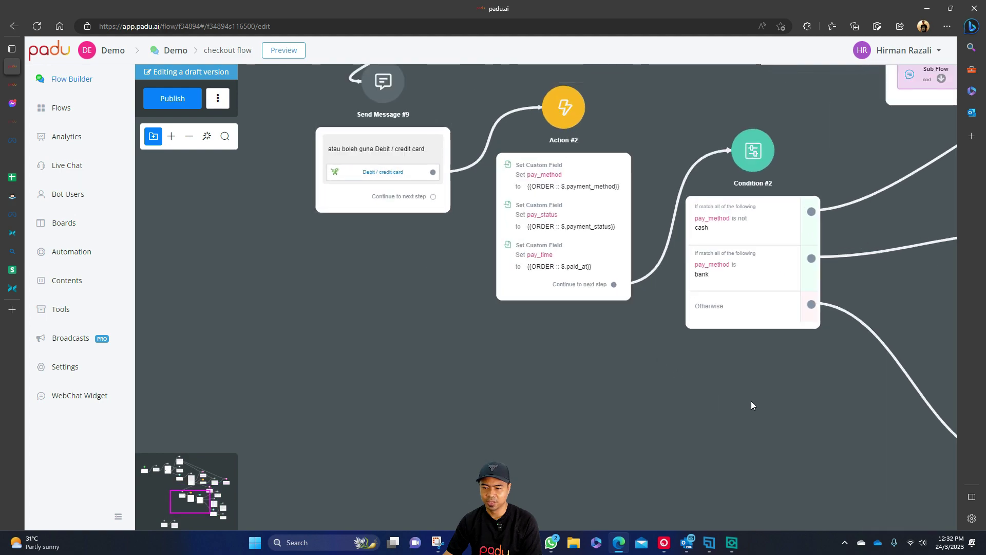
left_click_drag(738, 401, 436, 326)
left_click_drag(880, 182, 606, 152)
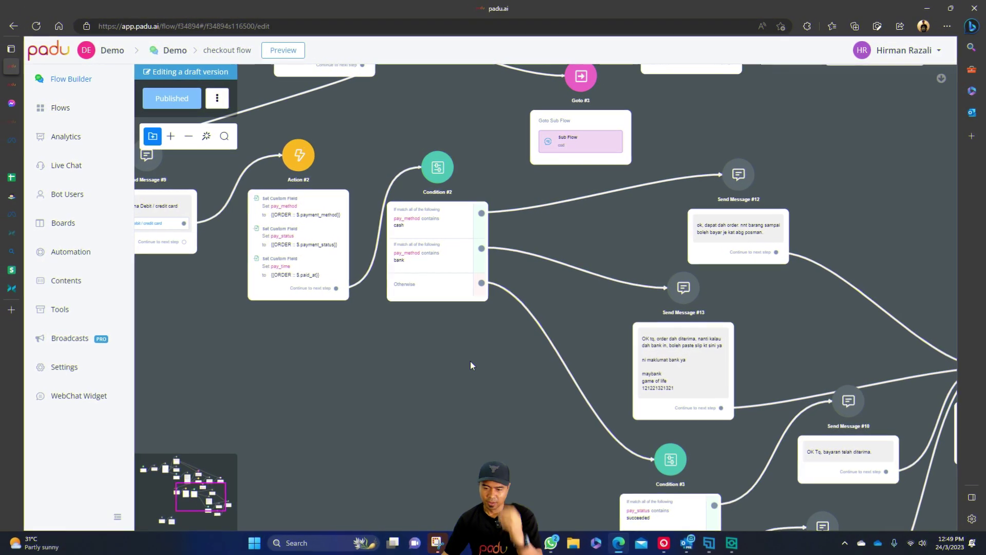
left_click_drag(532, 406, 492, 421)
scroll(509, 372, "up", 5)
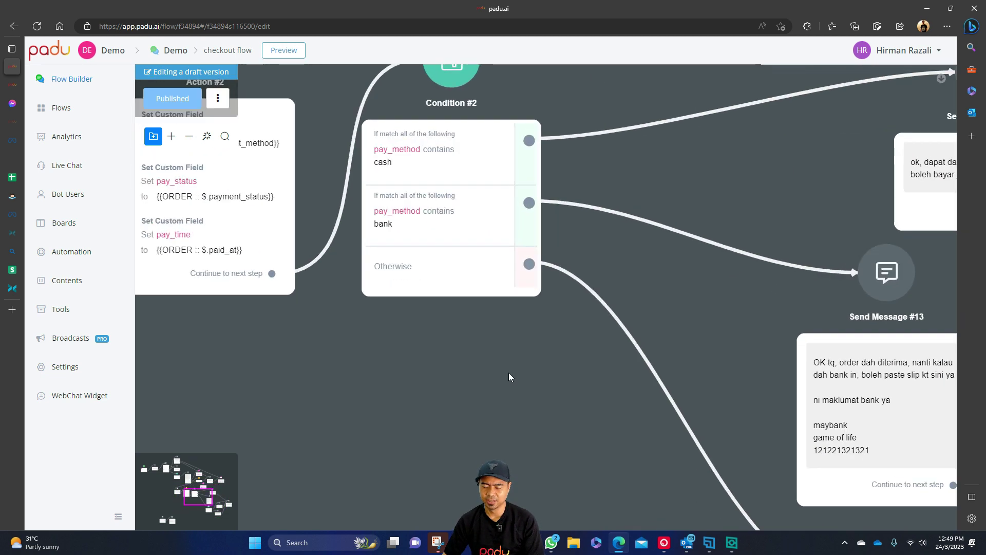
scroll(566, 485, "down", 1)
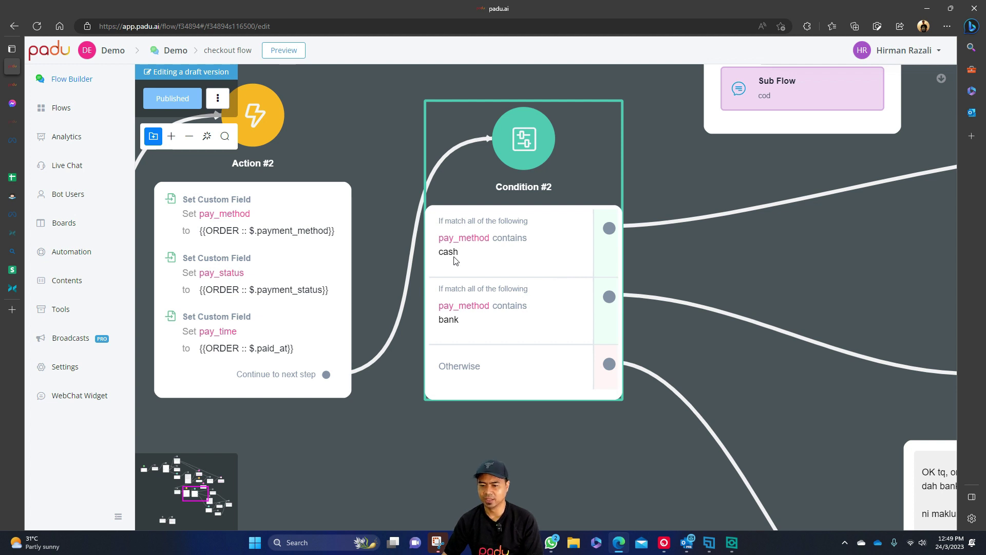
Inspect Condition #2's pay_method contains cash rule without changing it.
left_click(516, 273)
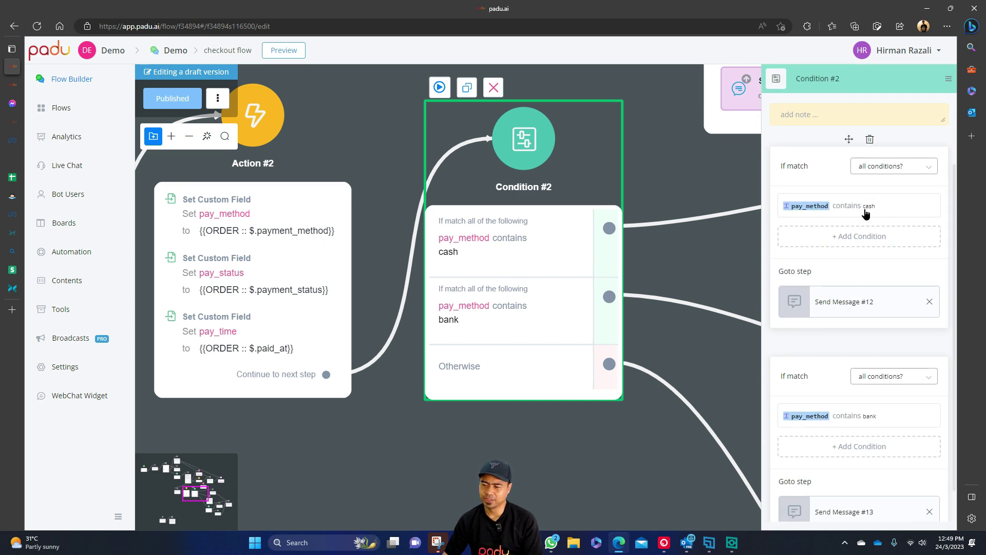
left_click(865, 210)
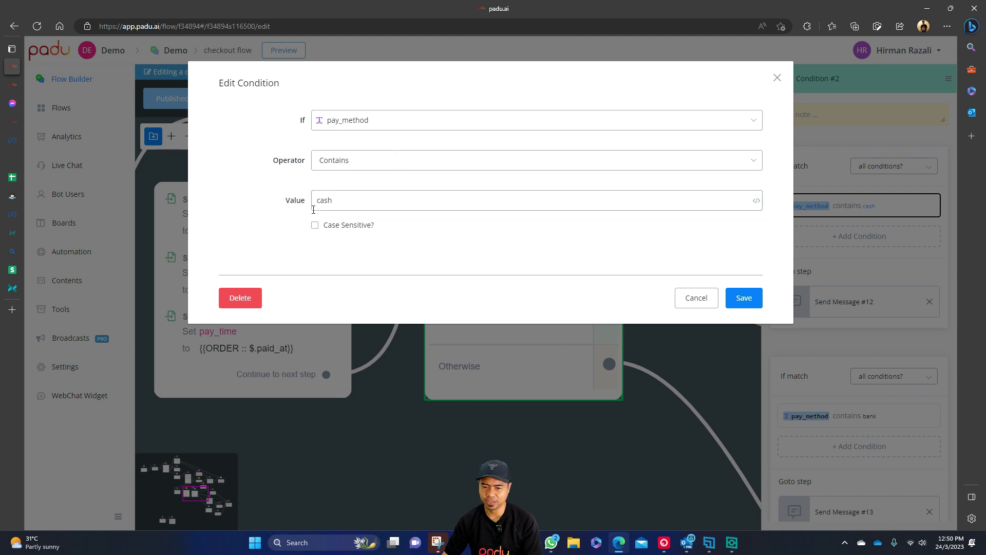
left_click(694, 298)
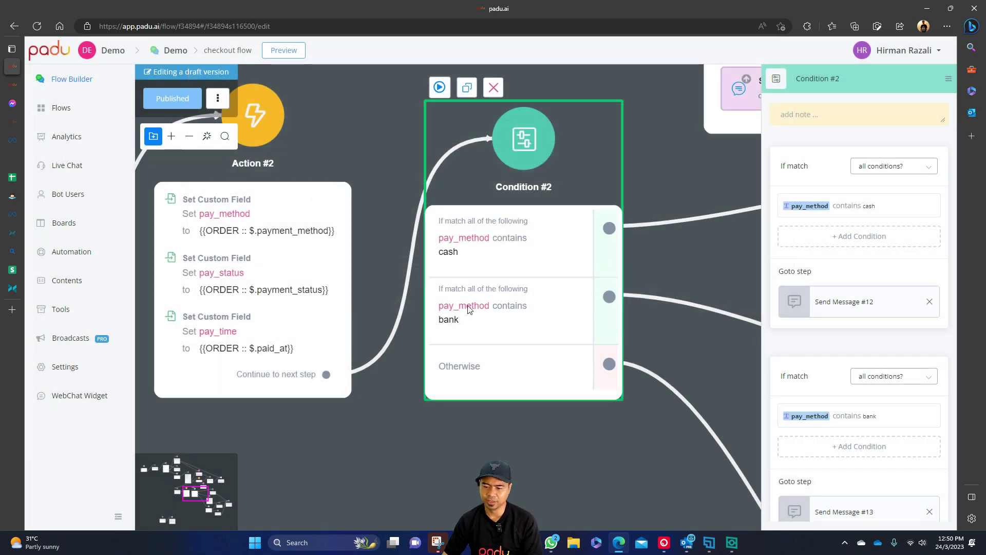
Pan to Send Message #14 and inspect its payment summary message.
scroll(597, 395, "down", 10)
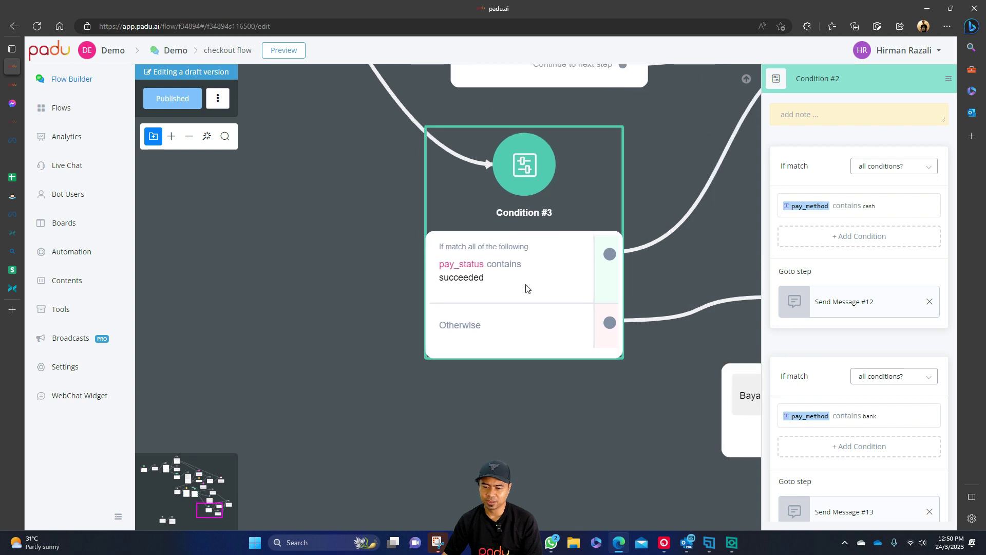
scroll(694, 282, "right", 10)
scroll(694, 283, "up", 3)
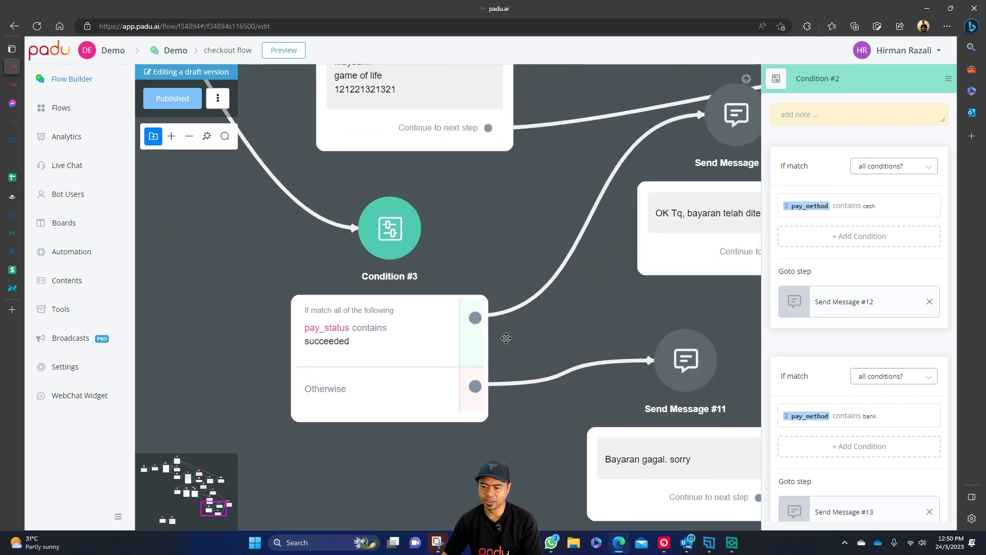
scroll(419, 356, "down", 3)
scroll(418, 356, "left", 3)
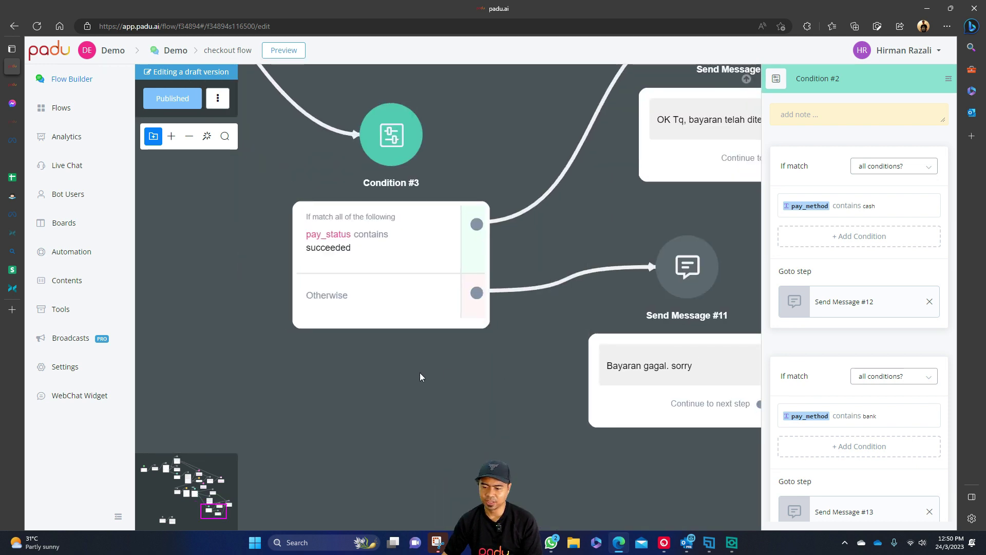
scroll(424, 375, "down", 3)
scroll(540, 298, "right", 5)
scroll(540, 298, "up", 2)
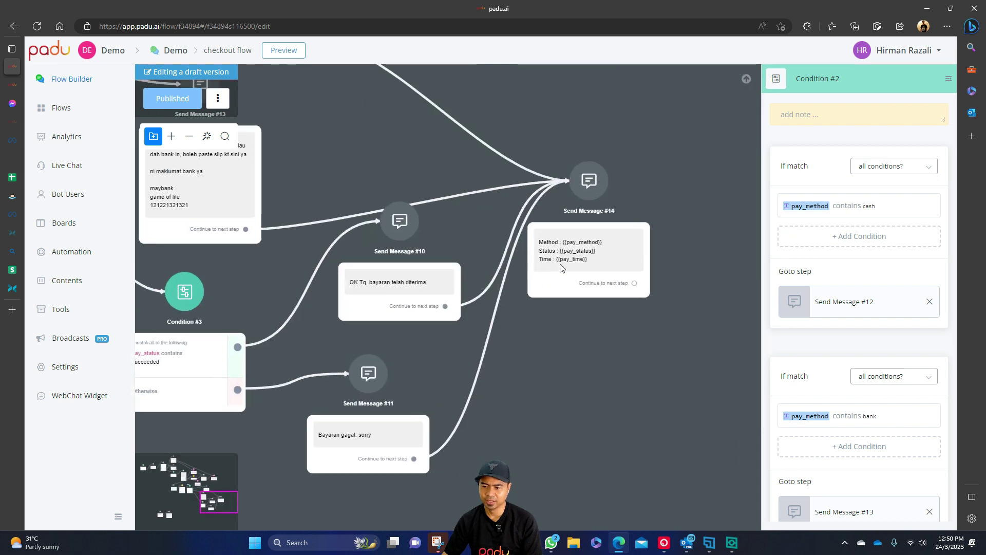
left_click(606, 242)
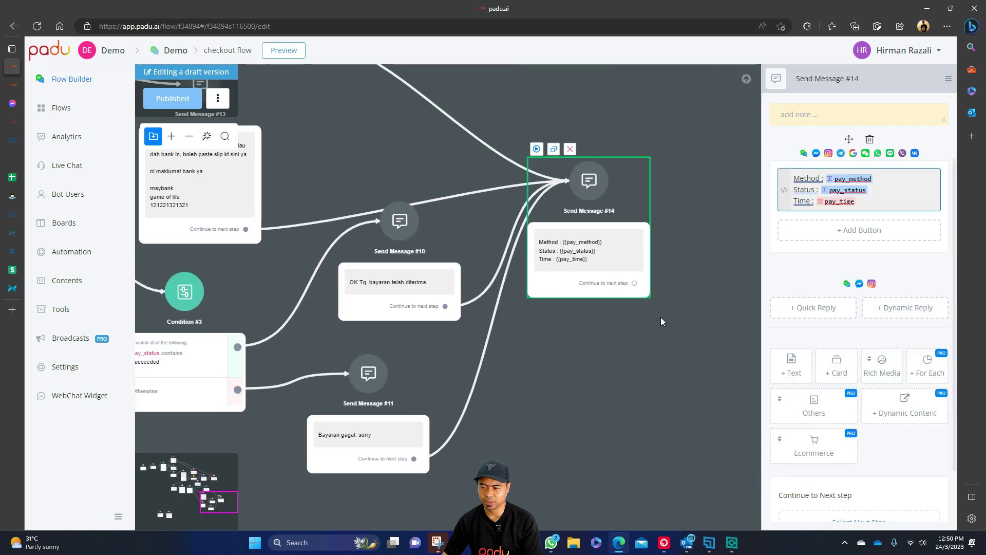
left_click(553, 359)
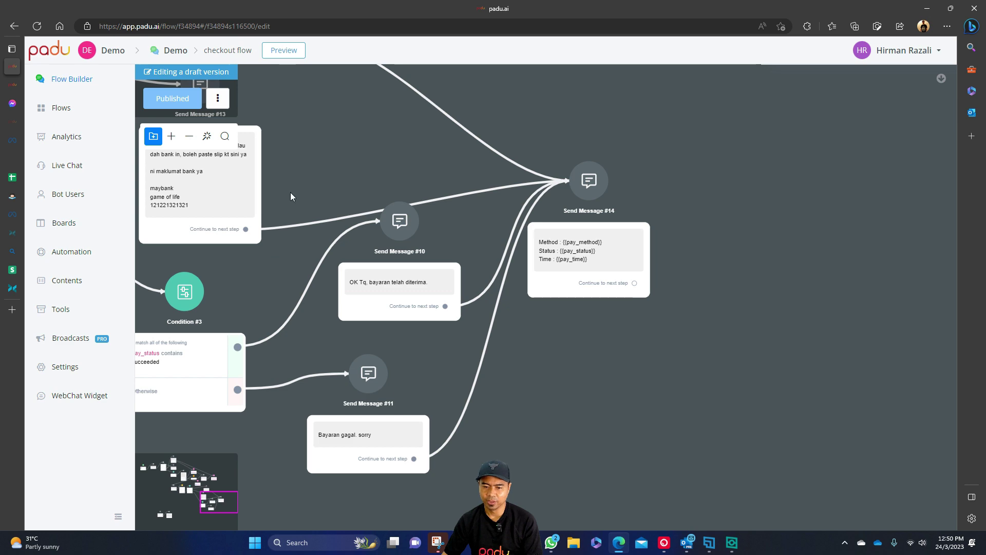
Bring Action #2 and Condition #2 back into view and switch to the web chat preview.
scroll(291, 192, "left", 7)
scroll(291, 192, "up", 1)
left_click_drag(214, 234, 485, 353)
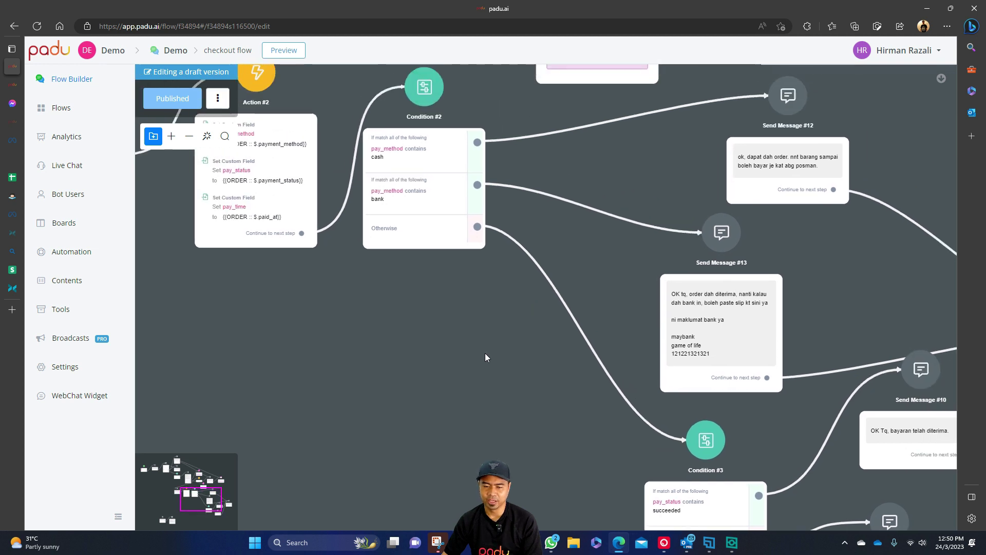
left_click(13, 85)
Start the chat with 'hi', take the offered product to checkout and choose debit/credit card.
left_click(913, 511)
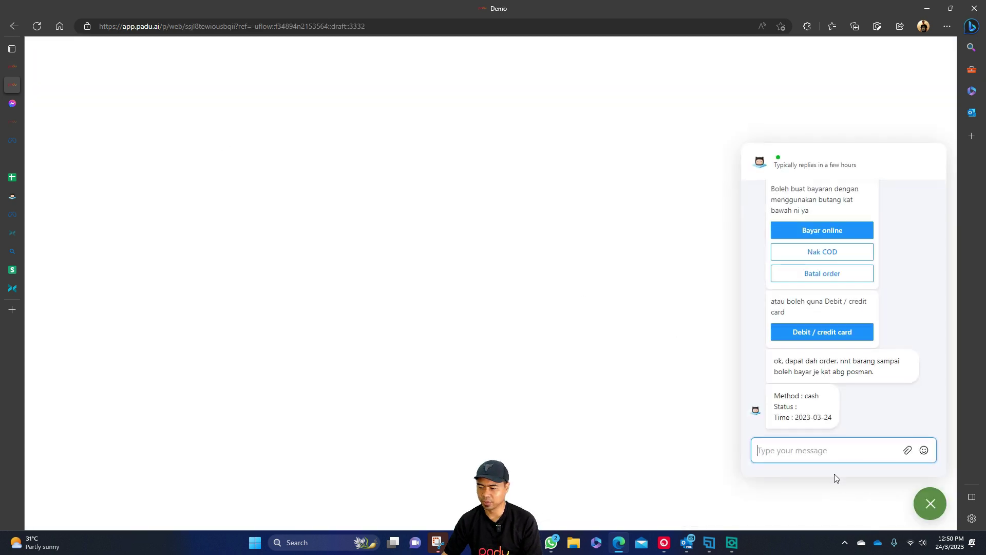
type("hi")
key("Return")
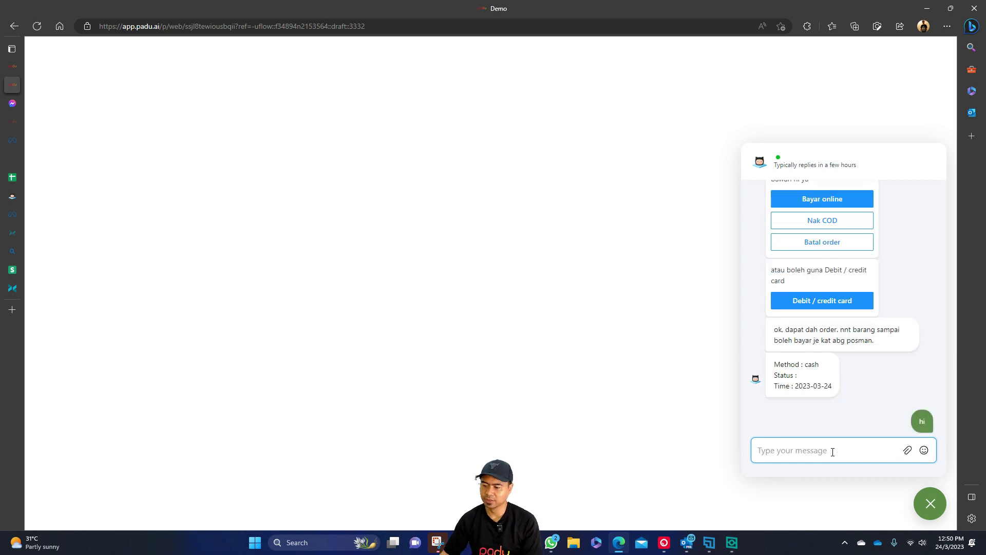
left_click(839, 411)
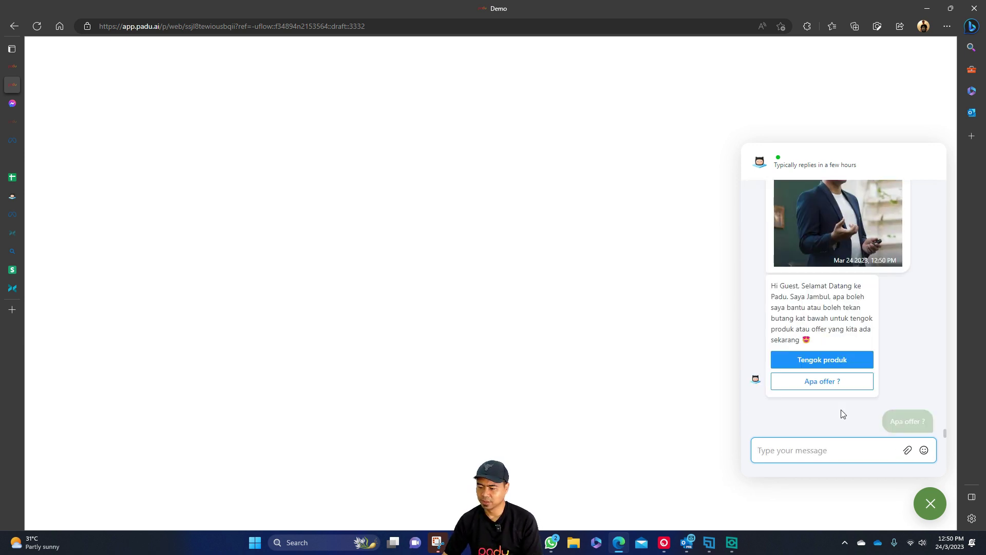
left_click(841, 366)
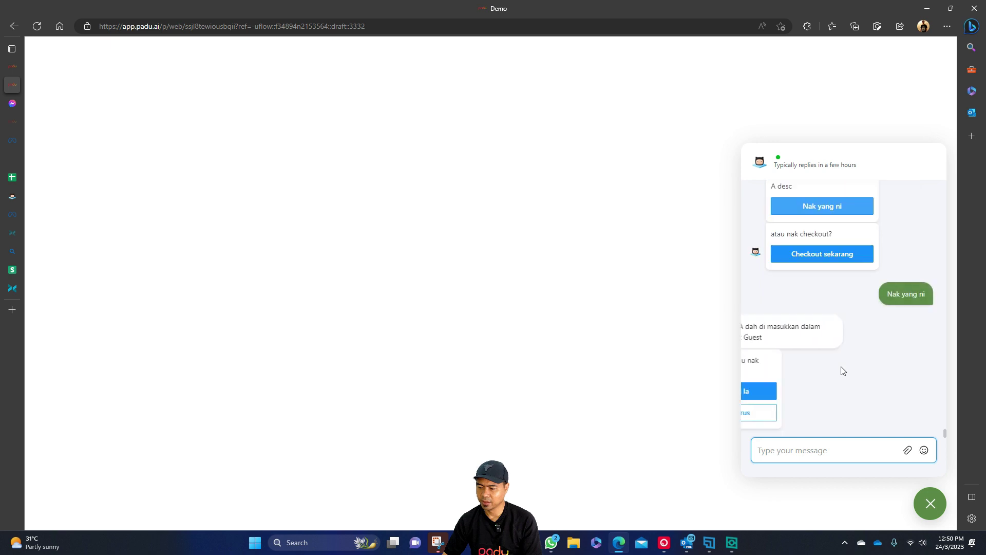
left_click(835, 413)
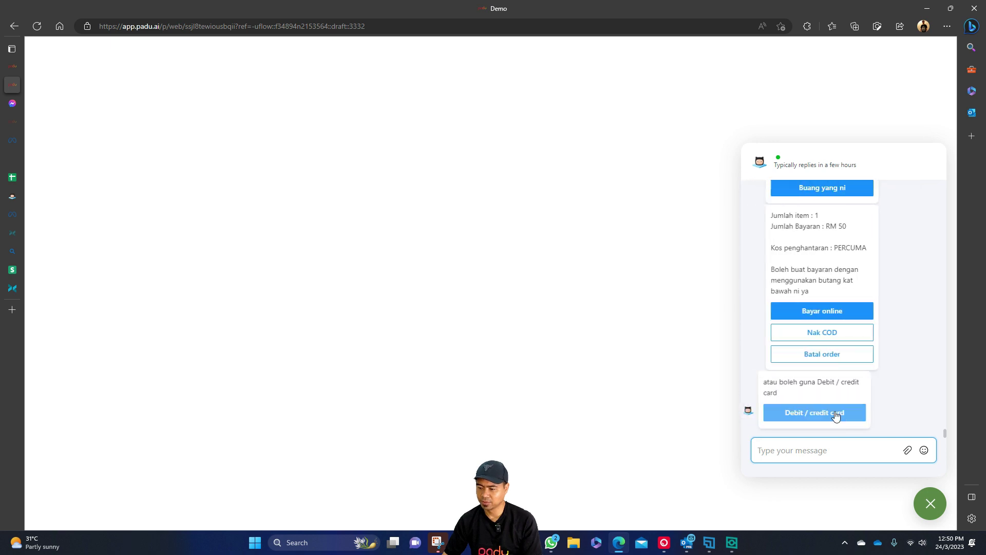
left_click(835, 414)
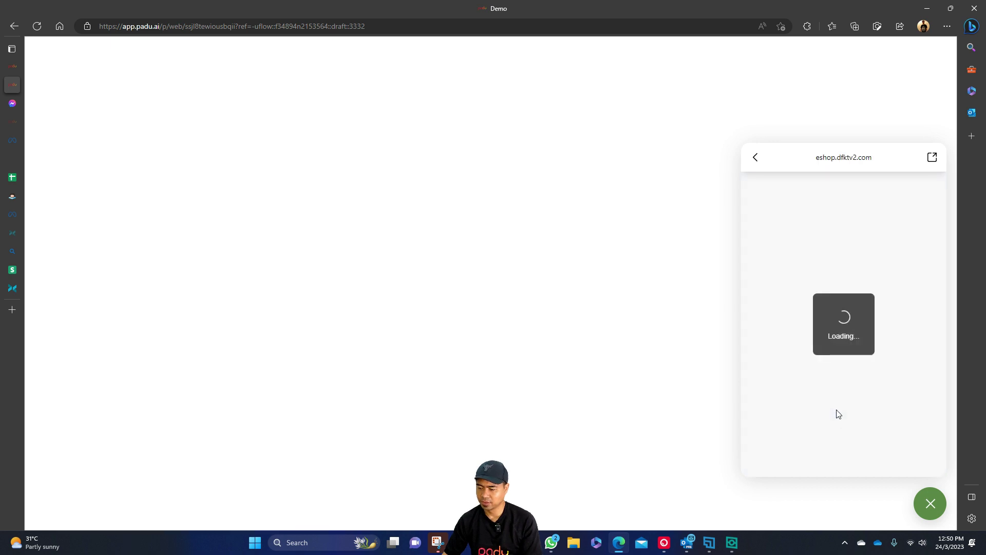
Fill the card form with a test name, the test card number and expiry 02/25, then pay RM50.00.
left_click(840, 263)
type("tt")
left_click(875, 245)
scroll(863, 330, "down", 2)
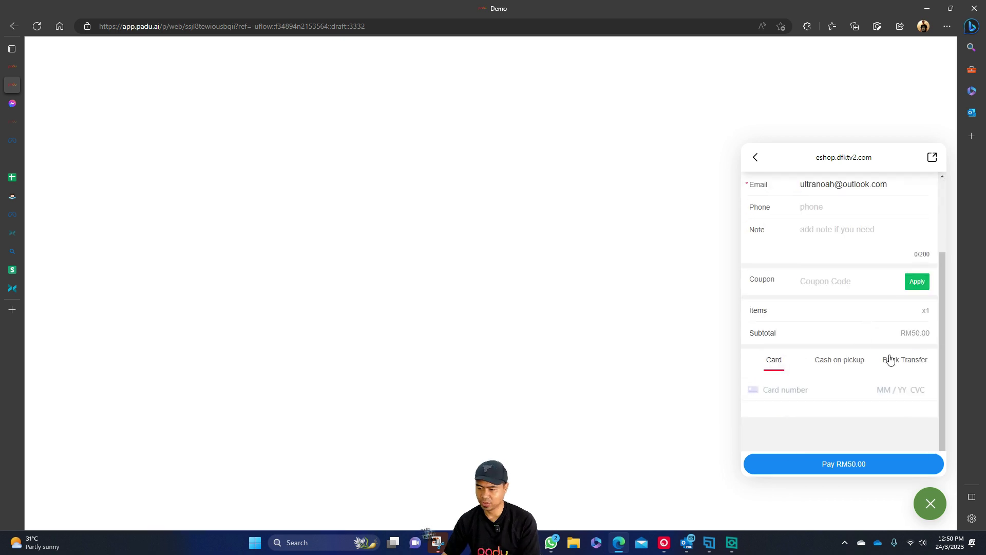
key("super+v")
scroll(817, 299, "down", 3)
scroll(829, 311, "down", 1)
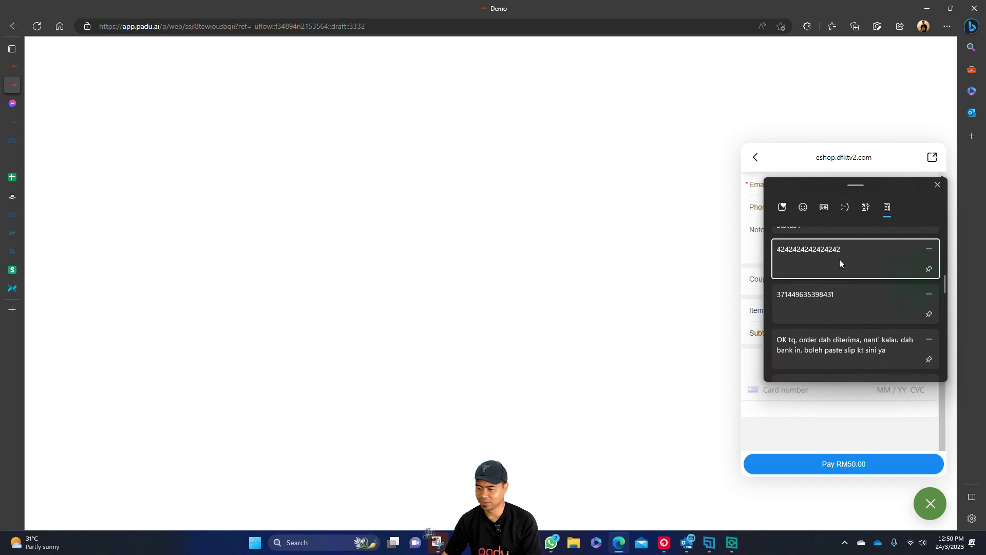
left_click(839, 259)
type("02 / ")
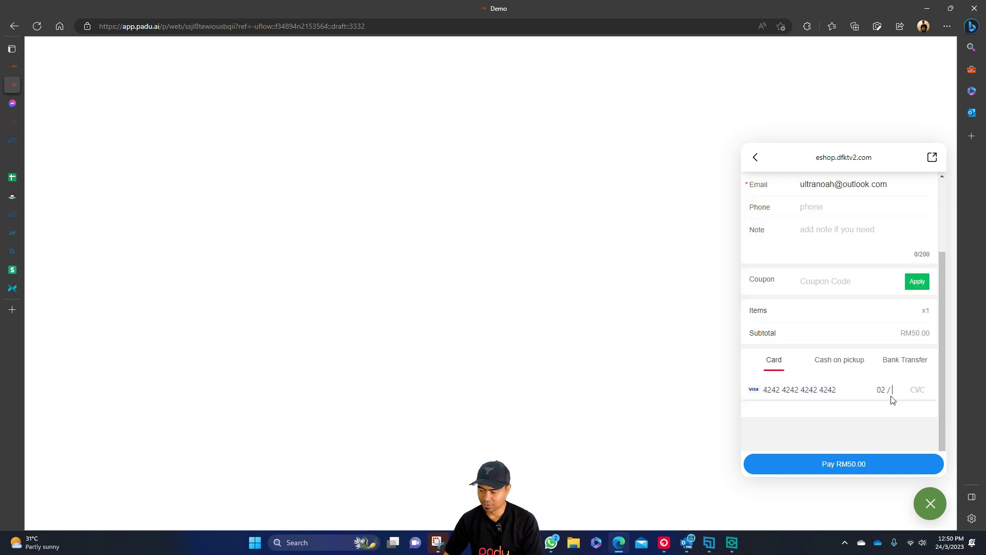
type("05")
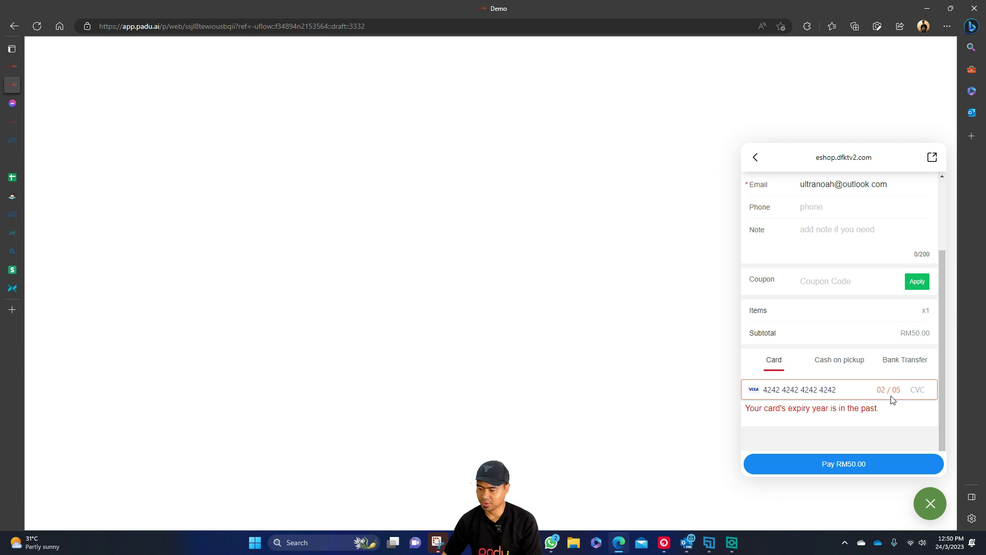
key("BackSpace")
key("BackSpace")
type("25")
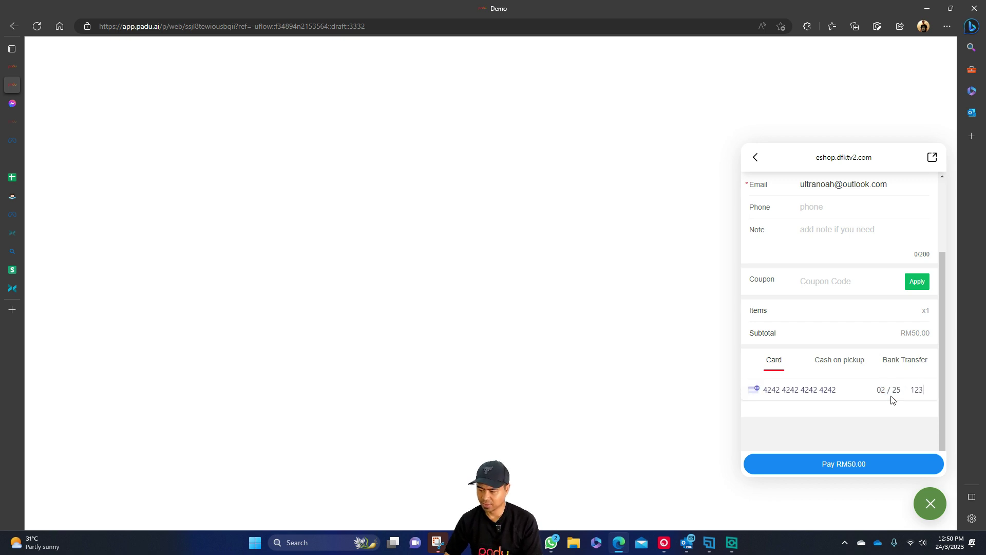
left_click(874, 473)
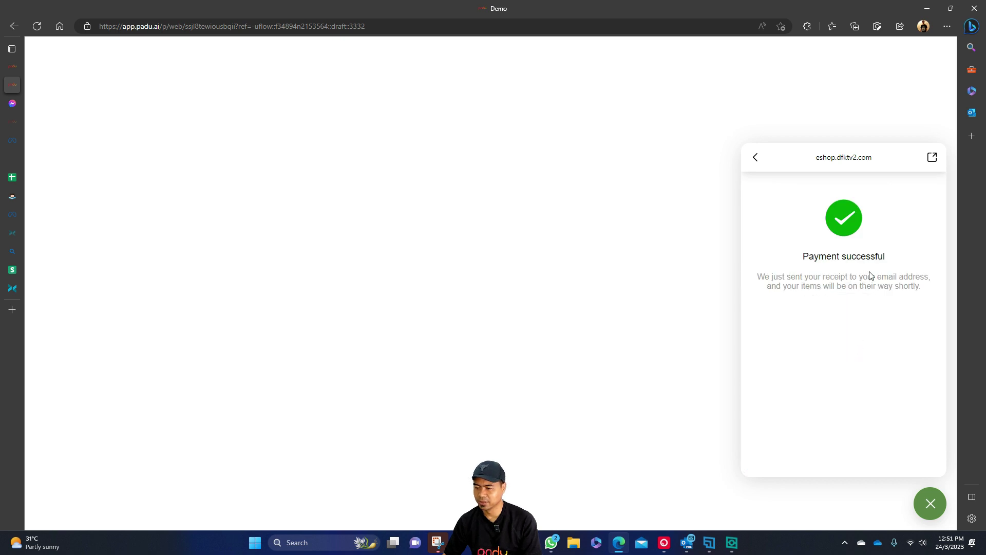
Check the payment confirmation and card method in the summary, then greet the bot again with 'hi'.
left_click_drag(775, 372, 869, 371)
left_click(790, 398)
left_click_drag(782, 394, 837, 396)
left_click(911, 399)
type("hi")
key("Return")
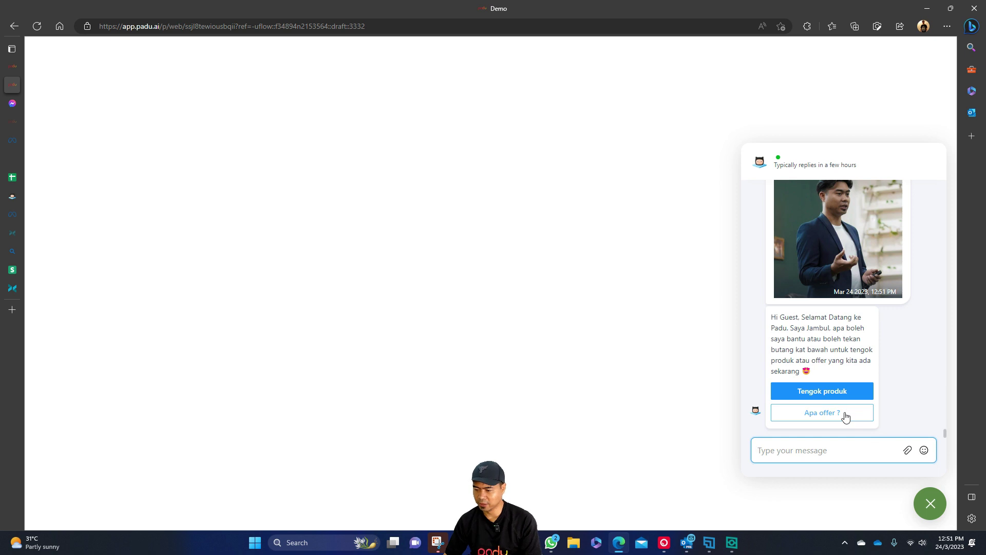
Take Produk A via Apa offer?, Nak yang ni and Checkout terus to the online checkout page.
left_click(846, 416)
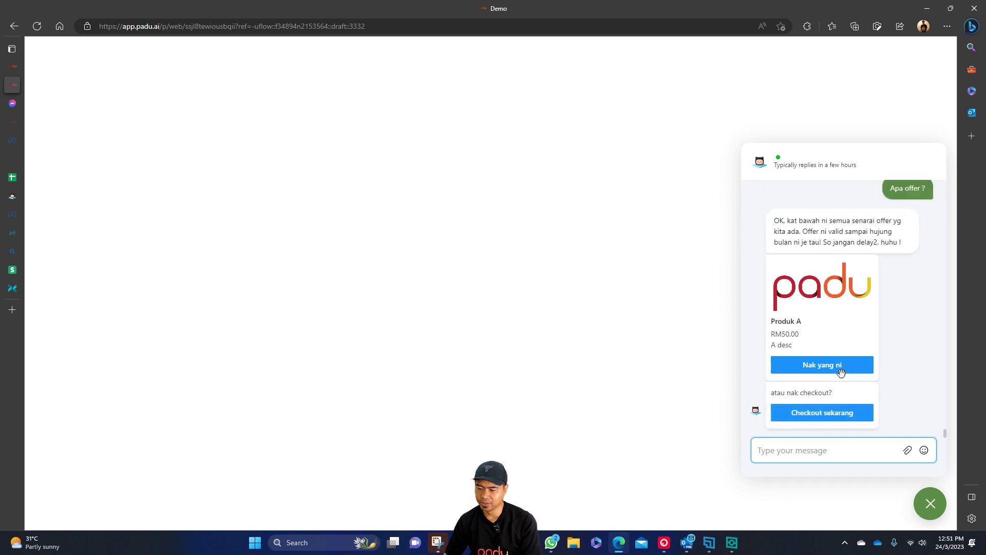
left_click(842, 374)
left_click(829, 413)
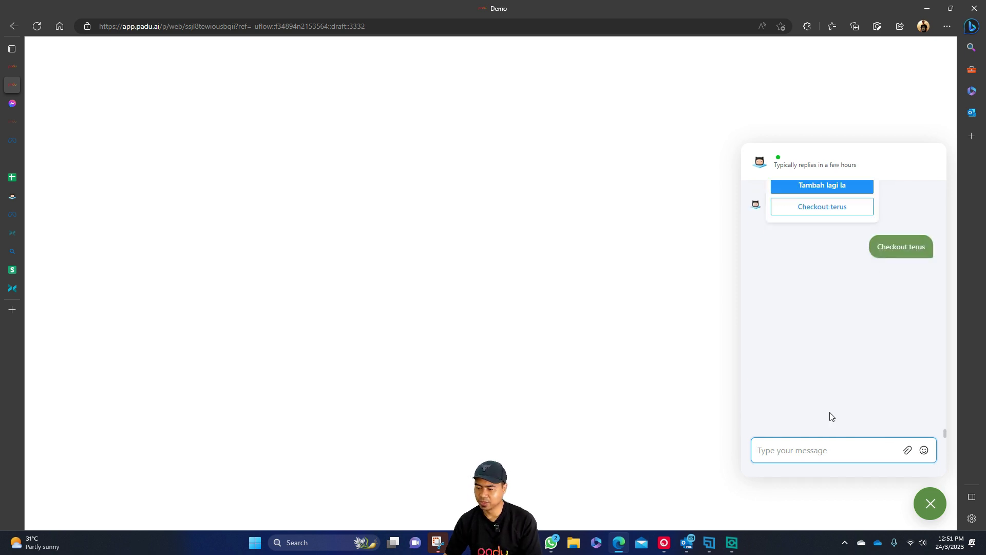
left_click(812, 412)
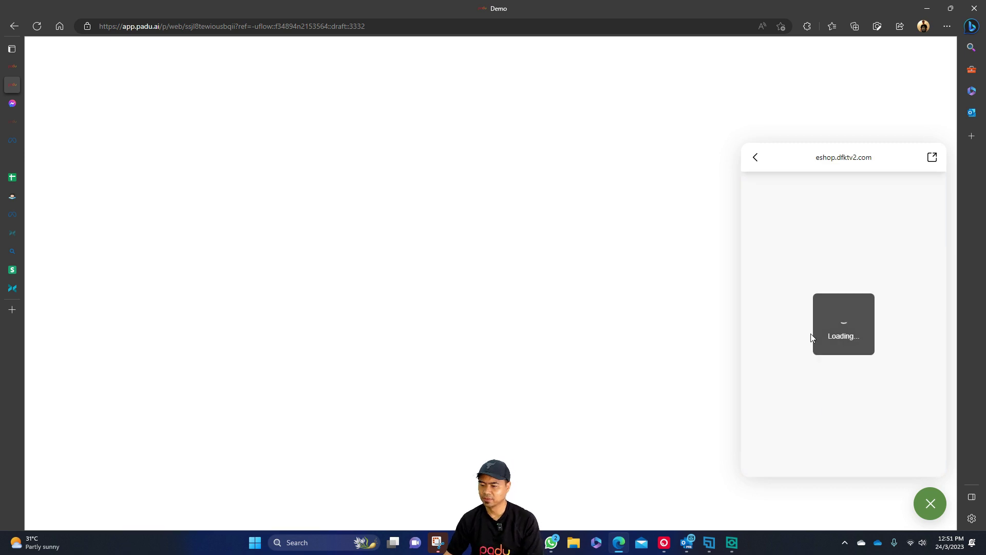
Autofill the customer details, choose Bank Transfer and place the RM50.00 order.
left_click(831, 265)
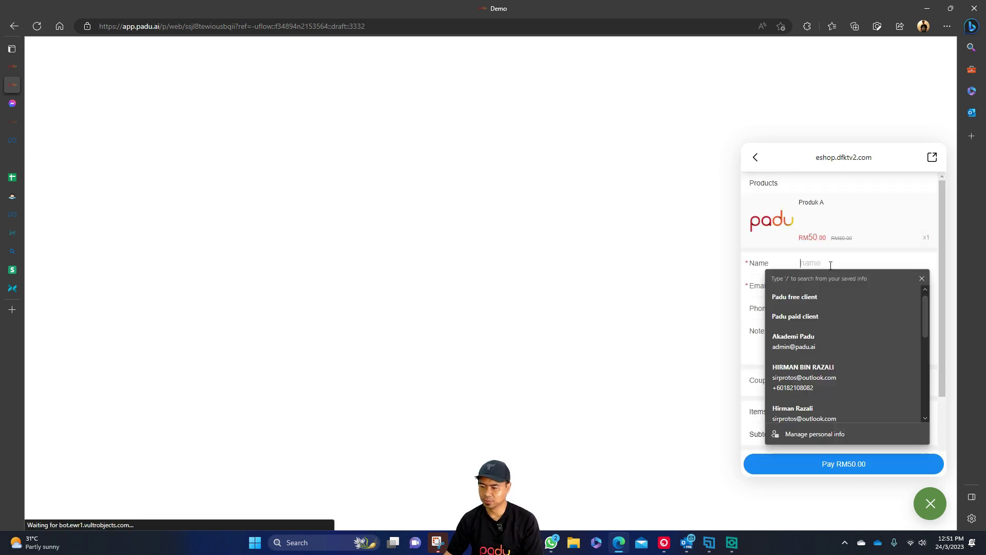
left_click(899, 360)
scroll(889, 367, "down", 2)
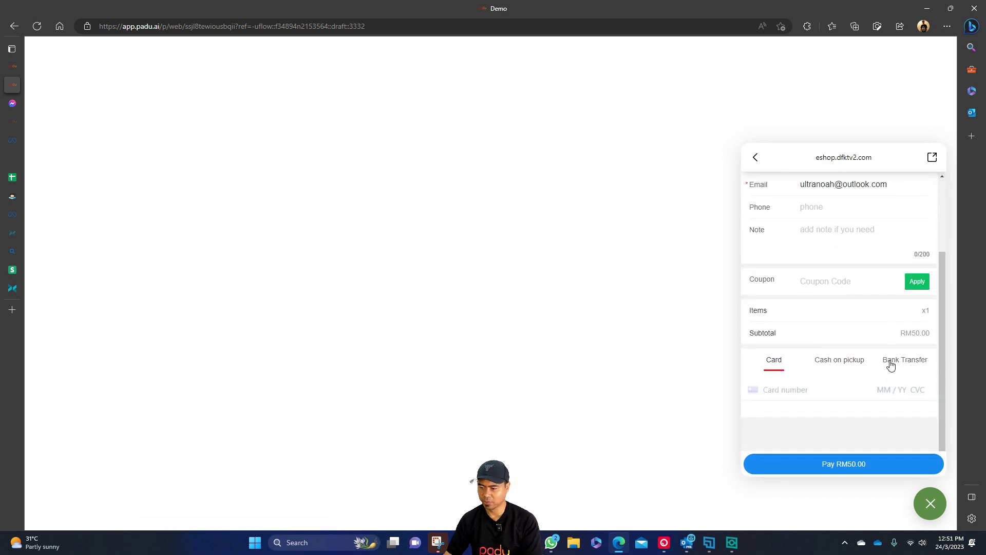
left_click(890, 364)
scroll(822, 426, "down", 1)
left_click(872, 470)
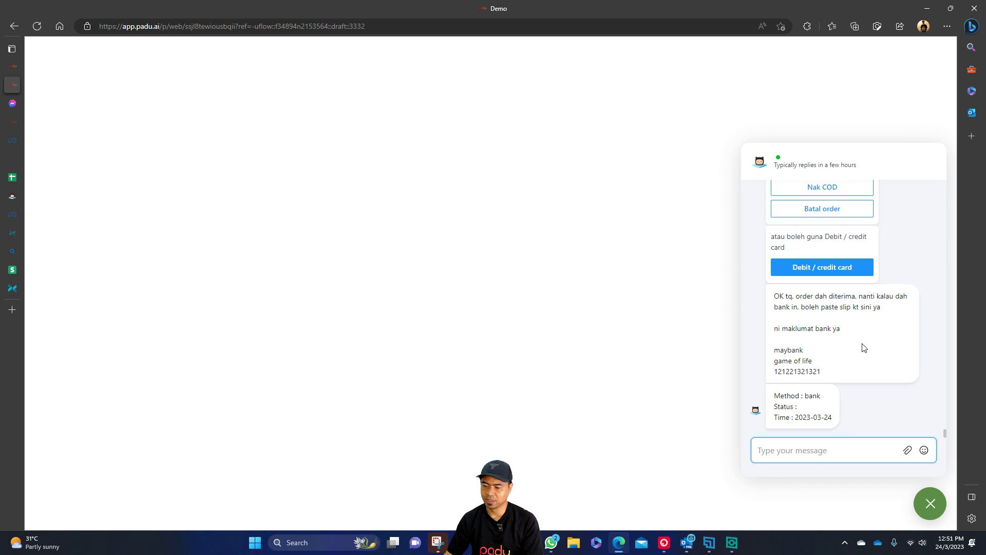
Check the bank account details reply in the chat and return to the flow editor.
left_click_drag(774, 296, 871, 417)
left_click(872, 417)
left_click(13, 66)
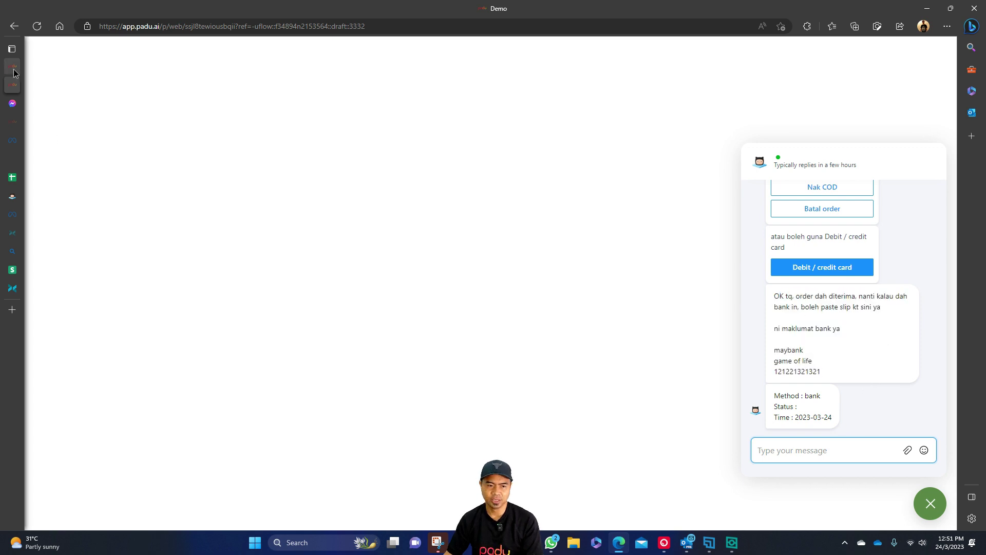
Pan the flow canvas around Action #2 and Condition #2, briefly working in another window.
left_click_drag(410, 322, 524, 383)
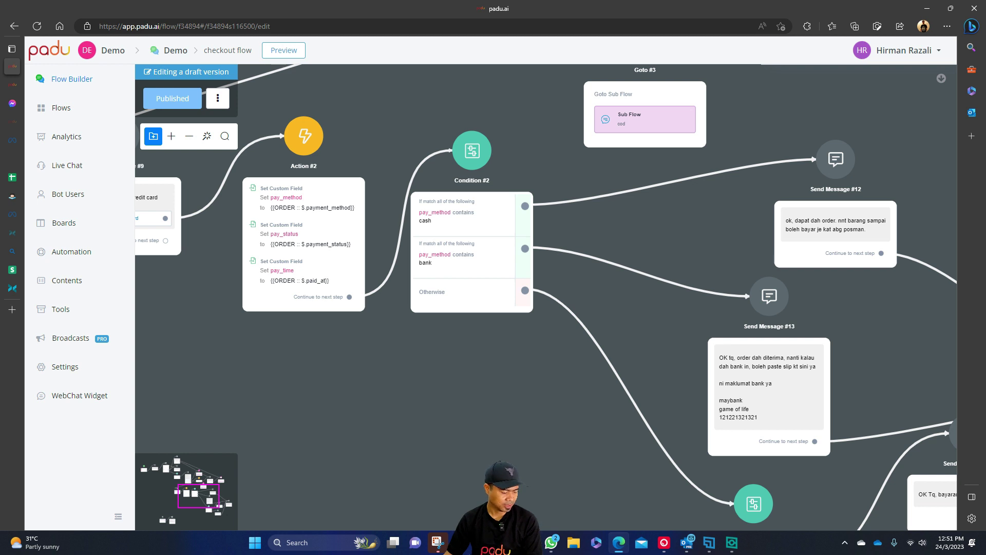
key("alt+Tab")
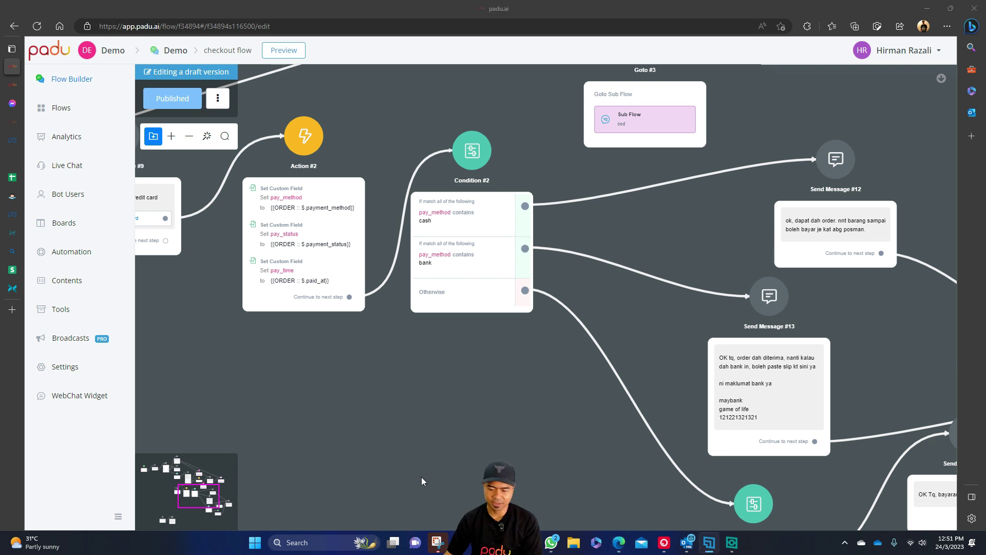
left_click(733, 544)
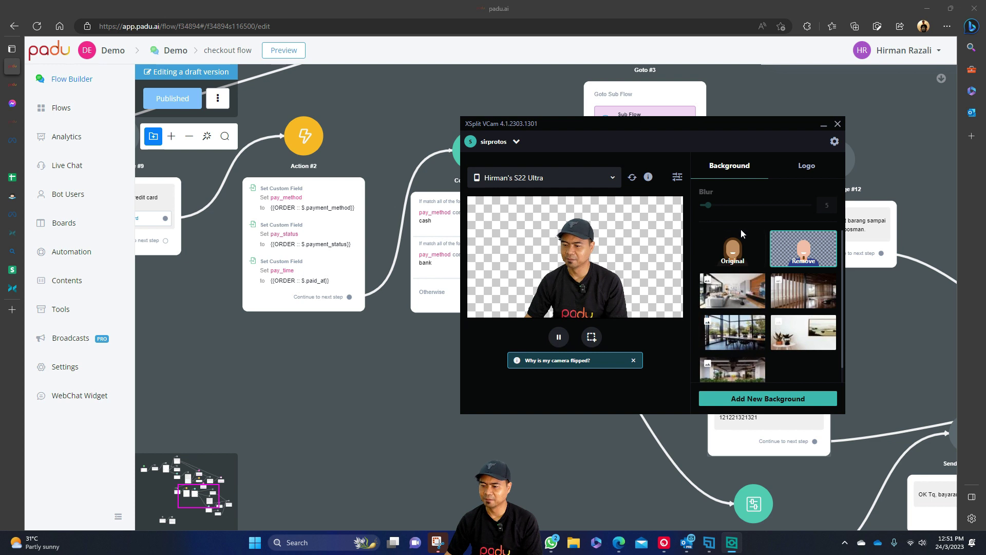
left_click(743, 244)
left_click(895, 327)
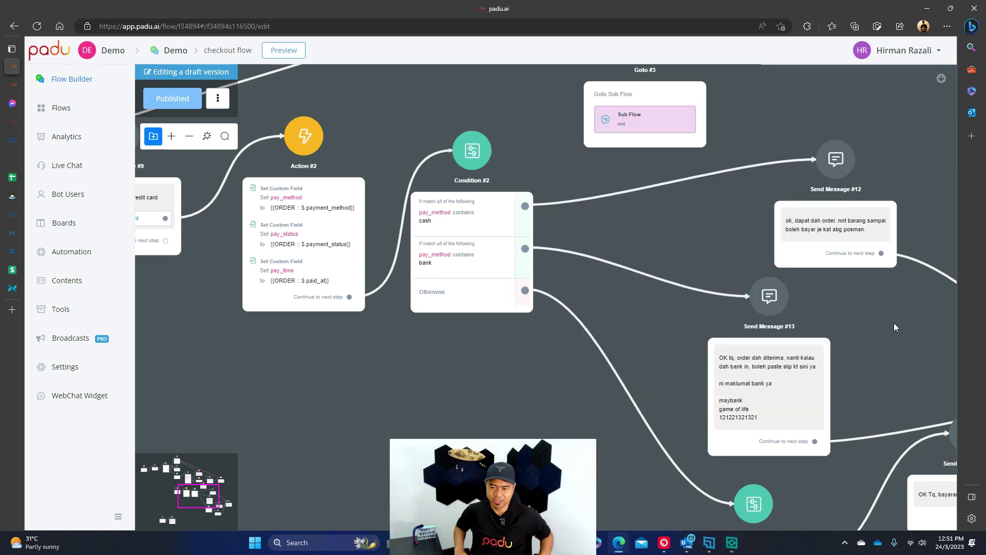
scroll(581, 402, "left", 4)
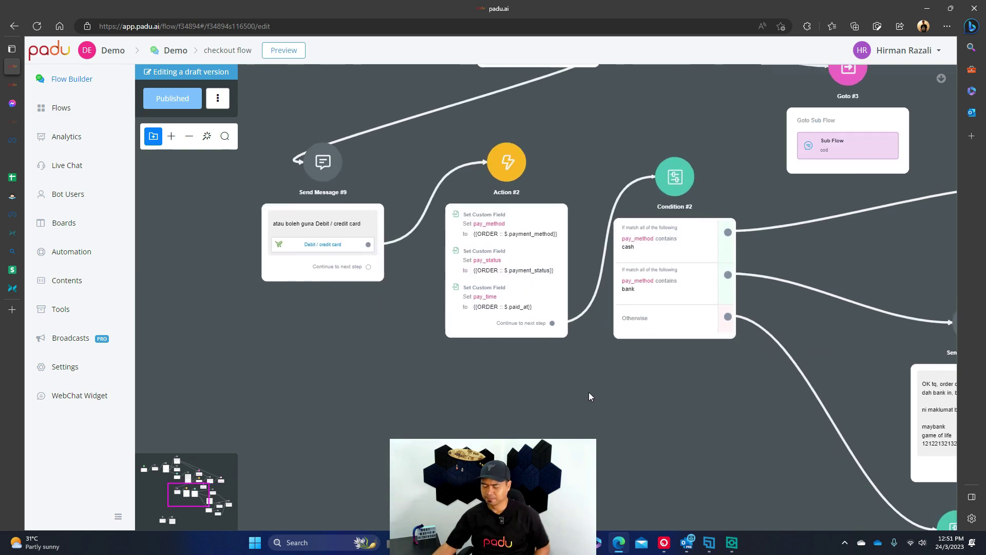
scroll(587, 396, "up", 2)
scroll(585, 278, "up", 3)
scroll(599, 266, "right", 1)
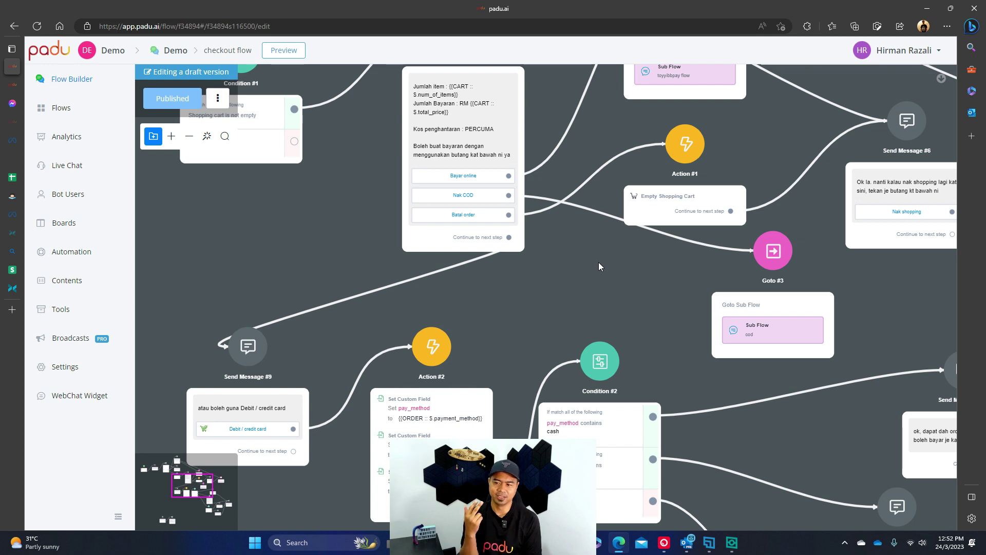
Inspect Send Message #9 after shifting the view to the upper nodes.
left_click_drag(599, 263, 584, 328)
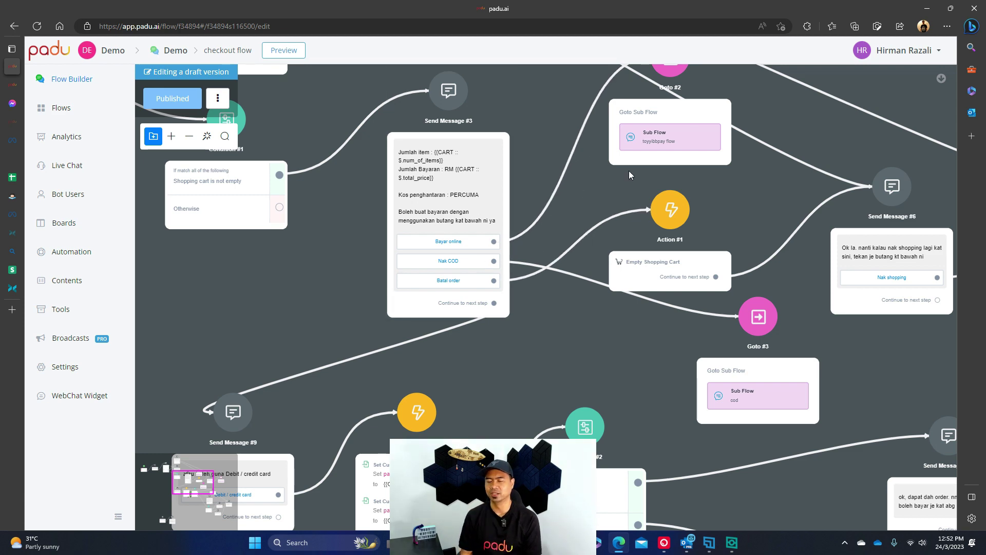
left_click_drag(538, 368, 632, 243)
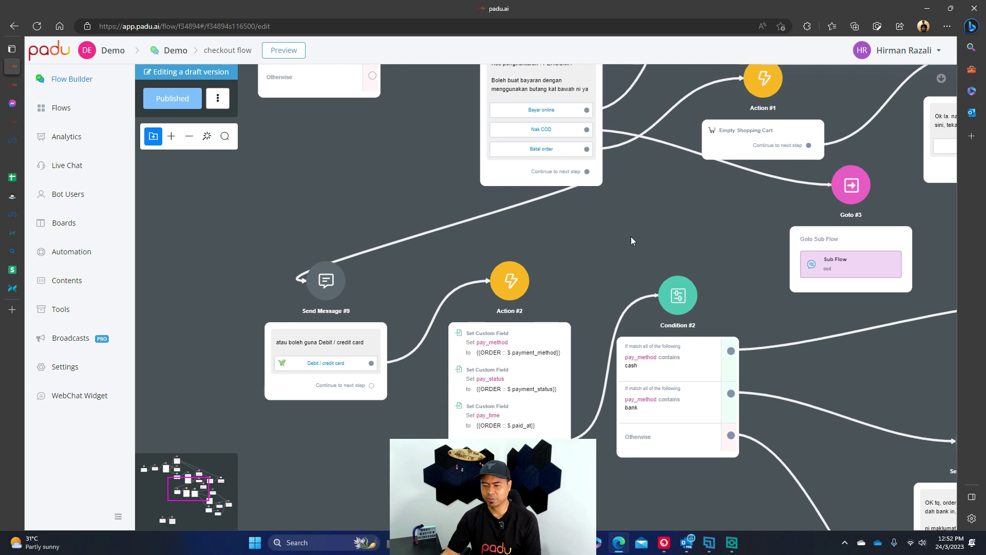
left_click(335, 337)
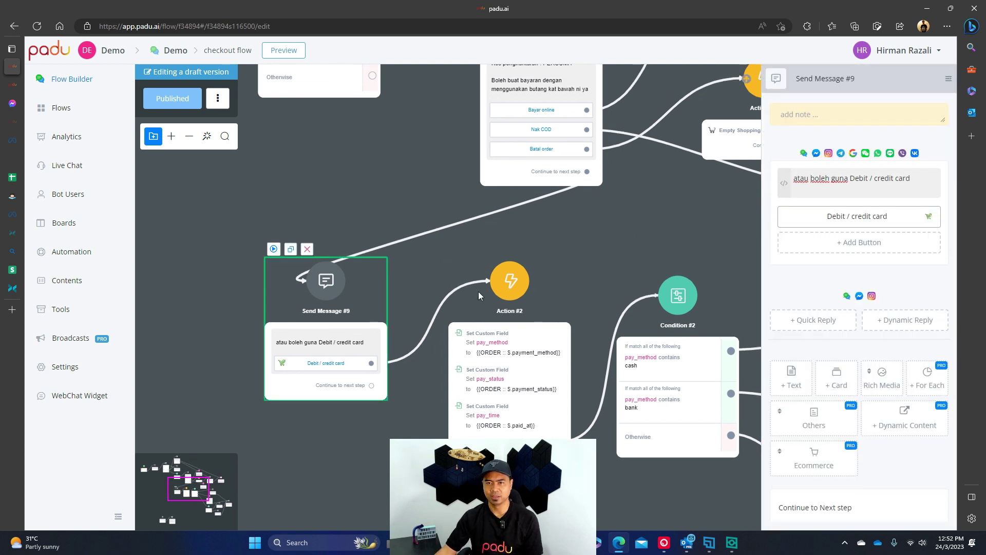
left_click(642, 216)
left_click_drag(643, 216, 653, 197)
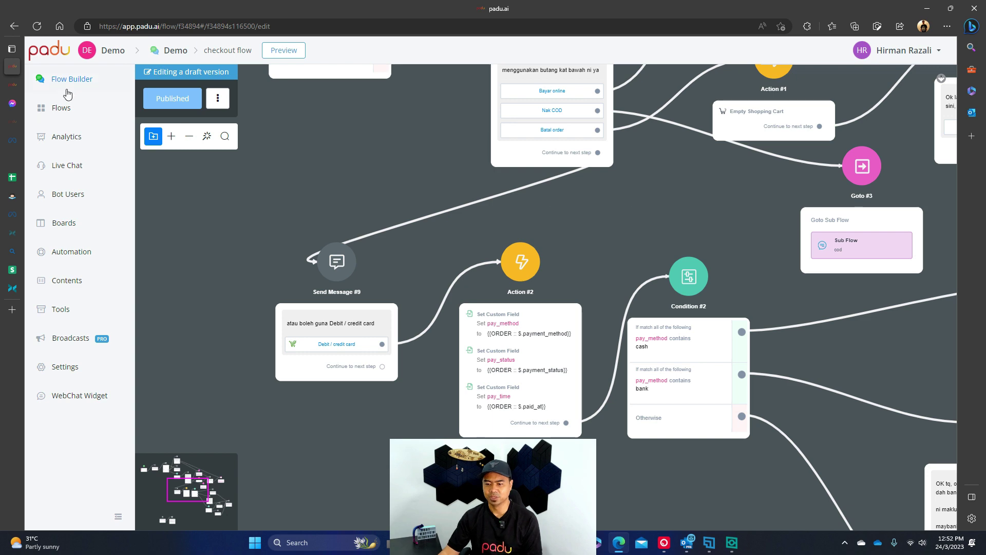
Glance at the chat preview, then go back to the Demo workspace dashboard.
left_click(12, 85)
left_click(14, 71)
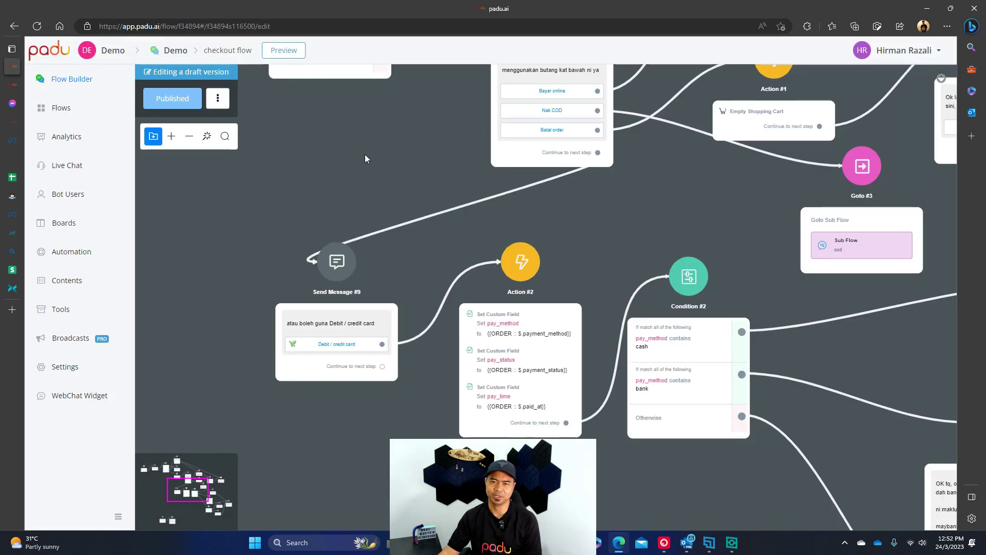
left_click(115, 57)
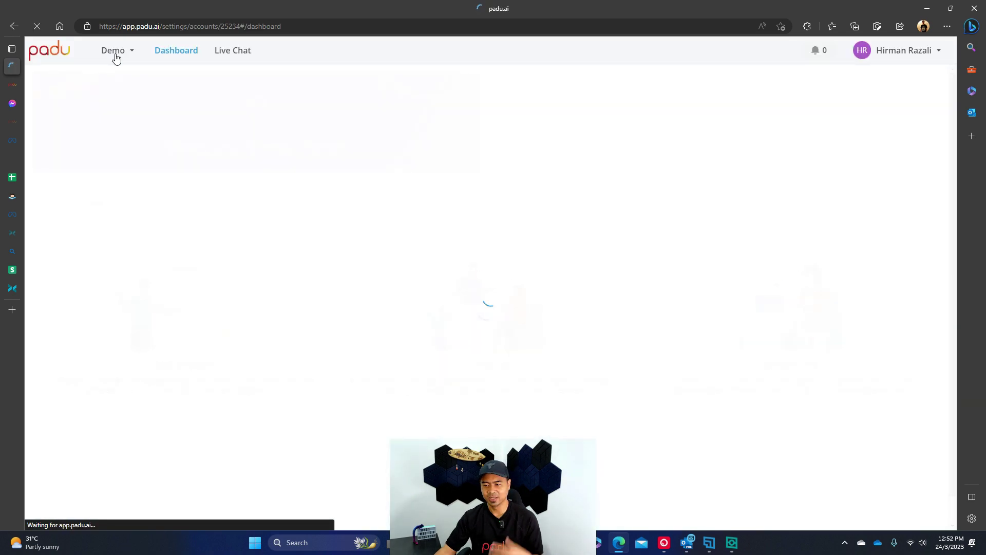
In Ecommerce settings, enable Delivery shipping to all suburbs with a 0.00 fee, then return to the chat preview.
scroll(76, 416, "down", 5)
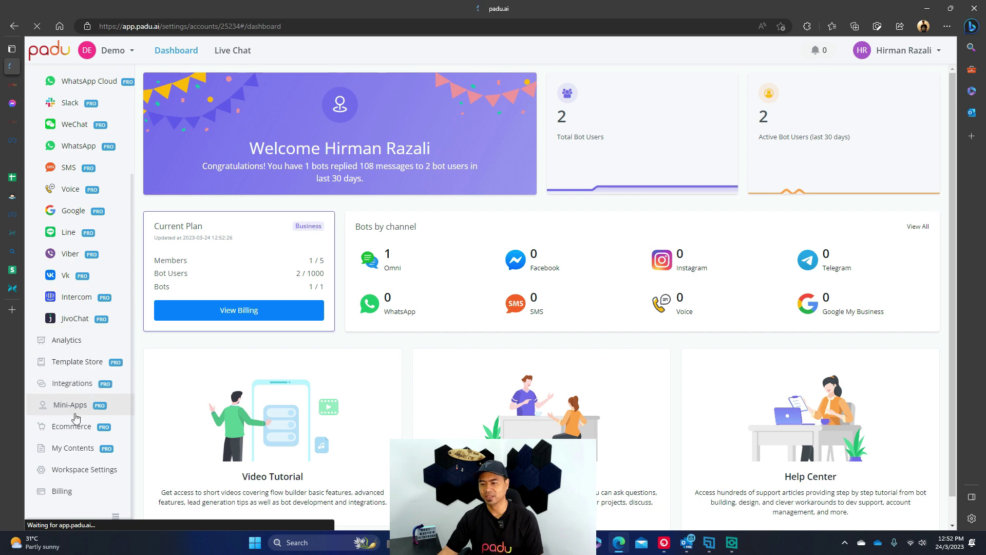
left_click(68, 427)
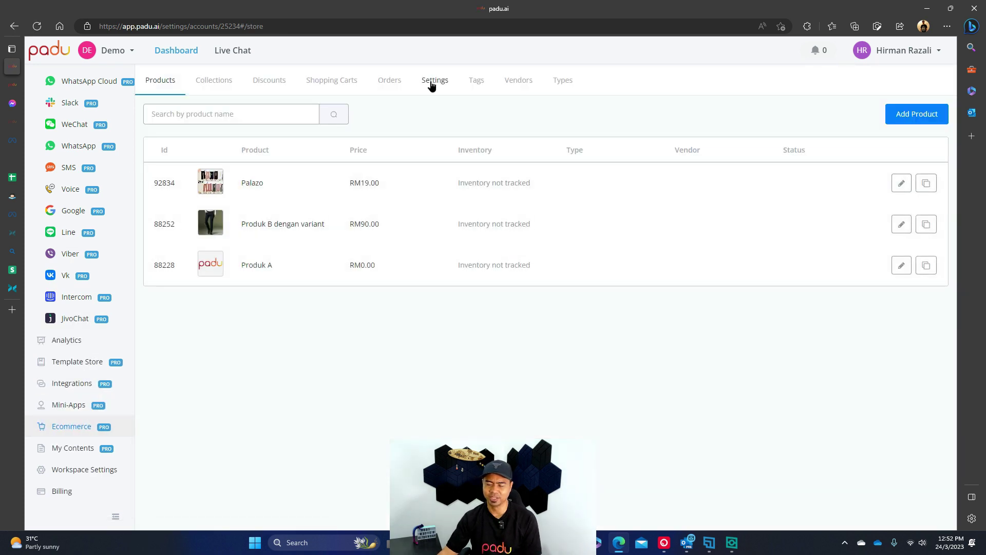
left_click(432, 86)
scroll(663, 265, "down", 5)
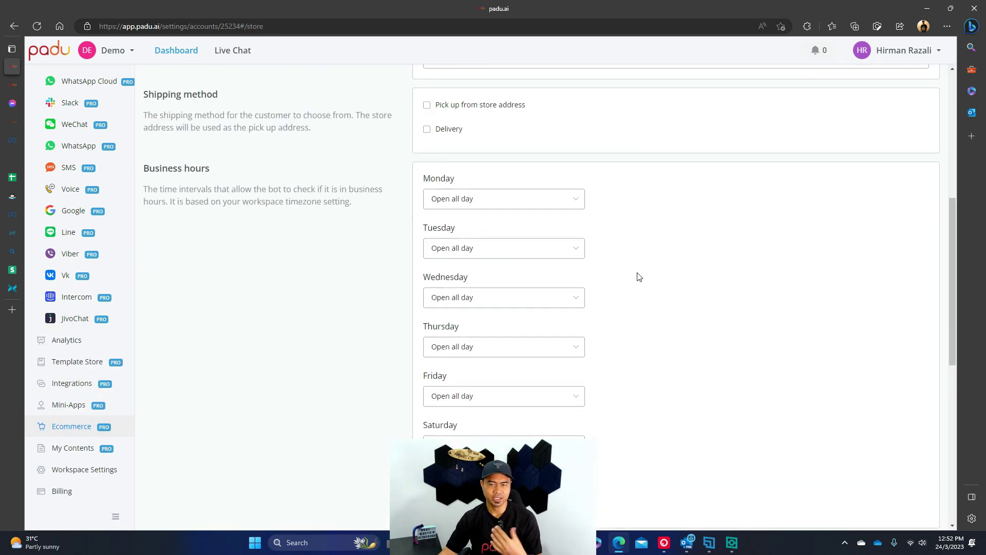
left_click(443, 130)
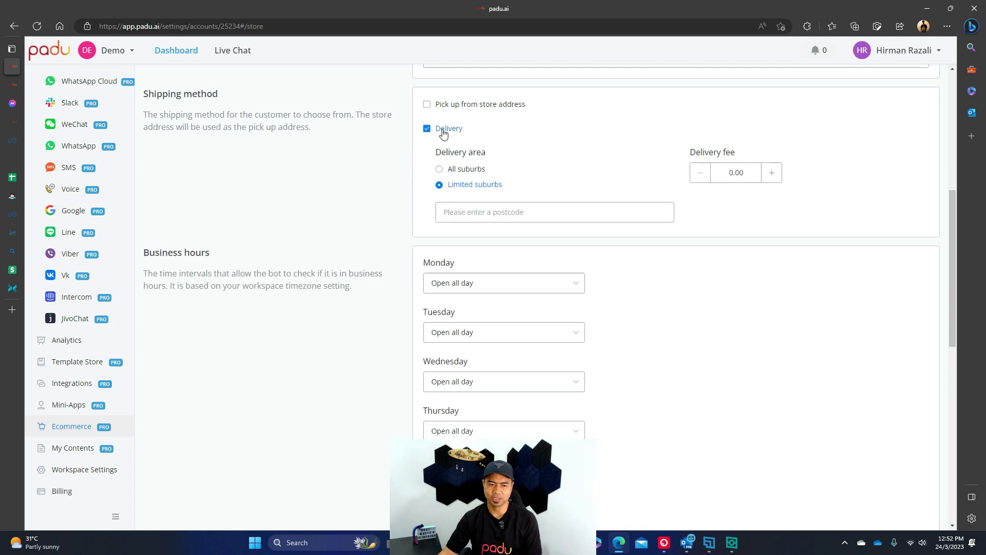
left_click(470, 171)
left_click(738, 173)
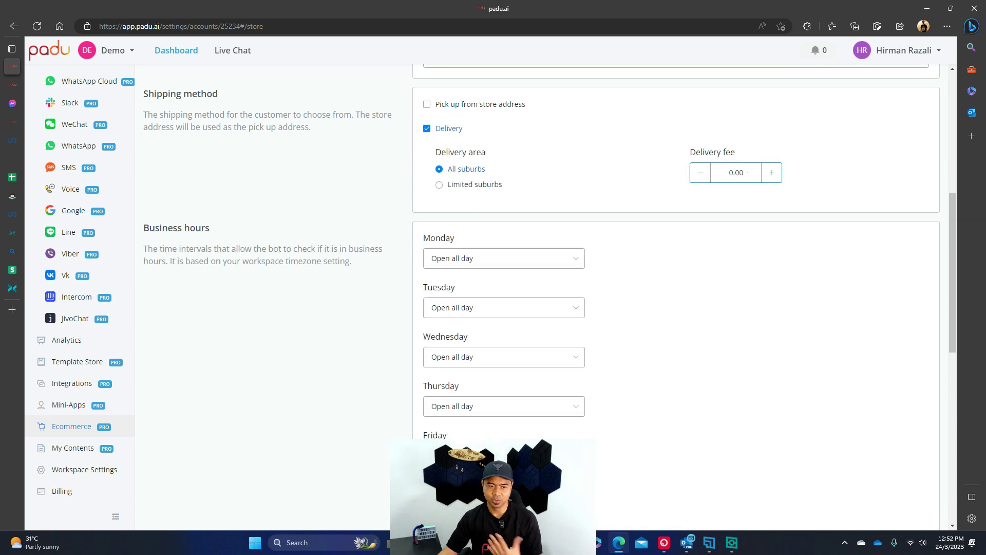
double_click(747, 173)
left_click(794, 208)
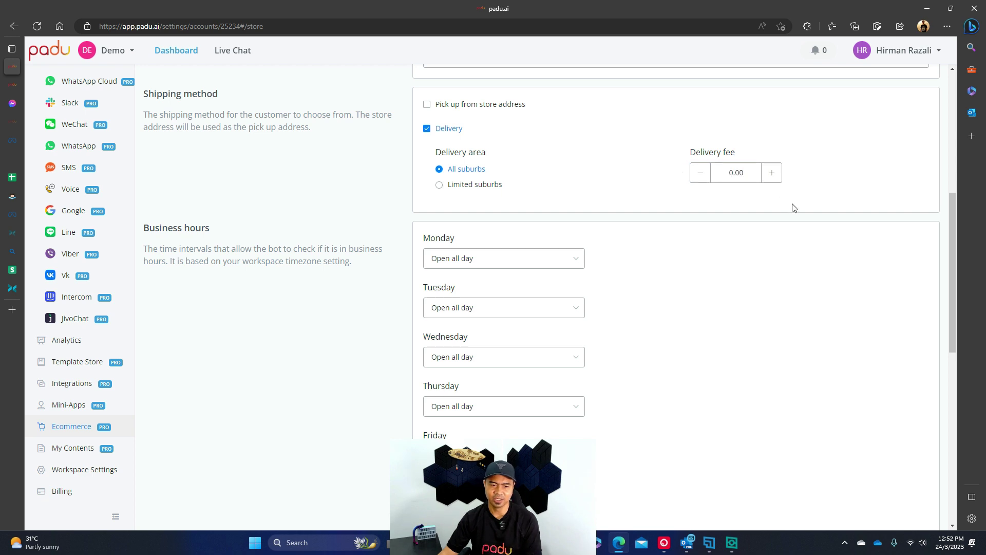
scroll(750, 229, "down", 9)
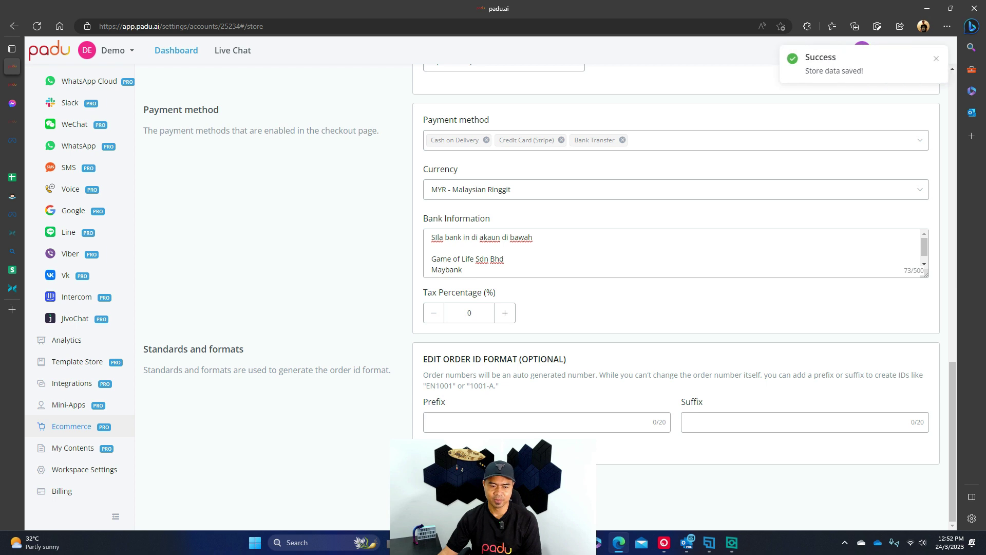
left_click(12, 85)
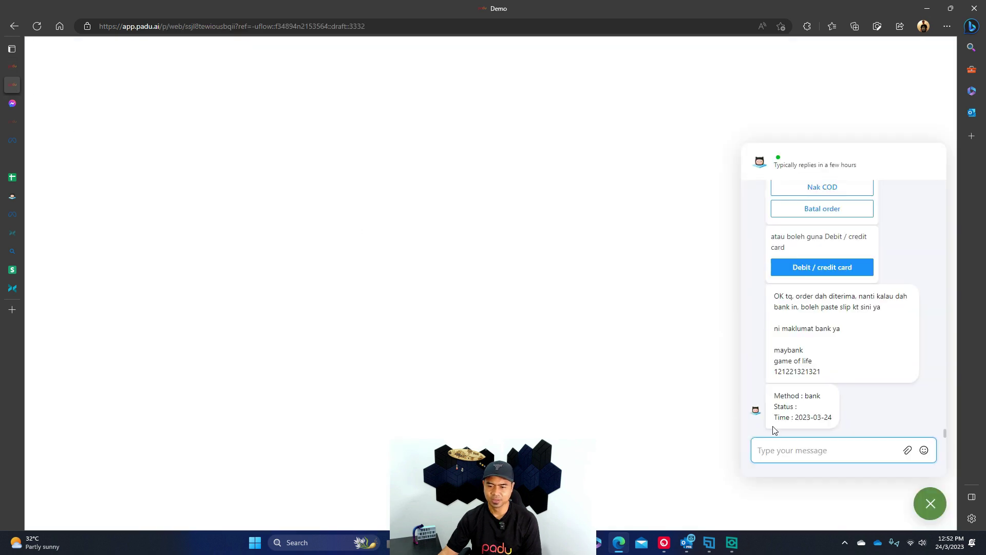
Send 'hi' in the chat preview, ask Apa offer, pick Produk A, and choose Checkout terus.
type("hi")
key("Return")
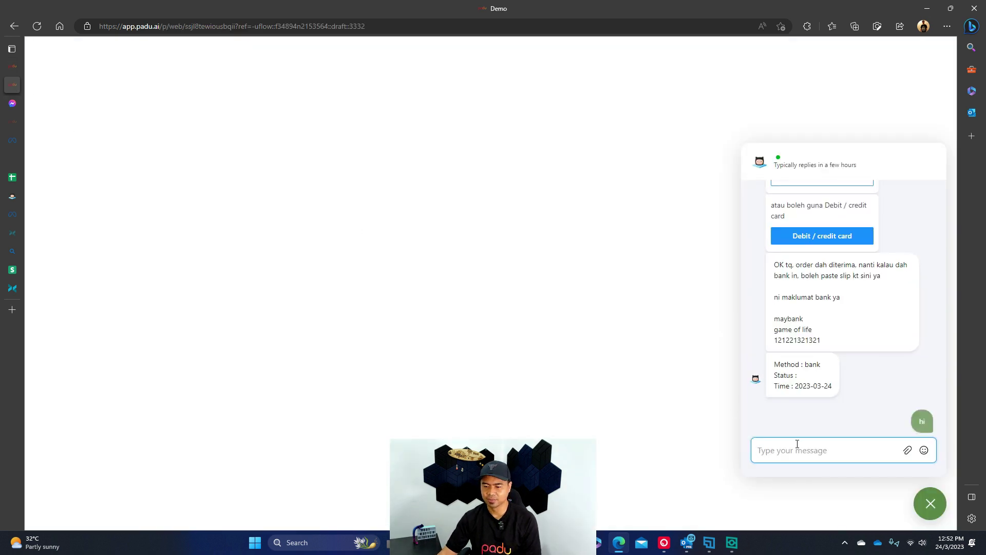
left_click(821, 419)
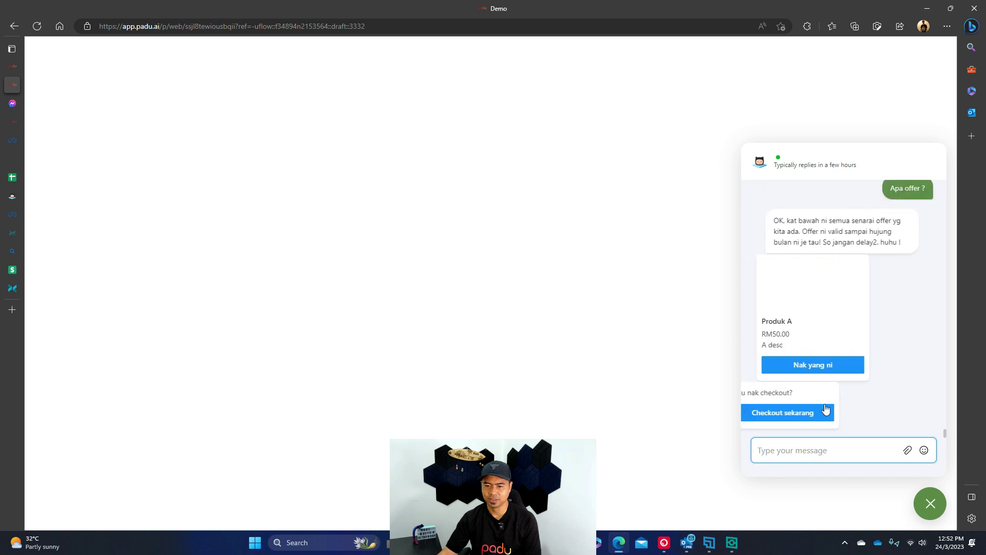
left_click(828, 368)
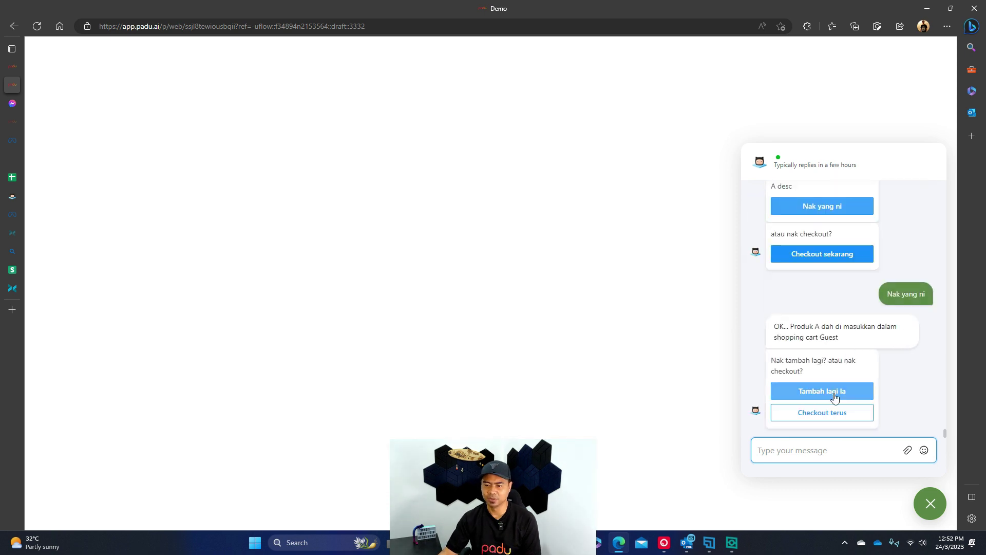
left_click(838, 418)
Open the checkout page and review its new Delivery address section with the RM0.00 delivery fee.
left_click(828, 411)
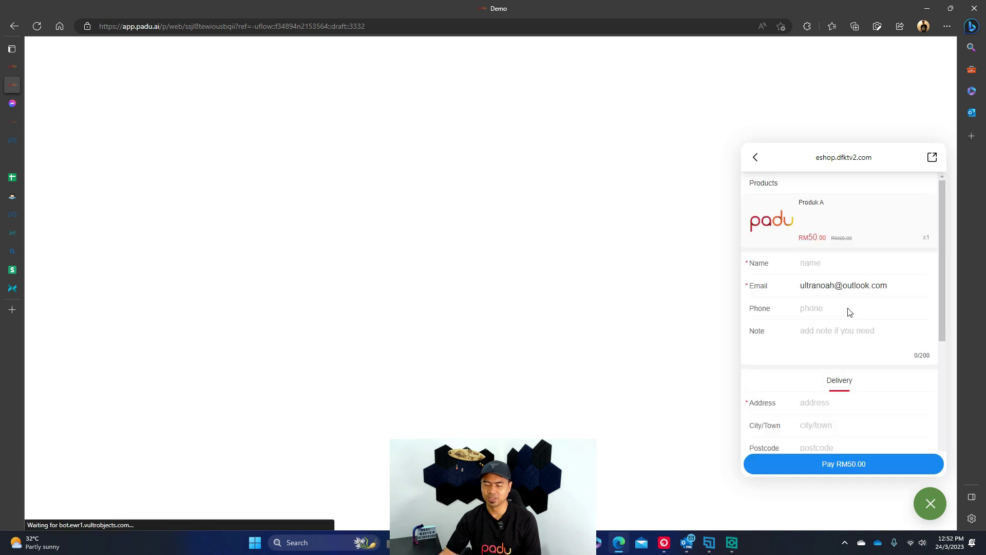
scroll(848, 314, "down", 3)
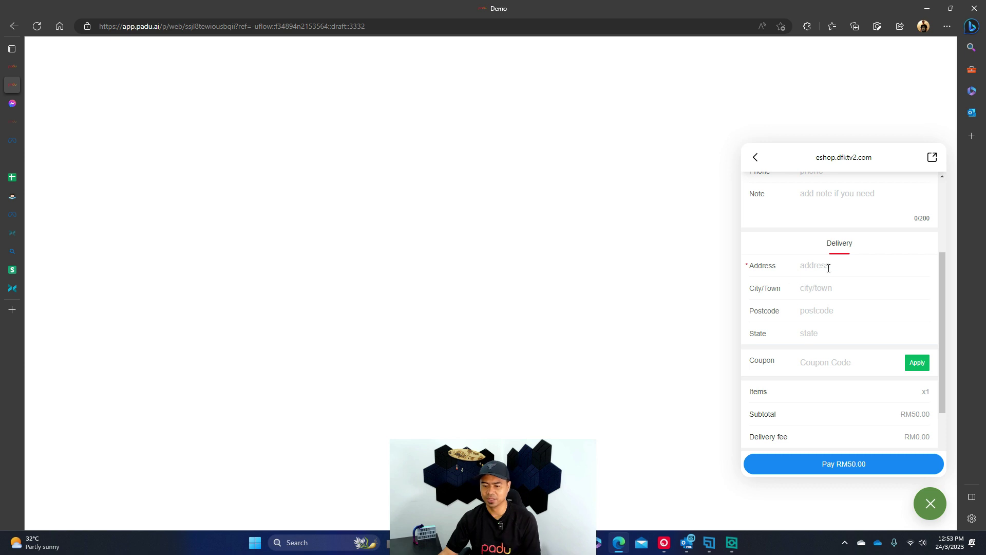
scroll(829, 269, "up", 1)
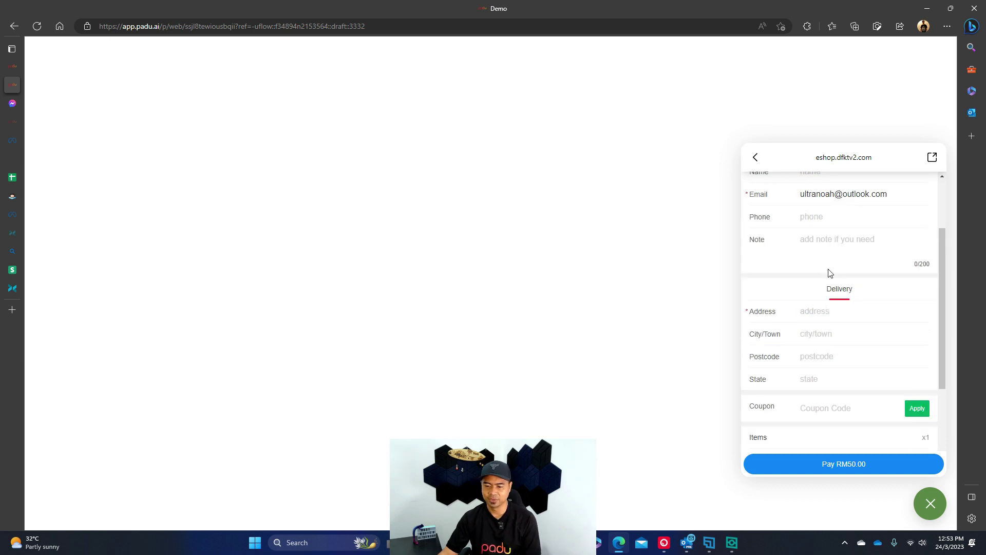
scroll(830, 280, "down", 1)
scroll(828, 283, "down", 2)
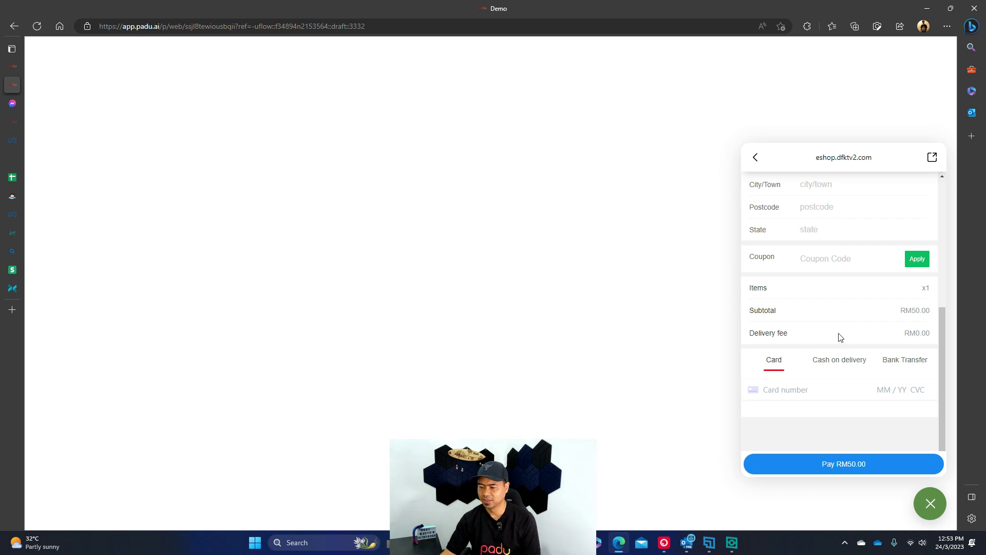
scroll(839, 329, "up", 3)
scroll(847, 327, "down", 3)
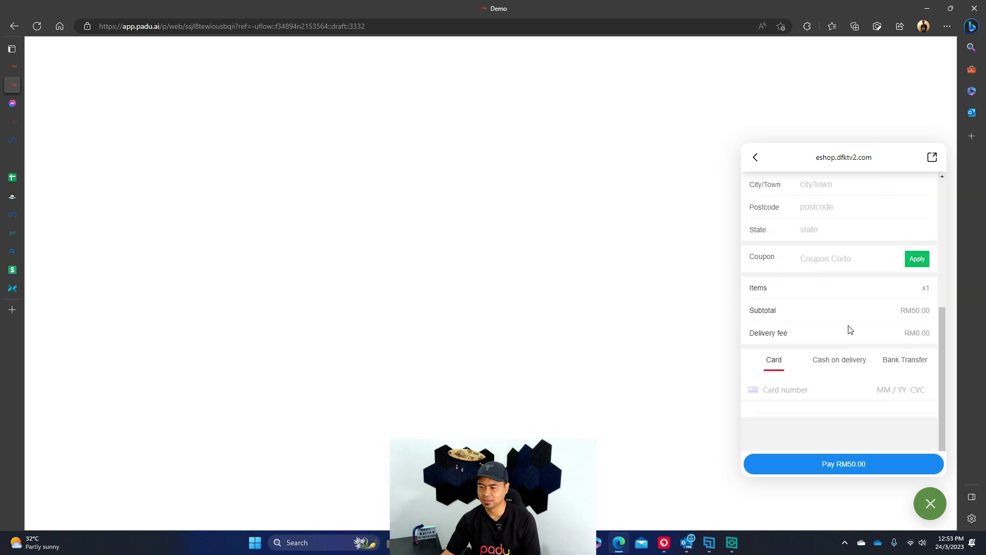
scroll(819, 273, "up", 2)
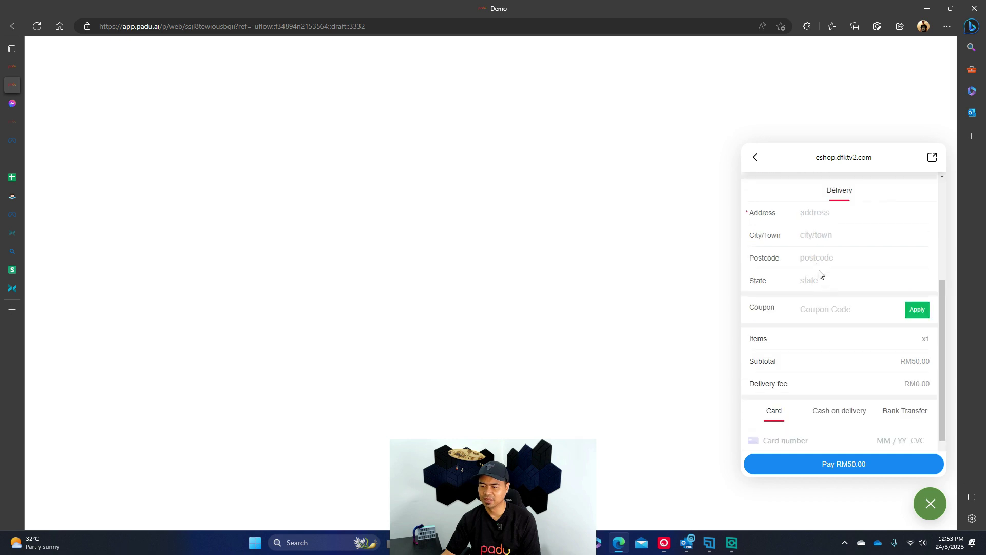
scroll(863, 267, "up", 3)
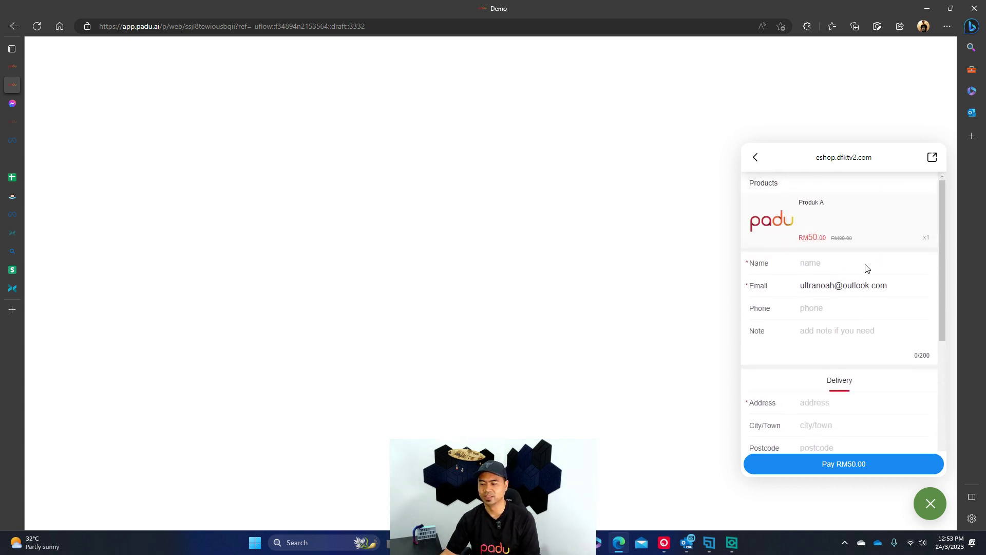
scroll(867, 267, "down", 5)
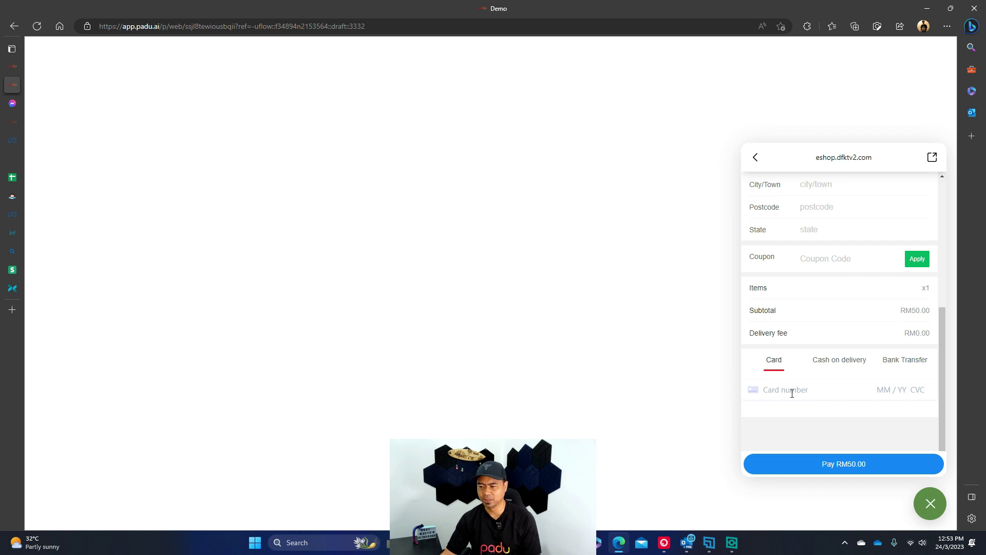
Compare the bank transfer and card payment options, then close checkout and return to store settings.
left_click(847, 370)
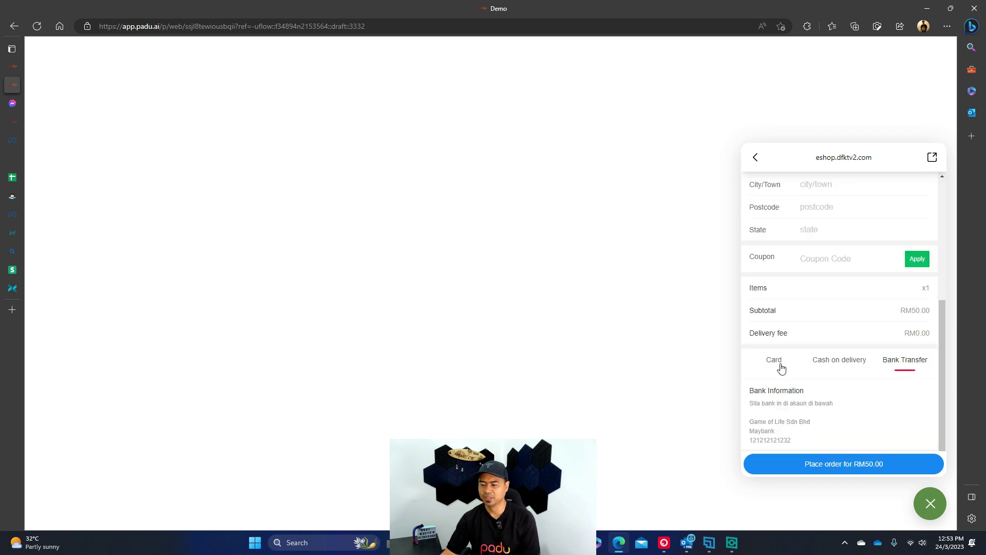
left_click(777, 364)
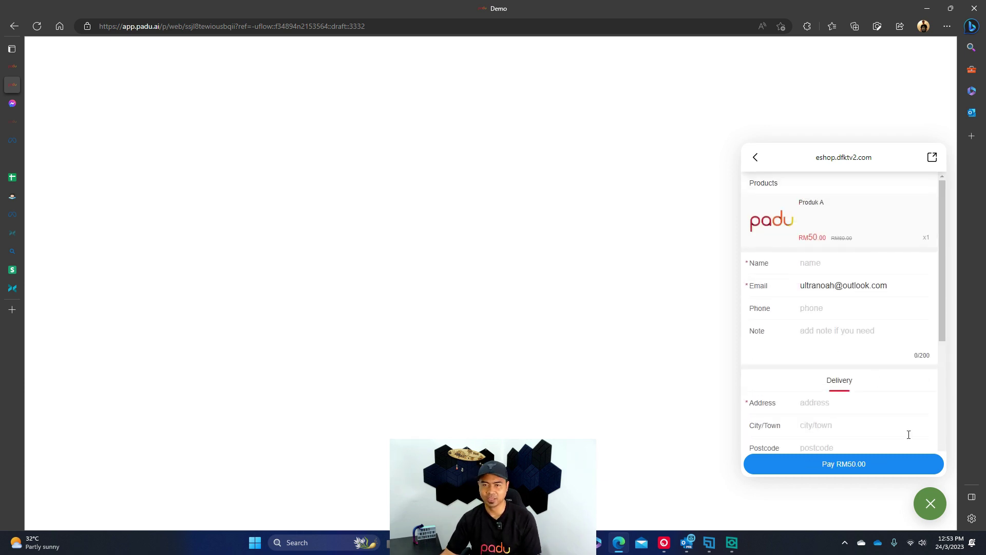
left_click(930, 503)
left_click(11, 65)
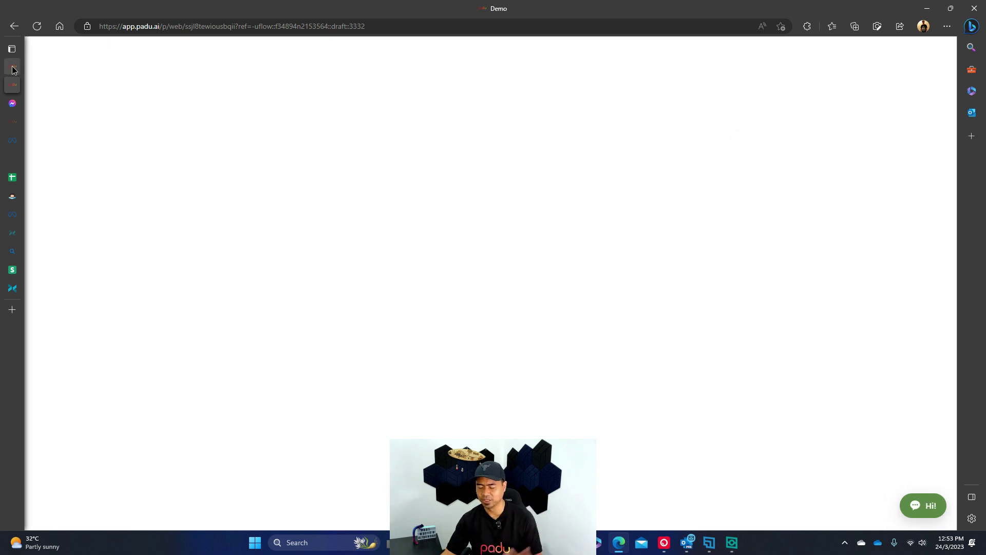